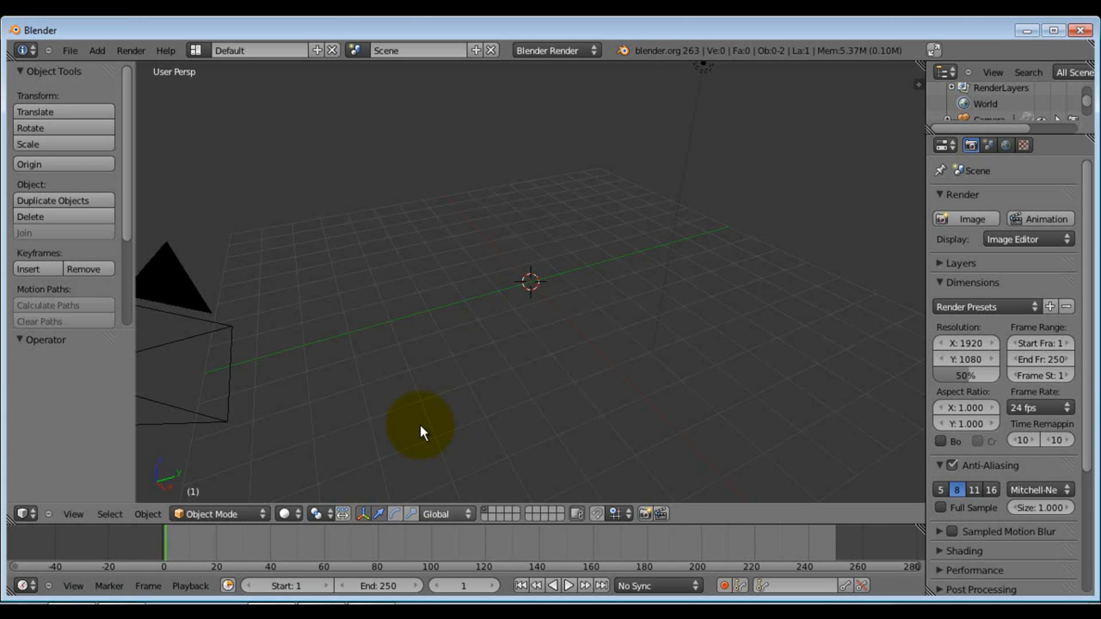
Switch the viewport to orthographic projection and add a cube mesh at the 3D cursor
{"action": "middle_click_drag", "start_coordinate": [513, 342], "coordinate": [408, 335]}
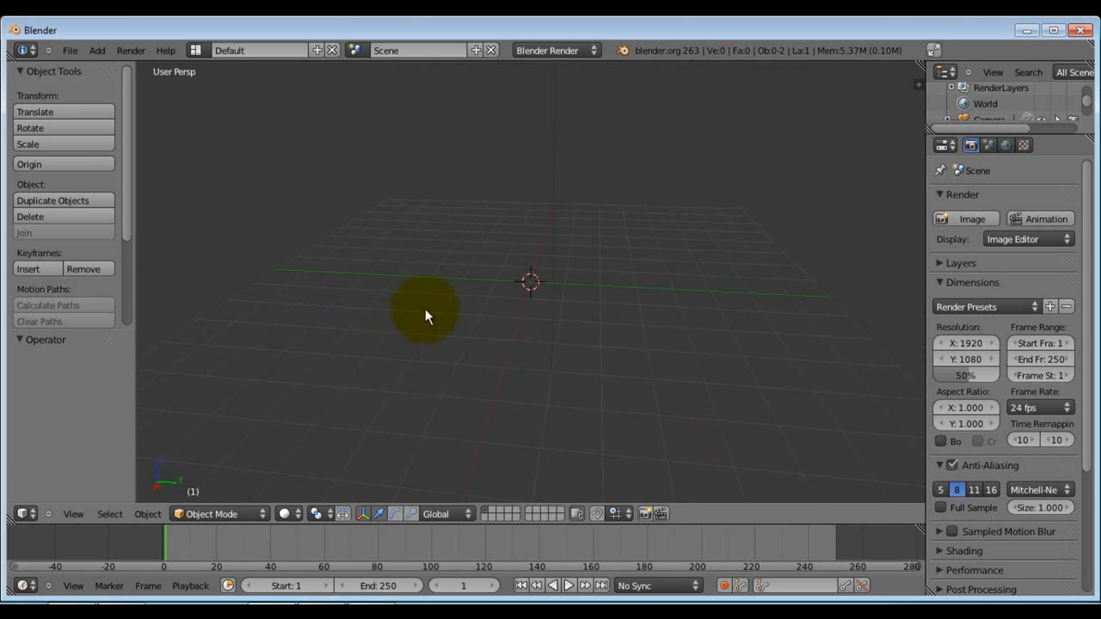
{"action": "middle_click_drag", "start_coordinate": [462, 281], "coordinate": [541, 315]}
{"action": "key", "text": "KP_5"}
{"action": "scroll", "coordinate": [539, 300], "scroll_direction": "up", "scroll_amount": 2}
{"action": "scroll", "coordinate": [552, 304], "scroll_direction": "up", "scroll_amount": 2}
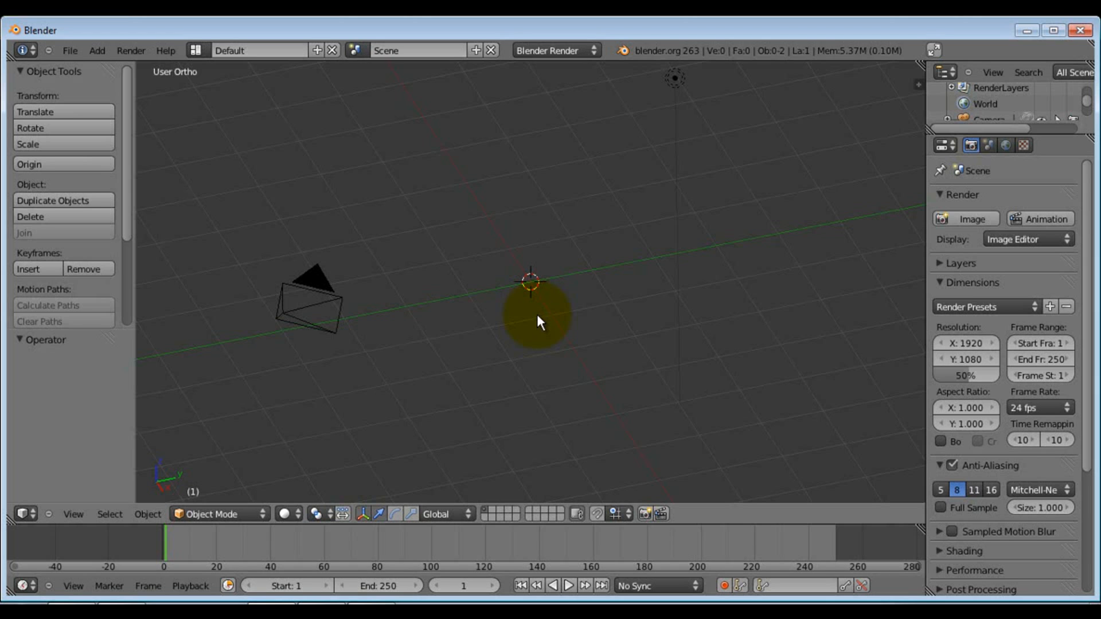
{"action": "key", "text": "shift+a"}
{"action": "mouse_move", "coordinate": [536, 316]}
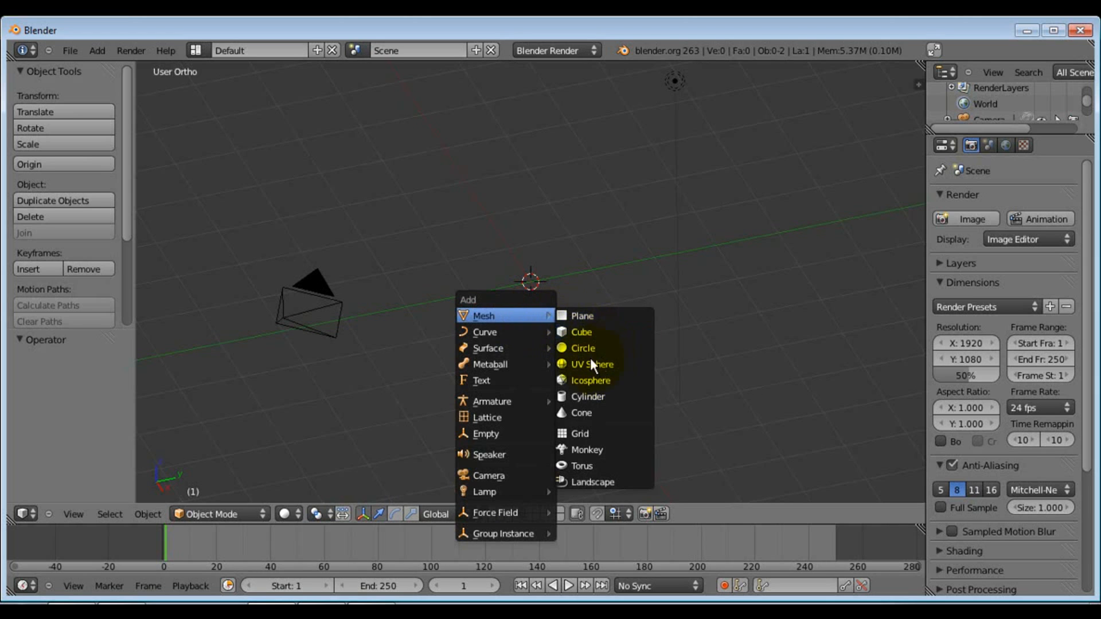
{"action": "left_click", "coordinate": [583, 330]}
Scale the new cube uniformly by 0.5
{"action": "middle_click_drag", "start_coordinate": [576, 379], "coordinate": [526, 358]}
{"action": "middle_click_drag", "start_coordinate": [439, 311], "coordinate": [496, 315]}
{"action": "key", "text": "s"}
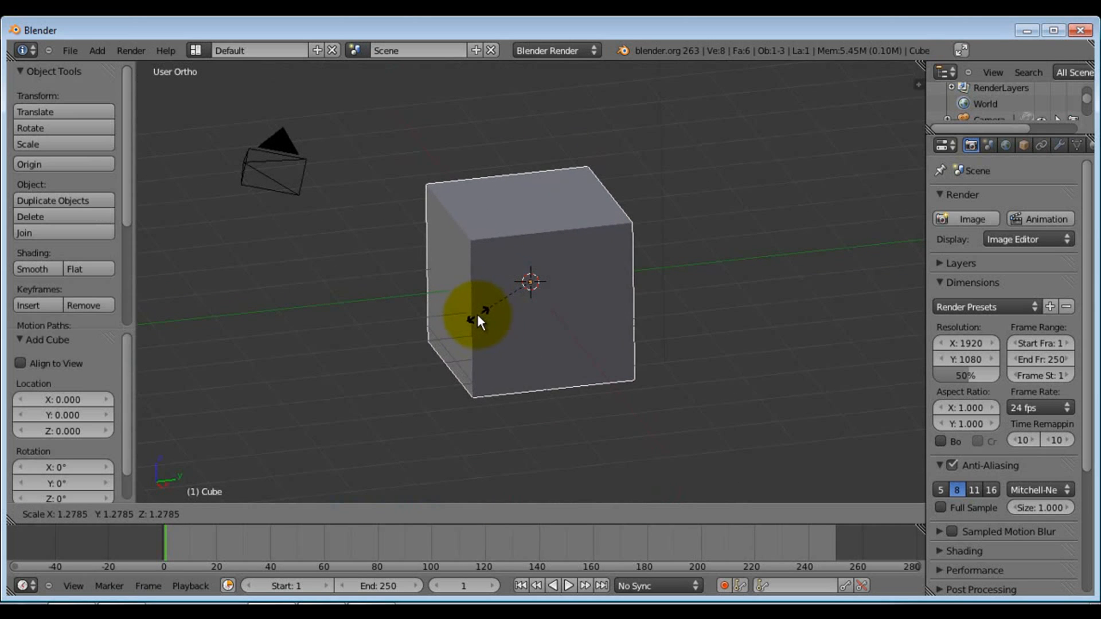
{"action": "type", "text": "0.5"}
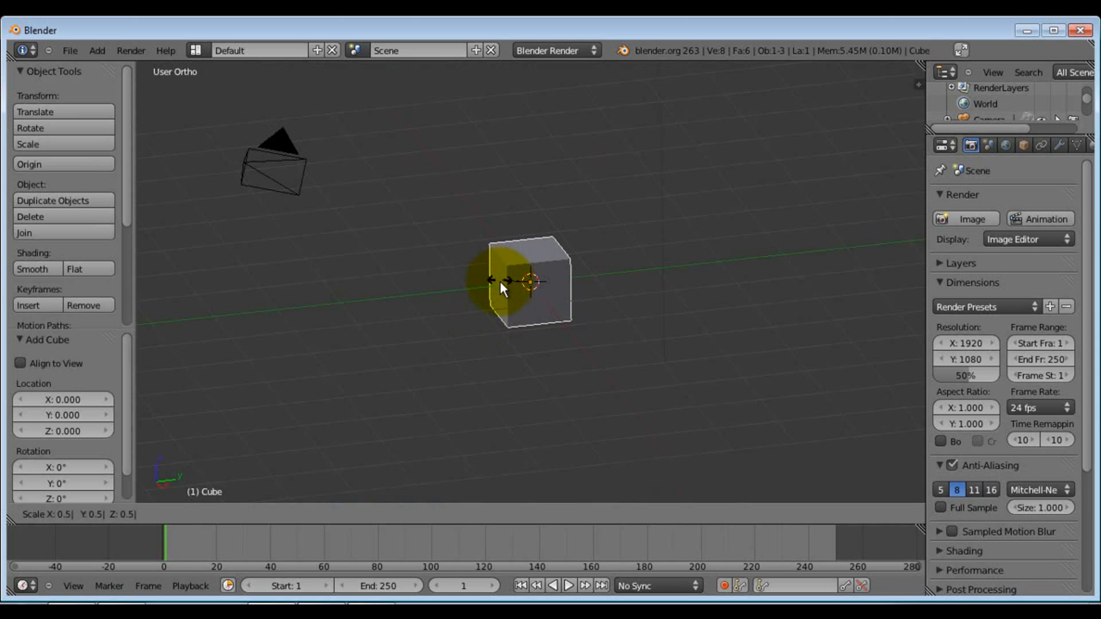
{"action": "key", "text": "Return"}
Scale the cube by 0.5 along the Y axis to make it thinner
{"action": "middle_click_drag", "start_coordinate": [509, 320], "coordinate": [623, 297]}
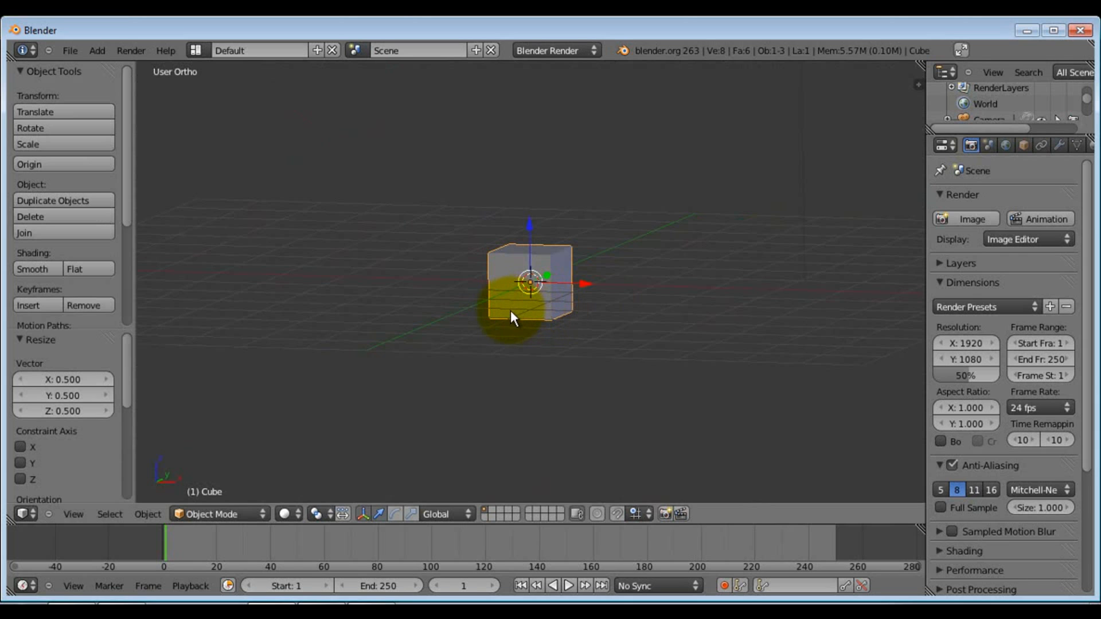
{"action": "key", "text": "s"}
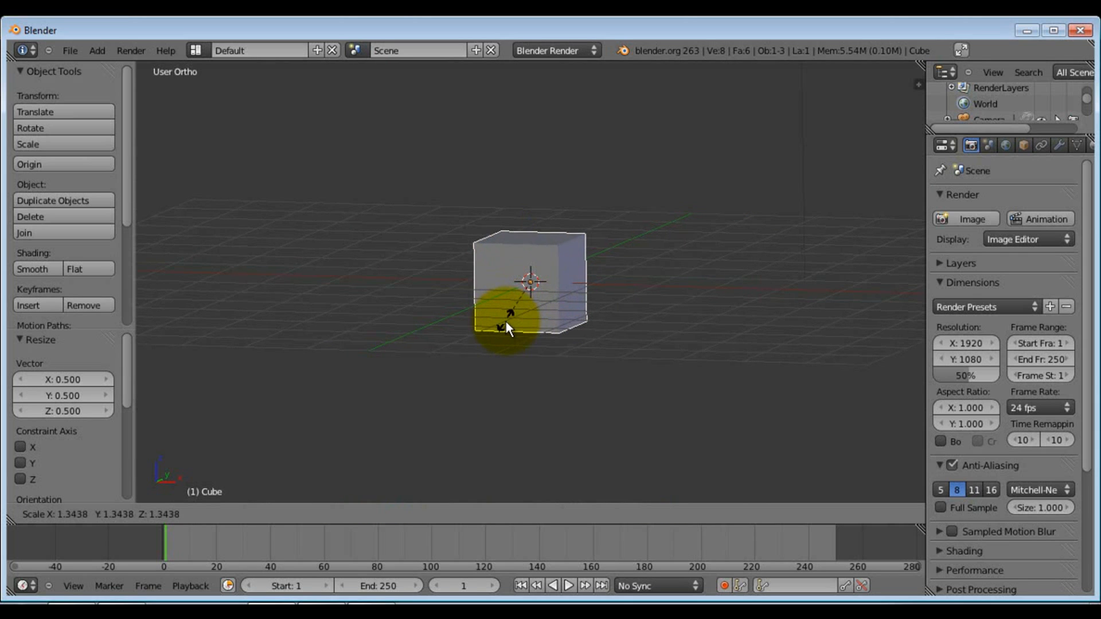
{"action": "key", "text": "y"}
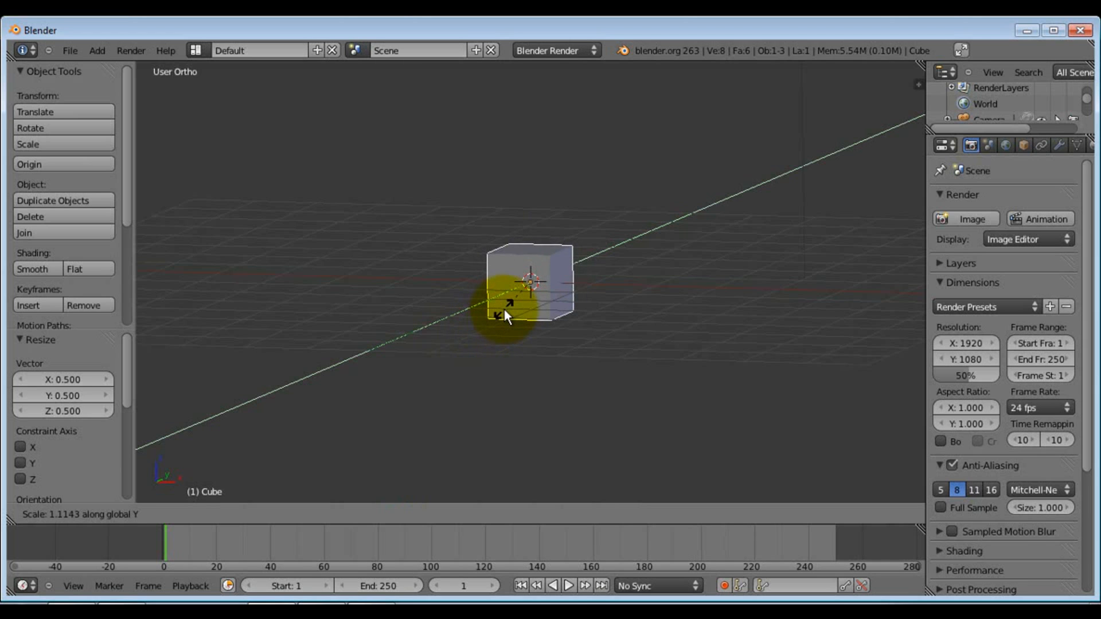
{"action": "type", "text": "0.5"}
{"action": "key", "text": "Return"}
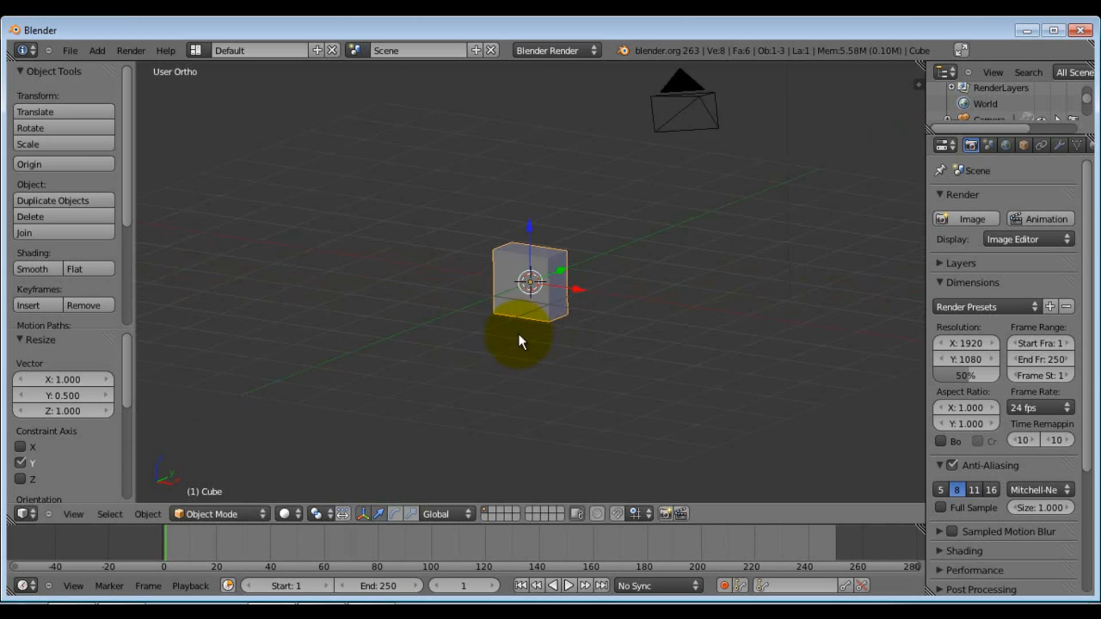
Scale the cube by 1.5 along the Z axis to make it a taller block
{"action": "middle_click_drag", "start_coordinate": [518, 335], "coordinate": [511, 343]}
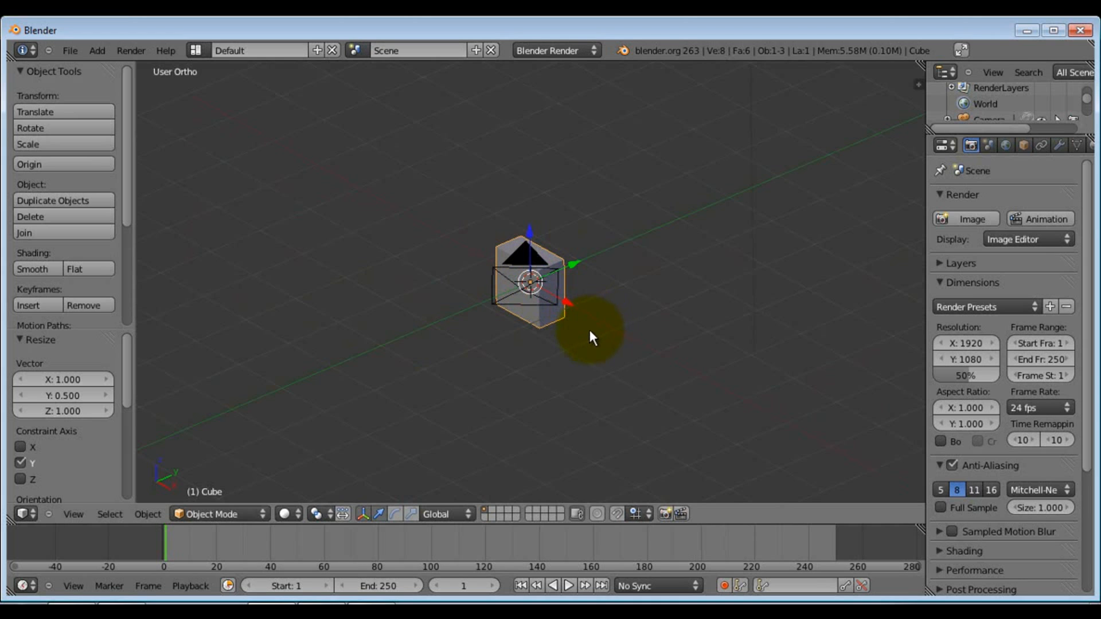
{"action": "middle_click_drag", "start_coordinate": [581, 333], "coordinate": [570, 326]}
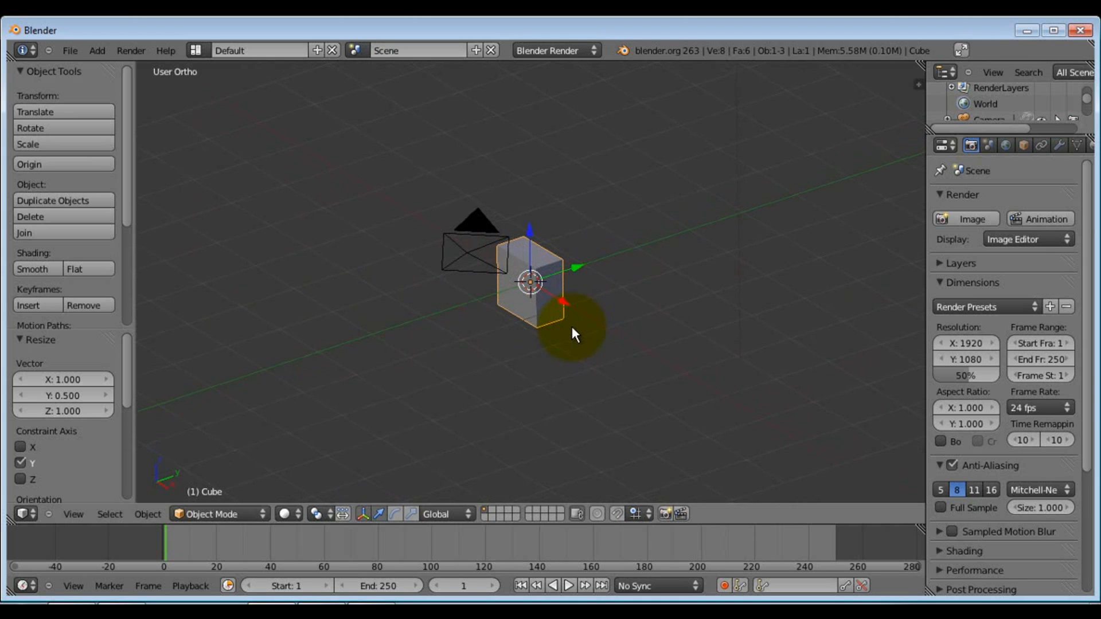
{"action": "key", "text": "s"}
{"action": "key", "text": "z"}
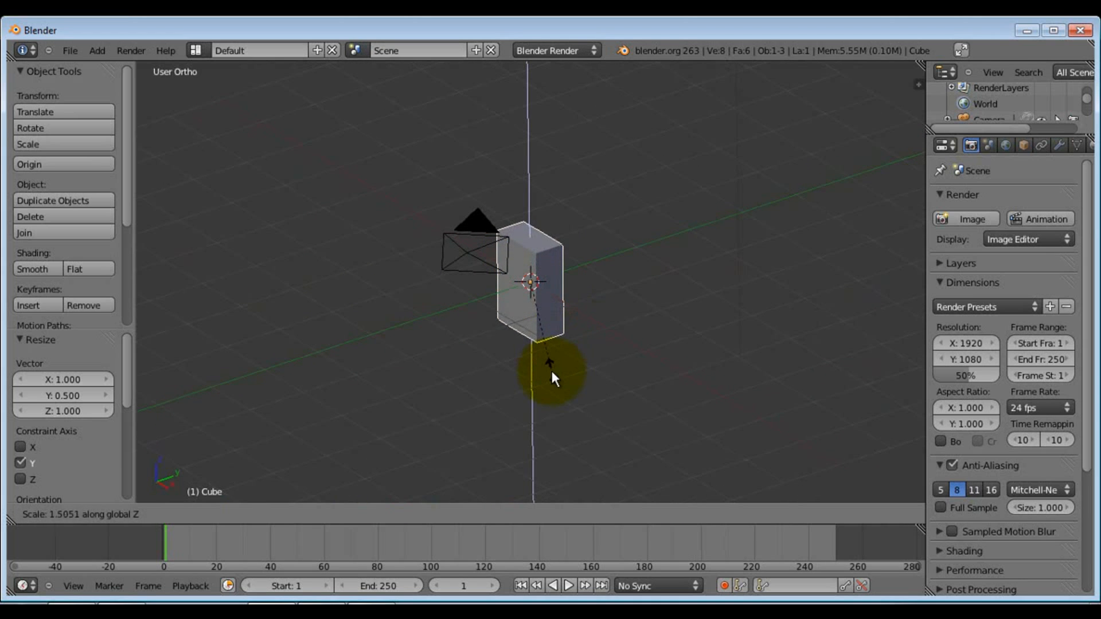
{"action": "type", "text": "1.5"}
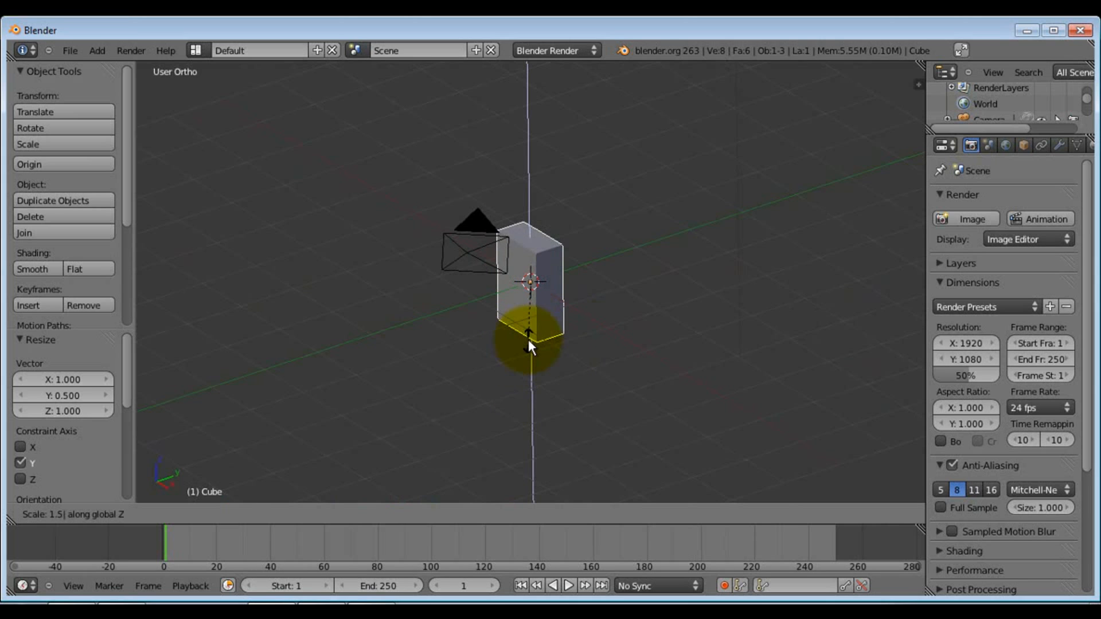
{"action": "key", "text": "Return"}
Switch to the front view with the lower part of the block enlarged
{"action": "mouse_move", "coordinate": [520, 327]}
{"action": "middle_mouse_down"}
{"action": "mouse_move", "coordinate": [431, 339]}
{"action": "mouse_move", "coordinate": [413, 274]}
{"action": "mouse_move", "coordinate": [606, 305]}
{"action": "mouse_move", "coordinate": [489, 322]}
{"action": "mouse_move", "coordinate": [530, 322]}
{"action": "mouse_move", "coordinate": [528, 309]}
{"action": "mouse_move", "coordinate": [519, 314]}
{"action": "middle_mouse_up"}
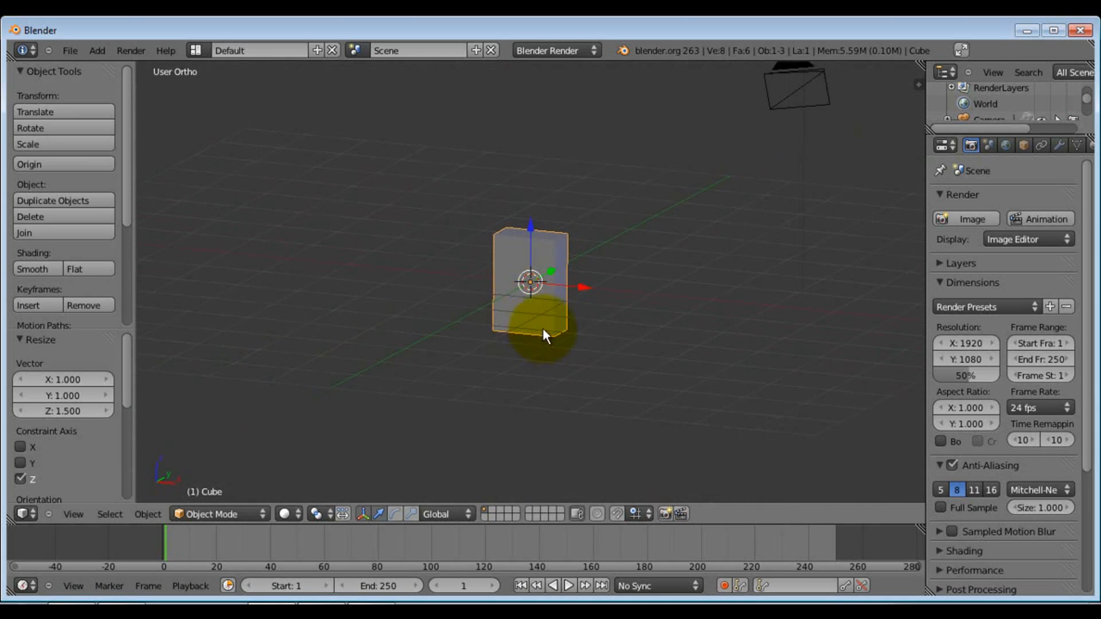
{"action": "key", "text": "KP_1"}
{"action": "key", "text": "Left"}
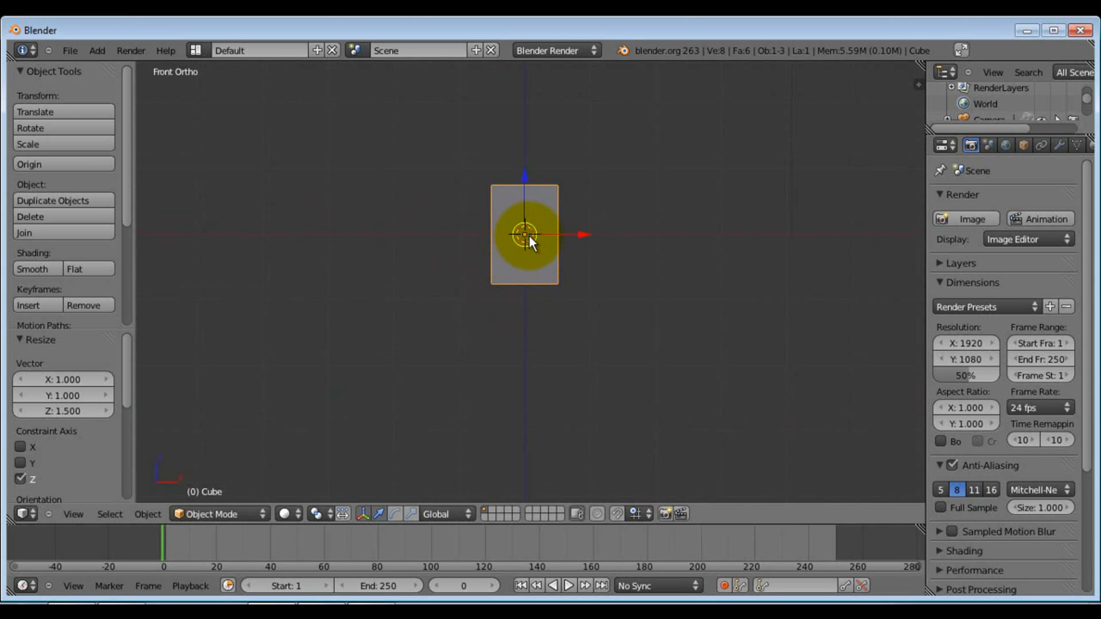
{"action": "scroll", "coordinate": [528, 237], "scroll_direction": "up", "scroll_amount": 6}
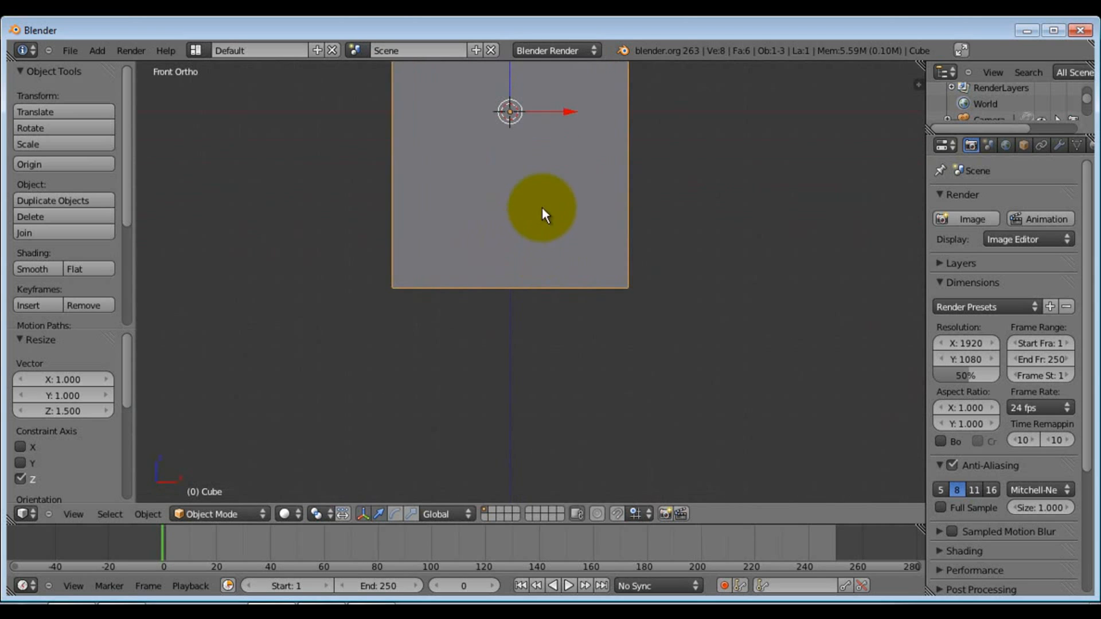
{"action": "scroll", "coordinate": [542, 207], "scroll_direction": "up", "scroll_amount": 1}
{"action": "middle_click_drag", "start_coordinate": [541, 207], "coordinate": [542, 310], "text": "shift"}
{"action": "left_click_drag", "start_coordinate": [506, 181], "coordinate": [493, 15]}
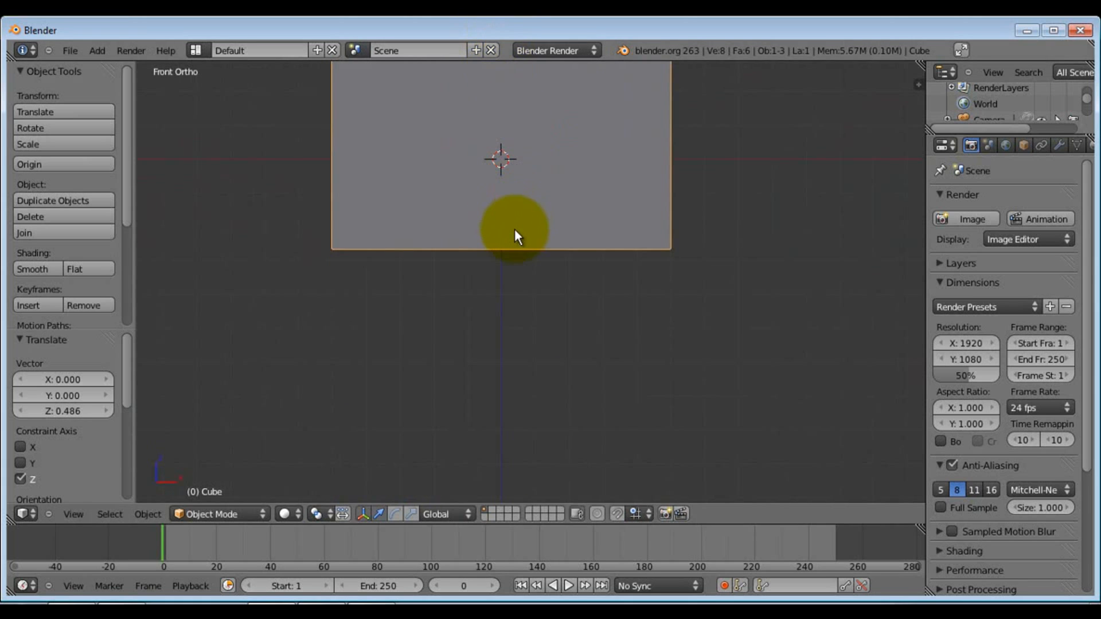
{"action": "key", "text": "g"}
{"action": "key", "text": "z"}
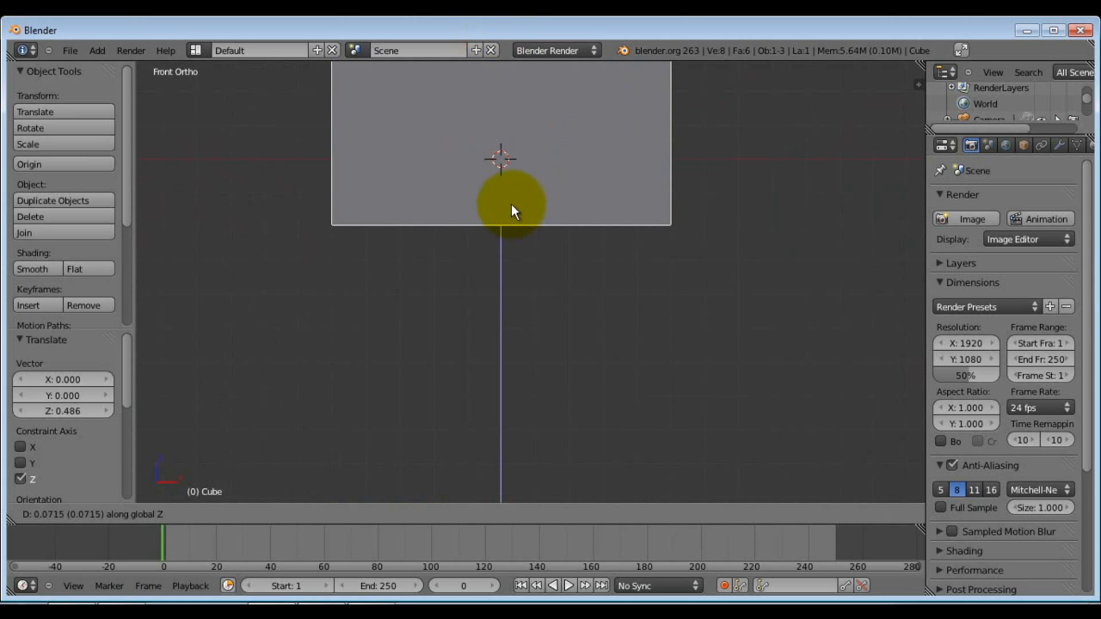
{"action": "right_click", "coordinate": [511, 287]}
{"action": "key", "text": "ctrl+z"}
{"action": "key", "text": "ctrl+z"}
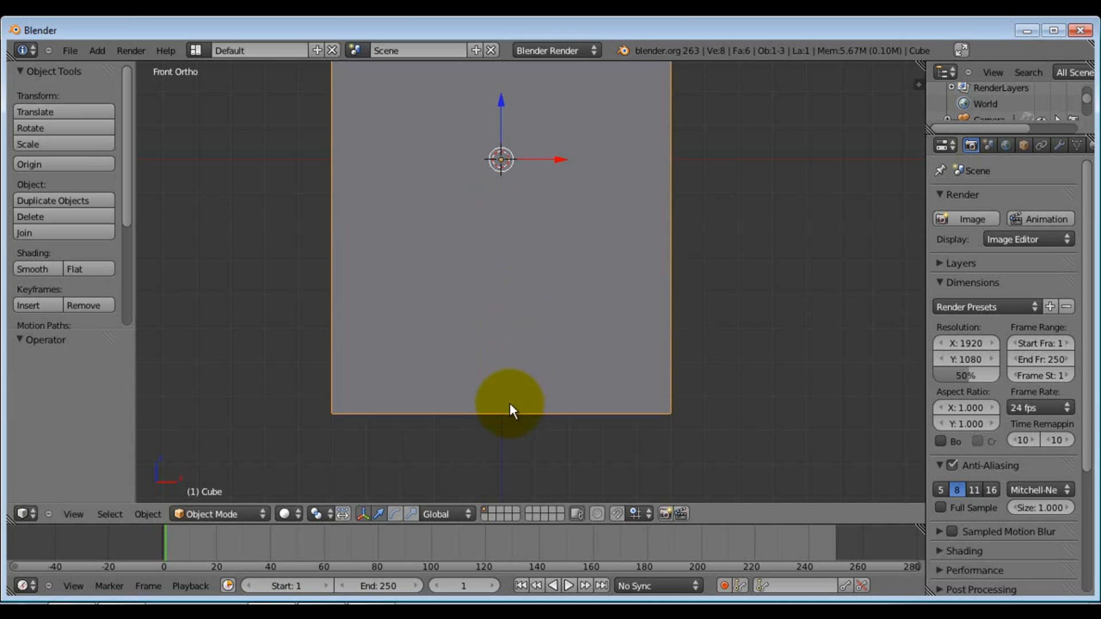
Move the block up 0.8 along the Z axis, bringing its base just above the grid's horizontal axis
{"action": "key", "text": "g"}
{"action": "key", "text": "z"}
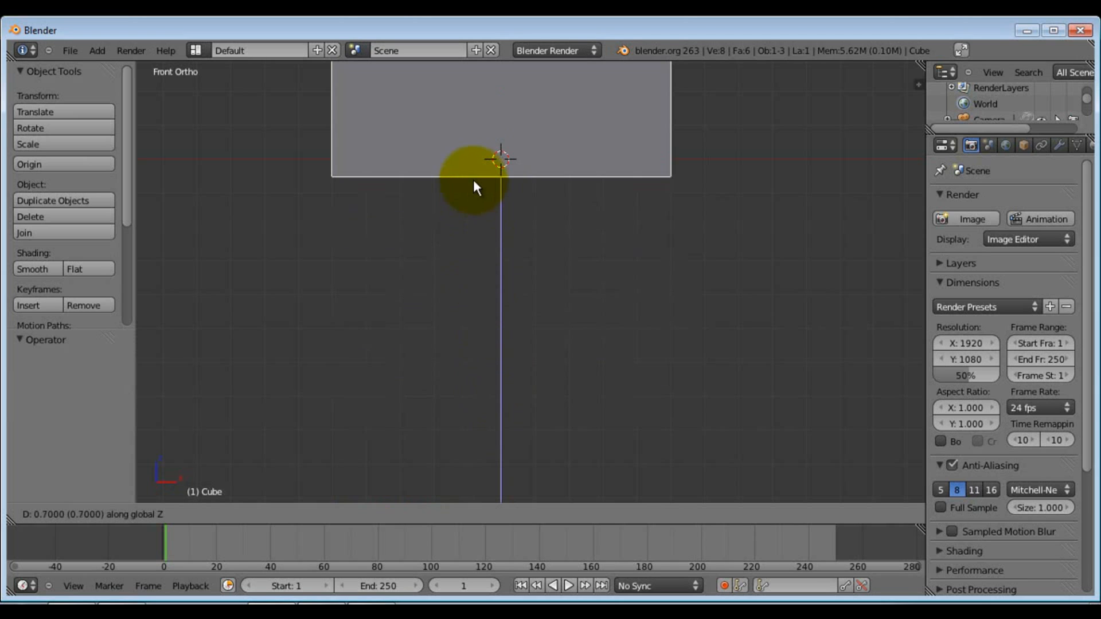
{"action": "left_click", "coordinate": [468, 160]}
{"action": "key", "text": "Left"}
Lower the block by 0.05 along the Z axis so its base rests exactly on the grid's horizontal axis
{"action": "scroll", "coordinate": [526, 134], "scroll_direction": "up", "scroll_amount": 4}
{"action": "middle_click_drag", "start_coordinate": [508, 146], "coordinate": [531, 482], "text": "shift"}
{"action": "scroll", "coordinate": [462, 254], "scroll_direction": "up", "scroll_amount": 6}
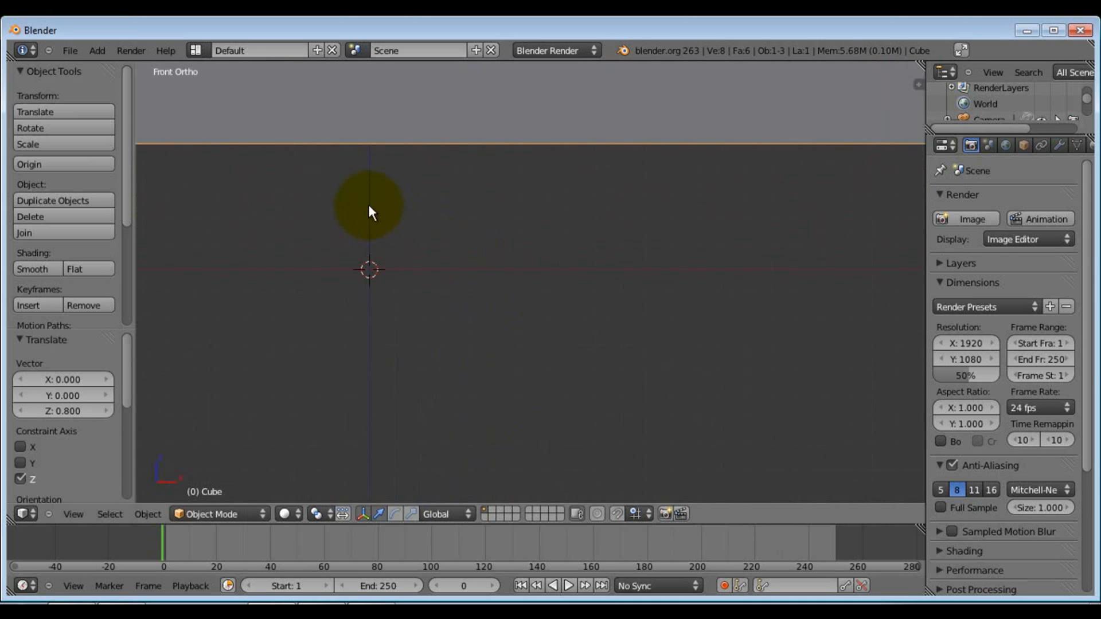
{"action": "key", "text": "g"}
{"action": "key", "text": "z"}
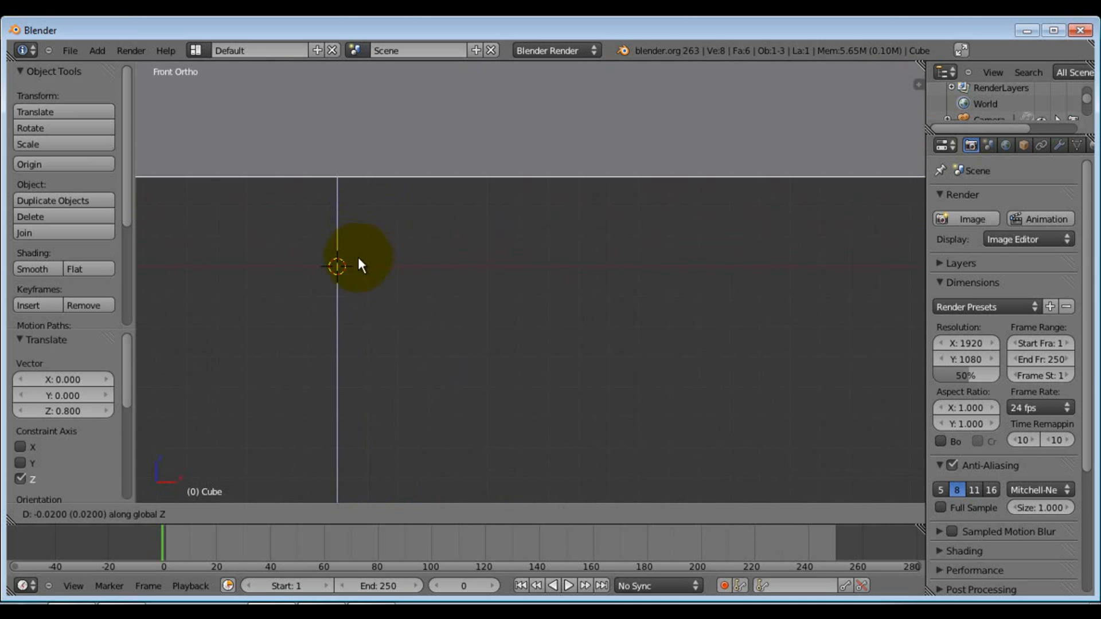
{"action": "left_click", "coordinate": [337, 342]}
{"action": "scroll", "coordinate": [353, 267], "scroll_direction": "up", "scroll_amount": 5}
{"action": "scroll", "coordinate": [344, 265], "scroll_direction": "up", "scroll_amount": 2}
{"action": "scroll", "coordinate": [352, 291], "scroll_direction": "down", "scroll_amount": 8}
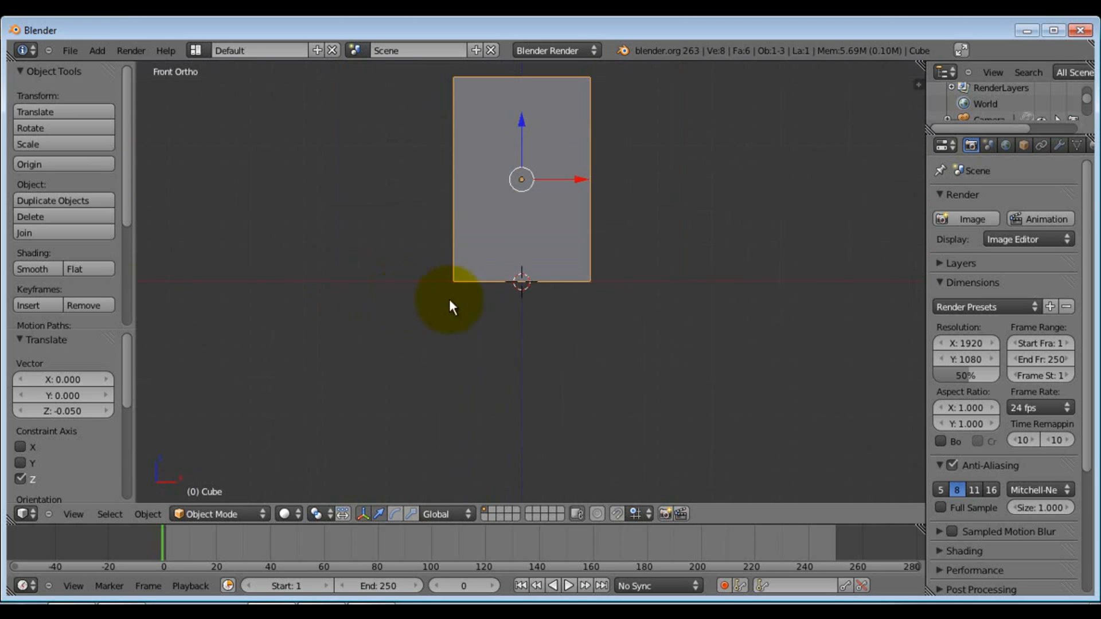
Enter Edit Mode on the block and snap the 3D cursor to the centre of the selected mesh
{"action": "middle_click_drag", "start_coordinate": [684, 205], "coordinate": [645, 276]}
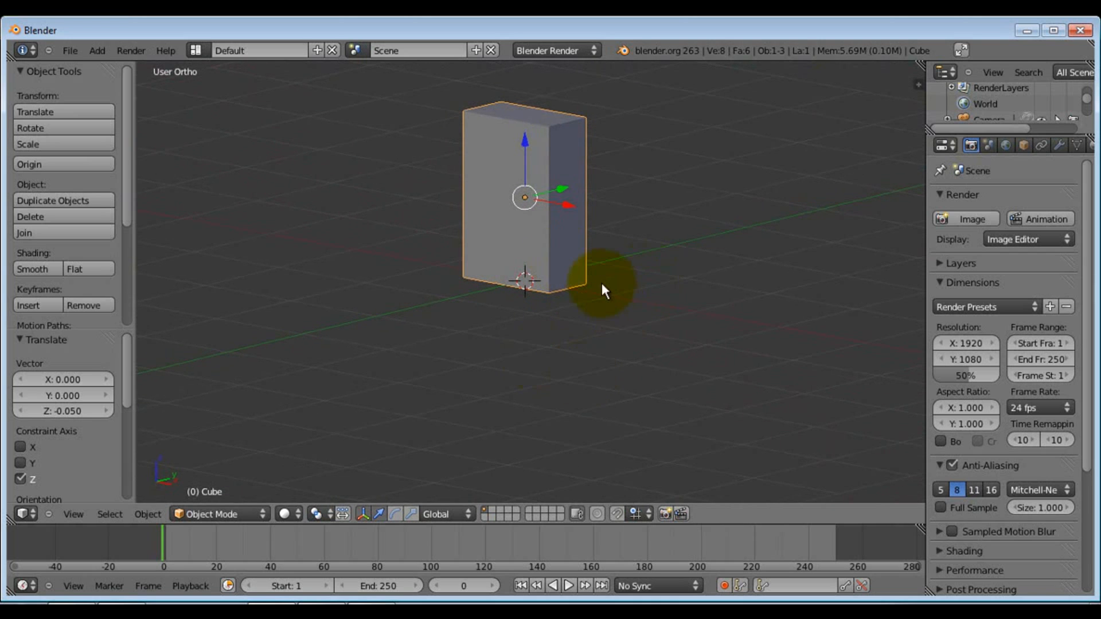
{"action": "middle_click_drag", "start_coordinate": [604, 223], "coordinate": [592, 245]}
{"action": "key", "text": "Tab"}
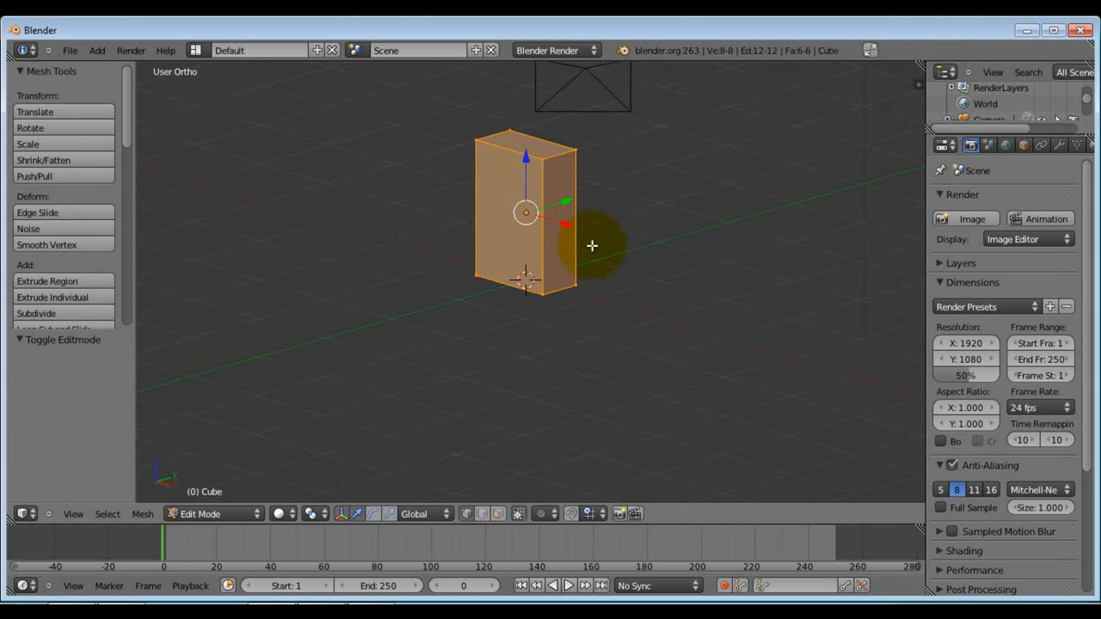
{"action": "key", "text": "shift+s"}
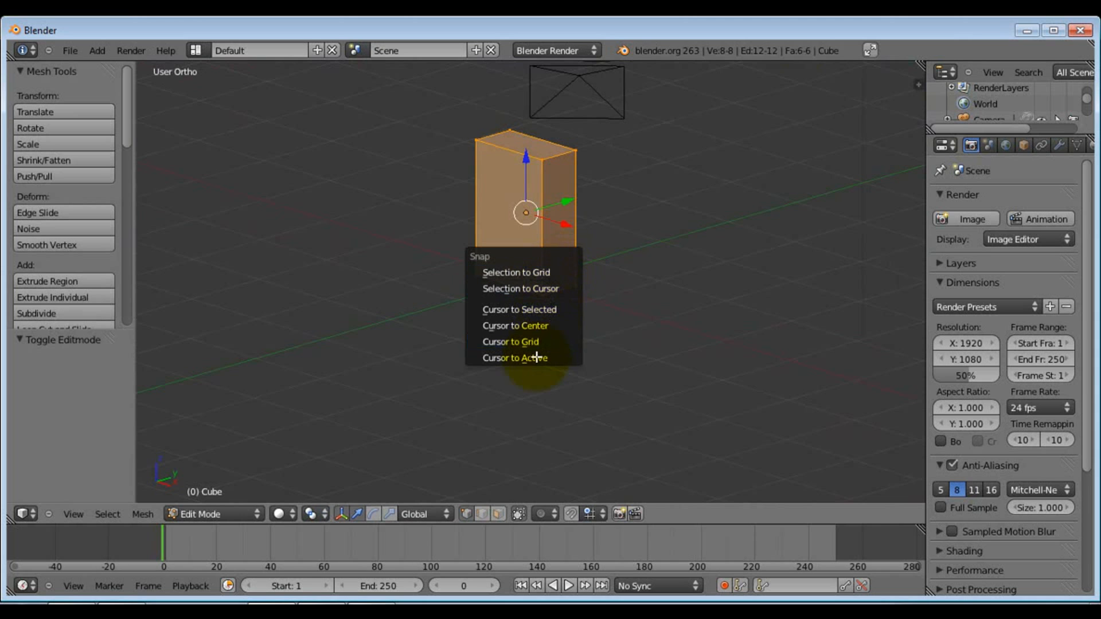
{"action": "left_click", "coordinate": [543, 306]}
Place the 3D cursor beside the block and snap it back to the selected mesh
{"action": "mouse_move", "coordinate": [666, 258]}
{"action": "middle_mouse_down"}
{"action": "mouse_move", "coordinate": [524, 263]}
{"action": "mouse_move", "coordinate": [536, 216]}
{"action": "mouse_move", "coordinate": [732, 217]}
{"action": "mouse_move", "coordinate": [653, 246]}
{"action": "middle_mouse_up"}
{"action": "left_click", "coordinate": [655, 245]}
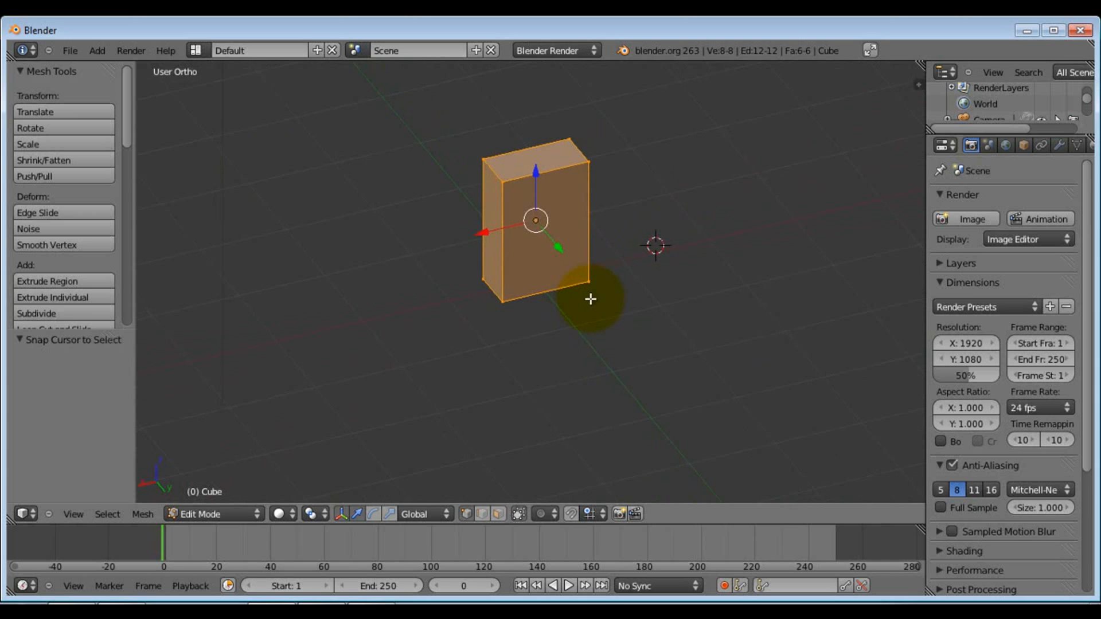
{"action": "key", "text": "shift+s"}
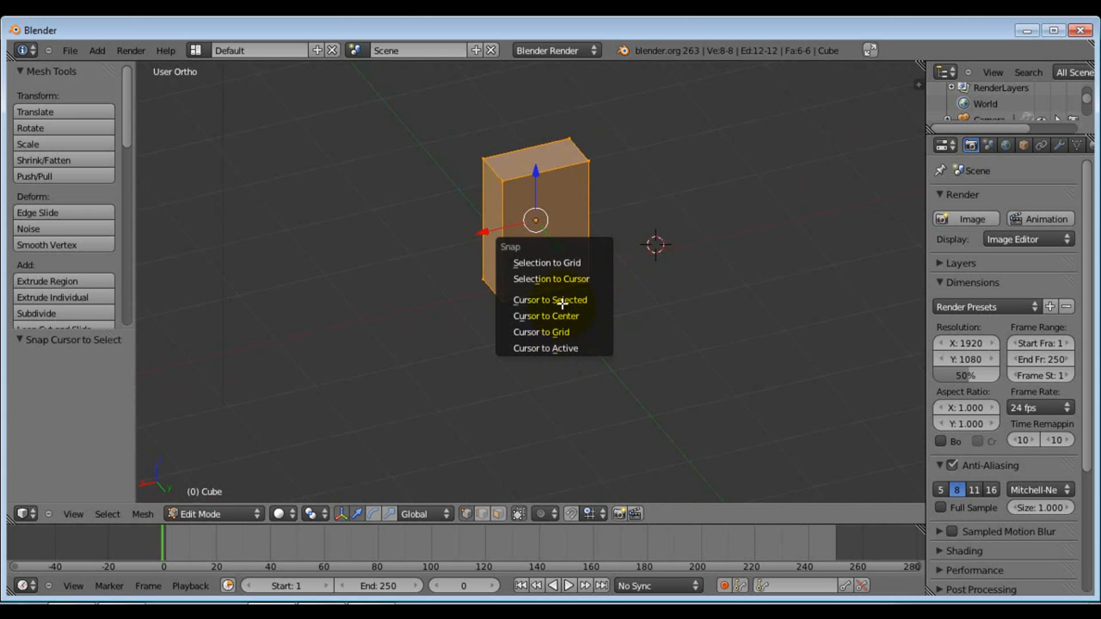
{"action": "left_click", "coordinate": [597, 301]}
Add a second cube to the mesh at the 3D cursor in the block's centre
{"action": "middle_click_drag", "start_coordinate": [597, 302], "coordinate": [478, 290]}
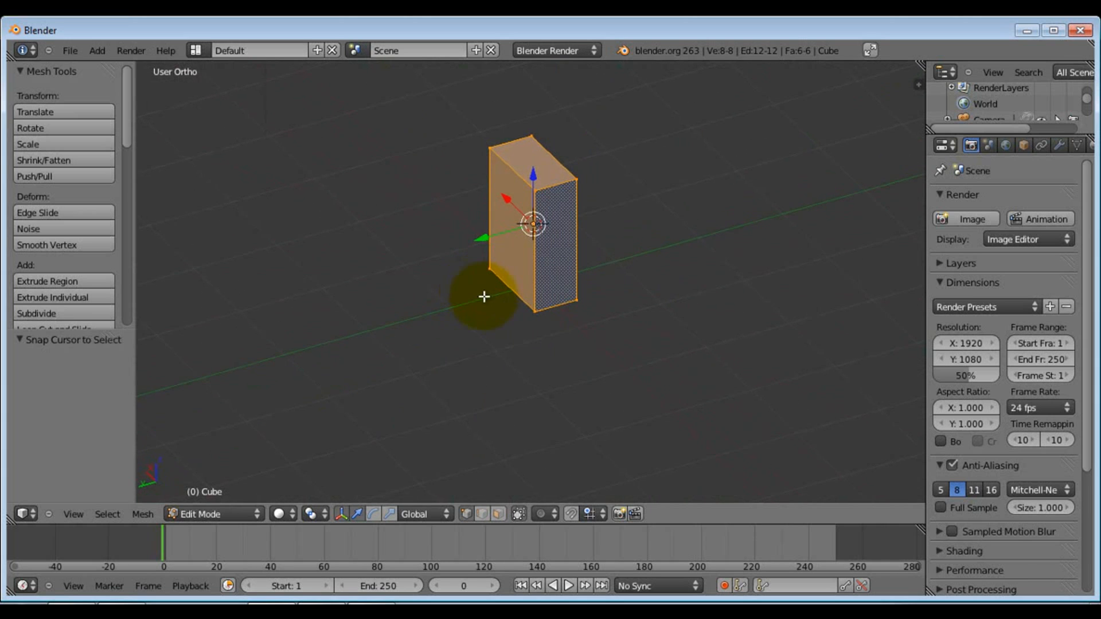
{"action": "middle_click_drag", "start_coordinate": [500, 271], "coordinate": [551, 263]}
{"action": "key", "text": "shift+a"}
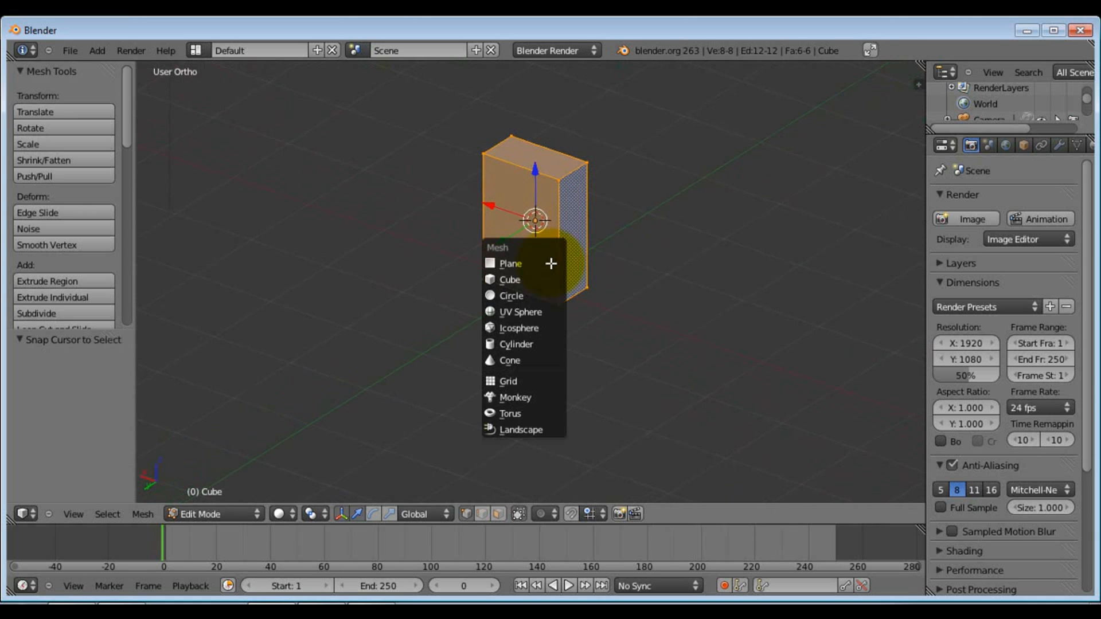
{"action": "left_click", "coordinate": [506, 279]}
{"action": "middle_click_drag", "start_coordinate": [573, 297], "coordinate": [570, 298]}
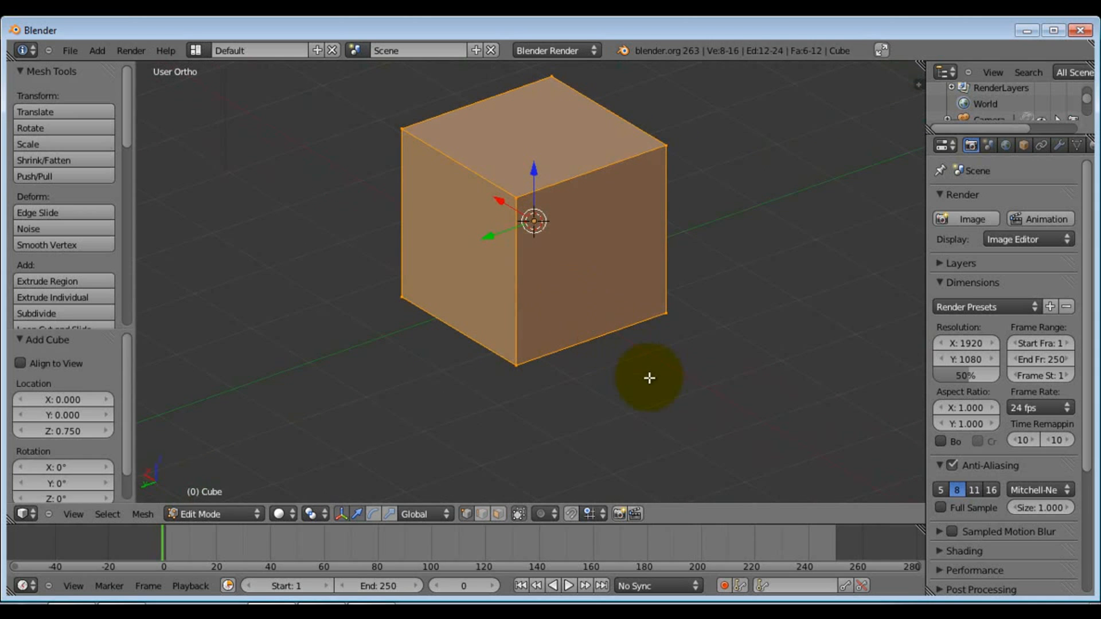
Scale the added cube uniformly by 0.5
{"action": "key", "text": "s"}
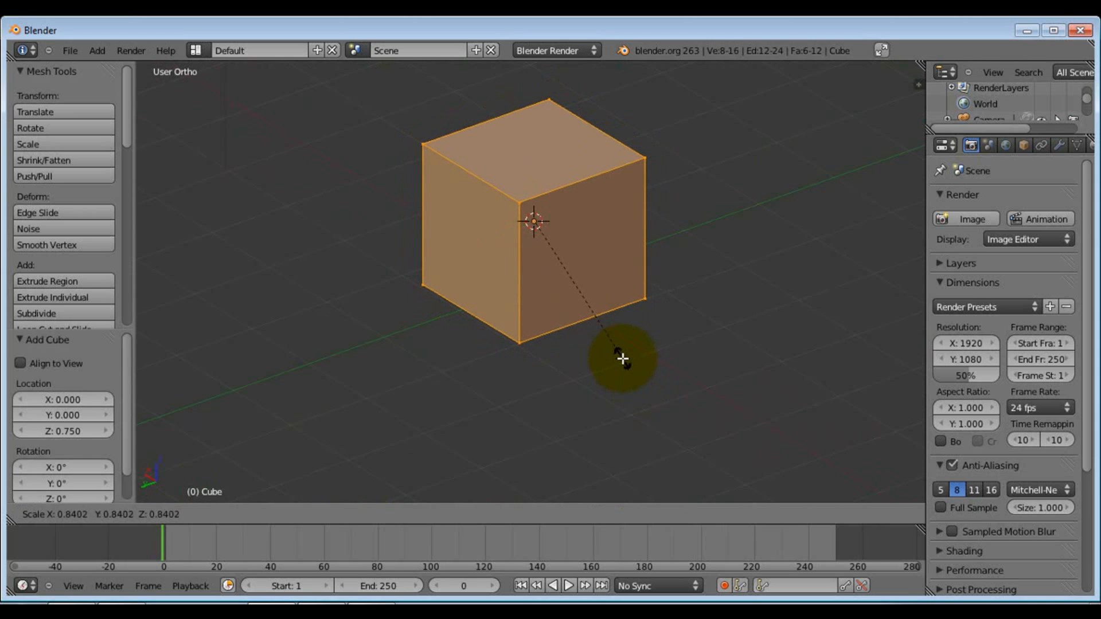
{"action": "type", "text": "0."}
{"action": "type", "text": "5"}
{"action": "key", "text": "Return"}
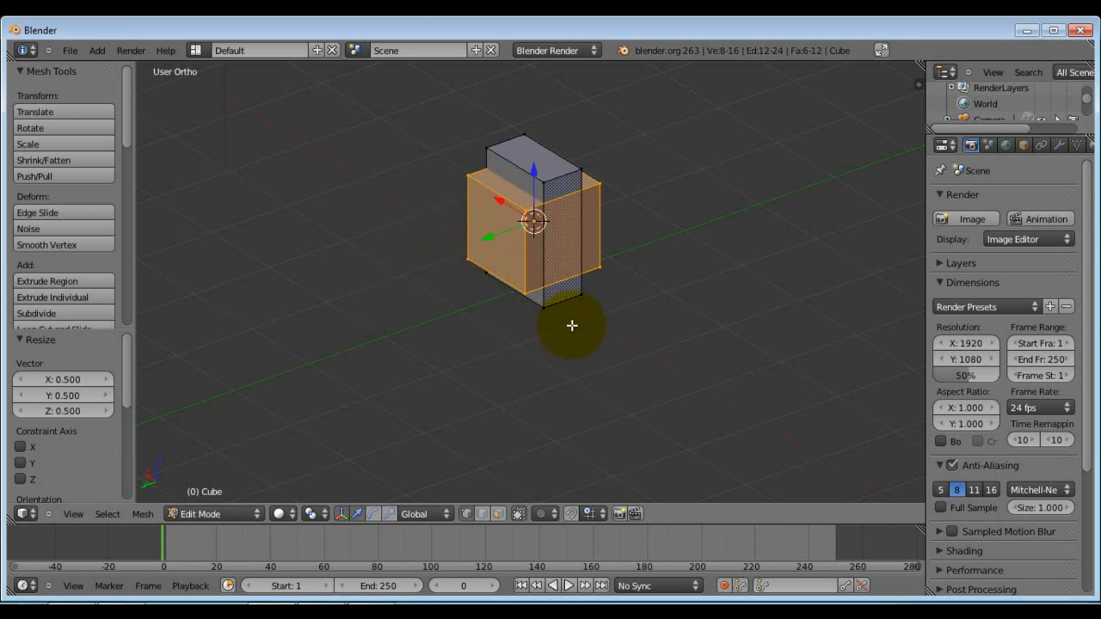
{"action": "middle_click_drag", "start_coordinate": [562, 322], "coordinate": [601, 316]}
{"action": "key", "text": "g"}
{"action": "key", "text": "z"}
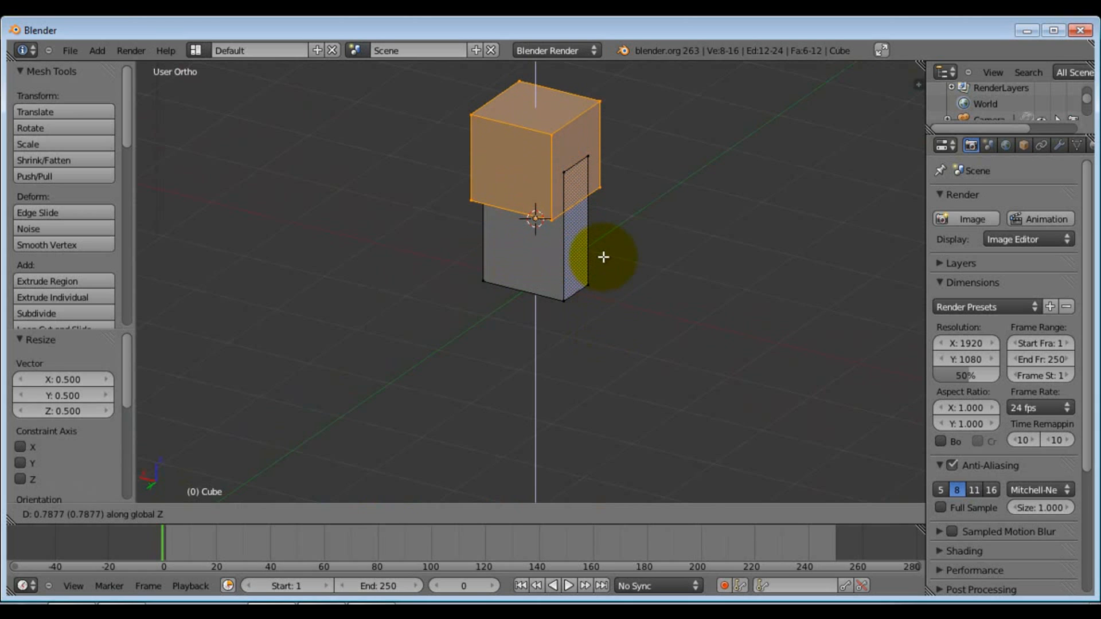
{"action": "left_click", "coordinate": [591, 216]}
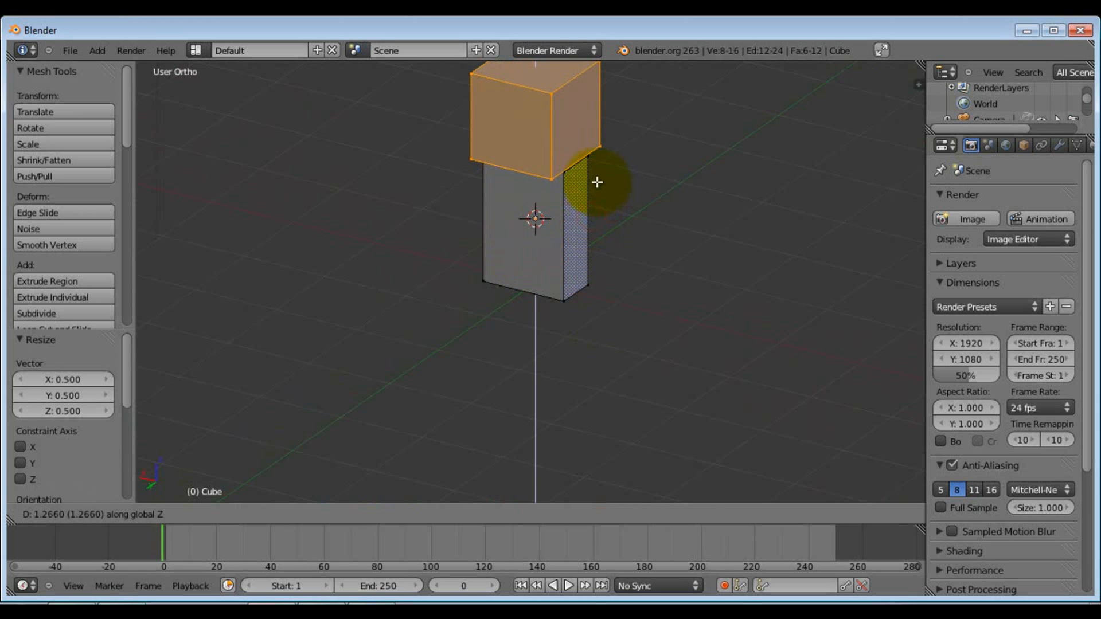
In front view, move the half-size cube 0.8 up along the Z axis
{"action": "key", "text": "KP_1"}
{"action": "key", "text": "KP_Decimal"}
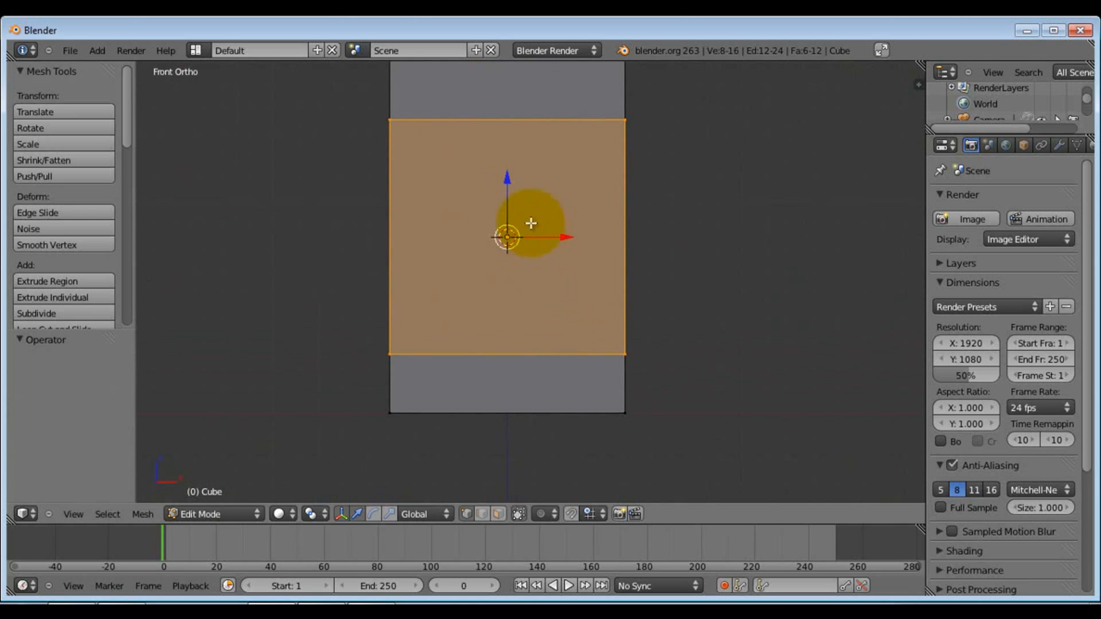
{"action": "scroll", "coordinate": [521, 217], "scroll_direction": "up", "scroll_amount": 1}
{"action": "middle_click_drag", "start_coordinate": [520, 216], "coordinate": [526, 280], "text": "shift"}
{"action": "key", "text": "g"}
{"action": "key", "text": "z"}
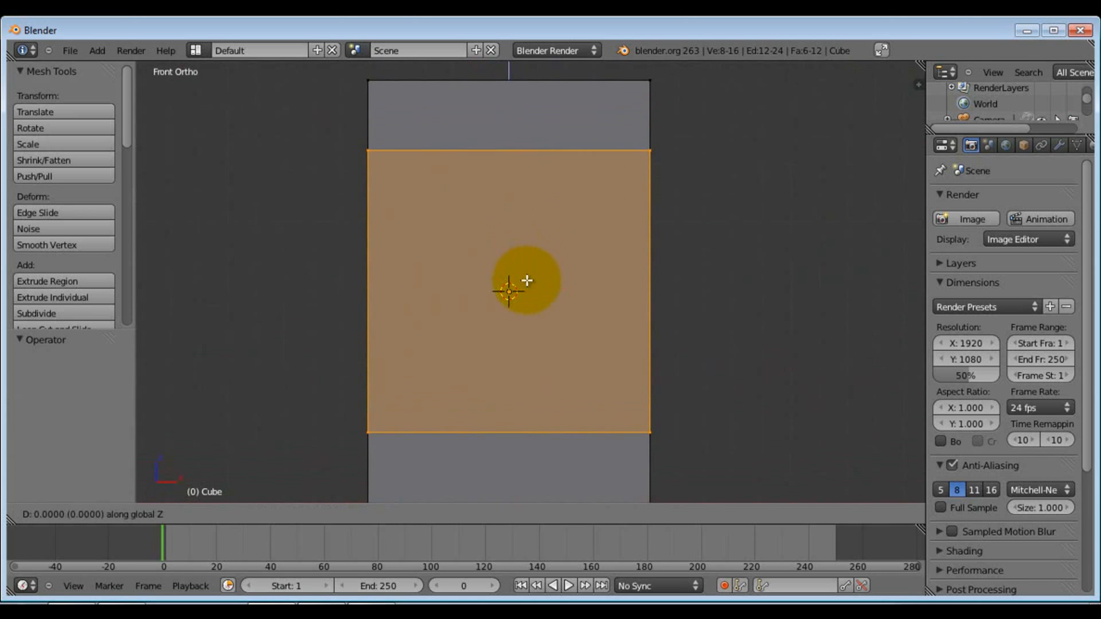
{"action": "left_click", "coordinate": [497, 67]}
Raise the cube another 0.5 along Z so it clears the top of the tall block
{"action": "middle_click_drag", "start_coordinate": [519, 129], "coordinate": [518, 316], "text": "shift"}
{"action": "scroll", "coordinate": [518, 316], "scroll_direction": "up", "scroll_amount": 1}
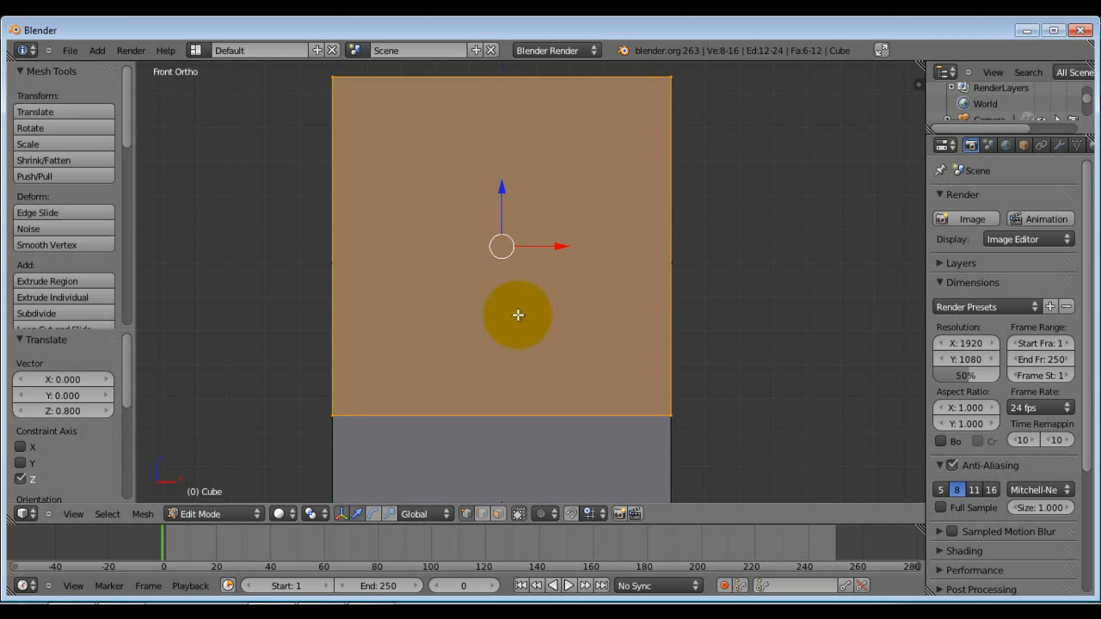
{"action": "scroll", "coordinate": [518, 315], "scroll_direction": "up", "scroll_amount": 1}
{"action": "key", "text": "g"}
{"action": "key", "text": "z"}
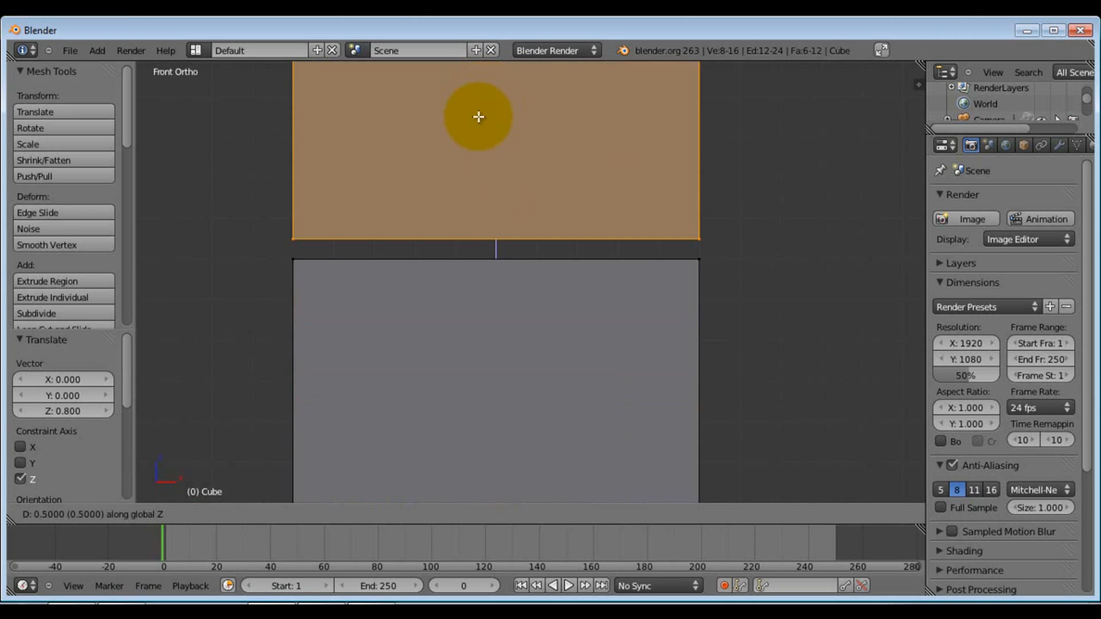
{"action": "left_click", "coordinate": [479, 117]}
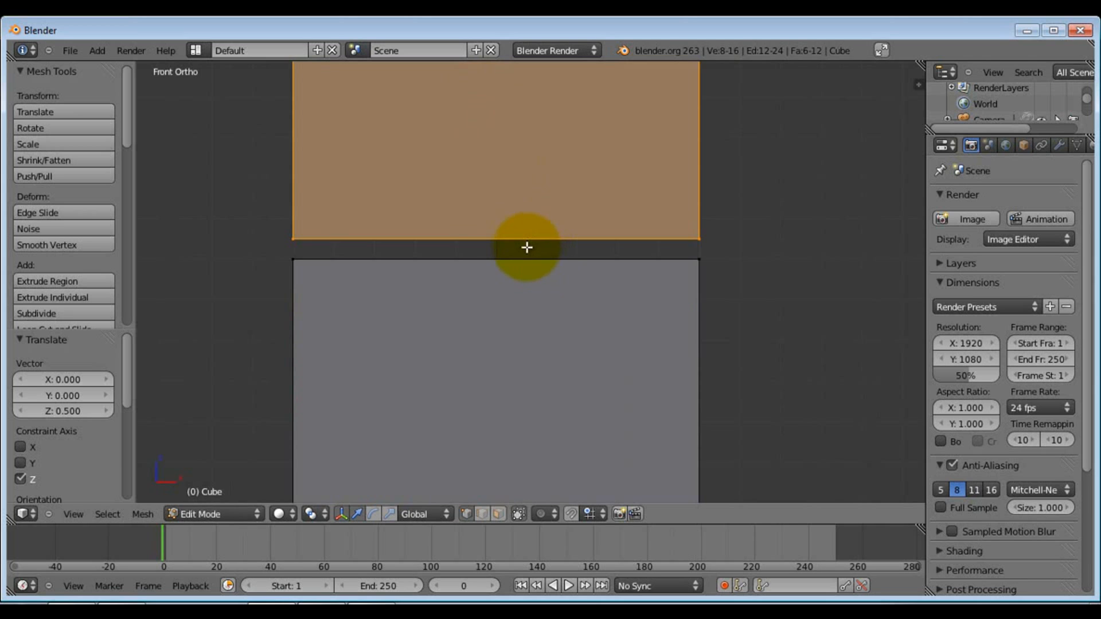
Lower the cube 0.05 along Z so its underside meets the tall block's top edge
{"action": "scroll", "coordinate": [526, 247], "scroll_direction": "up", "scroll_amount": 7}
{"action": "scroll", "coordinate": [434, 149], "scroll_direction": "up", "scroll_amount": 1}
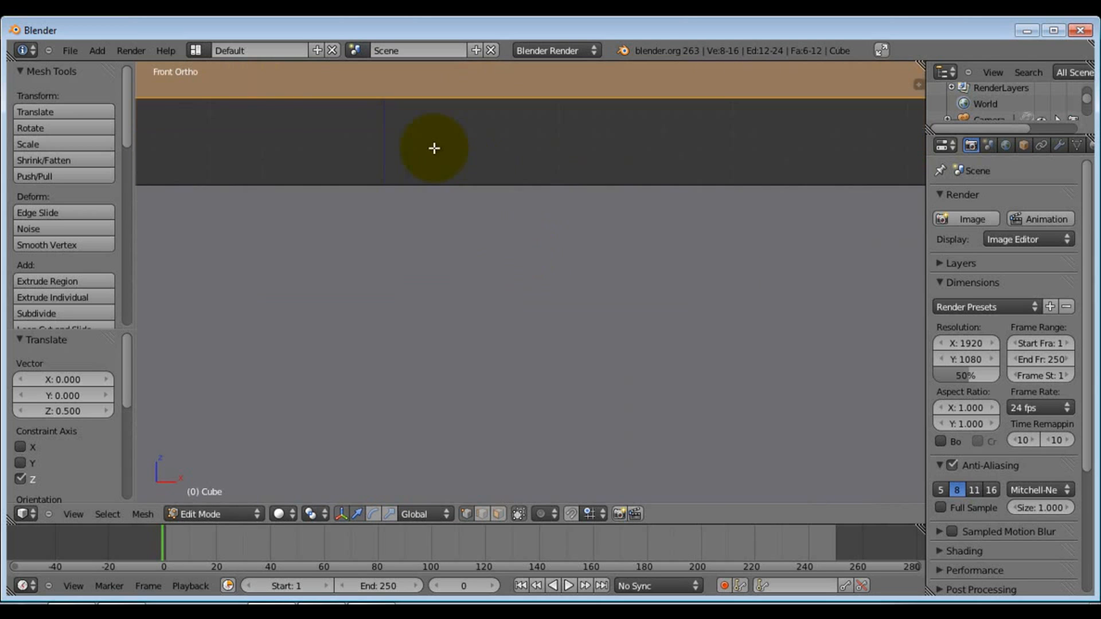
{"action": "key", "text": "g"}
{"action": "key", "text": "z"}
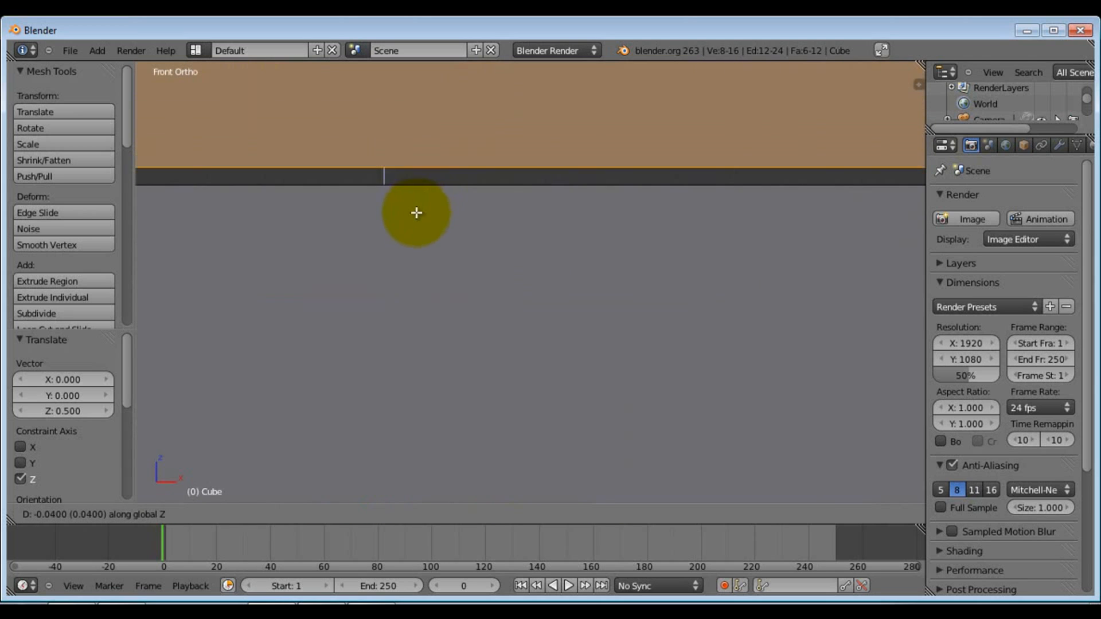
{"action": "left_click", "coordinate": [414, 229]}
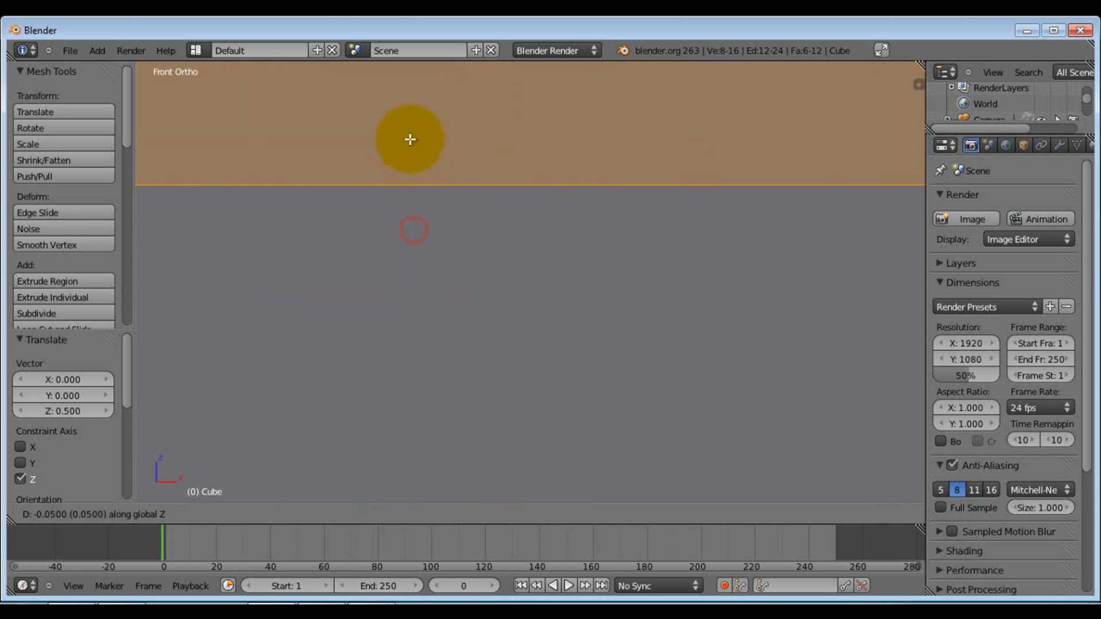
Leave Edit Mode and examine the stacked blocks from several angles
{"action": "scroll", "coordinate": [434, 192], "scroll_direction": "down", "scroll_amount": 17, "text": "alt"}
{"action": "scroll", "coordinate": [440, 197], "scroll_direction": "down", "scroll_amount": 6}
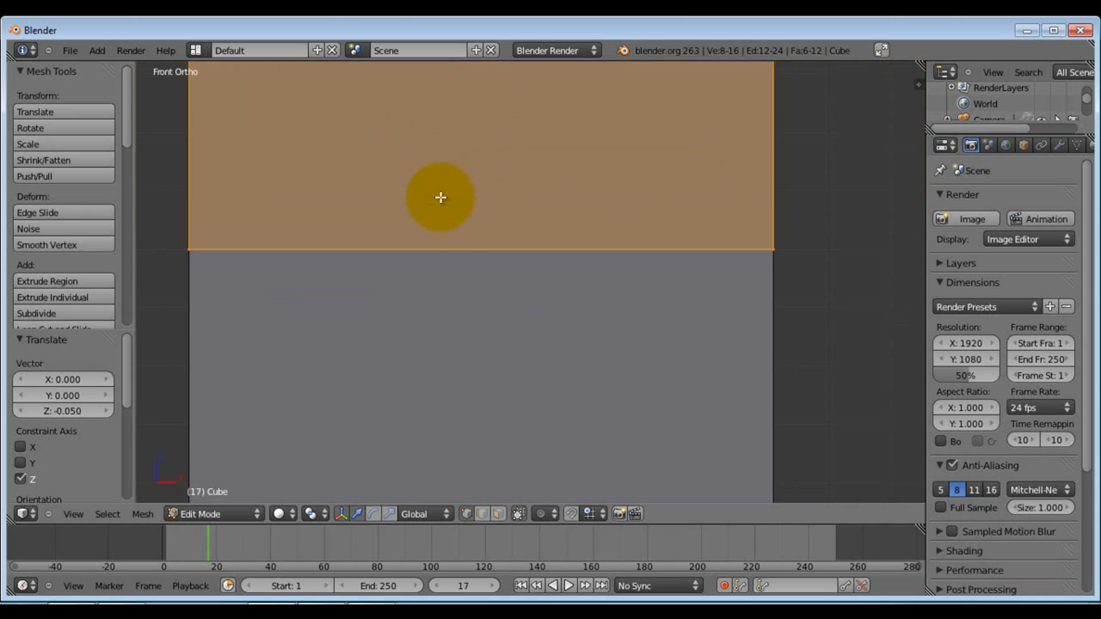
{"action": "scroll", "coordinate": [440, 197], "scroll_direction": "down", "scroll_amount": 10}
{"action": "middle_click_drag", "start_coordinate": [575, 245], "coordinate": [494, 285]}
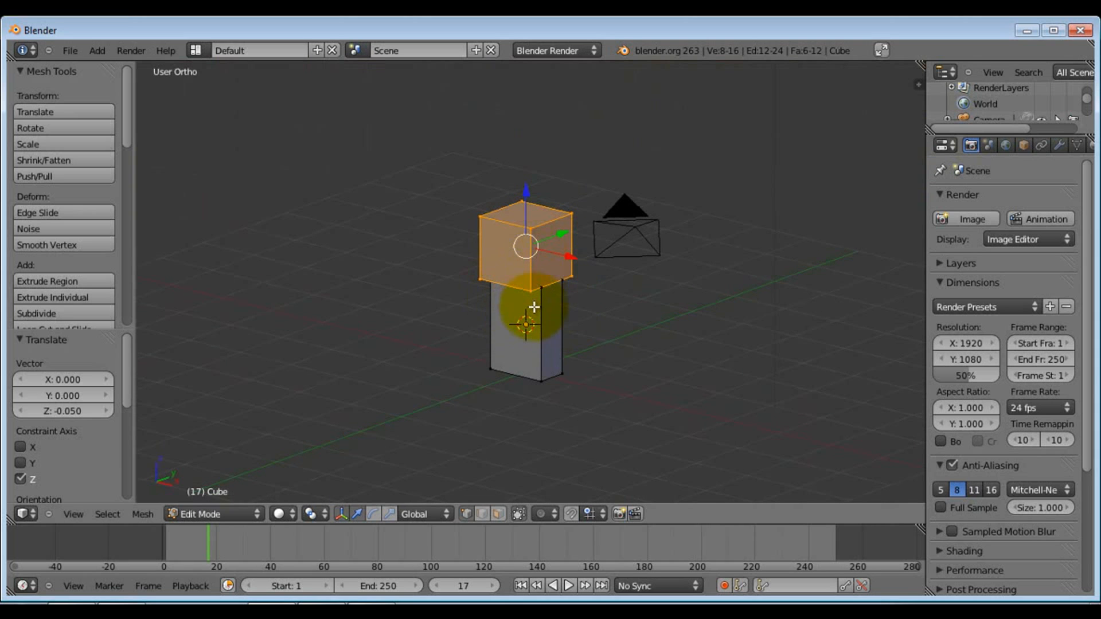
{"action": "mouse_move", "coordinate": [552, 332]}
{"action": "middle_mouse_down"}
{"action": "mouse_move", "coordinate": [584, 334]}
{"action": "mouse_move", "coordinate": [521, 321]}
{"action": "mouse_move", "coordinate": [544, 325]}
{"action": "middle_mouse_up"}
{"action": "key", "text": "shift+a"}
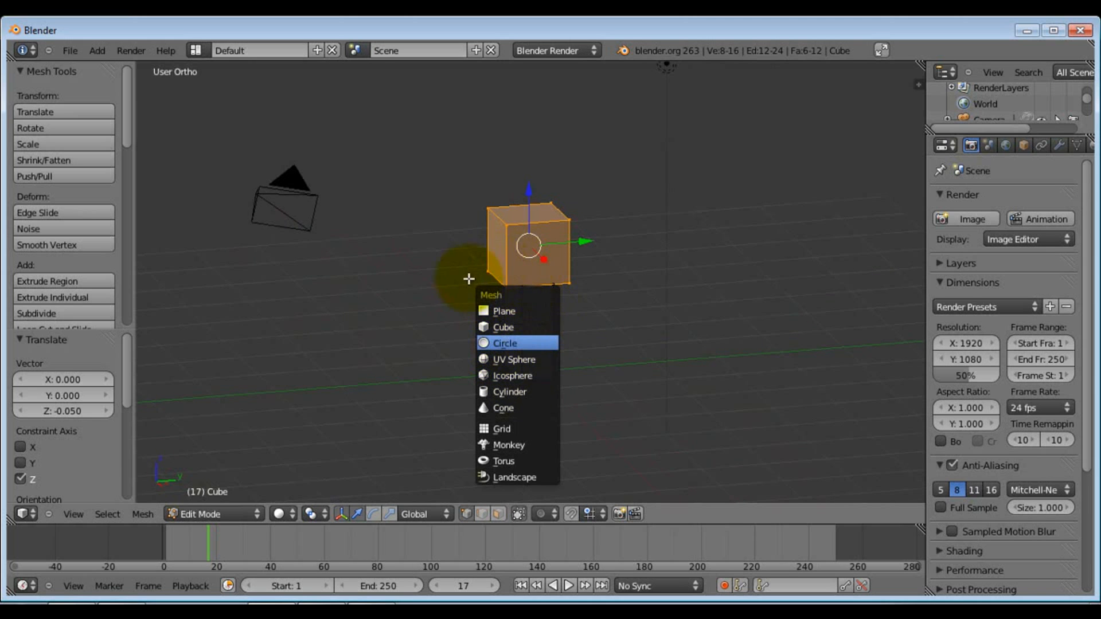
{"action": "key", "text": "Escape"}
{"action": "key", "text": "Tab"}
{"action": "middle_click_drag", "start_coordinate": [507, 287], "coordinate": [537, 161]}
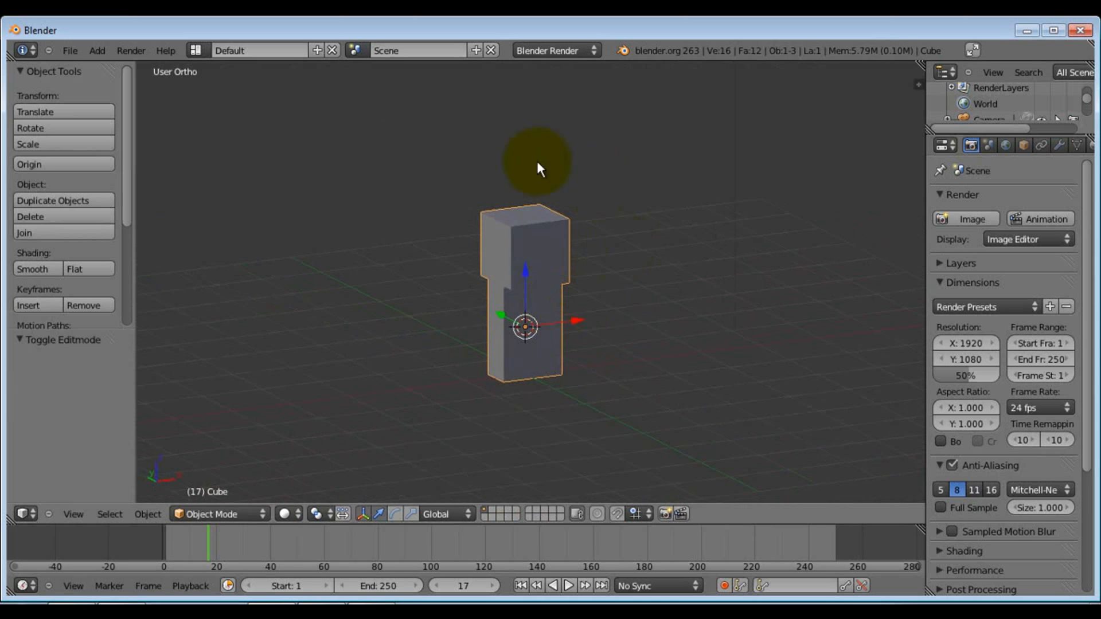
{"action": "middle_click_drag", "start_coordinate": [516, 269], "coordinate": [431, 294]}
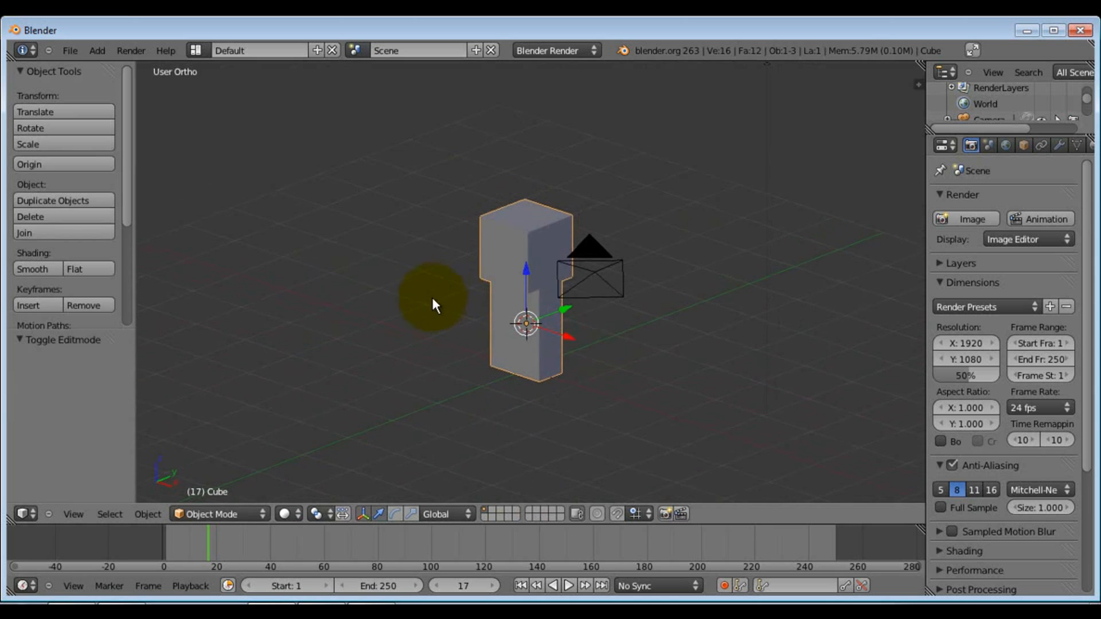
Return to Edit Mode and add a third cube to the mesh at the 3D cursor inside the tall block
{"action": "key", "text": "Tab"}
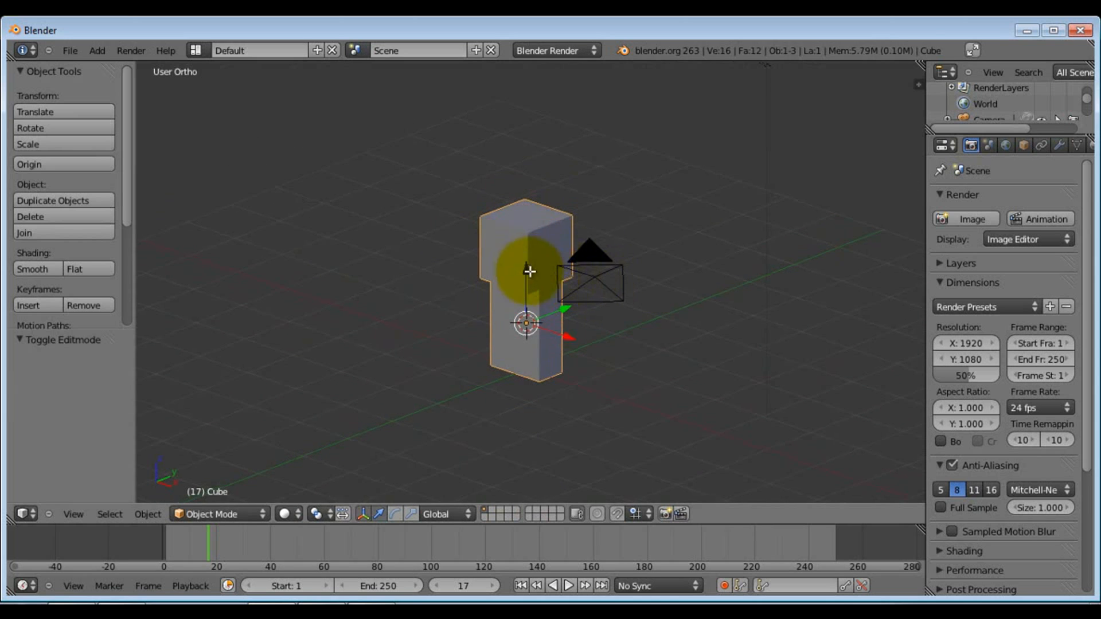
{"action": "middle_click_drag", "start_coordinate": [528, 270], "coordinate": [551, 274]}
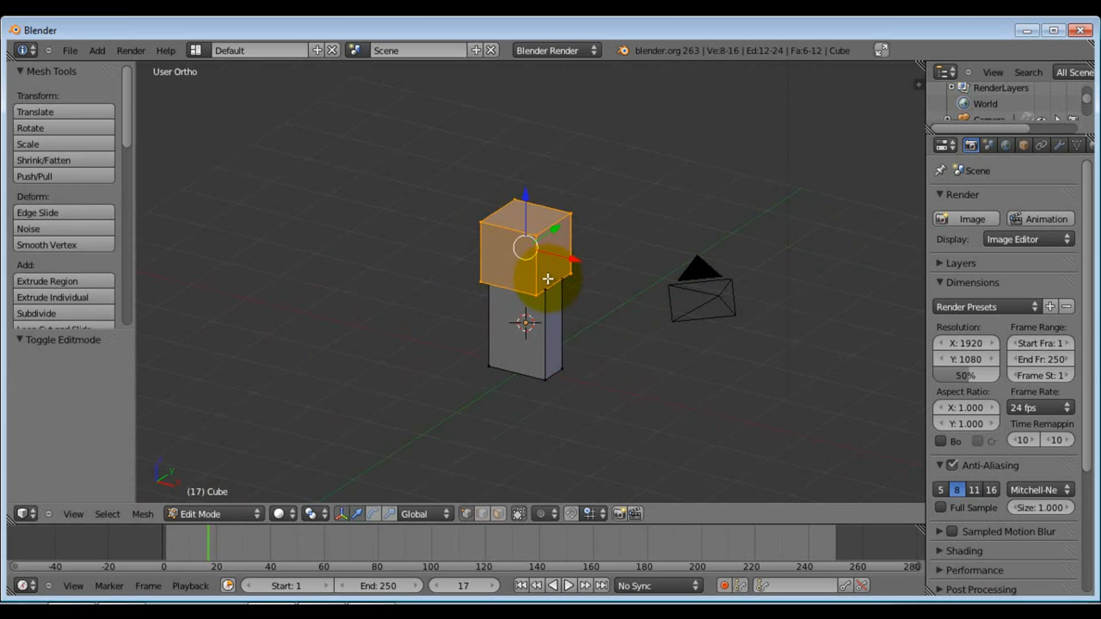
{"action": "mouse_move", "coordinate": [546, 279]}
{"action": "middle_mouse_down"}
{"action": "mouse_move", "coordinate": [519, 287]}
{"action": "mouse_move", "coordinate": [532, 292]}
{"action": "mouse_move", "coordinate": [533, 280]}
{"action": "middle_mouse_up"}
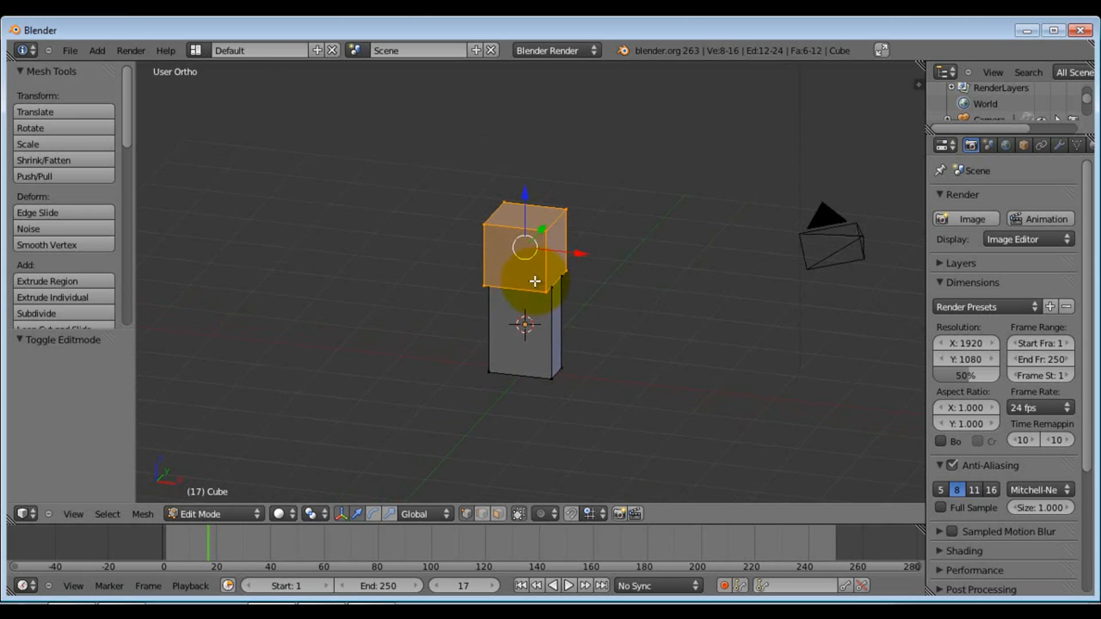
{"action": "key", "text": "shift+a"}
{"action": "left_click", "coordinate": [517, 282]}
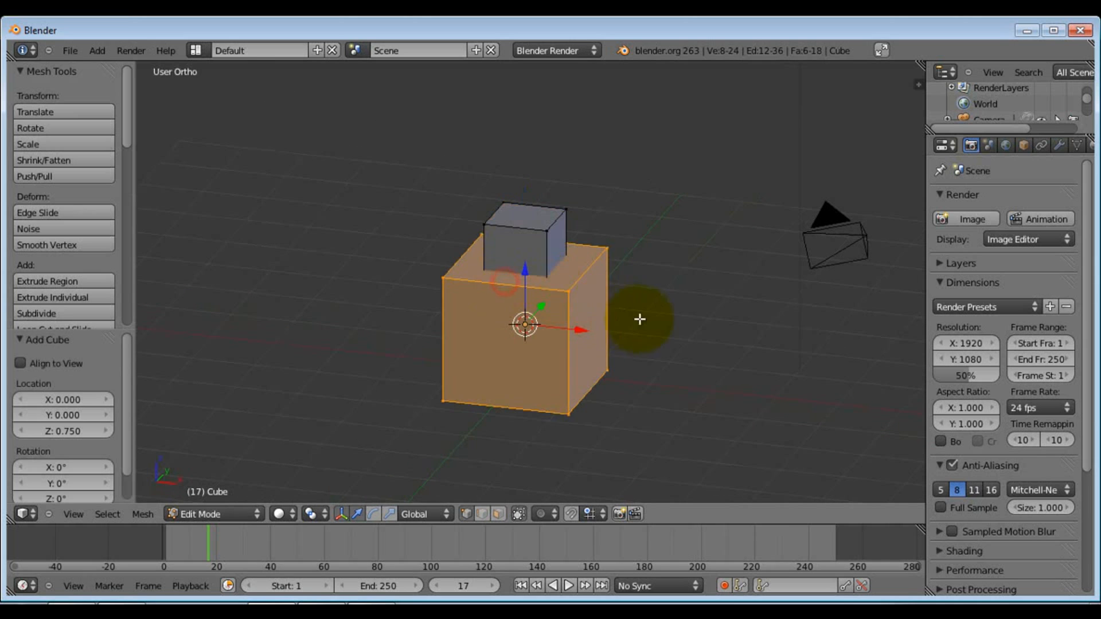
Scale the newly added cube uniformly by 0.25
{"action": "middle_click_drag", "start_coordinate": [639, 319], "coordinate": [620, 319]}
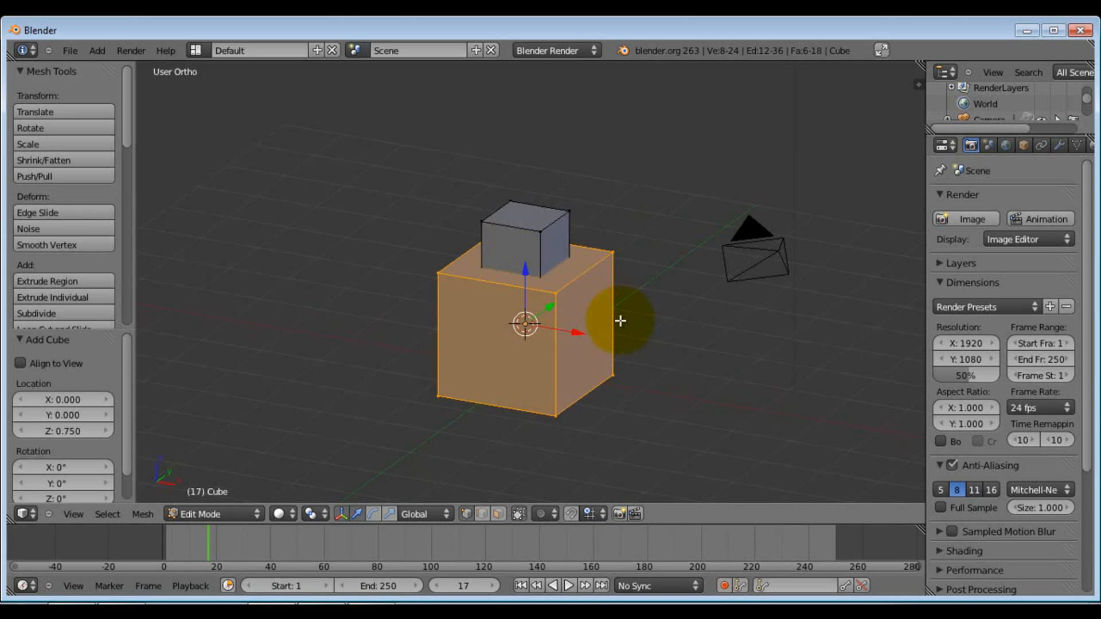
{"action": "type", "text": "s0.25|  Y: 0.25|  Z: 0.25|"}
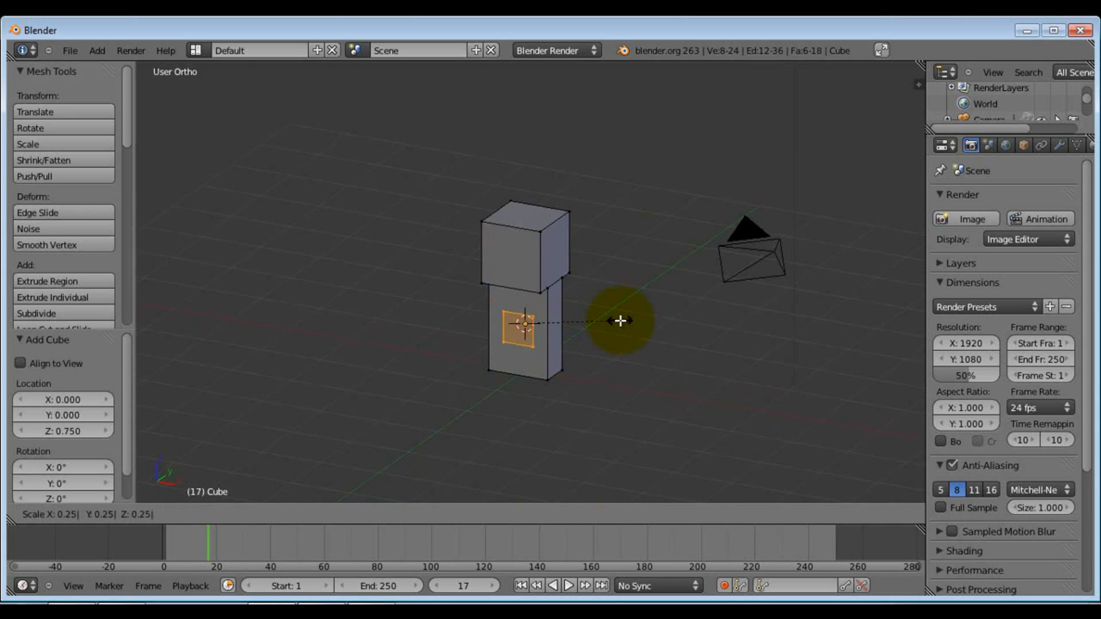
{"action": "key", "text": "Return"}
In front view, move the small cube 1 down along Z so it sits directly beneath the tall block
{"action": "middle_click_drag", "start_coordinate": [612, 308], "coordinate": [550, 321]}
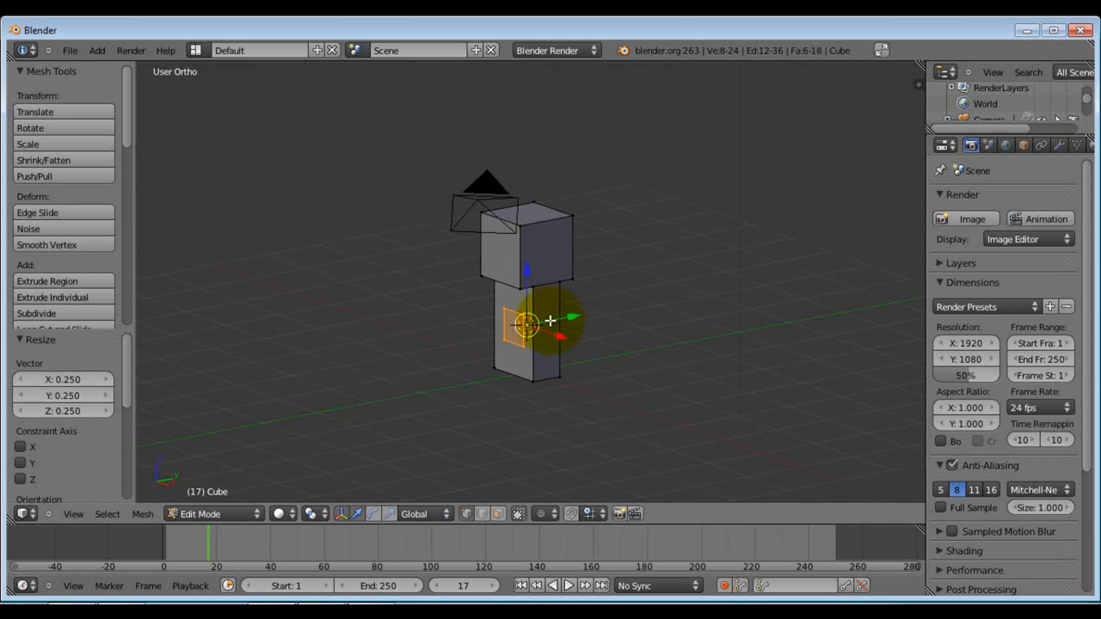
{"action": "middle_click_drag", "start_coordinate": [551, 331], "coordinate": [542, 359]}
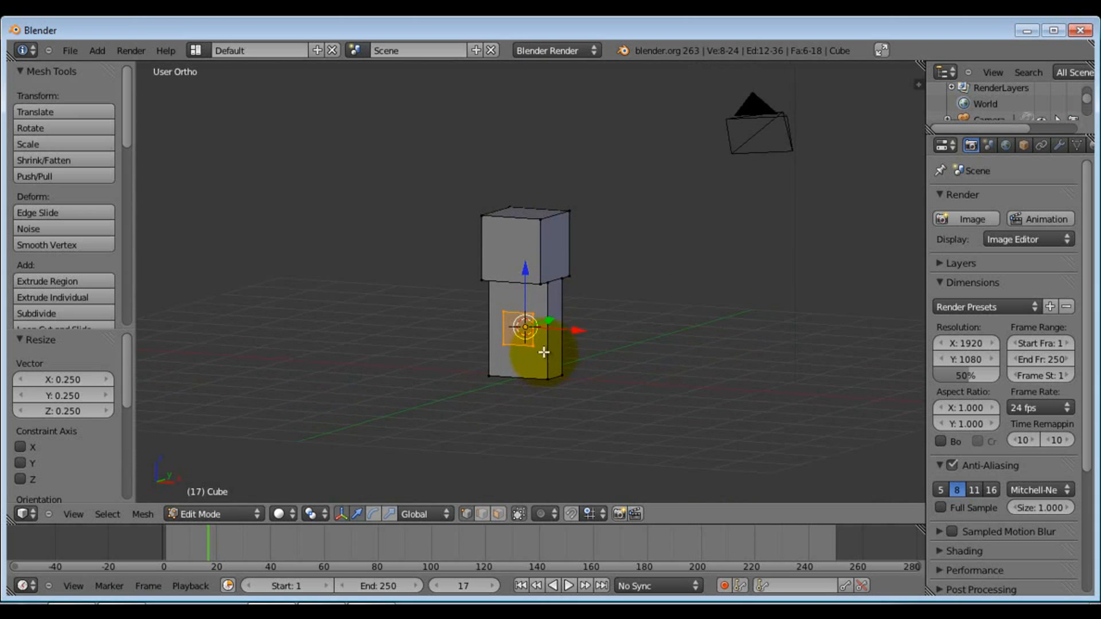
{"action": "key", "text": "KP_1"}
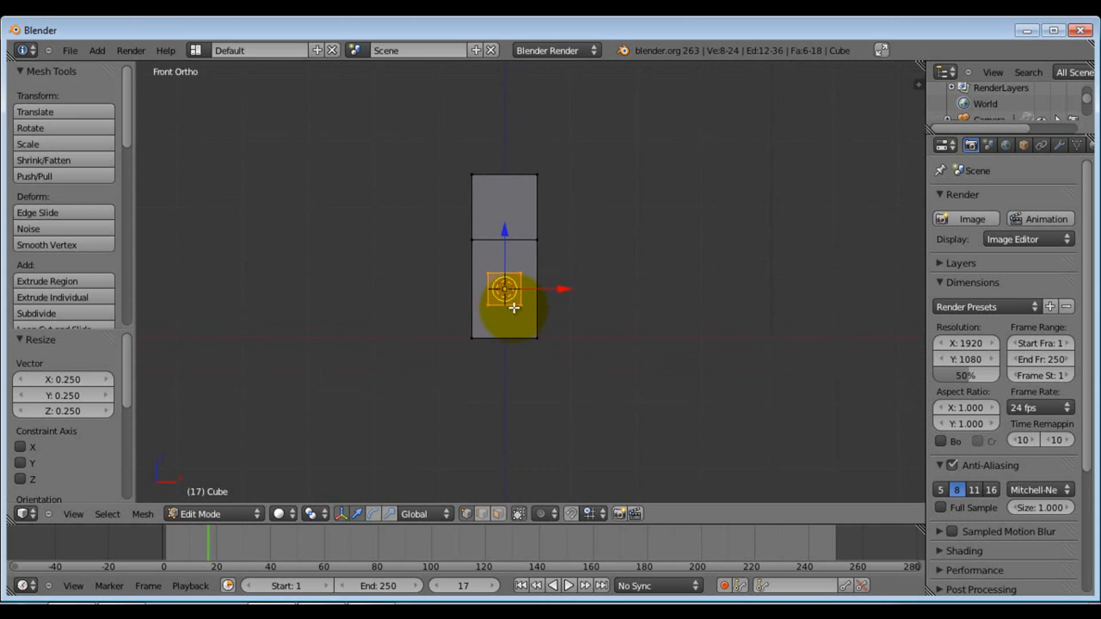
{"action": "scroll", "coordinate": [514, 307], "scroll_direction": "up", "scroll_amount": 5}
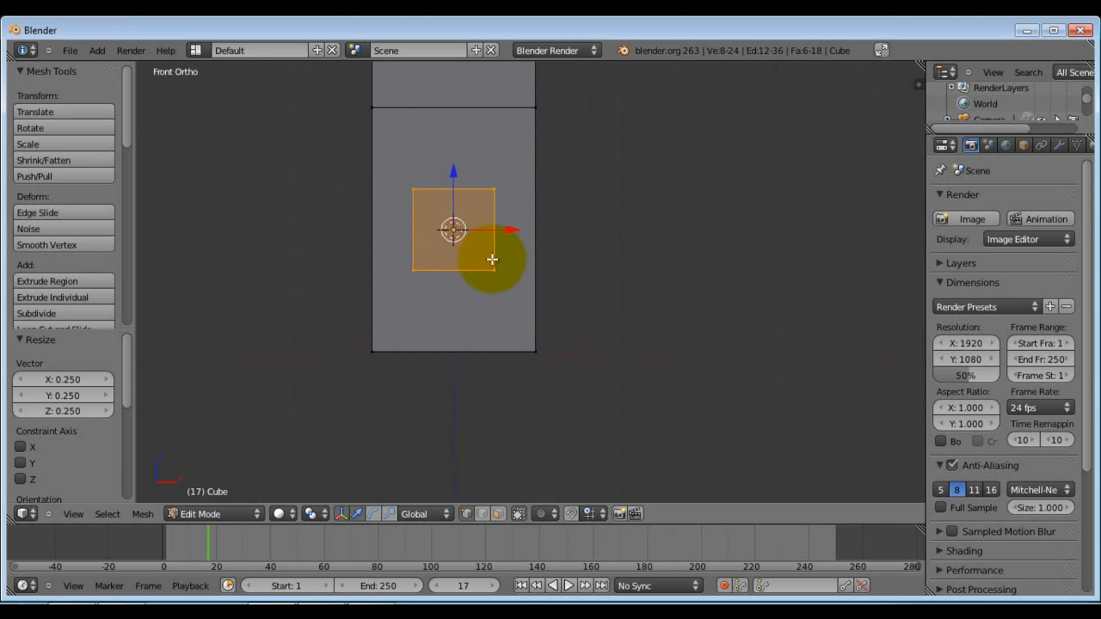
{"action": "key", "text": "e"}
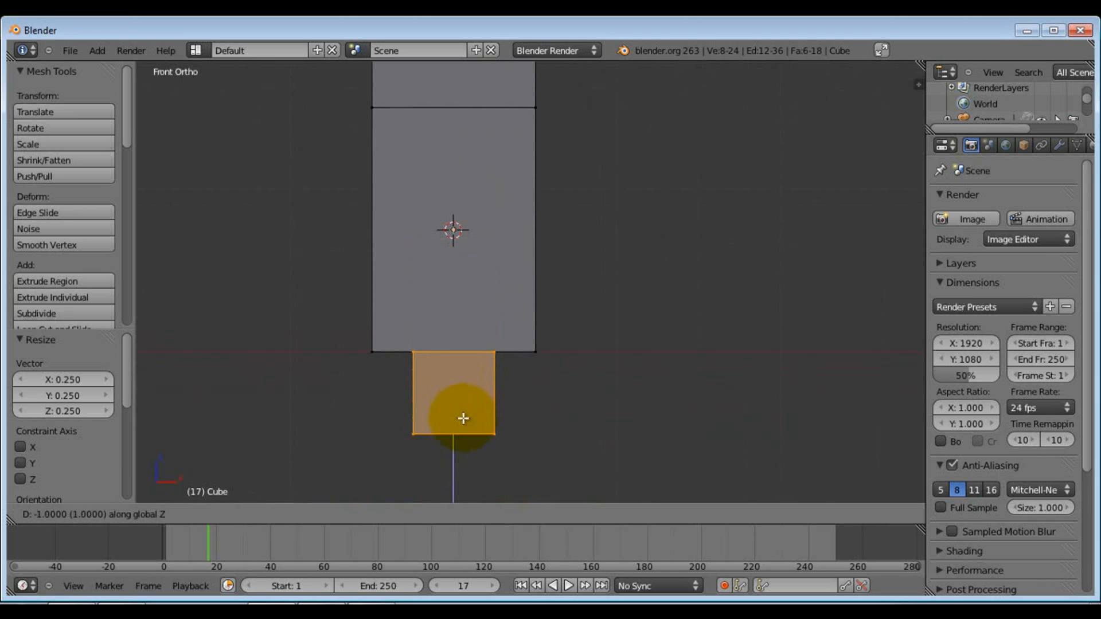
{"action": "left_click", "coordinate": [457, 410]}
{"action": "key", "text": "g"}
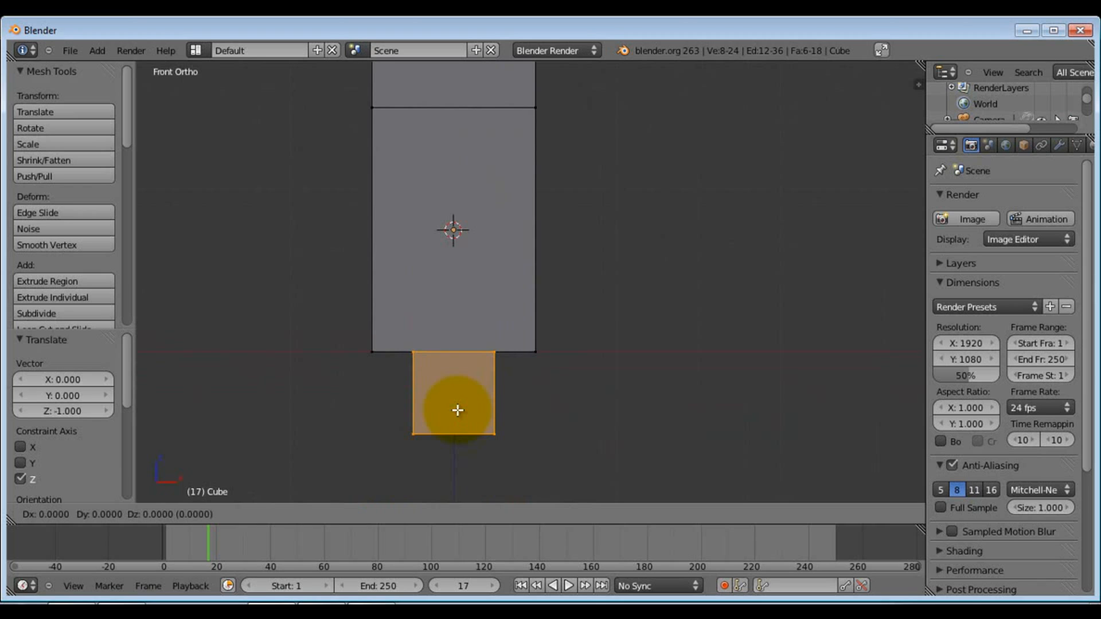
{"action": "key", "text": "x"}
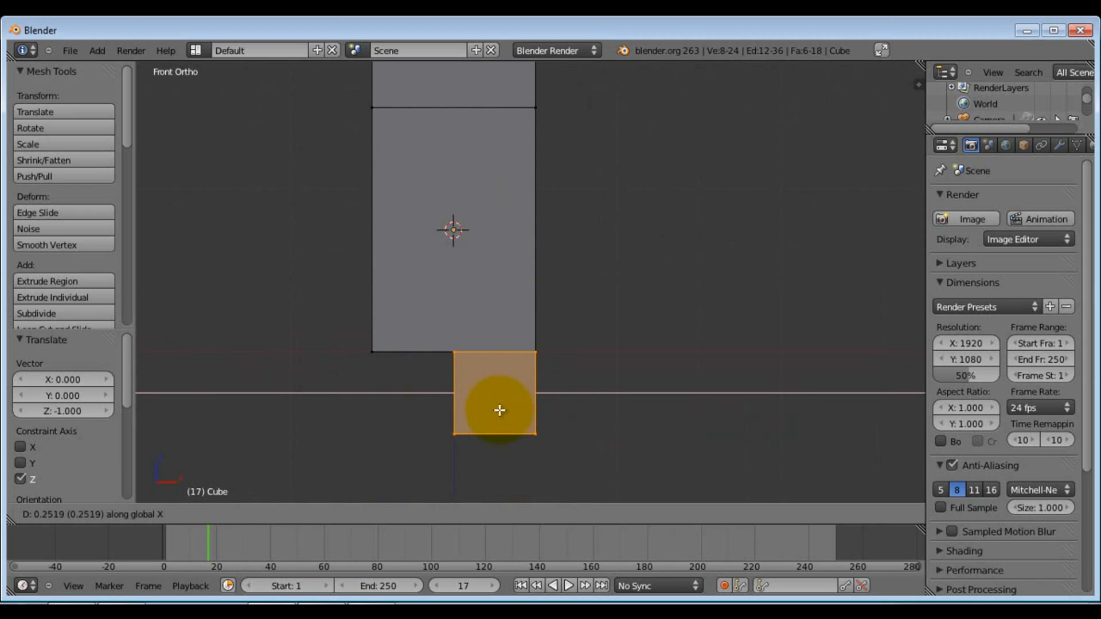
{"action": "left_click", "coordinate": [500, 412]}
{"action": "middle_click_drag", "start_coordinate": [555, 412], "coordinate": [535, 413]}
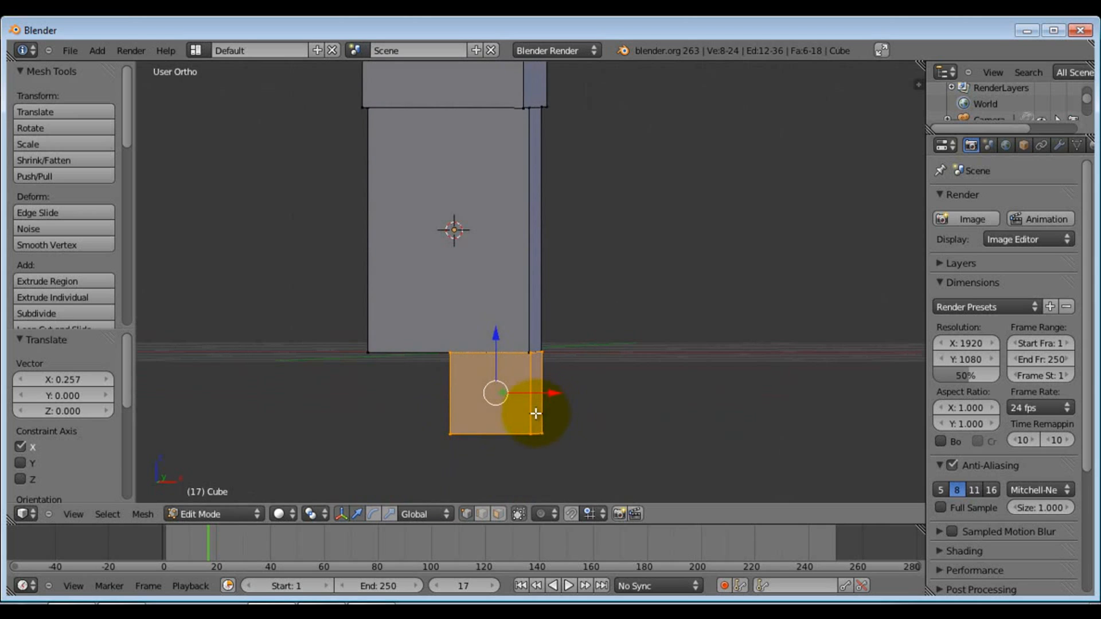
{"action": "key", "text": "ctrl+z"}
{"action": "key", "text": "Up"}
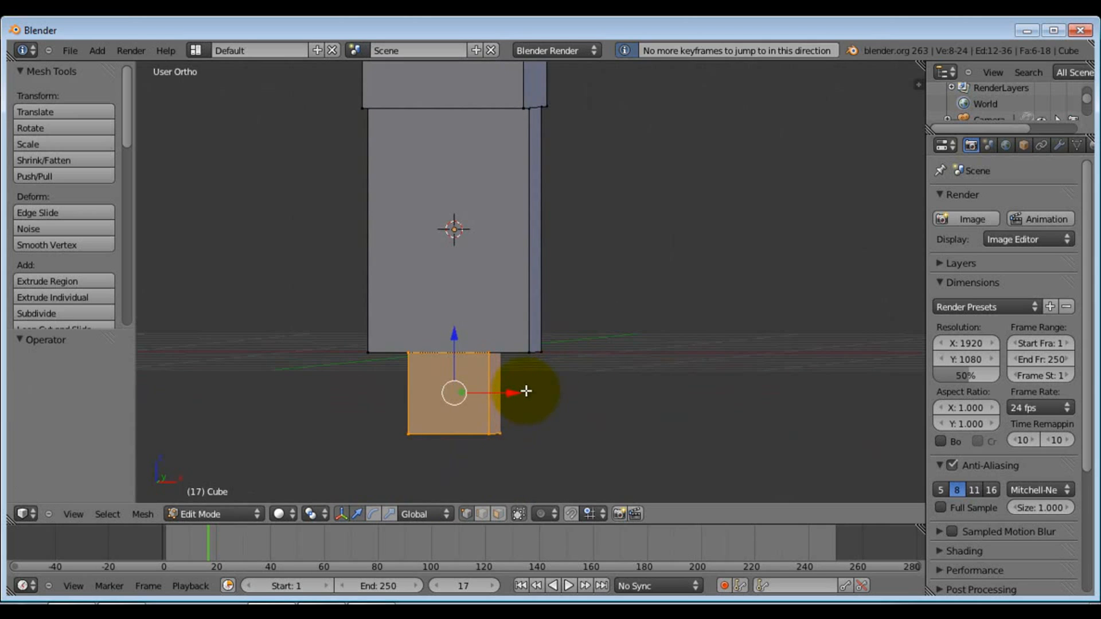
In front view, move the small cube 0.25 along X so its outer side lines up with the tall block's edge
{"action": "key", "text": "KP_1"}
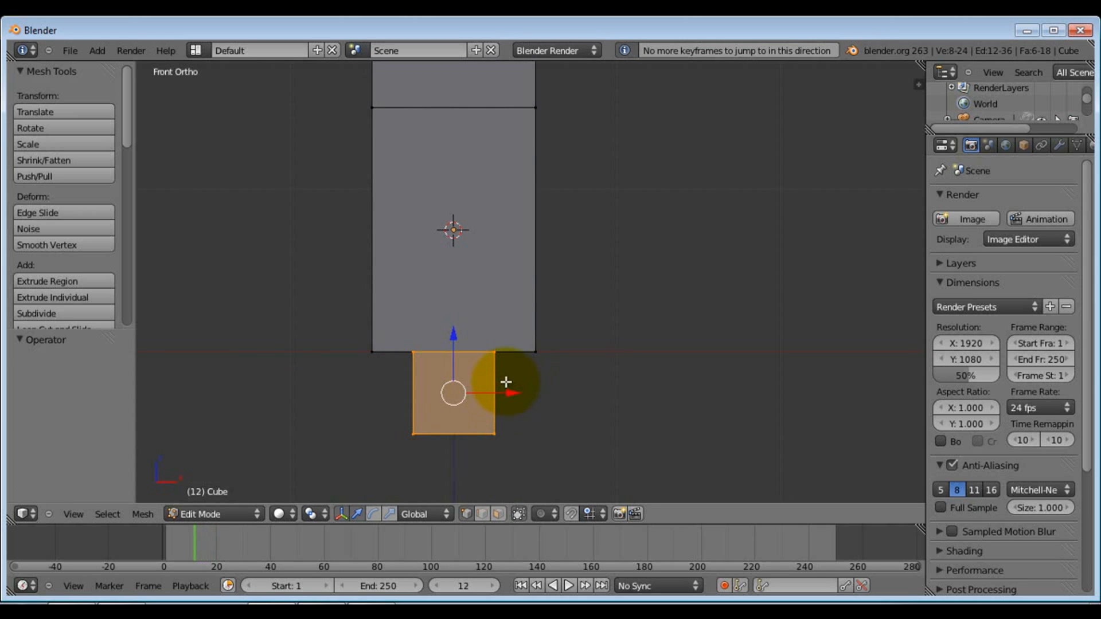
{"action": "scroll", "coordinate": [509, 378], "scroll_direction": "up", "scroll_amount": 4}
{"action": "scroll", "coordinate": [518, 376], "scroll_direction": "down", "scroll_amount": 1}
{"action": "scroll", "coordinate": [522, 382], "scroll_direction": "up", "scroll_amount": 1}
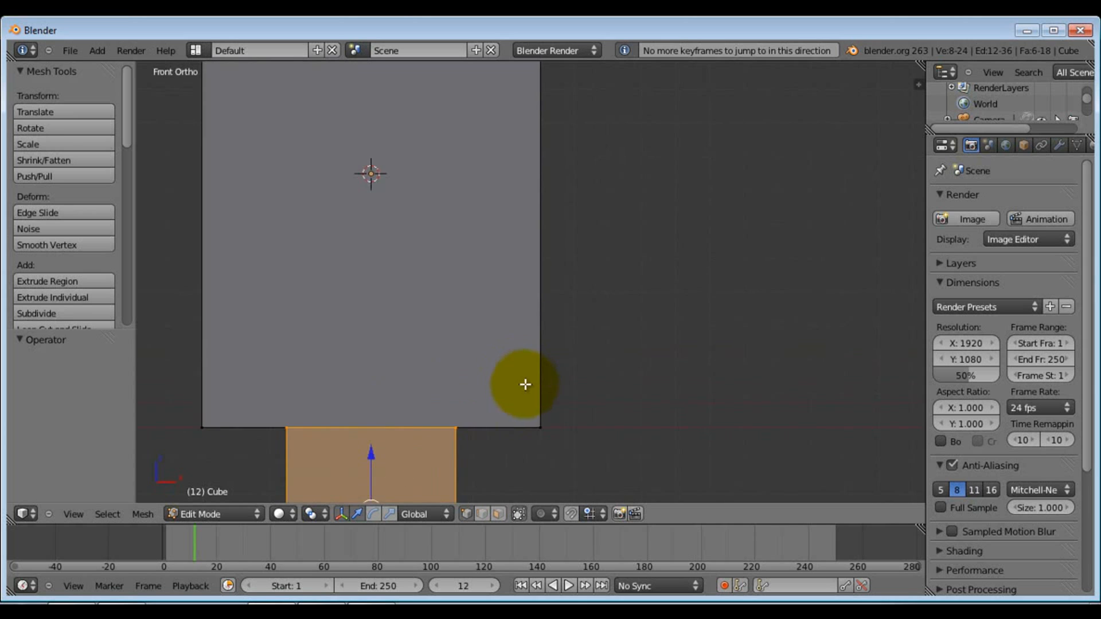
{"action": "scroll", "coordinate": [524, 382], "scroll_direction": "up", "scroll_amount": 1}
{"action": "middle_click_drag", "start_coordinate": [525, 377], "coordinate": [490, 258], "text": "shift"}
{"action": "scroll", "coordinate": [476, 365], "scroll_direction": "up", "scroll_amount": 2}
{"action": "scroll", "coordinate": [475, 365], "scroll_direction": "up", "scroll_amount": 1}
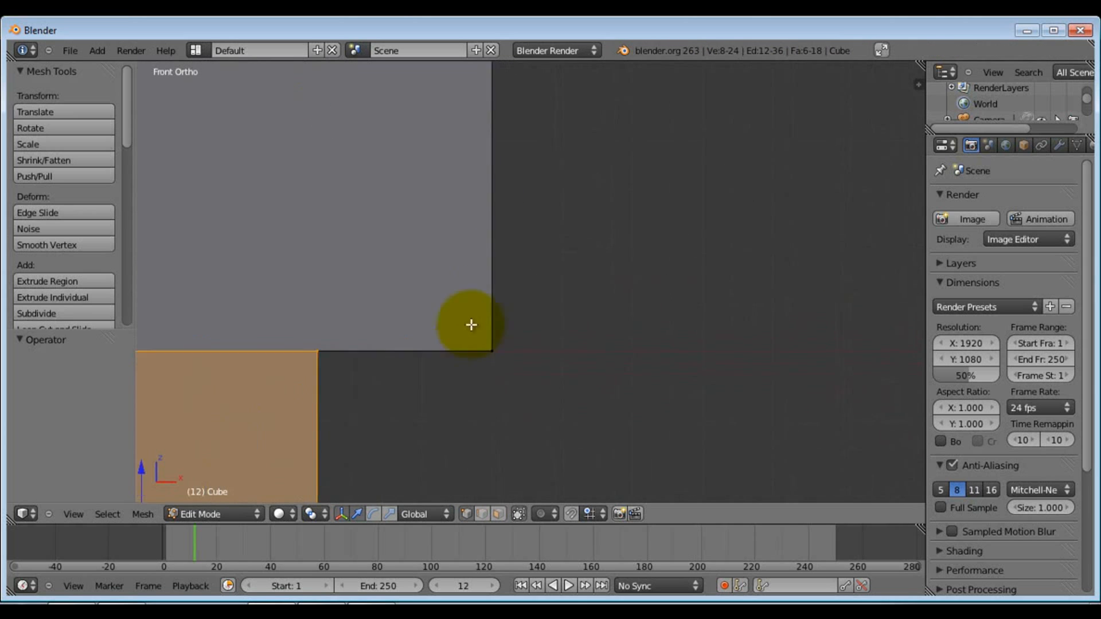
{"action": "middle_click_drag", "start_coordinate": [469, 322], "coordinate": [480, 246], "text": "shift"}
{"action": "key", "text": "g"}
{"action": "key", "text": "x"}
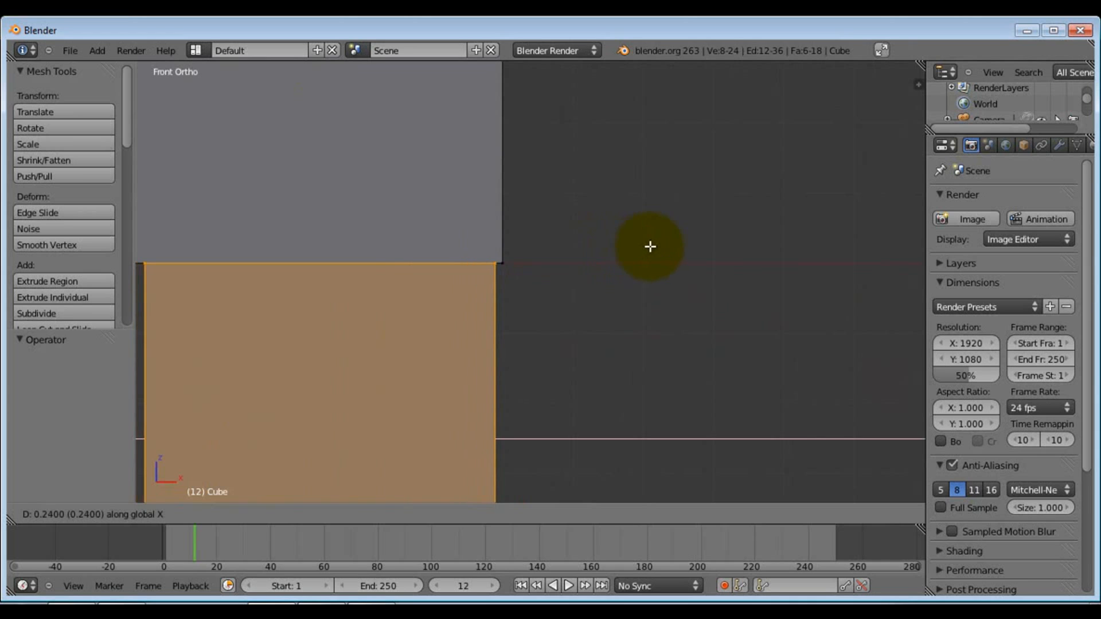
{"action": "left_click", "coordinate": [645, 253]}
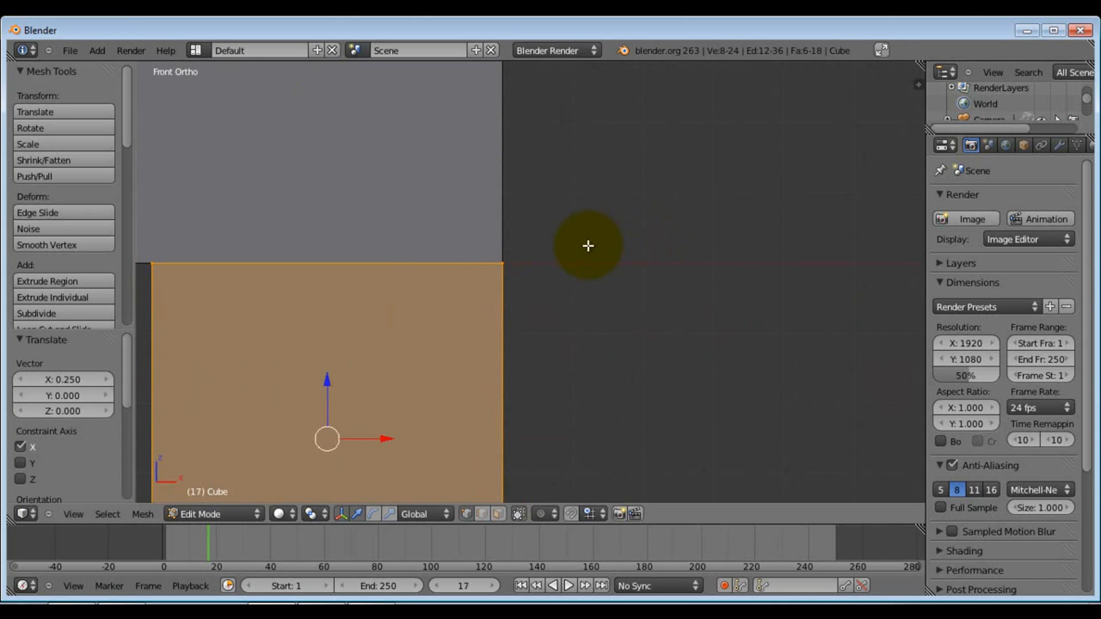
In right view, move the small cube -0.5 along Y so it sits just in front of the tall block's base
{"action": "key", "text": "Right"}
{"action": "scroll", "coordinate": [579, 248], "scroll_direction": "down", "scroll_amount": 12}
{"action": "key", "text": "KP_3"}
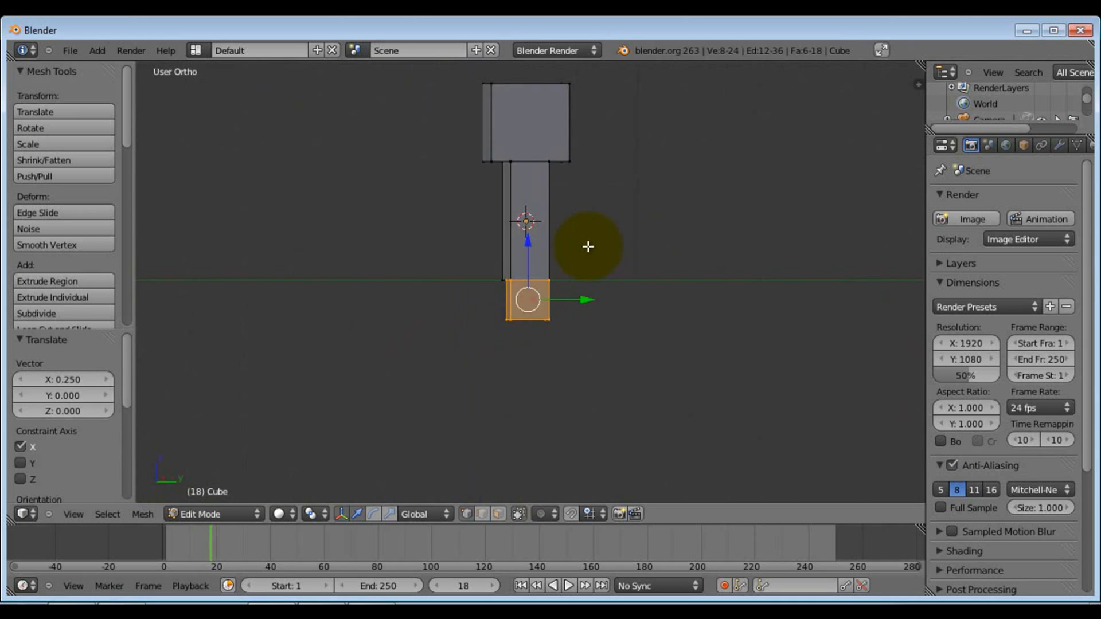
{"action": "key", "text": "KP_3"}
{"action": "scroll", "coordinate": [548, 253], "scroll_direction": "up", "scroll_amount": 7}
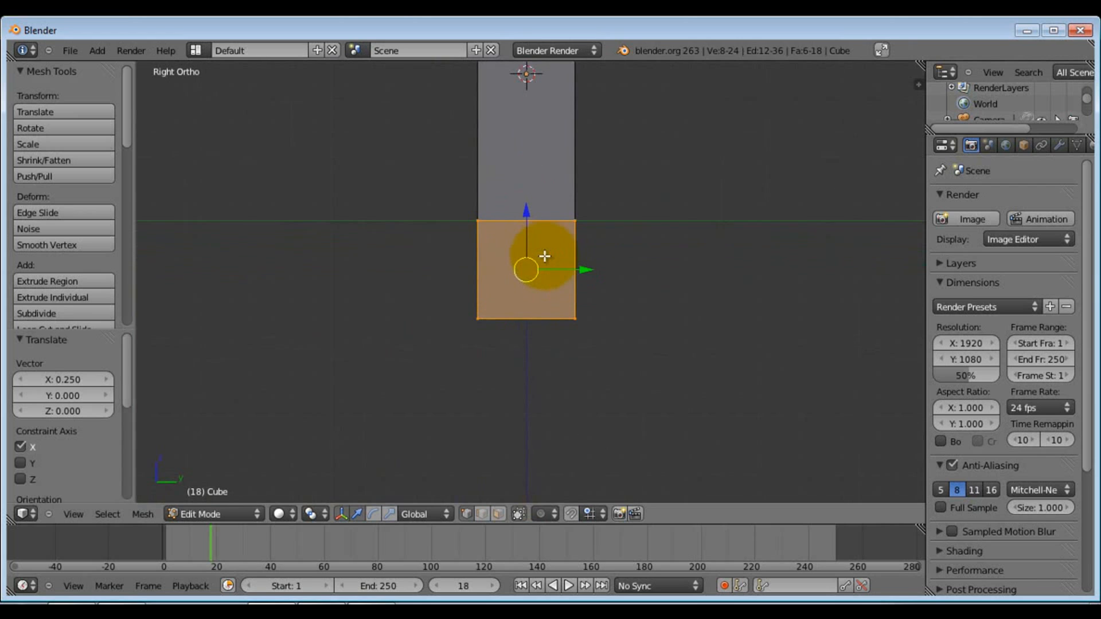
{"action": "key", "text": "g"}
{"action": "key", "text": "y"}
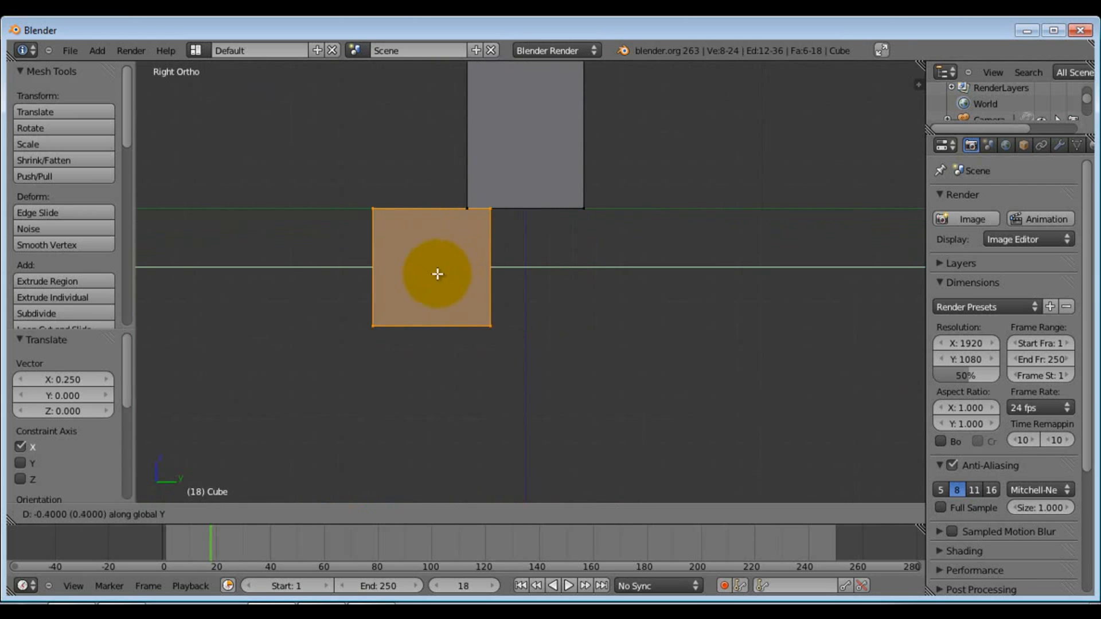
{"action": "left_click", "coordinate": [433, 274]}
Check up close and from several angles how the small cube's upper corner lines up with the tall block's lower edge
{"action": "scroll", "coordinate": [440, 179], "scroll_direction": "up", "scroll_amount": 4}
{"action": "key", "text": "Left"}
{"action": "key", "text": "Left"}
{"action": "key", "text": "Left"}
{"action": "key", "text": "Left"}
{"action": "key", "text": "Left"}
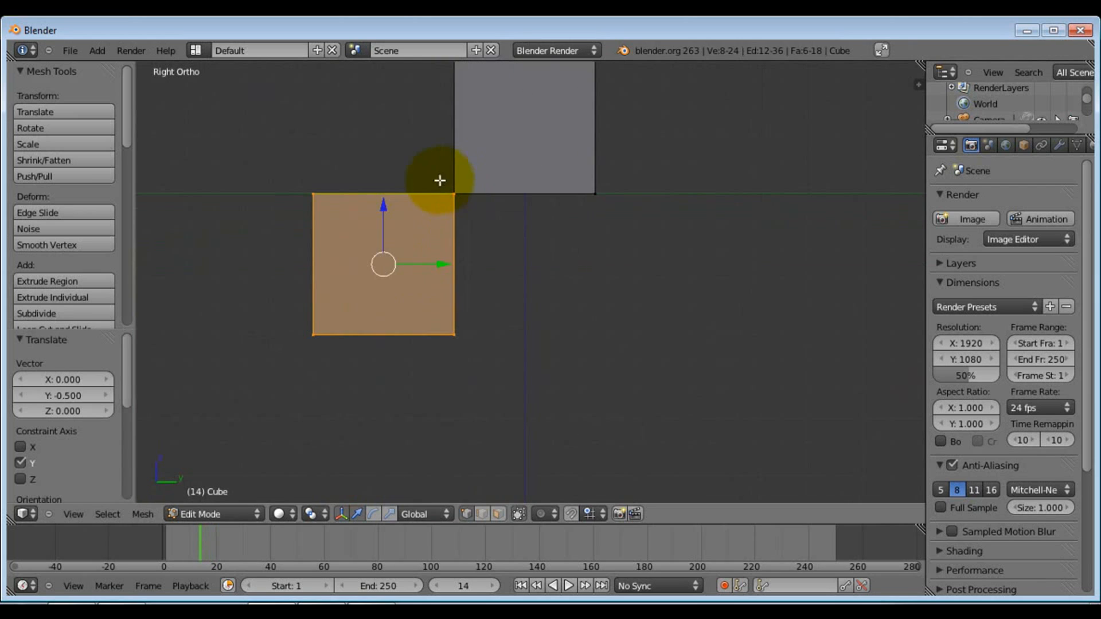
{"action": "scroll", "coordinate": [440, 183], "scroll_direction": "up", "scroll_amount": 2}
{"action": "middle_click_drag", "start_coordinate": [453, 179], "coordinate": [538, 372], "text": "shift"}
{"action": "scroll", "coordinate": [555, 420], "scroll_direction": "up", "scroll_amount": 1}
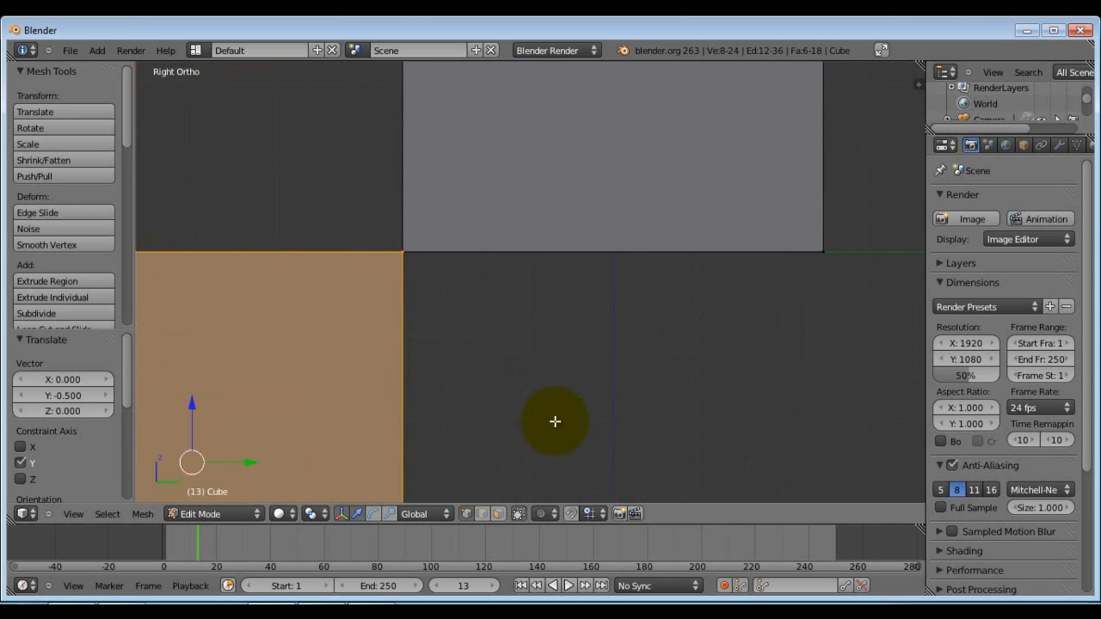
{"action": "scroll", "coordinate": [368, 261], "scroll_direction": "up", "scroll_amount": 5}
{"action": "scroll", "coordinate": [318, 250], "scroll_direction": "up", "scroll_amount": 1}
{"action": "middle_click_drag", "start_coordinate": [322, 250], "coordinate": [490, 251], "text": "shift"}
{"action": "scroll", "coordinate": [474, 229], "scroll_direction": "down", "scroll_amount": 15}
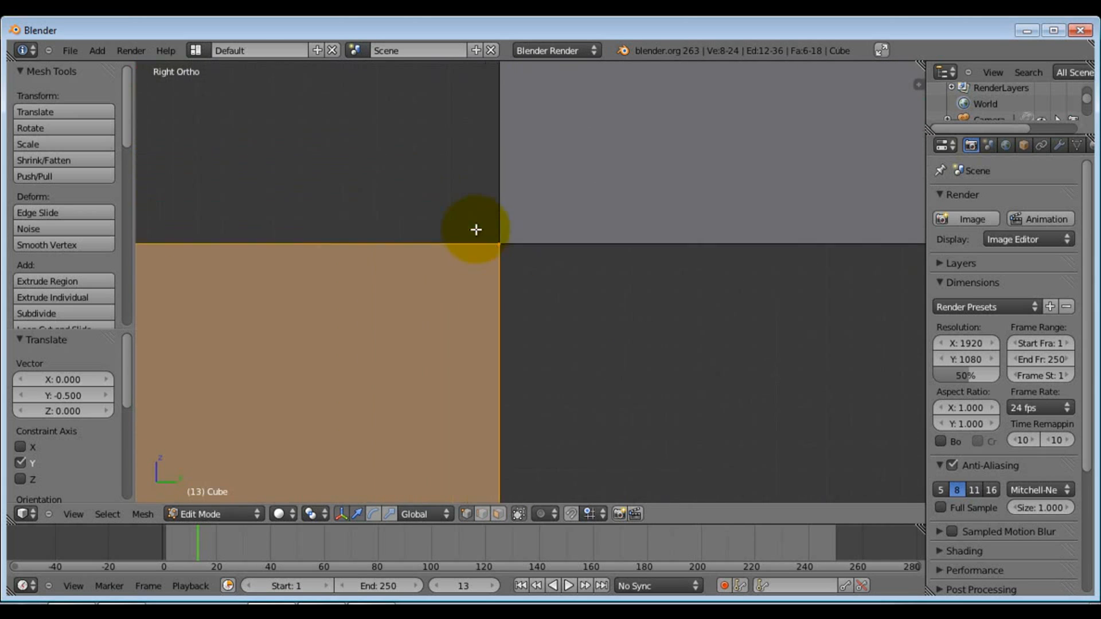
{"action": "middle_click_drag", "start_coordinate": [466, 223], "coordinate": [543, 290]}
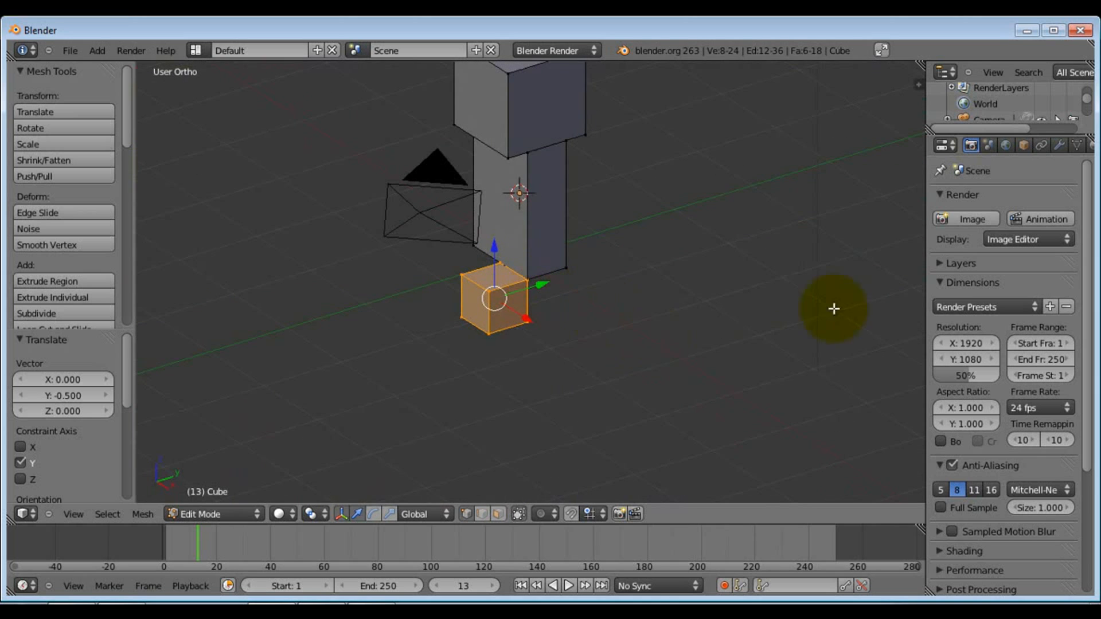
{"action": "middle_click_drag", "start_coordinate": [700, 225], "coordinate": [585, 246]}
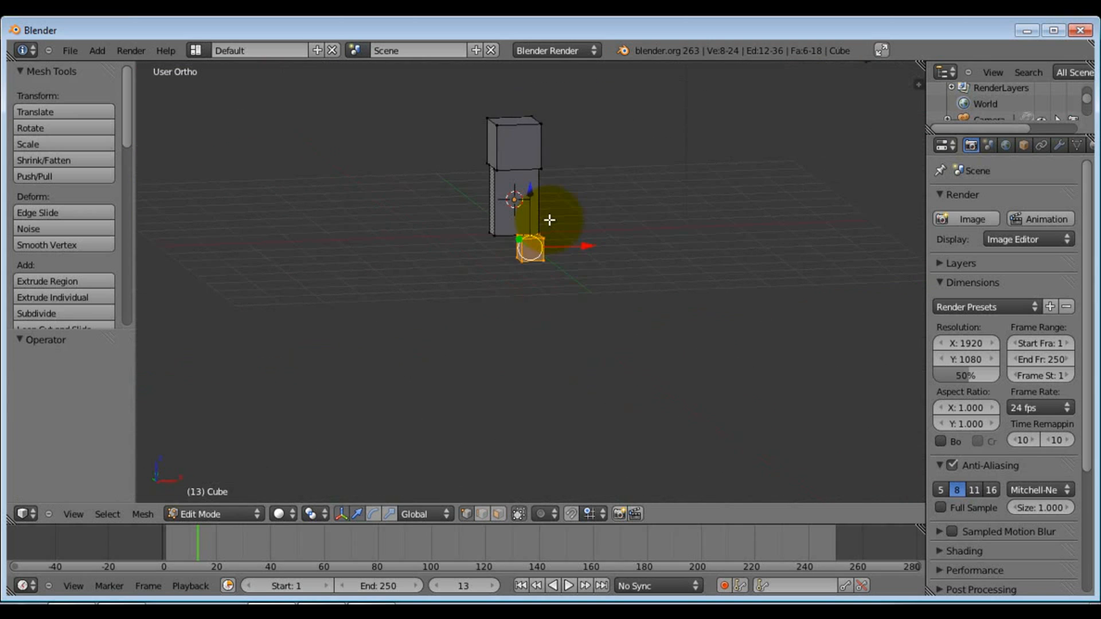
Move the small cube 0.25 down along Z
{"action": "key", "text": "g"}
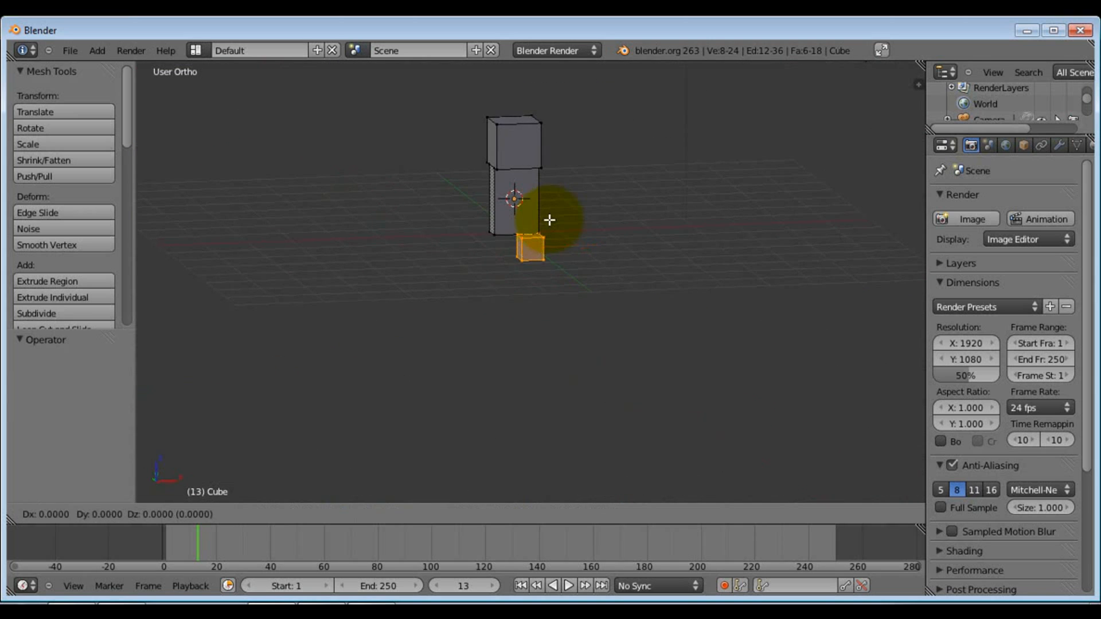
{"action": "key", "text": "z"}
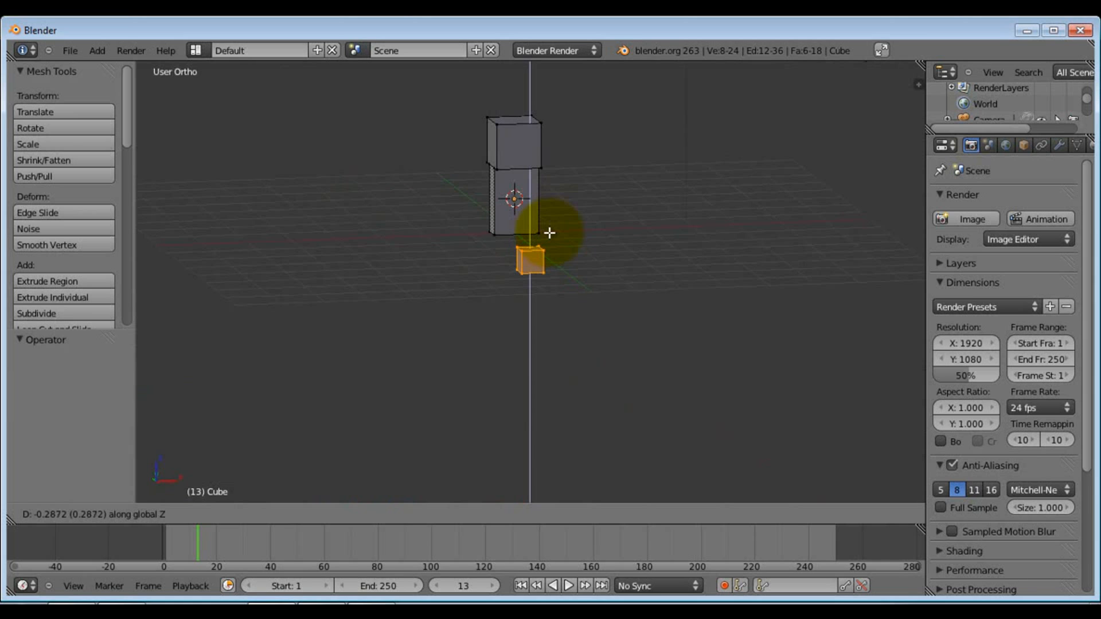
{"action": "type", "text": "0.25-"}
{"action": "key", "text": "Return"}
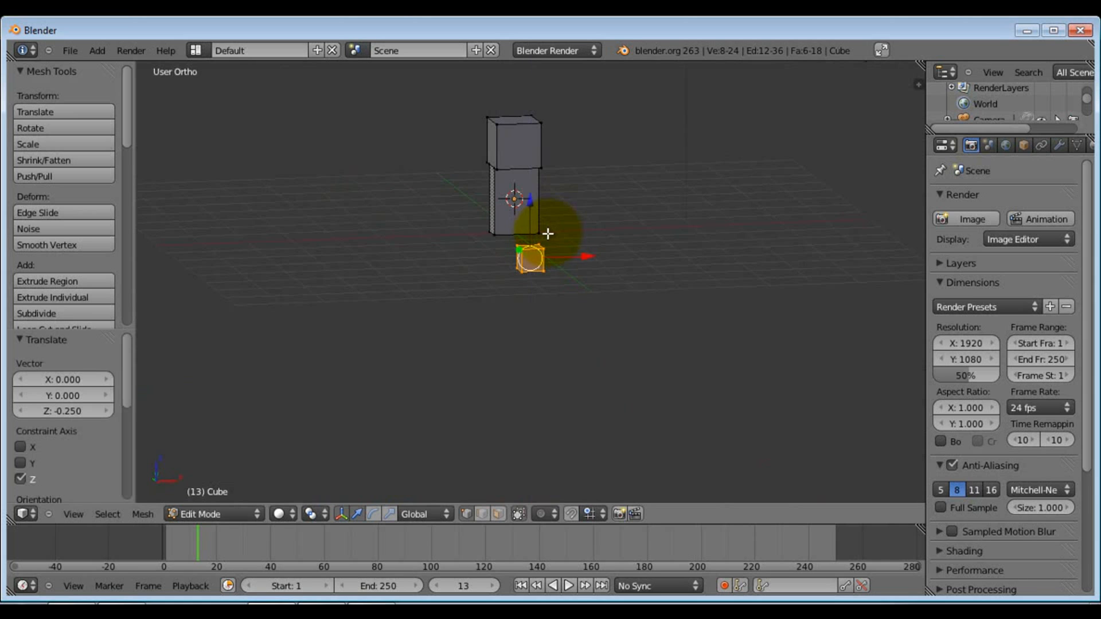
Switch to face selection and turn off limiting the selection to visible geometry
{"action": "middle_click_drag", "start_coordinate": [607, 178], "coordinate": [398, 169]}
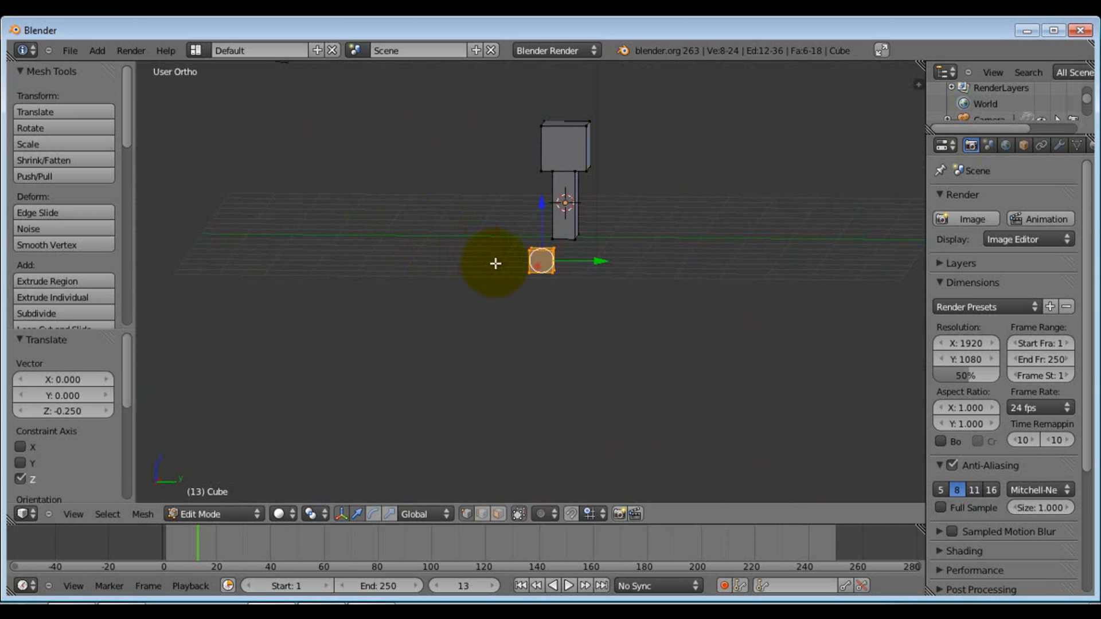
{"action": "middle_click_drag", "start_coordinate": [500, 268], "coordinate": [684, 294]}
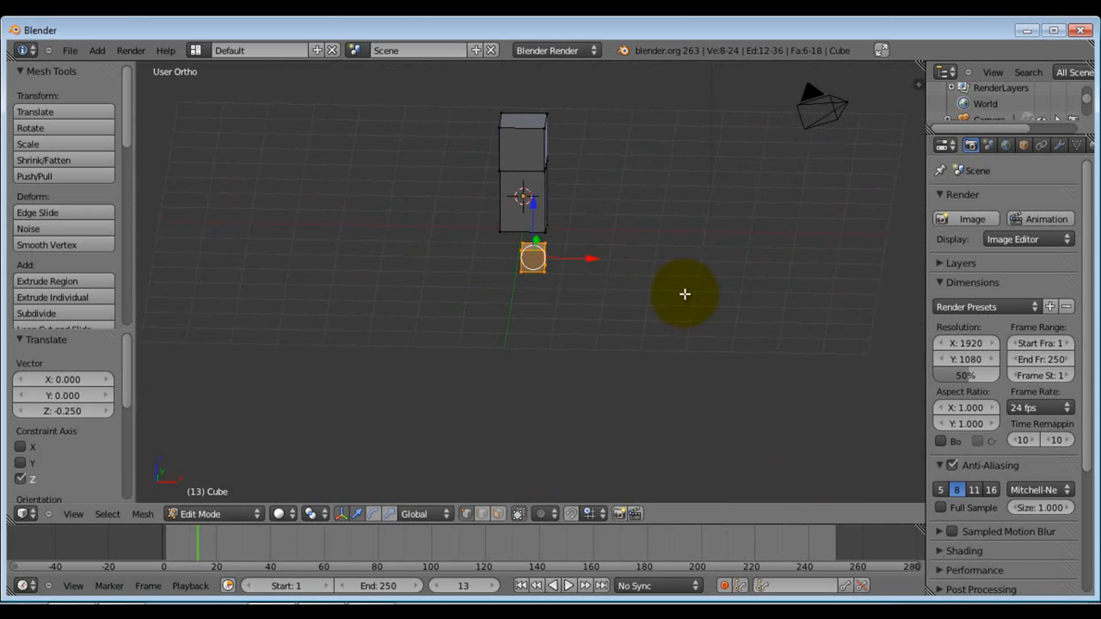
{"action": "scroll", "coordinate": [528, 257], "scroll_direction": "up", "scroll_amount": 1}
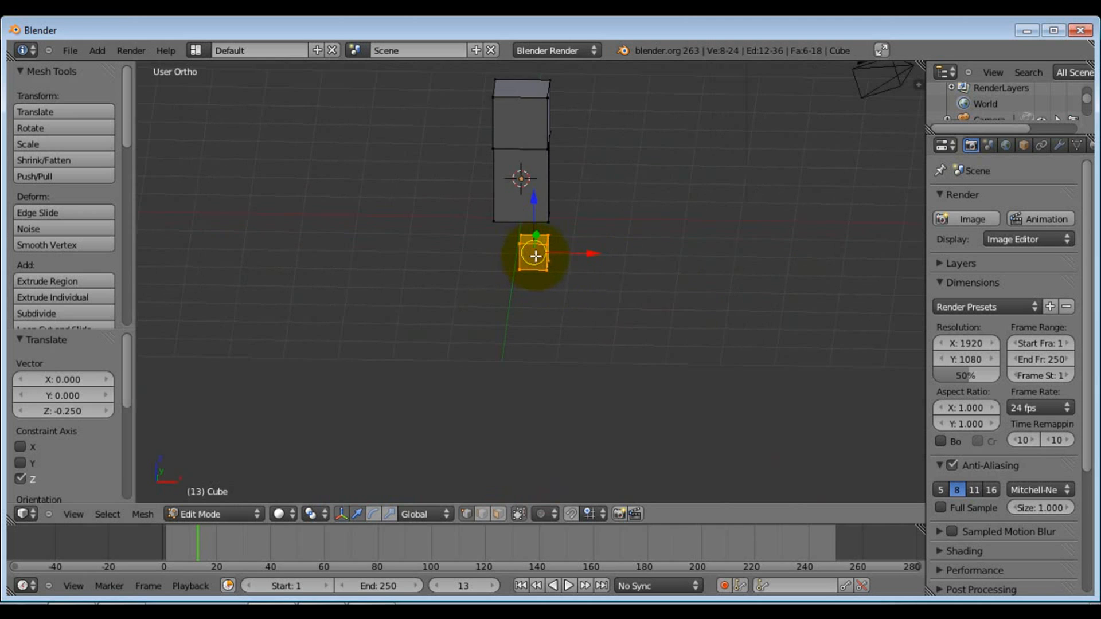
{"action": "scroll", "coordinate": [535, 256], "scroll_direction": "up", "scroll_amount": 1}
{"action": "key", "text": "Left"}
{"action": "scroll", "coordinate": [535, 256], "scroll_direction": "up", "scroll_amount": 2}
{"action": "key", "text": "Left"}
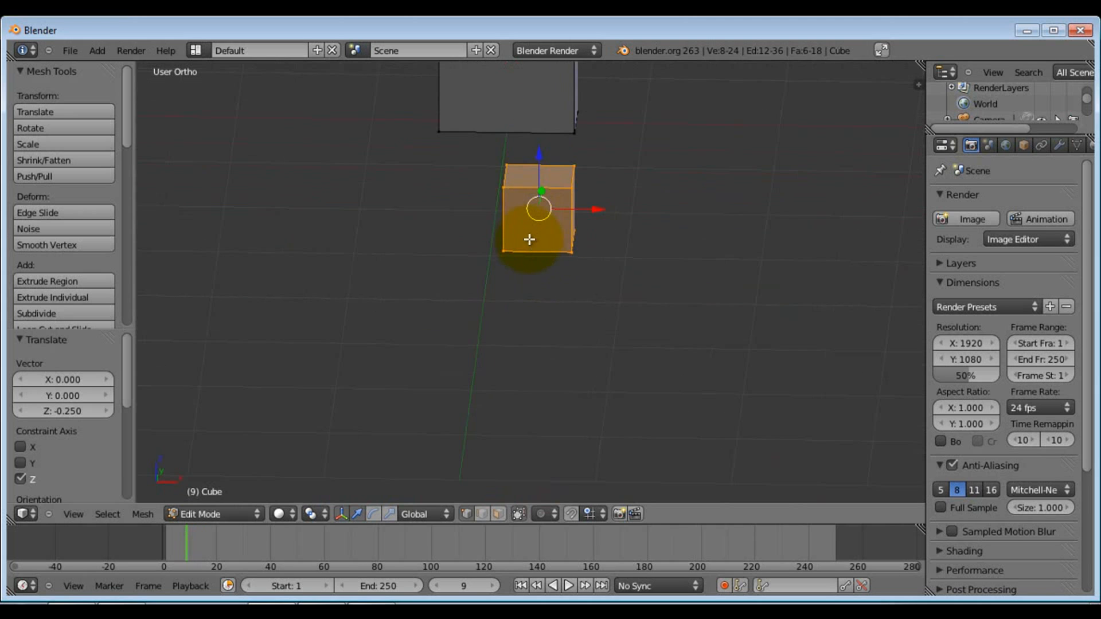
{"action": "middle_click_drag", "start_coordinate": [520, 210], "coordinate": [528, 250]}
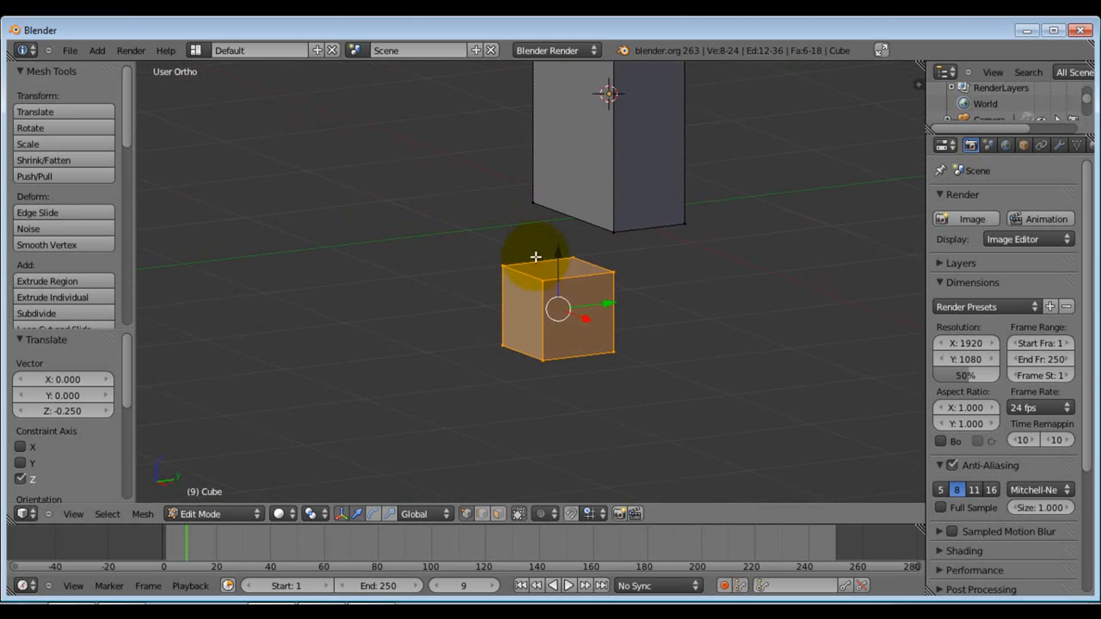
{"action": "left_click", "coordinate": [496, 513]}
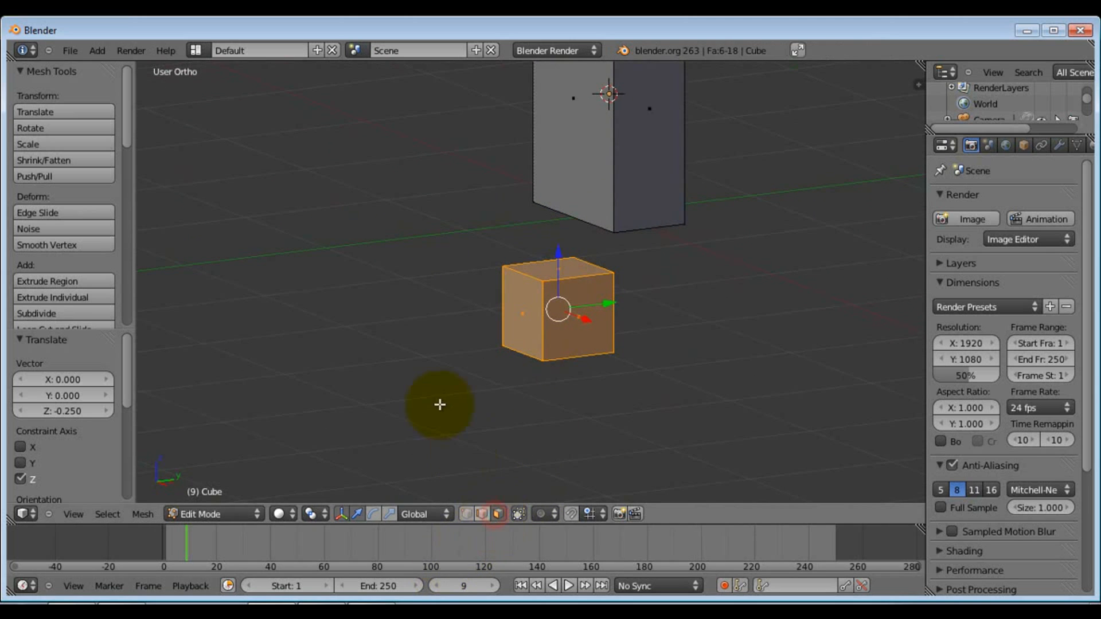
{"action": "middle_click_drag", "start_coordinate": [439, 400], "coordinate": [479, 402]}
{"action": "left_click", "coordinate": [519, 514]}
{"action": "middle_click_drag", "start_coordinate": [594, 381], "coordinate": [658, 388]}
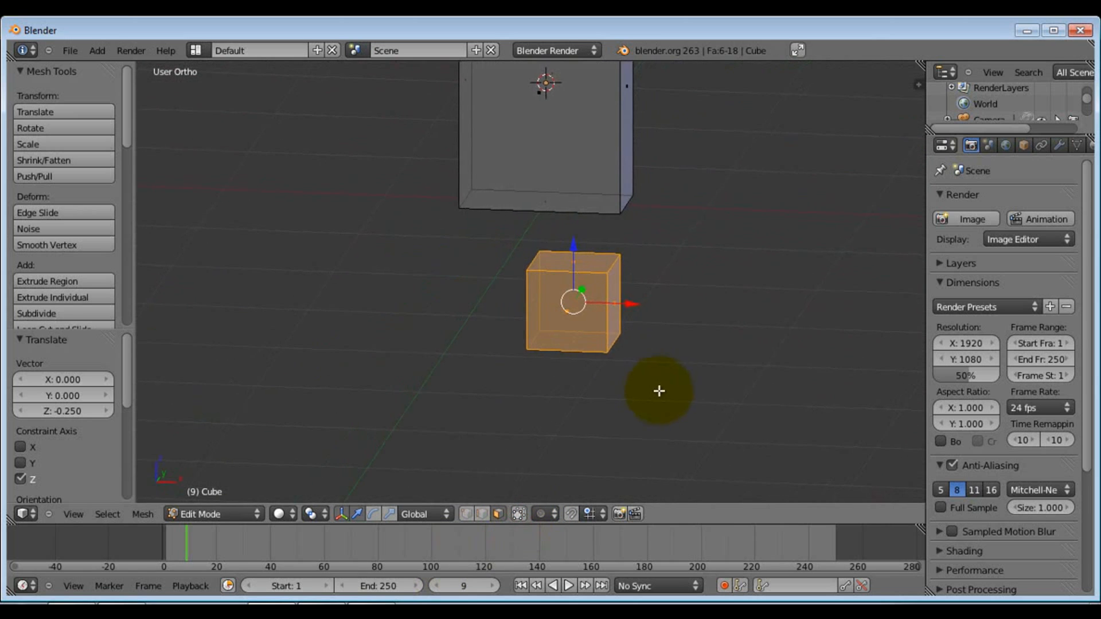
In front view, duplicate the small cube and offset the copy -0.5 along X so the two sit side by side
{"action": "middle_click_drag", "start_coordinate": [577, 303], "coordinate": [547, 316]}
{"action": "key", "text": "KP_1"}
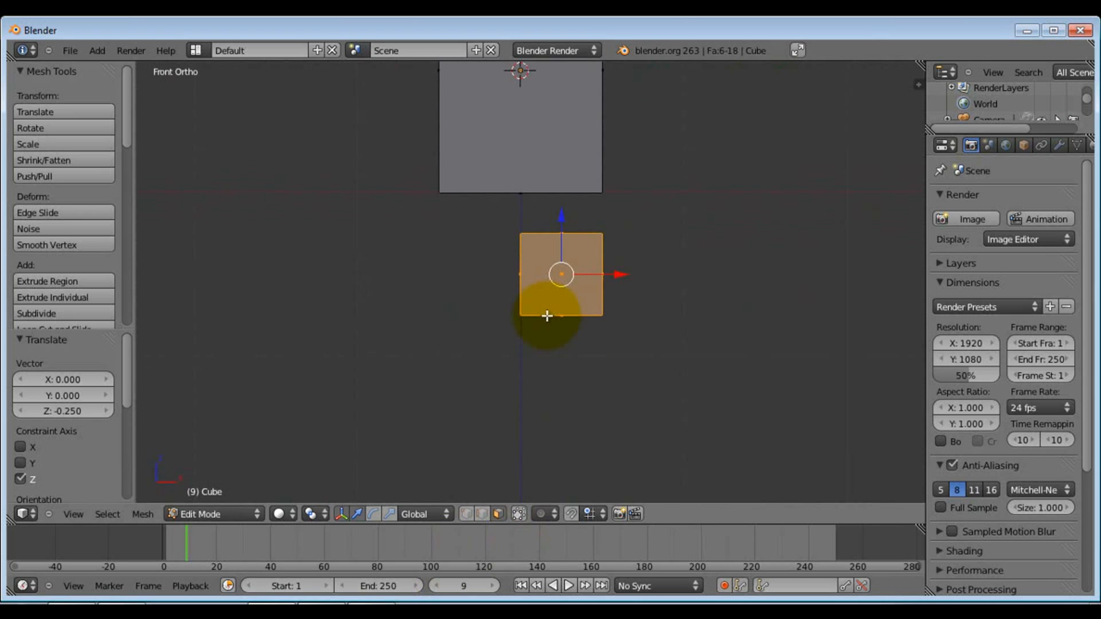
{"action": "key", "text": "shift+d"}
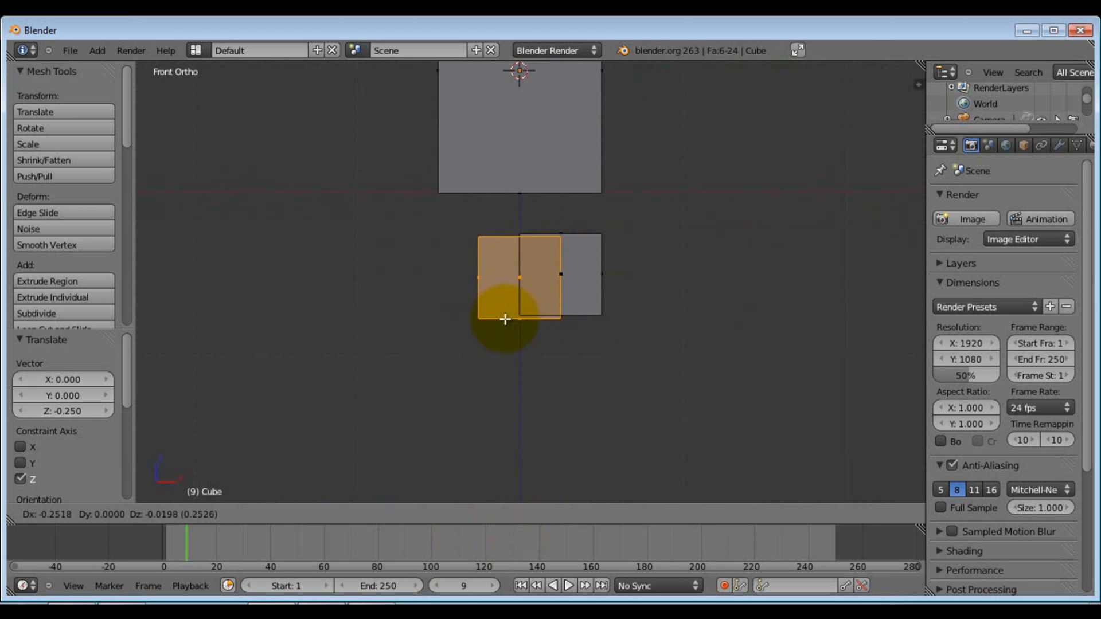
{"action": "key", "text": "x"}
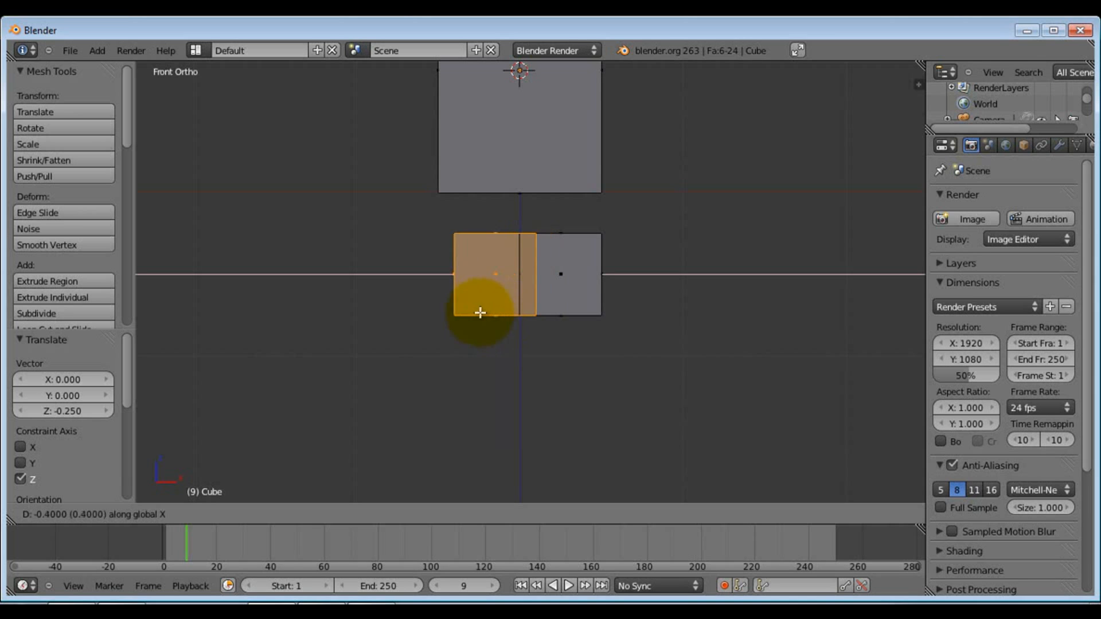
{"action": "left_click", "coordinate": [465, 312]}
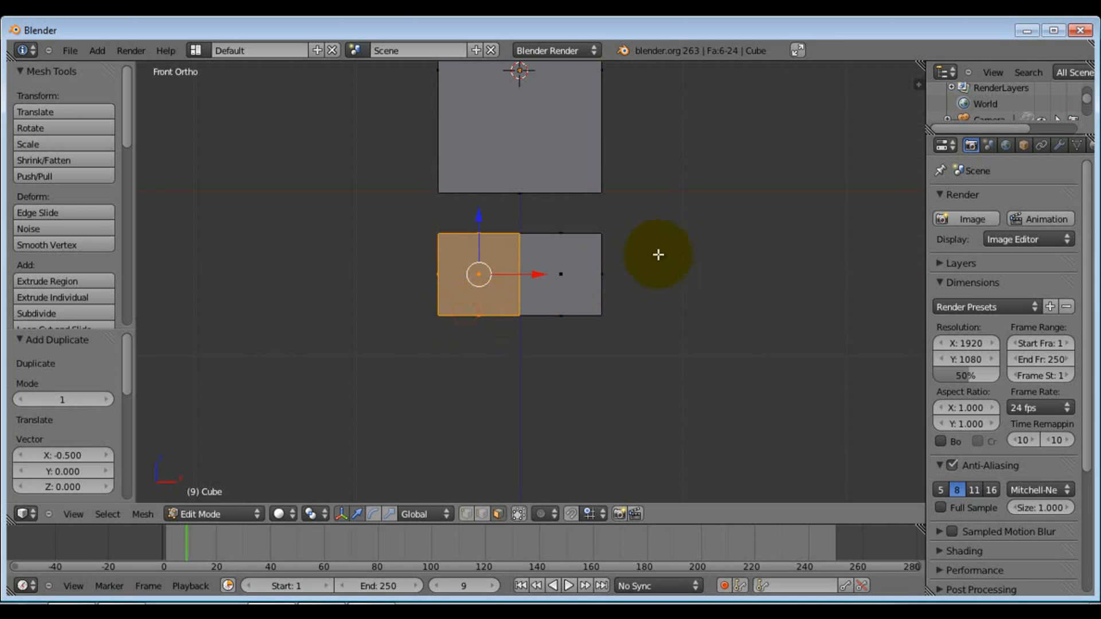
Box-select both small cubes and duplicate them about 1 along Y in right view, aligning the copies with the tall block's back side
{"action": "middle_click_drag", "start_coordinate": [656, 253], "coordinate": [614, 294]}
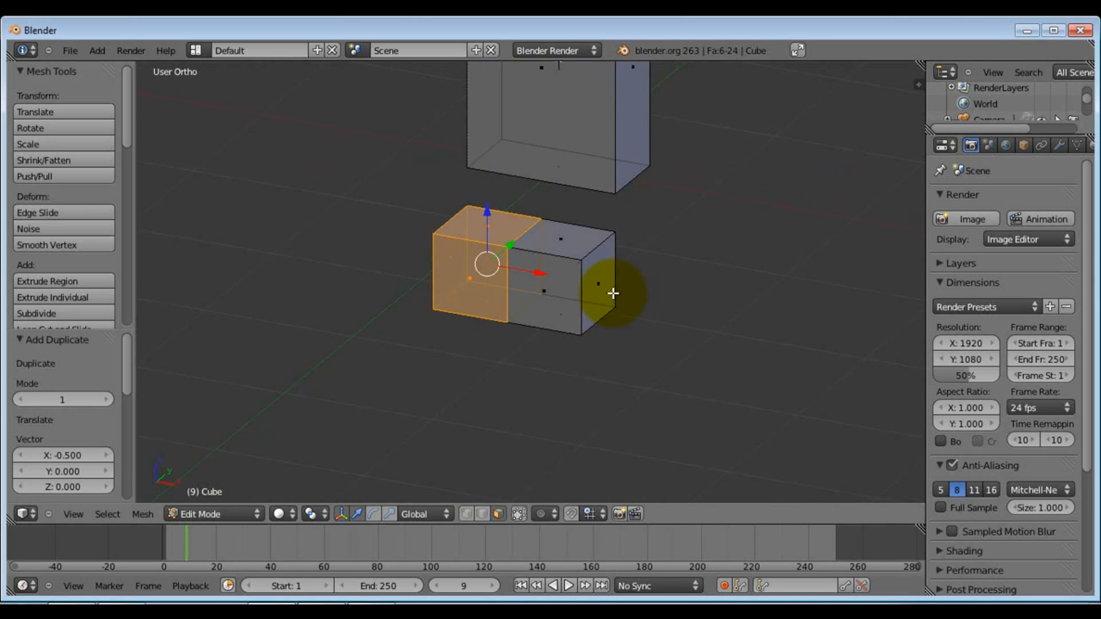
{"action": "middle_click_drag", "start_coordinate": [602, 270], "coordinate": [638, 231]}
{"action": "key", "text": "b"}
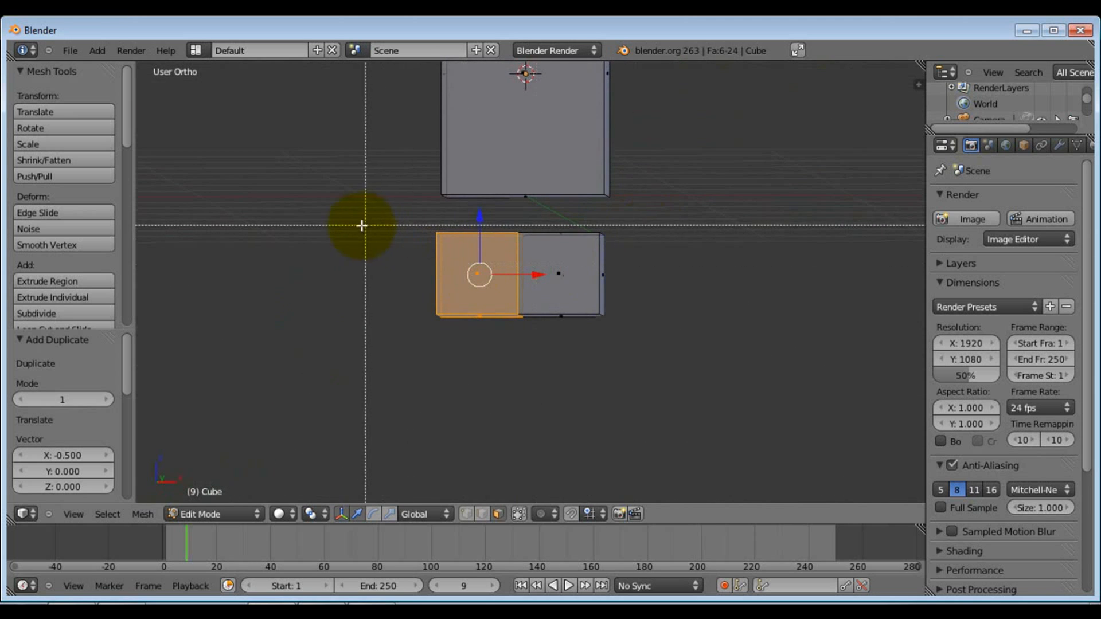
{"action": "left_click_drag", "start_coordinate": [357, 225], "coordinate": [669, 356]}
{"action": "middle_click_drag", "start_coordinate": [737, 241], "coordinate": [470, 242]}
{"action": "key", "text": "KP_3"}
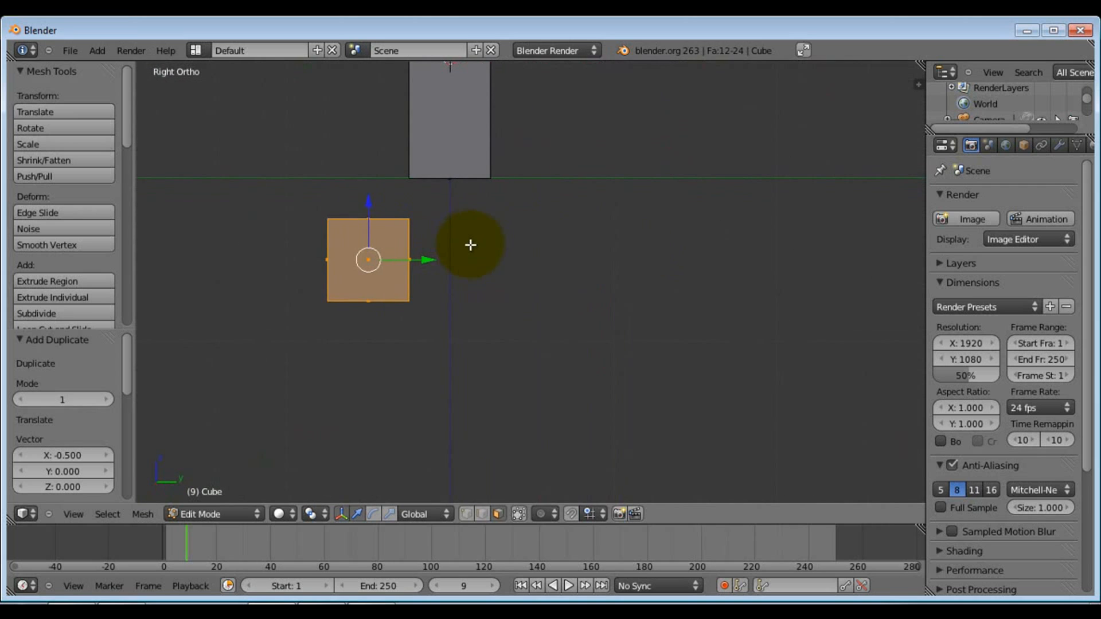
{"action": "key", "text": "shift+d"}
{"action": "key", "text": "y"}
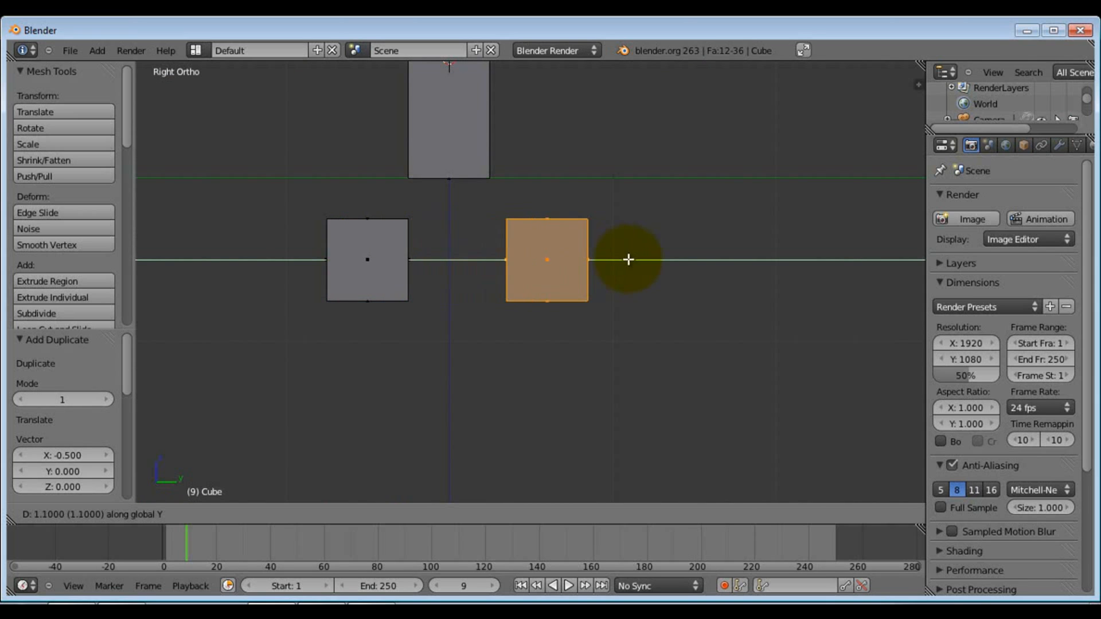
{"action": "left_click", "coordinate": [624, 261], "text": "ctrl"}
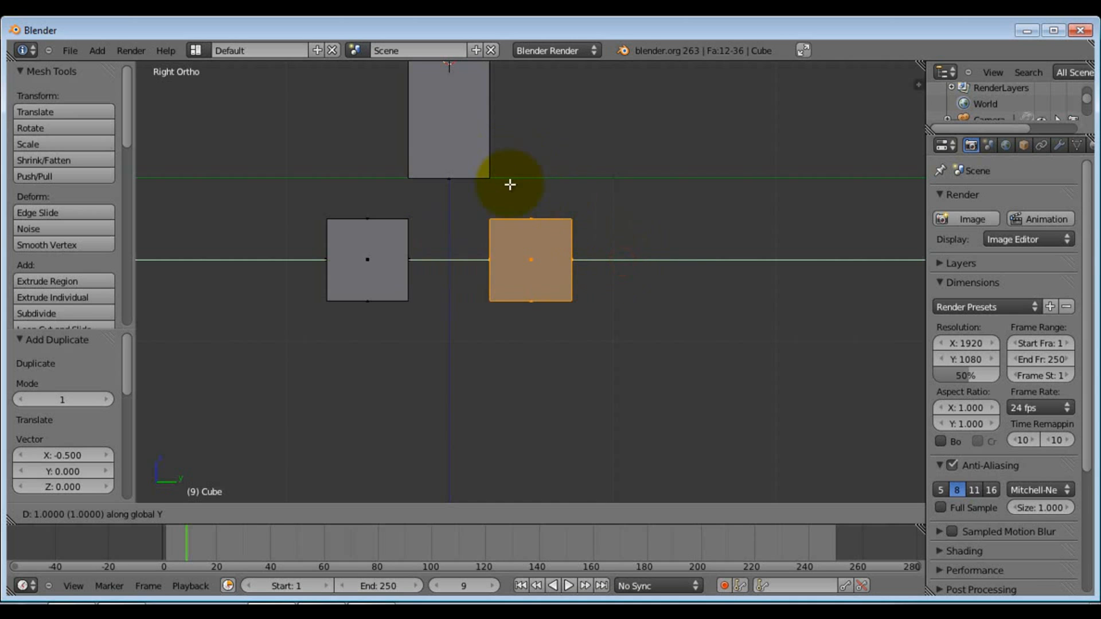
{"action": "scroll", "coordinate": [505, 180], "scroll_direction": "up", "scroll_amount": 4}
{"action": "scroll", "coordinate": [497, 175], "scroll_direction": "up", "scroll_amount": 2}
{"action": "scroll", "coordinate": [393, 346], "scroll_direction": "down", "scroll_amount": 3}
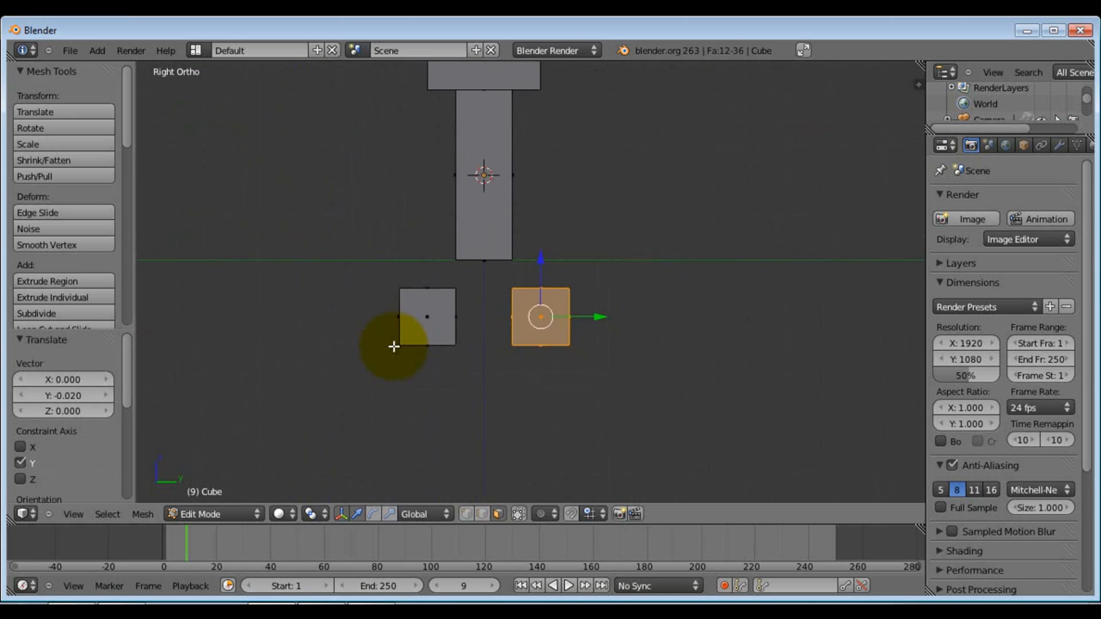
Select the top faces of all four small cubes and move them 0.25 up along Z
{"action": "middle_click_drag", "start_coordinate": [374, 269], "coordinate": [512, 242]}
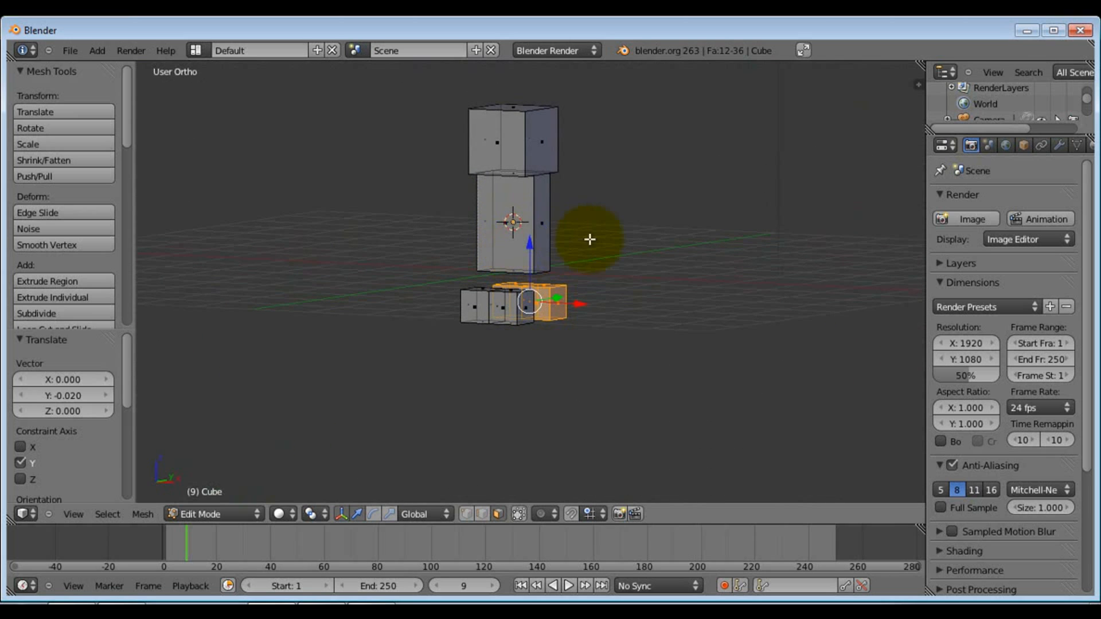
{"action": "middle_click_drag", "start_coordinate": [523, 241], "coordinate": [496, 303]}
{"action": "middle_click_drag", "start_coordinate": [568, 317], "coordinate": [535, 274]}
{"action": "middle_click_drag", "start_coordinate": [592, 294], "coordinate": [555, 299]}
{"action": "right_click", "coordinate": [556, 298]}
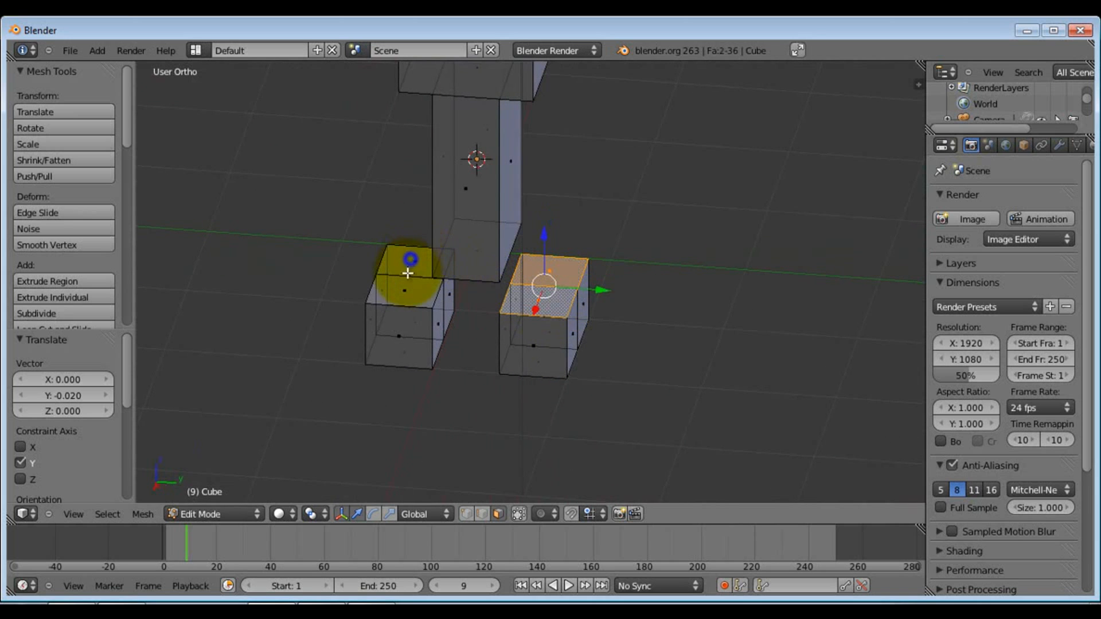
{"action": "middle_click_drag", "start_coordinate": [371, 279], "coordinate": [465, 307]}
{"action": "key", "text": "s"}
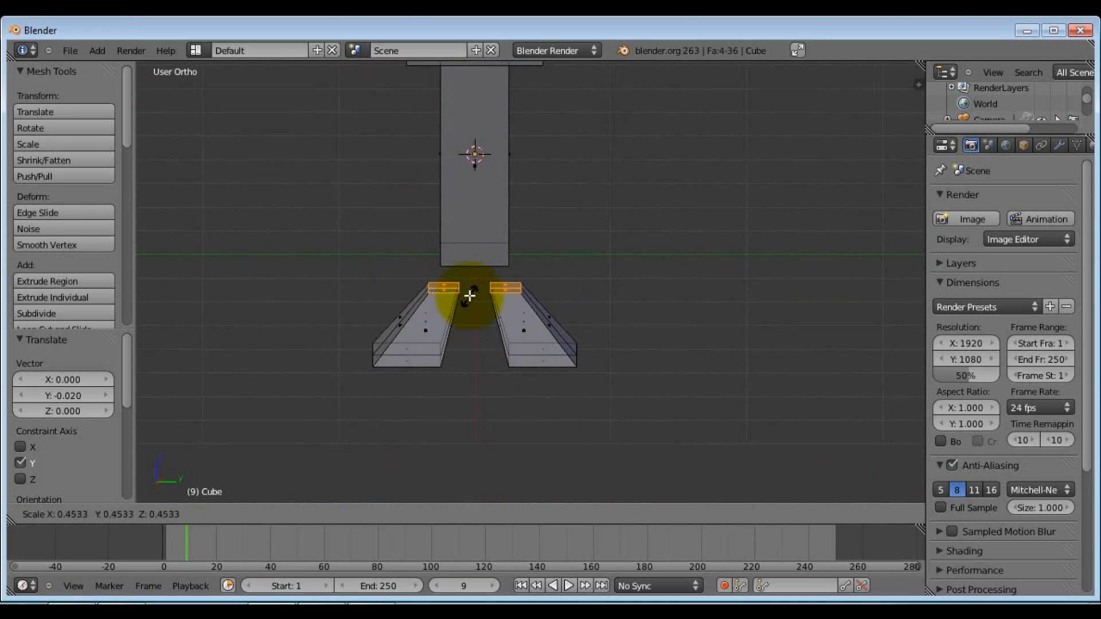
{"action": "key", "text": "Escape"}
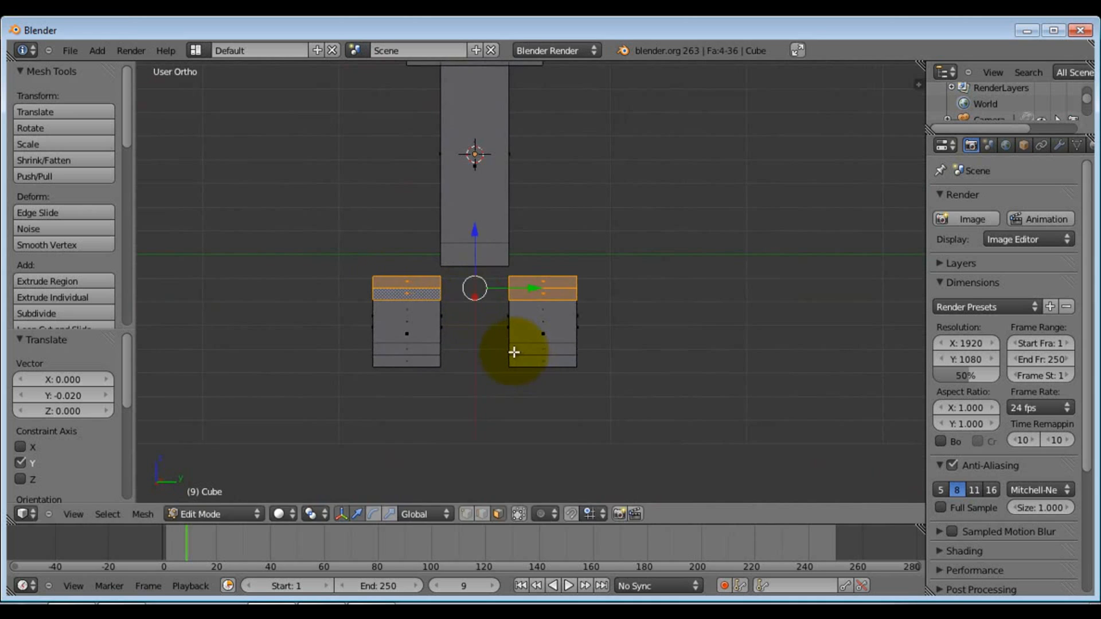
{"action": "key", "text": "g"}
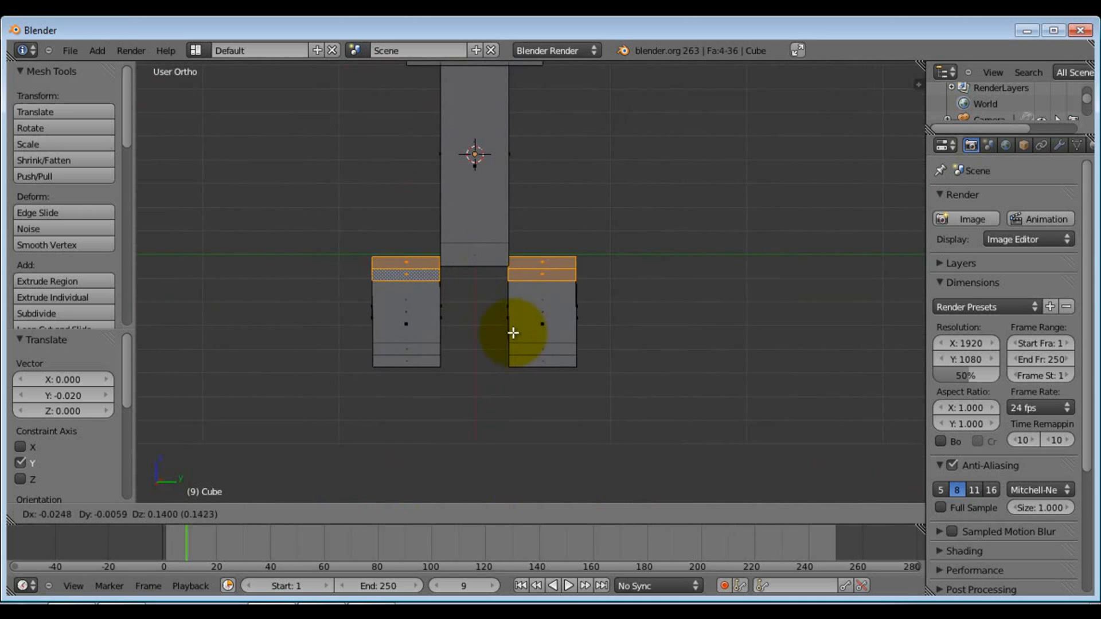
{"action": "key", "text": "z"}
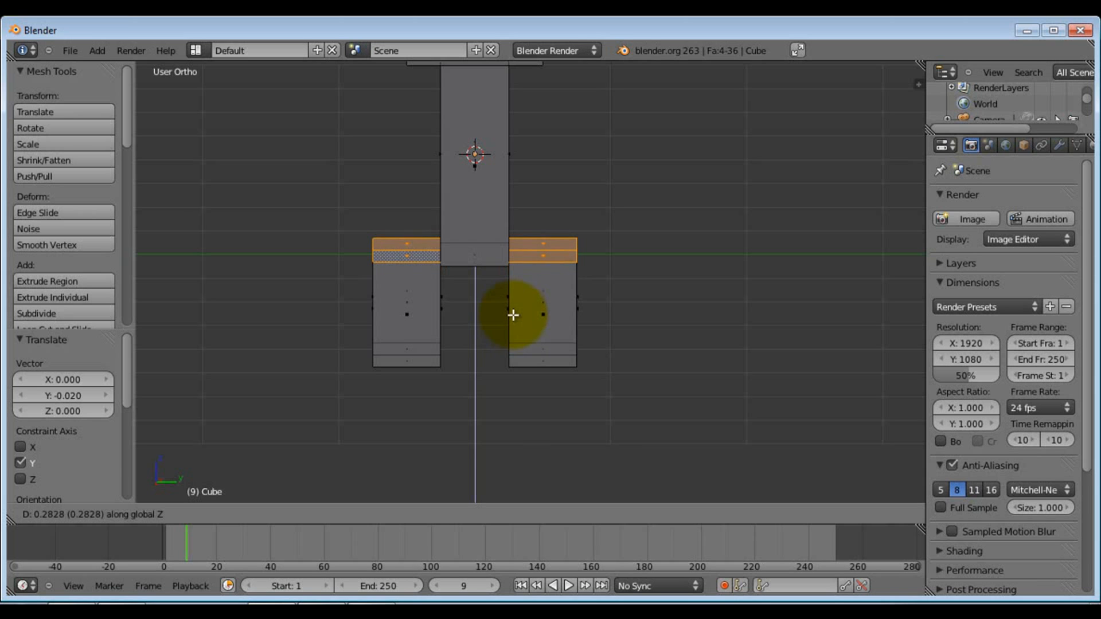
{"action": "type", "text": "0.25"}
{"action": "key", "text": "Return"}
Return to Object Mode and look at the whole model through the camera
{"action": "middle_click_drag", "start_coordinate": [486, 286], "coordinate": [438, 275]}
{"action": "scroll", "coordinate": [594, 281], "scroll_direction": "down", "scroll_amount": 7}
{"action": "key", "text": "Tab"}
{"action": "mouse_move", "coordinate": [523, 284]}
{"action": "middle_mouse_down"}
{"action": "mouse_move", "coordinate": [583, 266]}
{"action": "mouse_move", "coordinate": [510, 273]}
{"action": "middle_mouse_up"}
{"action": "scroll", "coordinate": [510, 273], "scroll_direction": "up", "scroll_amount": 4}
{"action": "middle_click_drag", "start_coordinate": [435, 243], "coordinate": [494, 267]}
{"action": "key", "text": "KP_0"}
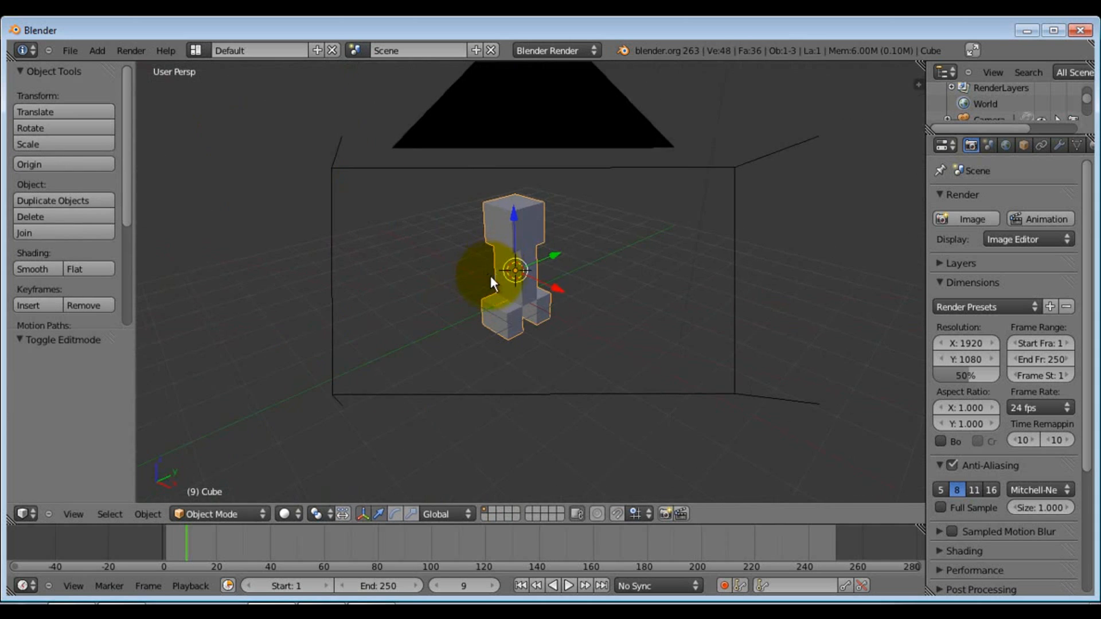
Save the scene as CreeperTutorial.blend in the Documents\Blender folder
{"action": "middle_click_drag", "start_coordinate": [456, 272], "coordinate": [492, 263]}
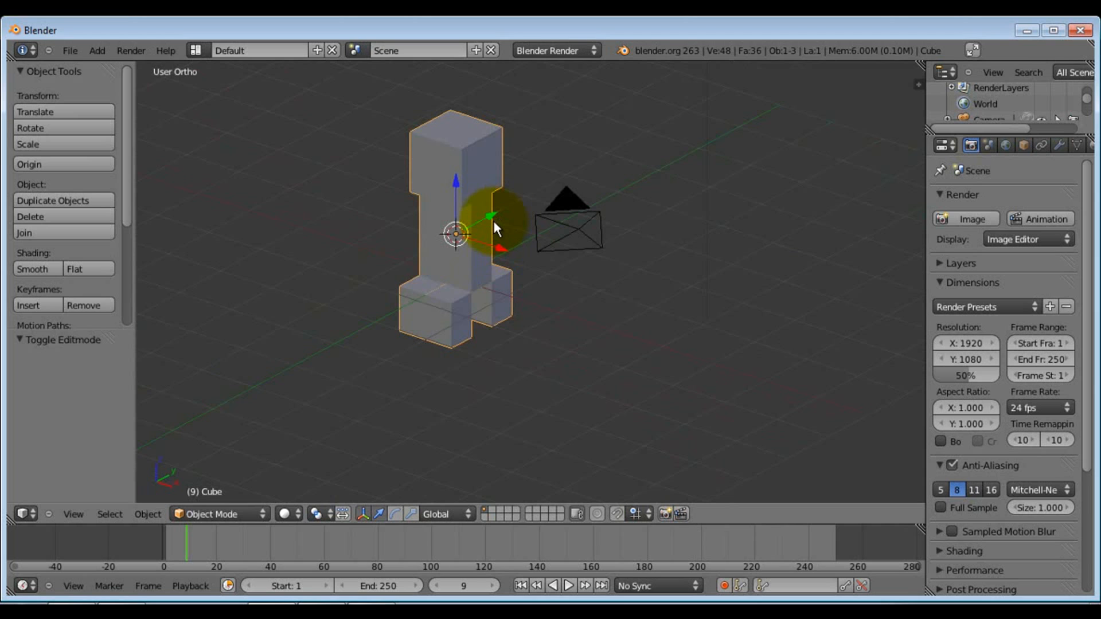
{"action": "key", "text": "ctrl+s"}
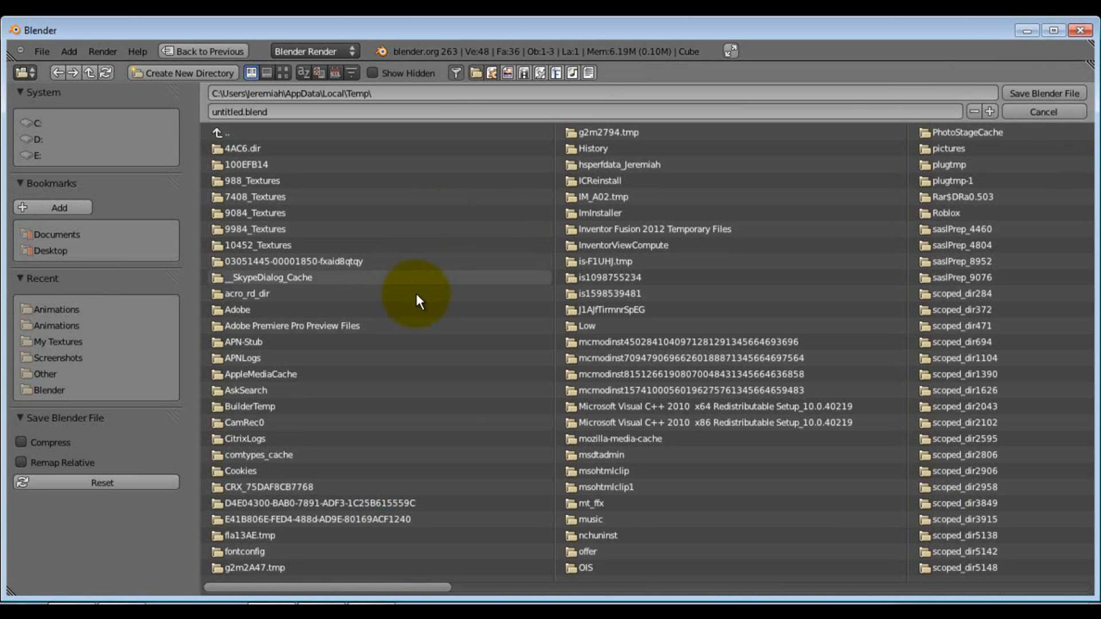
{"action": "left_click", "coordinate": [257, 113]}
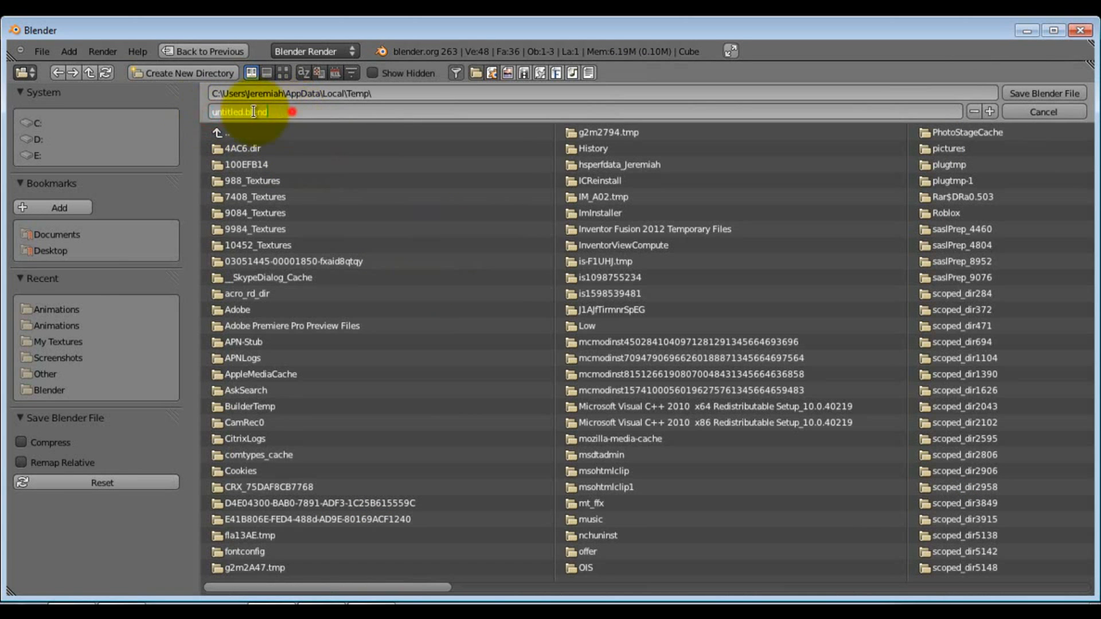
{"action": "type", "text": "Creepe"}
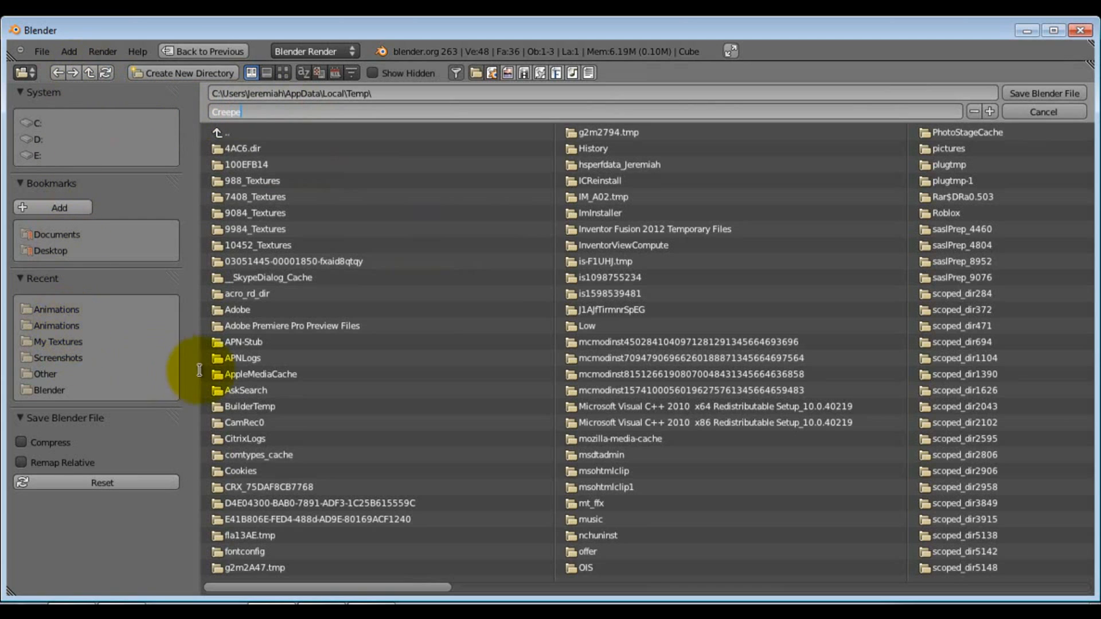
{"action": "type", "text": "r"}
{"action": "left_click", "coordinate": [48, 390]}
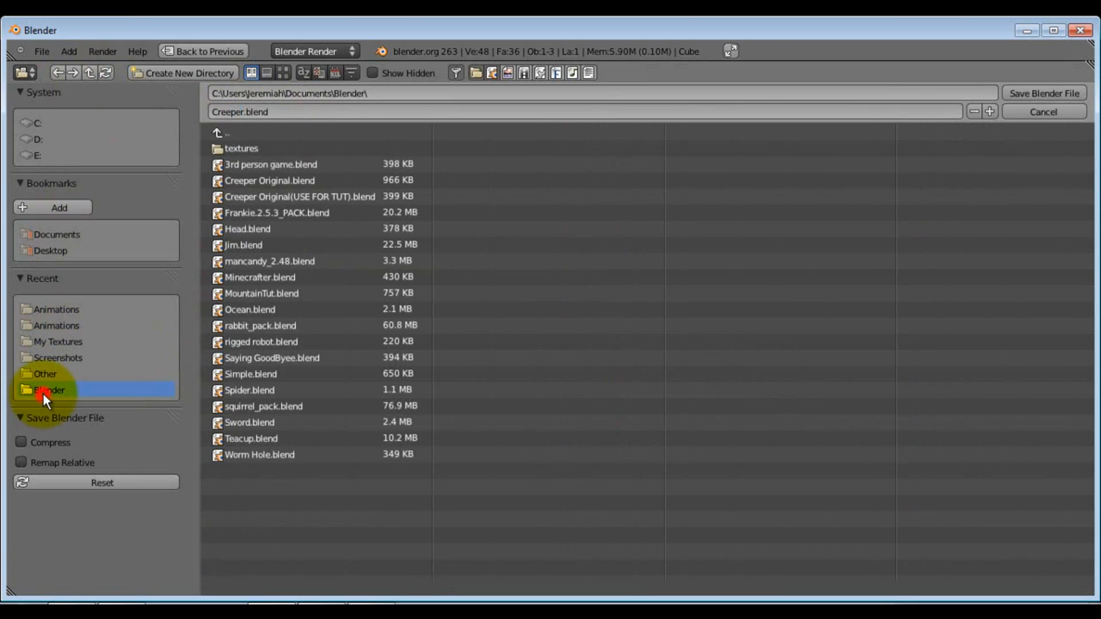
{"action": "left_click", "coordinate": [278, 112]}
{"action": "left_click_drag", "start_coordinate": [277, 113], "coordinate": [246, 113]}
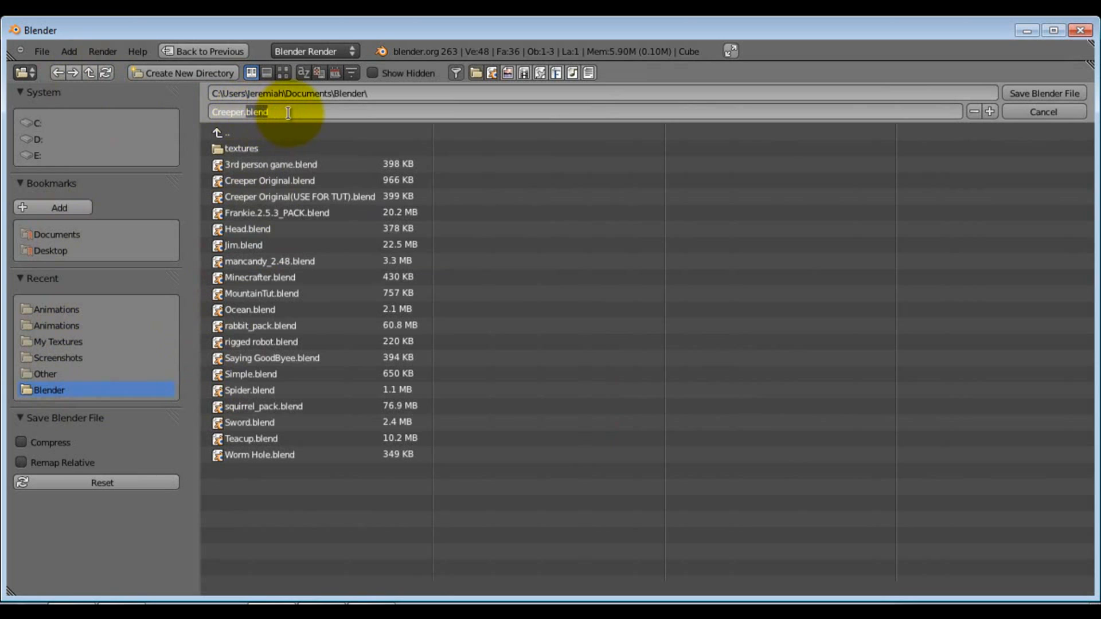
{"action": "key", "text": "BackSpace"}
{"action": "left_click", "coordinate": [1043, 92]}
Duplicate the lamp and move the copy in the horizontal plane, about -7.25 along X and -1.9 along Y
{"action": "middle_click_drag", "start_coordinate": [445, 226], "coordinate": [415, 243]}
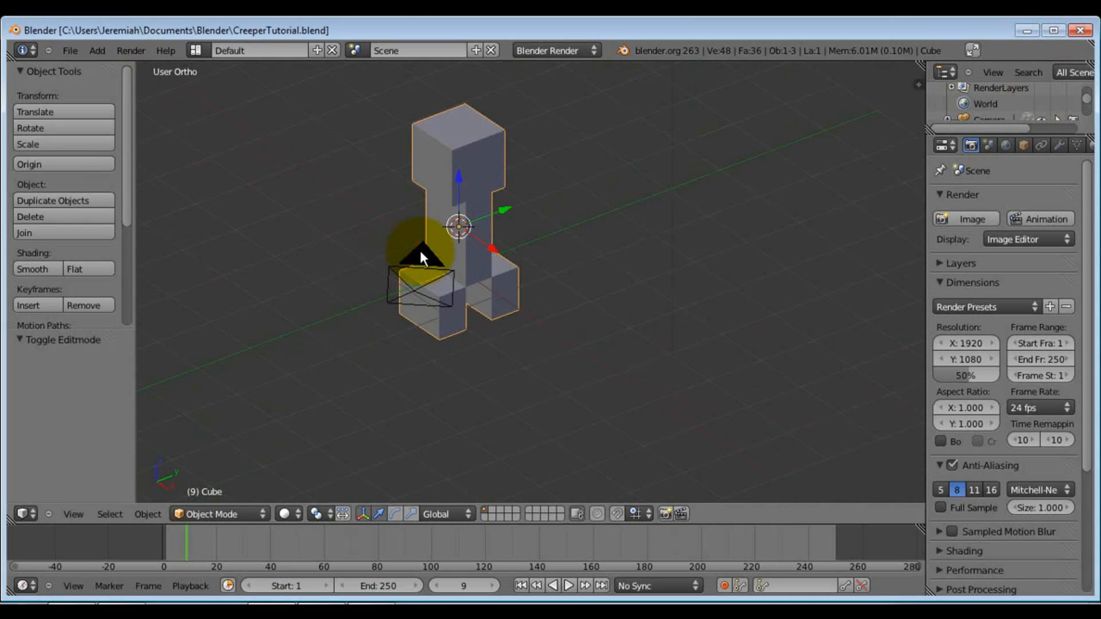
{"action": "middle_click_drag", "start_coordinate": [416, 241], "coordinate": [446, 247]}
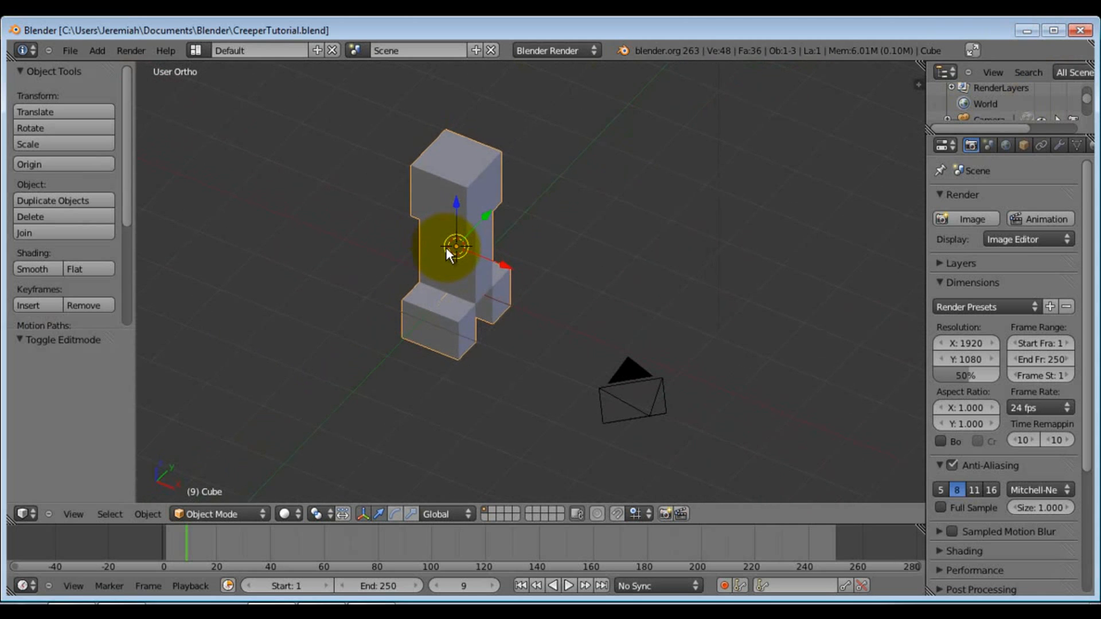
{"action": "scroll", "coordinate": [445, 246], "scroll_direction": "down", "scroll_amount": 6}
{"action": "middle_click_drag", "start_coordinate": [545, 232], "coordinate": [579, 212]}
{"action": "right_click", "coordinate": [621, 184]}
{"action": "key", "text": "shift+d"}
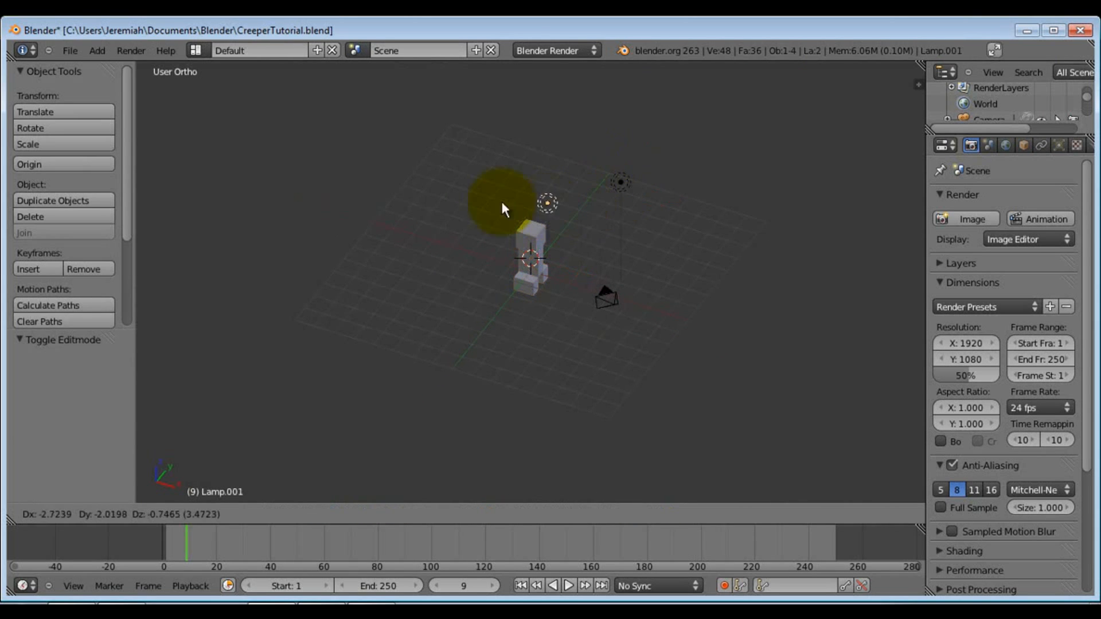
{"action": "key", "text": "shift+z"}
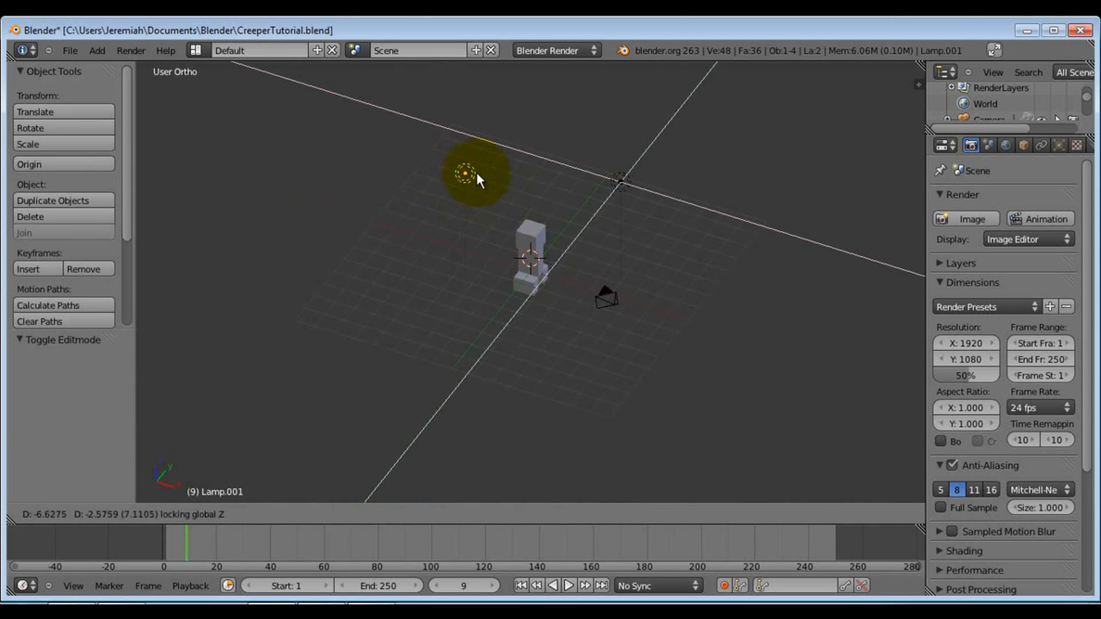
{"action": "left_click", "coordinate": [457, 164]}
Duplicate the new lamp and place this copy about 5.96 along X, -4.32 along Y and -3.06 along Z from it
{"action": "key", "text": "shift+d"}
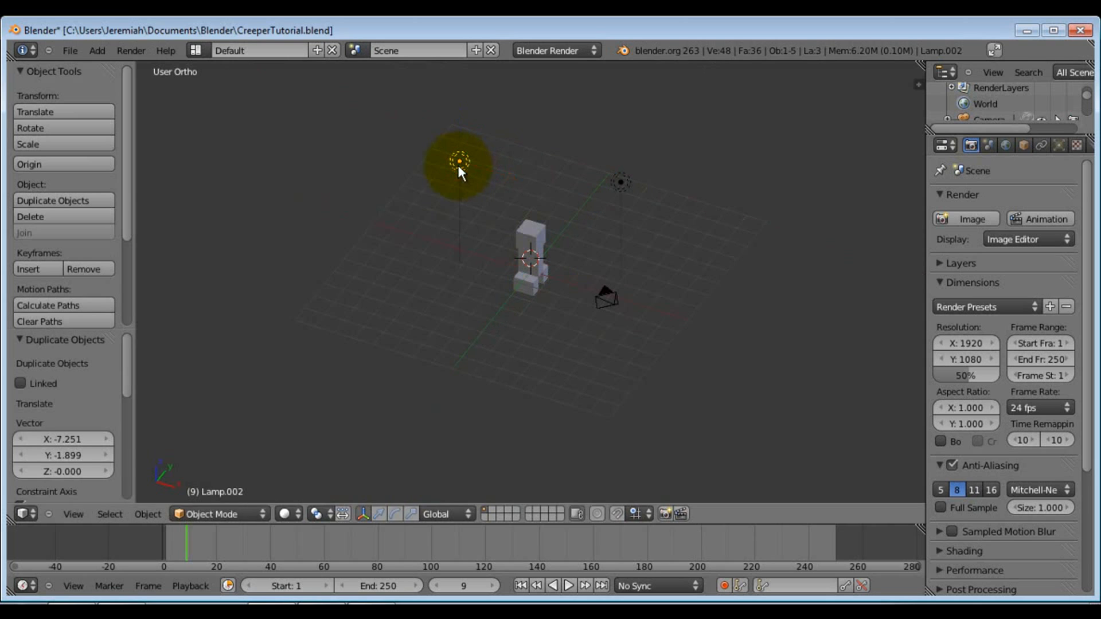
{"action": "key", "text": "z"}
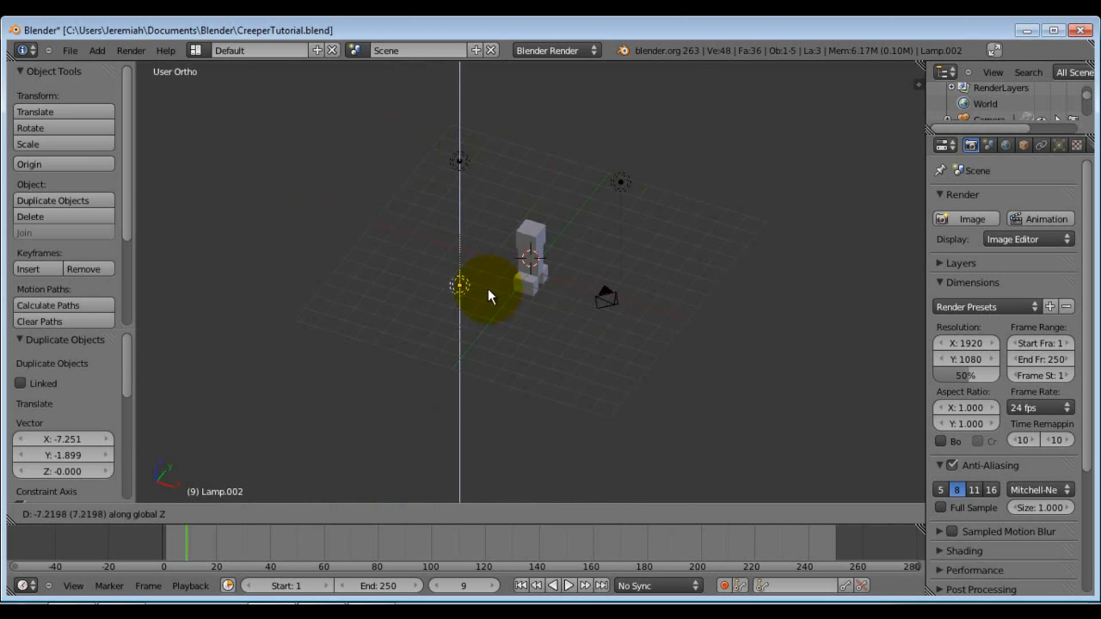
{"action": "key", "text": "shift+z"}
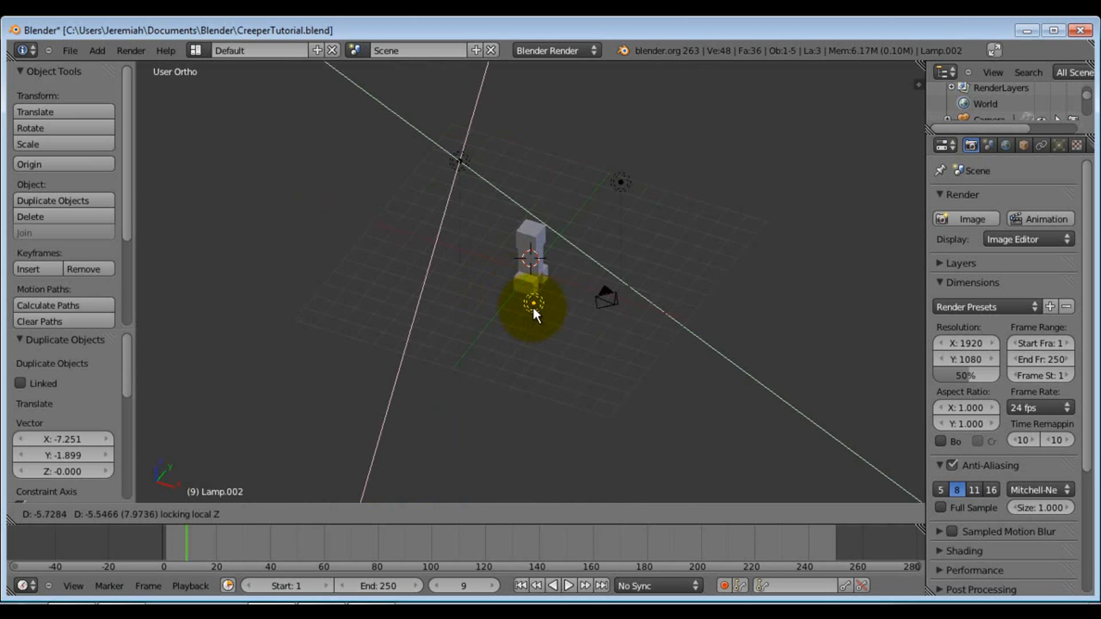
{"action": "left_click", "coordinate": [586, 305]}
Try placing a duplicate of the lowest lamp on the model's other side within the same horizontal plane
{"action": "middle_click_drag", "start_coordinate": [587, 304], "coordinate": [666, 240]}
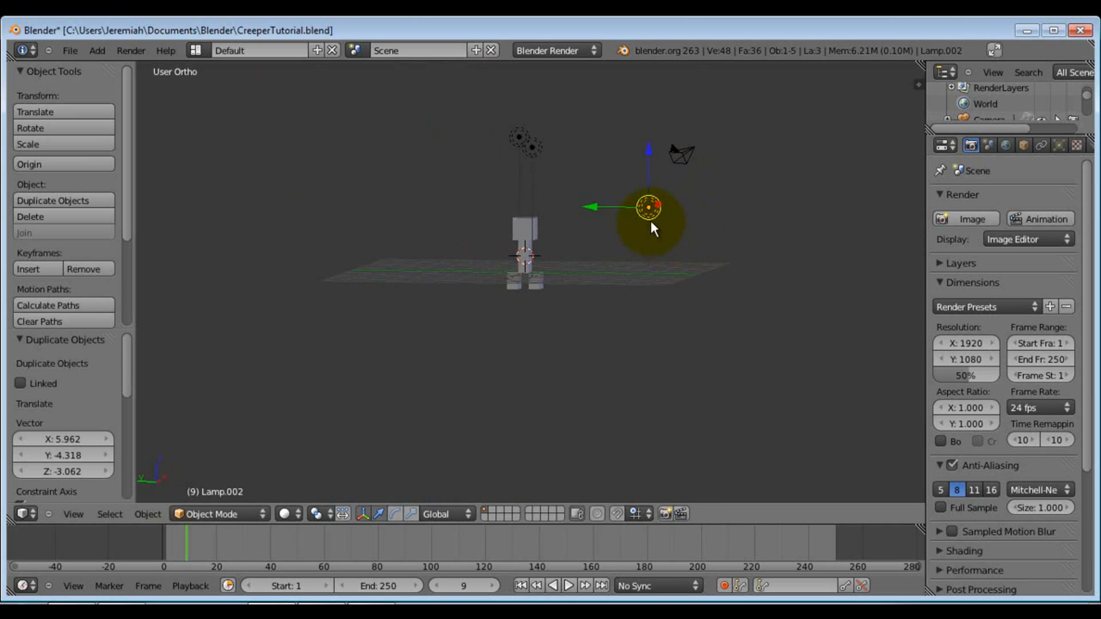
{"action": "key", "text": "shift+d"}
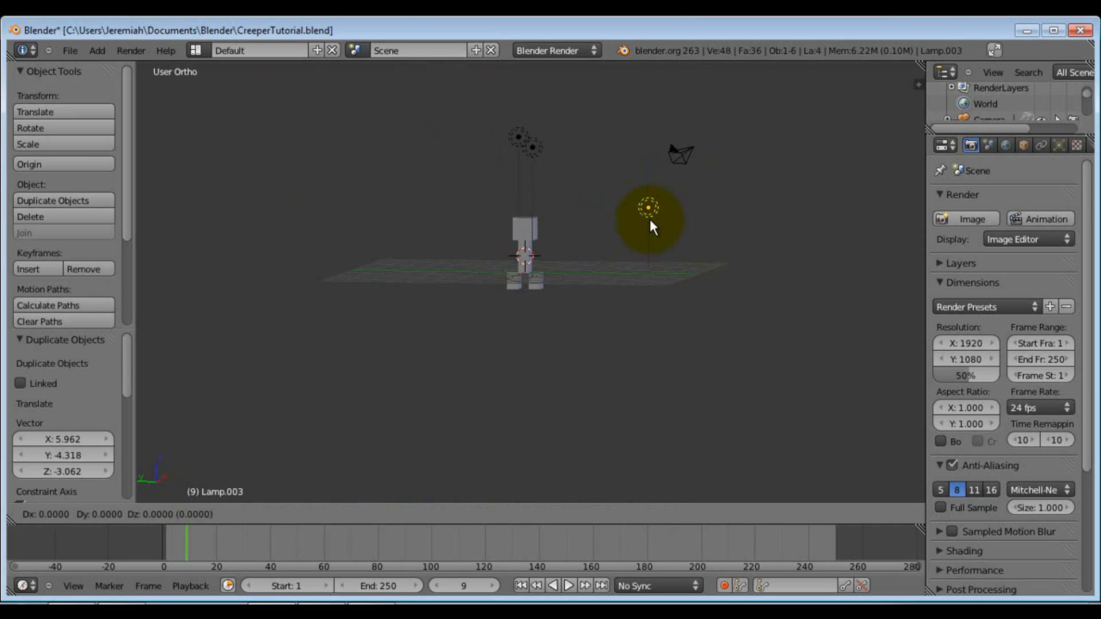
{"action": "key", "text": "shift+z"}
{"action": "left_click", "coordinate": [404, 137]}
{"action": "middle_click_drag", "start_coordinate": [559, 112], "coordinate": [576, 185]}
{"action": "key", "text": "ctrl+z"}
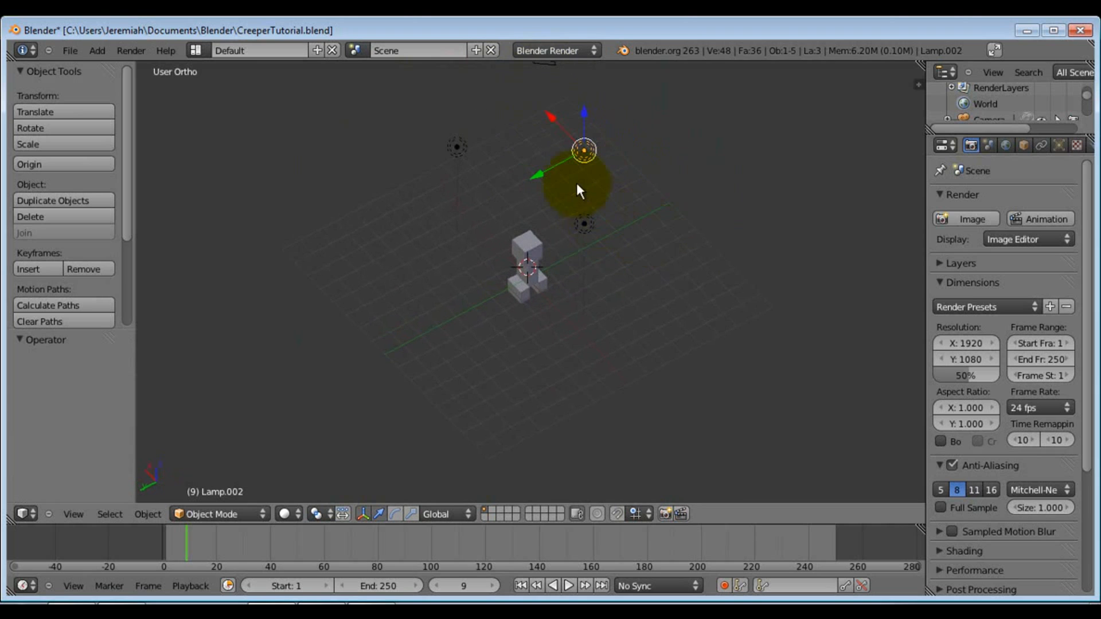
Duplicate the selected lamp about 3.46 along X, 8.6 along Y and -2.14 along Z, and reposition the copy in front view
{"action": "key", "text": "shift+d"}
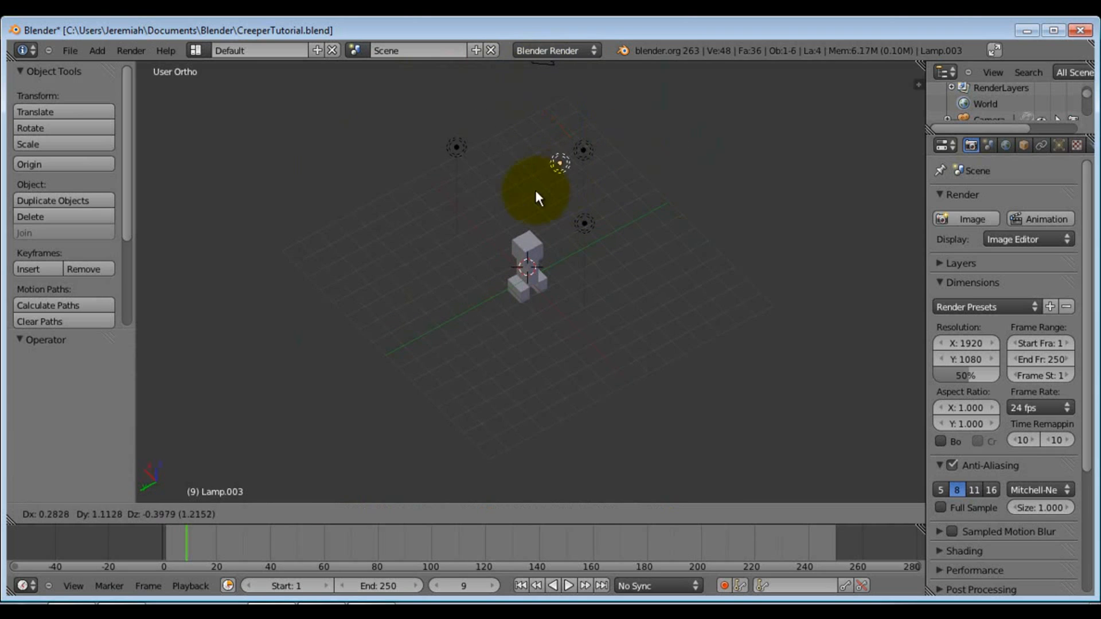
{"action": "left_click", "coordinate": [381, 248]}
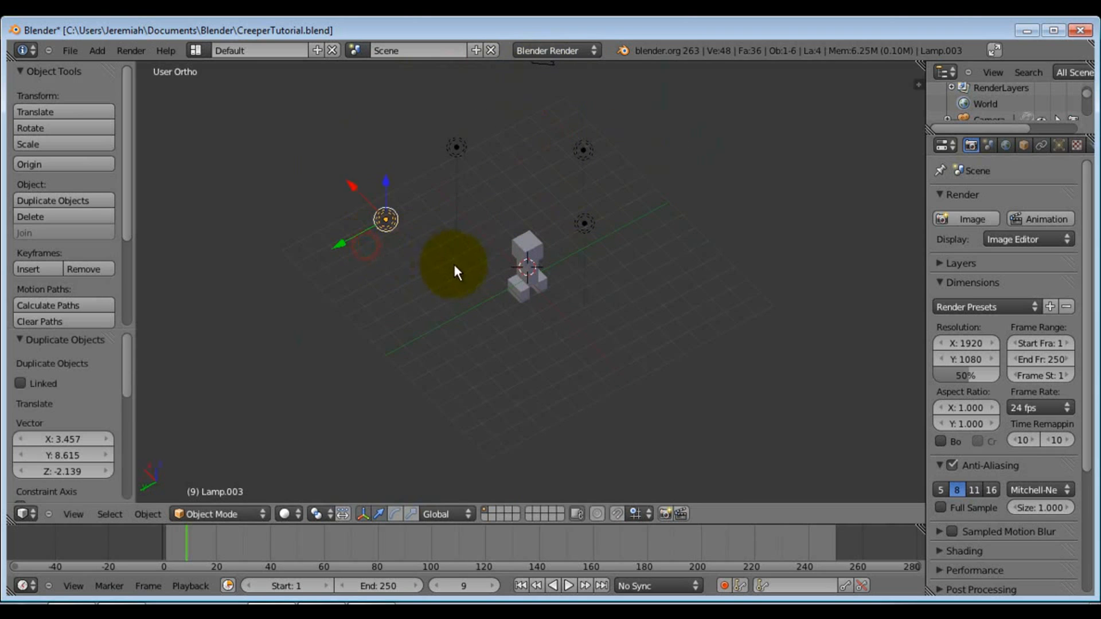
{"action": "key", "text": "KP_1"}
{"action": "key", "text": "g"}
{"action": "left_click", "coordinate": [590, 268]}
Move the original lamp slightly lower and outward in front view
{"action": "right_click", "coordinate": [597, 145]}
{"action": "key", "text": "g"}
{"action": "left_click", "coordinate": [612, 171]}
Lower the first duplicated lamp and shift it forward, about 0.6 along X, -2.9 along Y and -2.2 along Z in total
{"action": "middle_click_drag", "start_coordinate": [658, 202], "coordinate": [563, 281]}
{"action": "right_click", "coordinate": [459, 140]}
{"action": "key", "text": "g"}
{"action": "left_click", "coordinate": [480, 229]}
{"action": "middle_click_drag", "start_coordinate": [479, 229], "coordinate": [737, 163]}
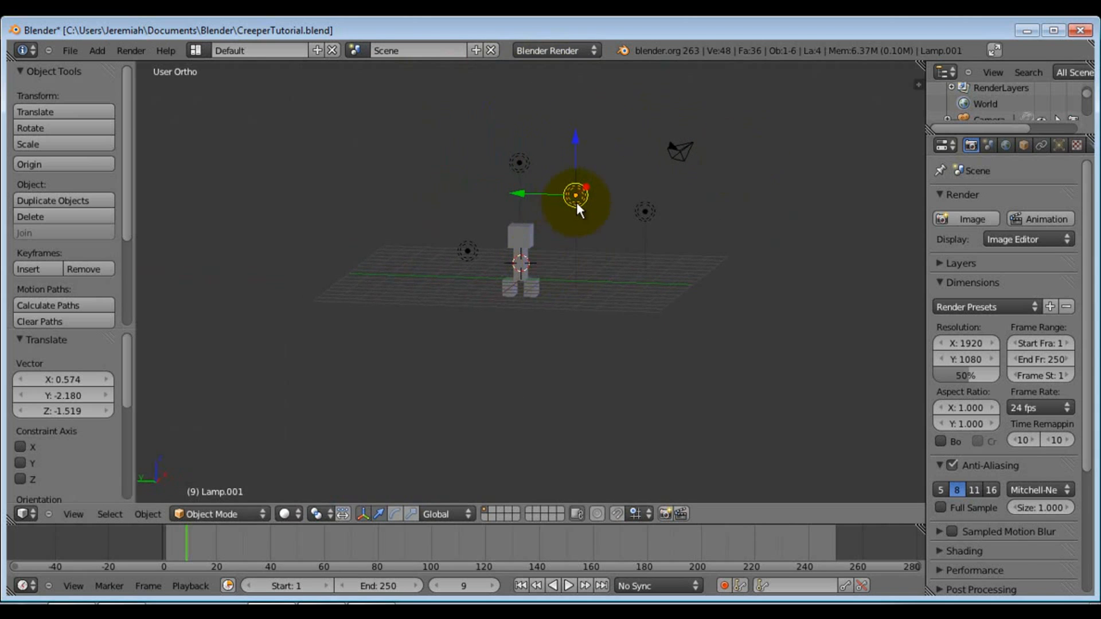
{"action": "key", "text": "g"}
{"action": "left_click", "coordinate": [592, 220]}
Duplicate the selected lamp and adjust the copy's position by about -0.65 along X, 4.5 along Y and 1.43 along Z
{"action": "middle_click_drag", "start_coordinate": [592, 220], "coordinate": [661, 247]}
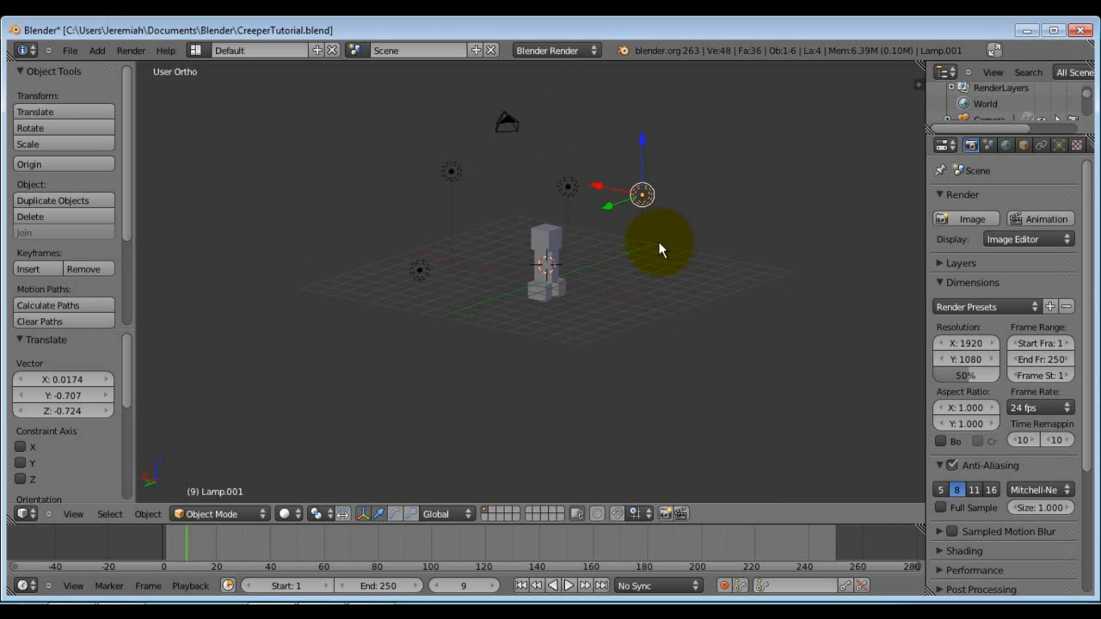
{"action": "key", "text": "shift+d"}
{"action": "left_click", "coordinate": [609, 305]}
{"action": "middle_click_drag", "start_coordinate": [654, 299], "coordinate": [539, 274]}
{"action": "key", "text": "g"}
{"action": "left_click", "coordinate": [450, 244]}
Move the low lamp behind the model about -2.04 along X, 0.82 along Y and 0.95 along Z
{"action": "middle_click_drag", "start_coordinate": [544, 215], "coordinate": [627, 222]}
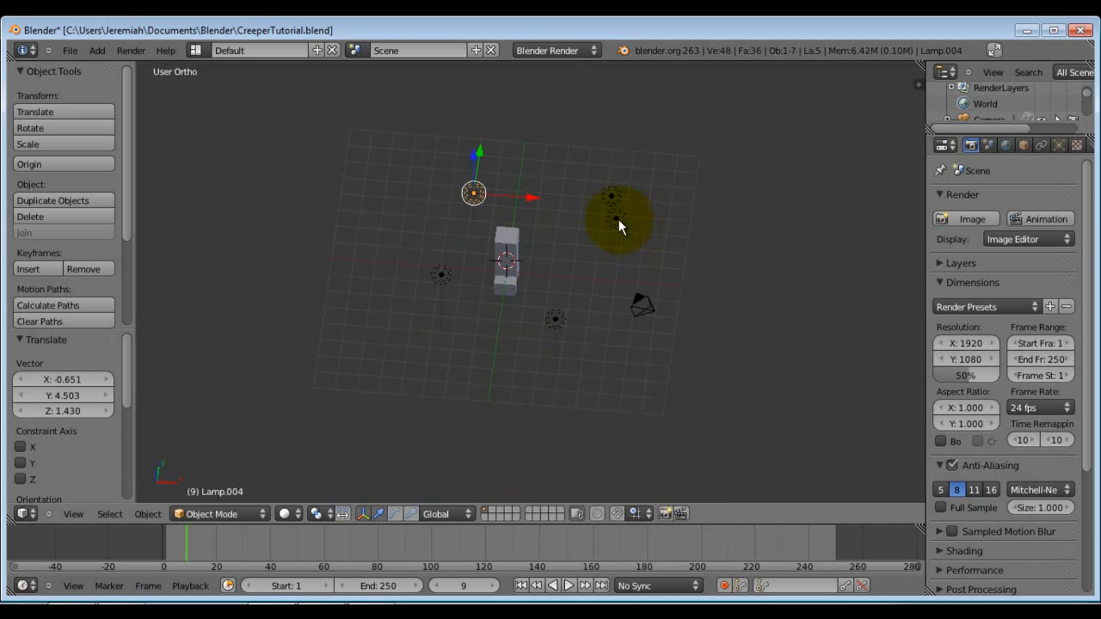
{"action": "right_click", "coordinate": [617, 218]}
{"action": "key", "text": "g"}
{"action": "left_click", "coordinate": [657, 228]}
{"action": "middle_click_drag", "start_coordinate": [658, 228], "coordinate": [580, 247]}
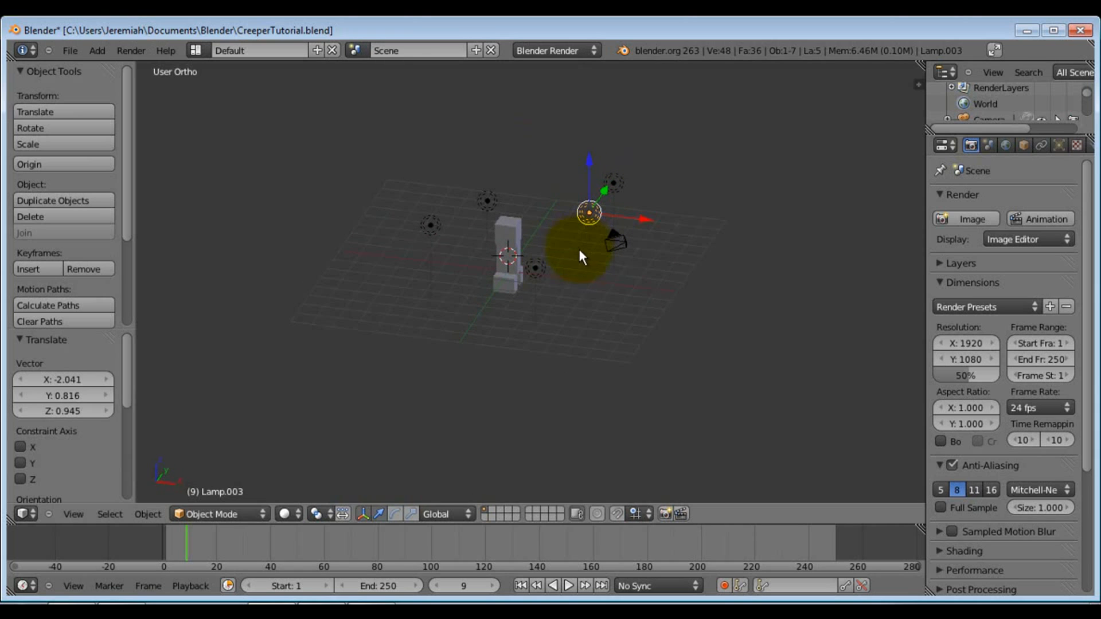
Enter Edit Mode on the character model and select the front face of its head
{"action": "middle_click_drag", "start_coordinate": [588, 274], "coordinate": [512, 283]}
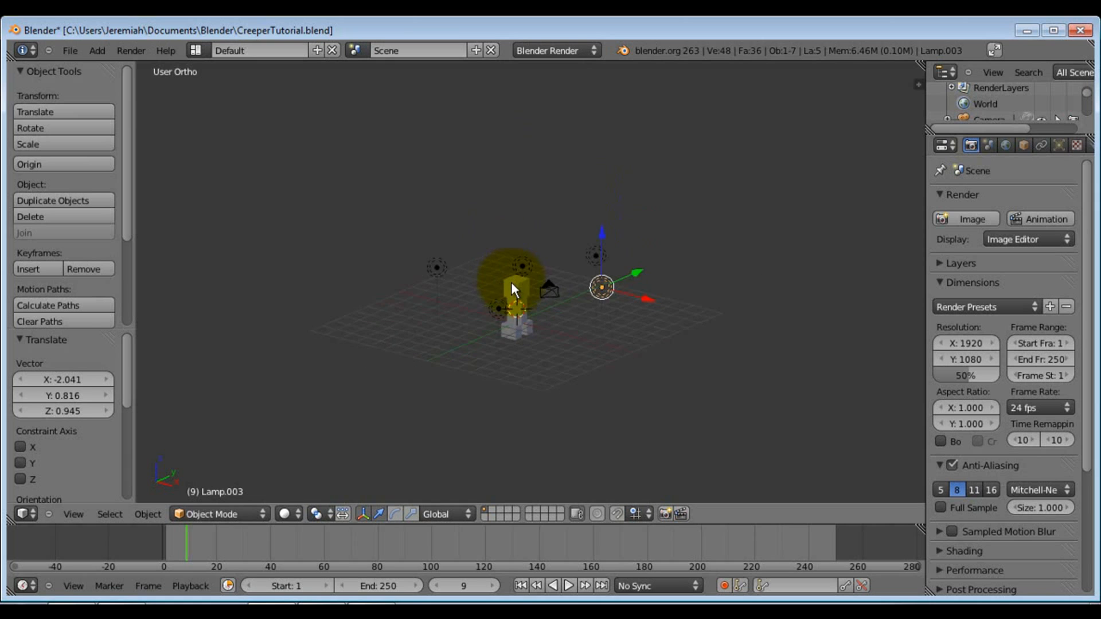
{"action": "right_click", "coordinate": [511, 281]}
{"action": "scroll", "coordinate": [510, 282], "scroll_direction": "up", "scroll_amount": 8}
{"action": "mouse_move", "coordinate": [516, 284]}
{"action": "middle_mouse_down"}
{"action": "mouse_move", "coordinate": [530, 250]}
{"action": "mouse_move", "coordinate": [533, 265]}
{"action": "mouse_move", "coordinate": [423, 228]}
{"action": "mouse_move", "coordinate": [620, 282]}
{"action": "mouse_move", "coordinate": [513, 304]}
{"action": "middle_mouse_up"}
{"action": "key", "text": "Tab"}
{"action": "right_click", "coordinate": [472, 251]}
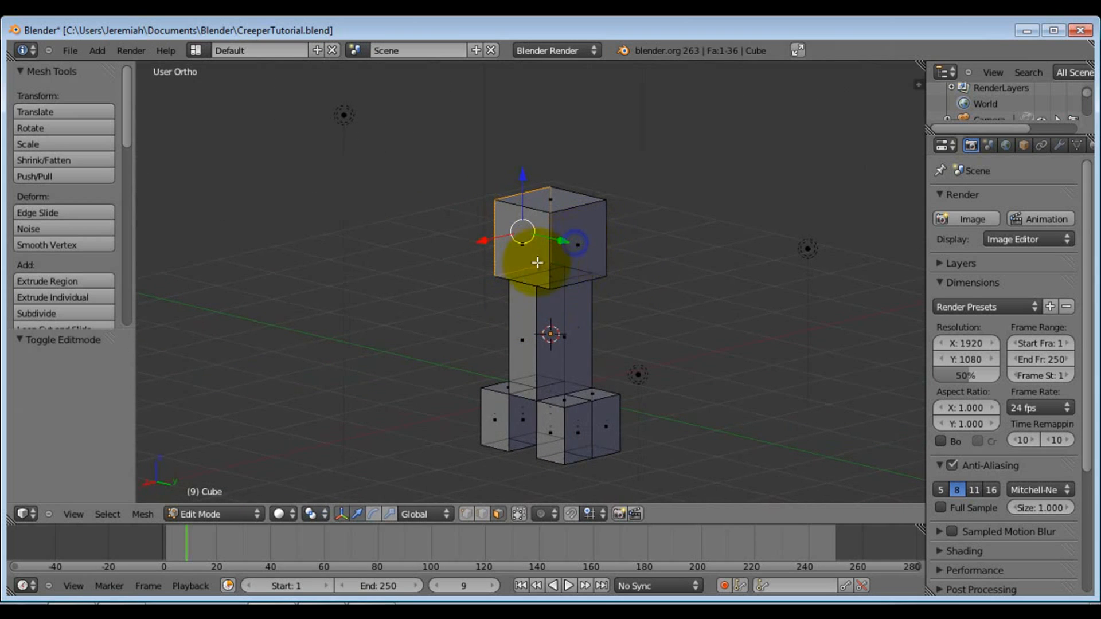
{"action": "middle_click_drag", "start_coordinate": [532, 258], "coordinate": [553, 238]}
{"action": "middle_click_drag", "start_coordinate": [479, 238], "coordinate": [491, 270]}
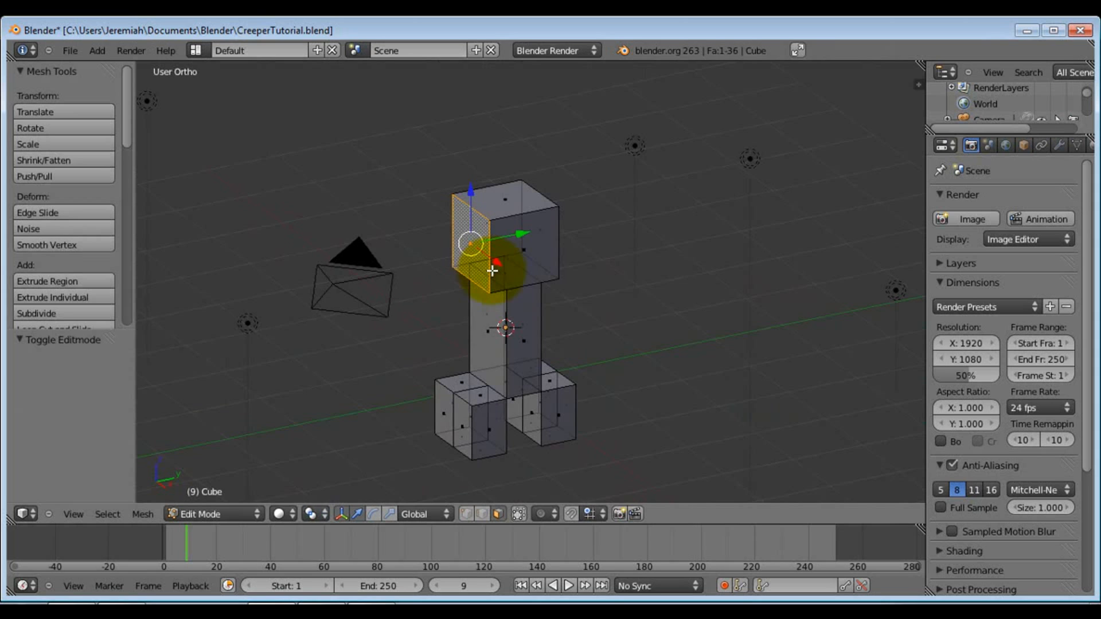
{"action": "middle_click_drag", "start_coordinate": [492, 271], "coordinate": [491, 270]}
Switch to front view and split the 3D view into two side-by-side areas of about equal width
{"action": "key", "text": "KP_1"}
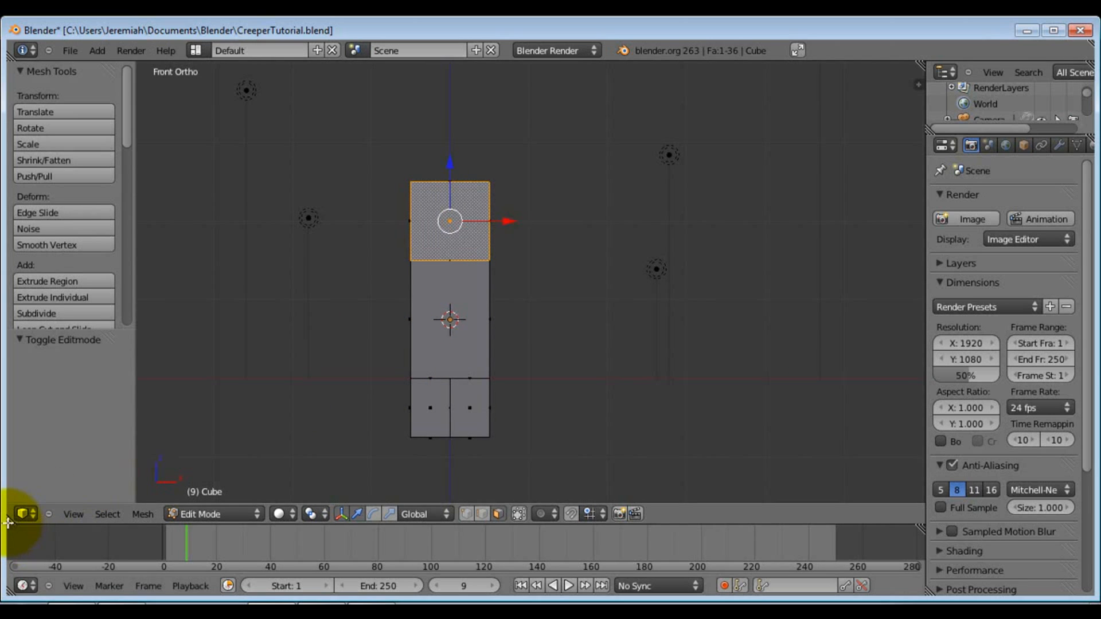
{"action": "left_click_drag", "start_coordinate": [10, 523], "coordinate": [442, 476]}
{"action": "left_click_drag", "start_coordinate": [550, 387], "coordinate": [405, 386]}
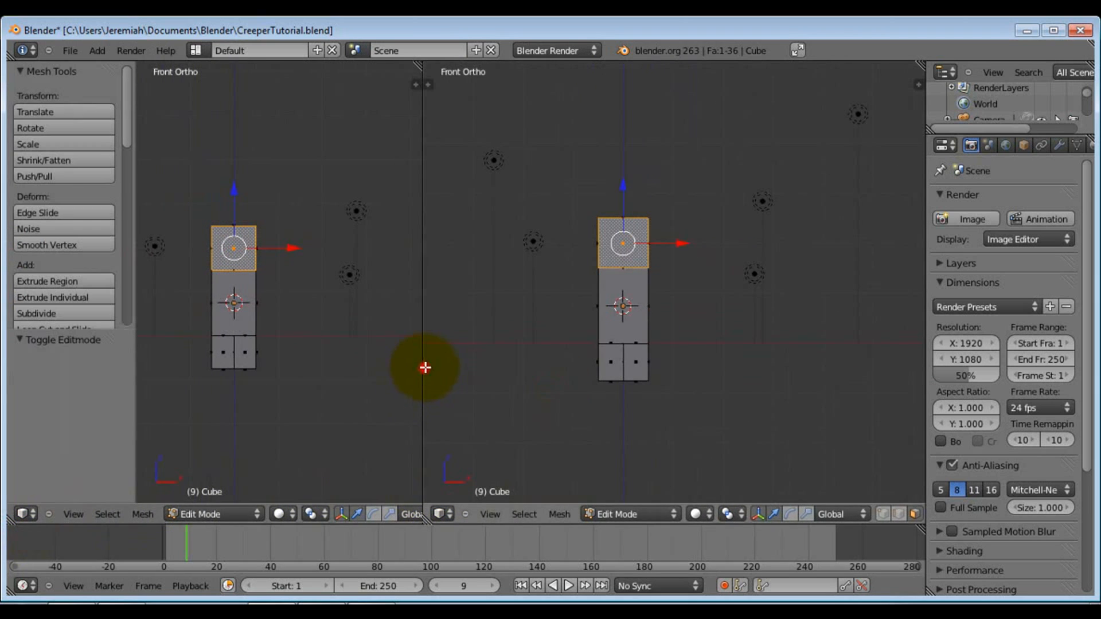
{"action": "left_click_drag", "start_coordinate": [423, 364], "coordinate": [499, 361]}
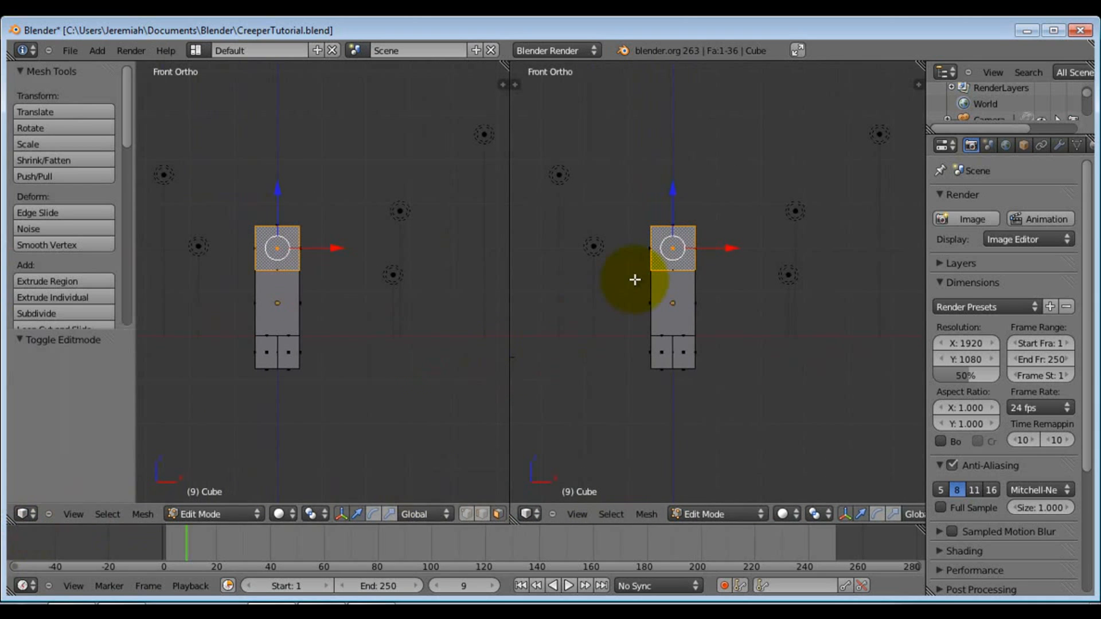
Select all of the model's faces and snap the 3D cursor to the selection
{"action": "key", "text": "a"}
{"action": "key", "text": "b"}
{"action": "left_click_drag", "start_coordinate": [644, 178], "coordinate": [704, 331]}
{"action": "key", "text": "shift+s"}
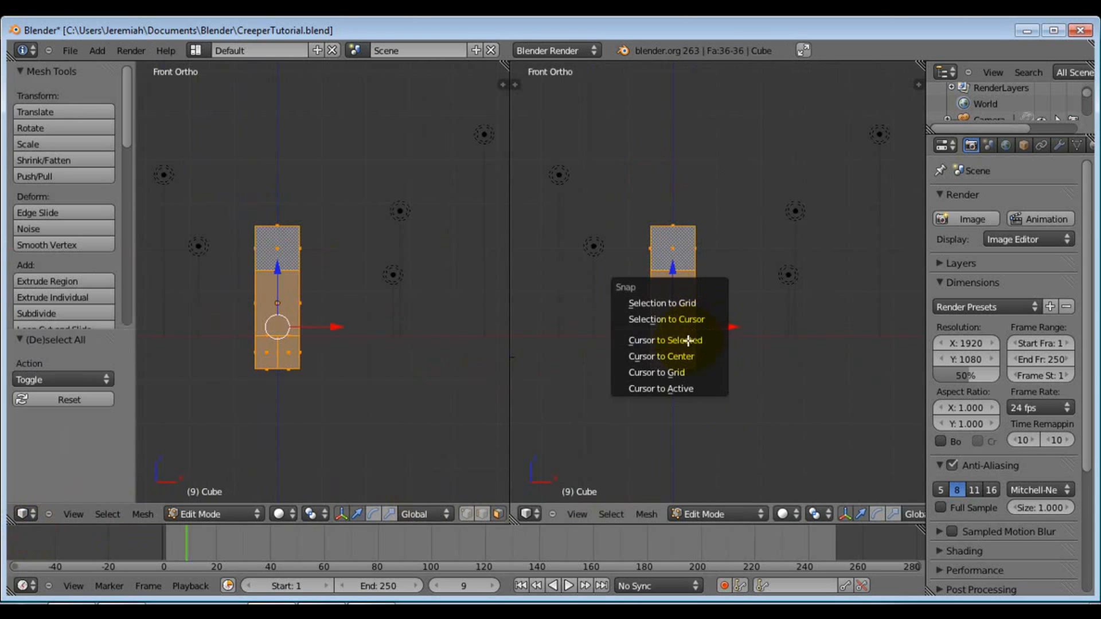
{"action": "left_click", "coordinate": [682, 340]}
Orbit the second 3D view to an angled view and select only the head's front face
{"action": "middle_click_drag", "start_coordinate": [732, 338], "coordinate": [711, 326]}
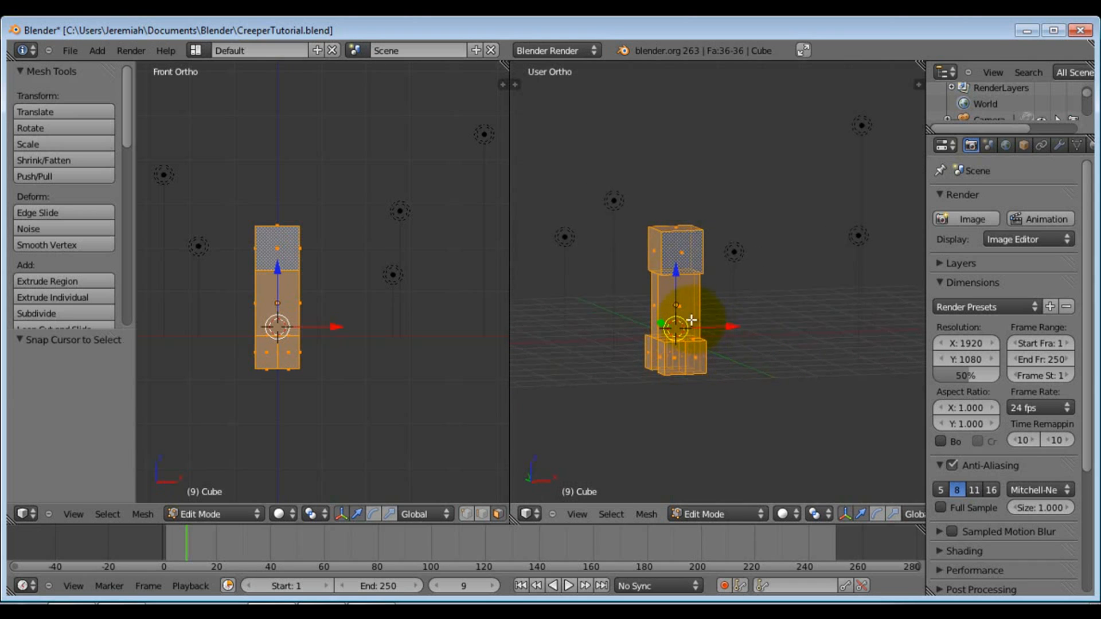
{"action": "middle_click_drag", "start_coordinate": [695, 320], "coordinate": [675, 258]}
{"action": "right_click", "coordinate": [677, 255]}
{"action": "middle_click_drag", "start_coordinate": [688, 304], "coordinate": [676, 303]}
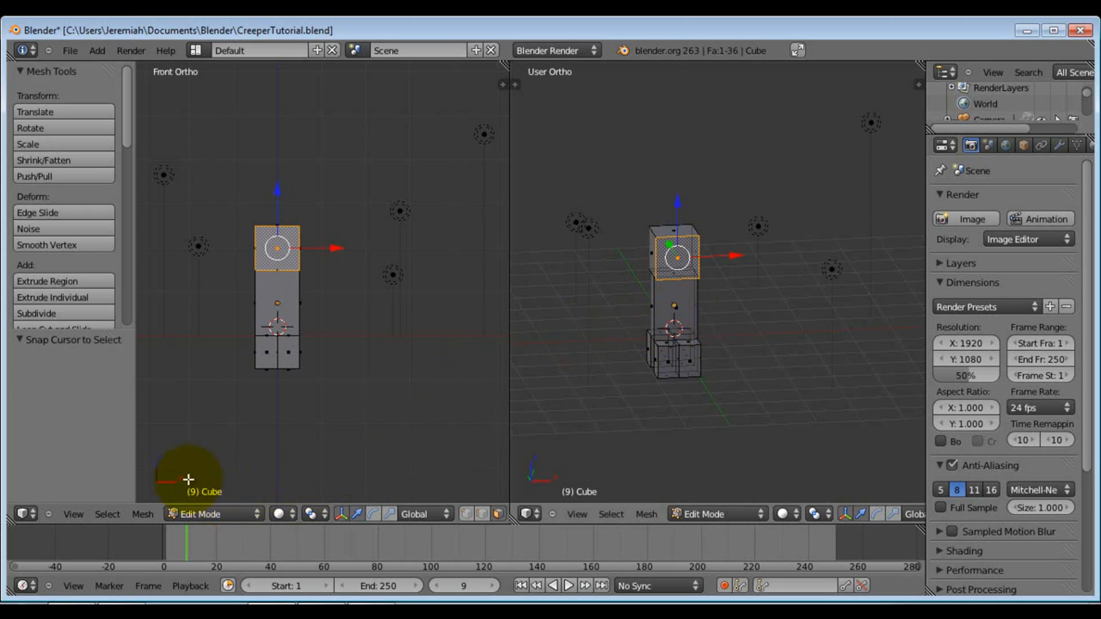
Change the front-view area from a 3D view to a UV/Image Editor
{"action": "left_click", "coordinate": [257, 512]}
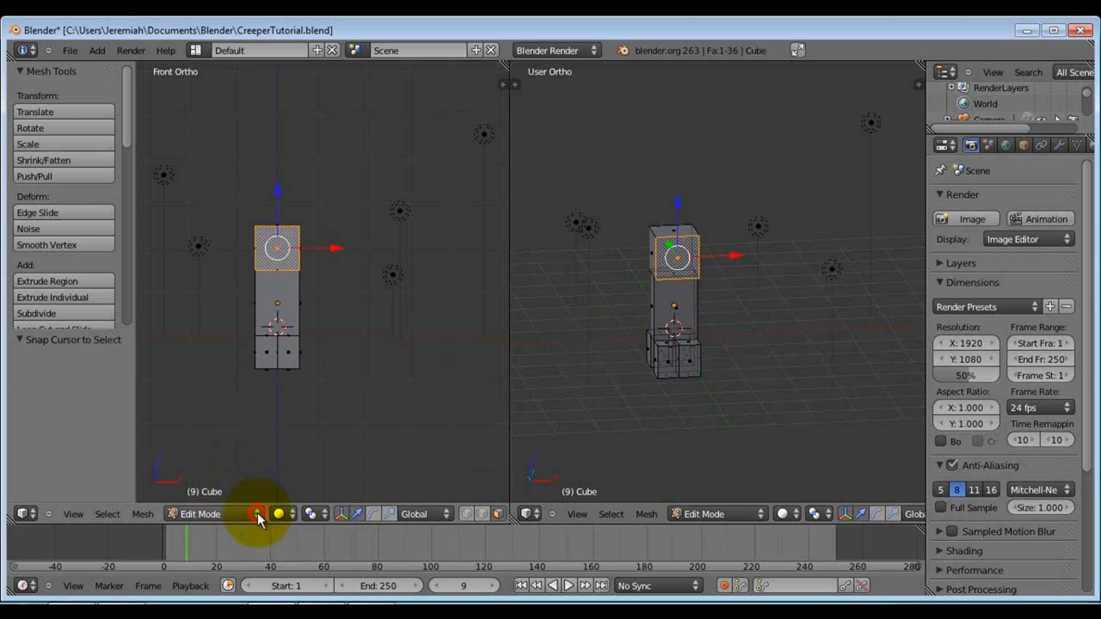
{"action": "left_click", "coordinate": [33, 512]}
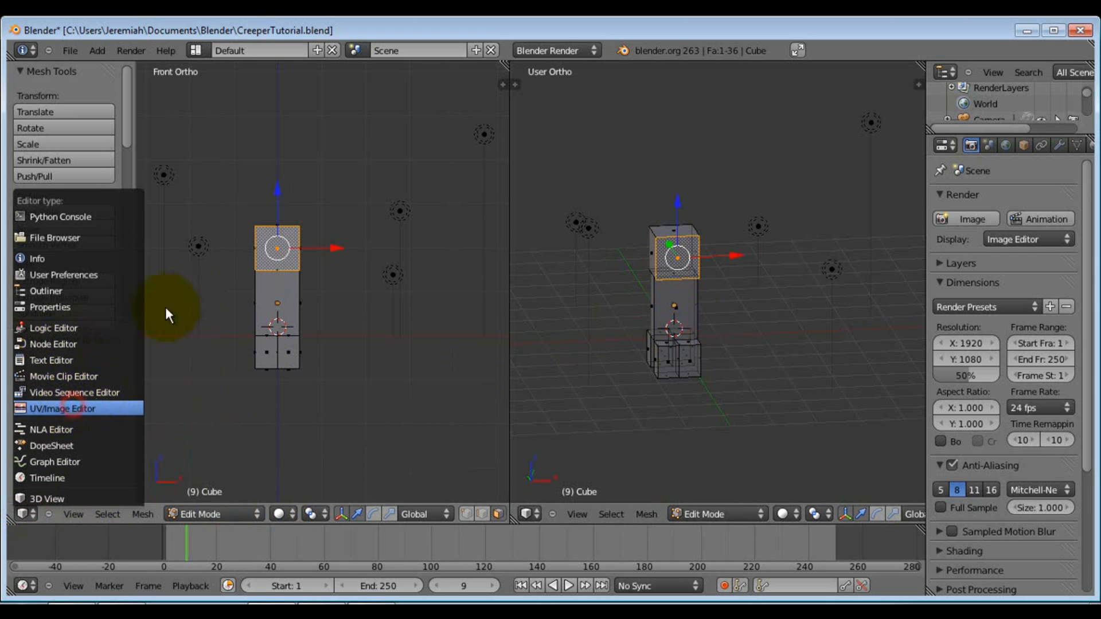
{"action": "key", "text": "Return"}
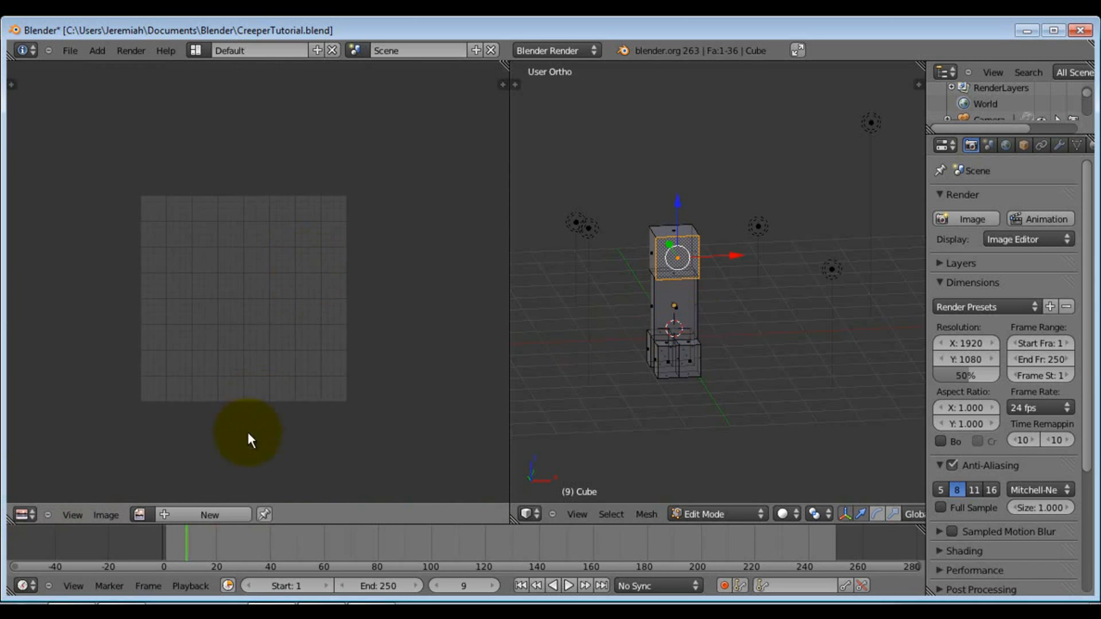
{"action": "left_click", "coordinate": [141, 514]}
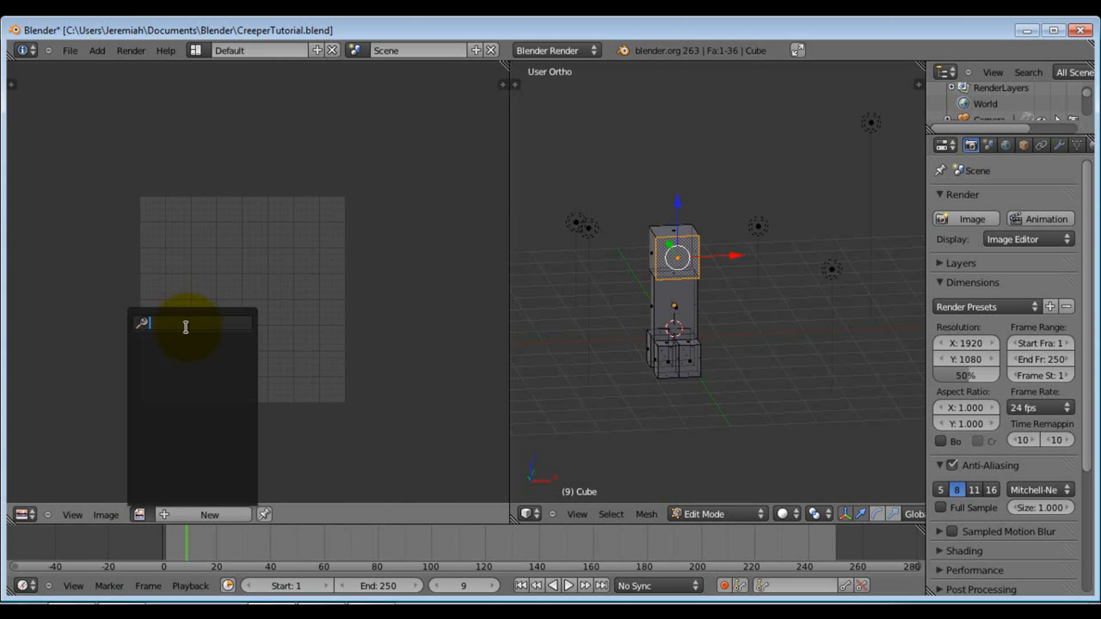
{"action": "left_click", "coordinate": [355, 417]}
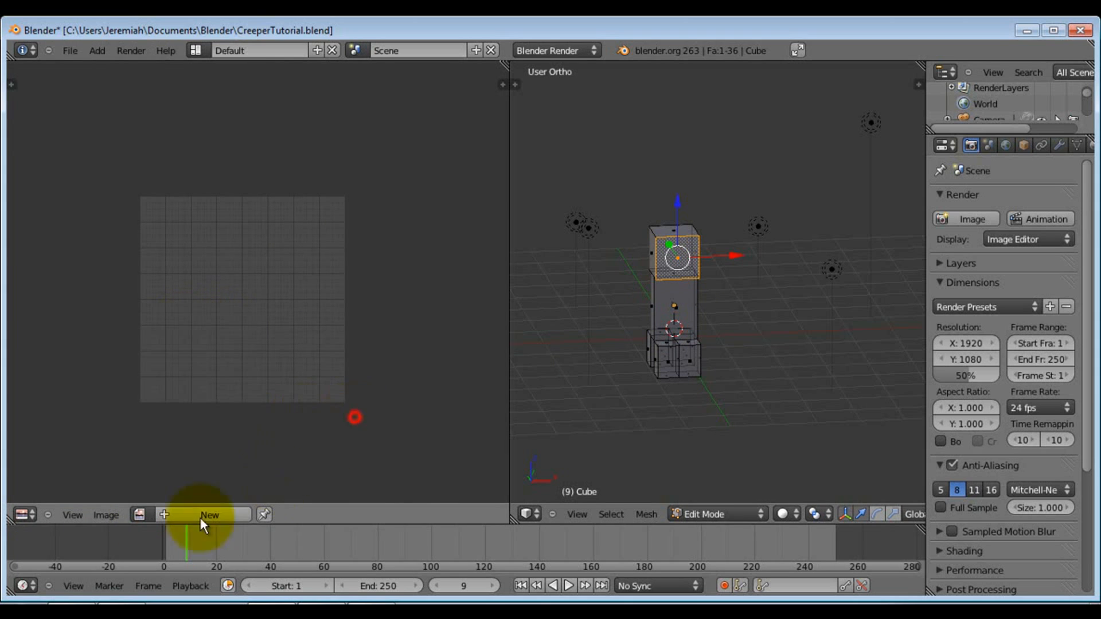
Load the image Creeper unwrapped.png from the textures folder into the UV/Image Editor
{"action": "left_click", "coordinate": [106, 513]}
{"action": "left_click", "coordinate": [127, 483]}
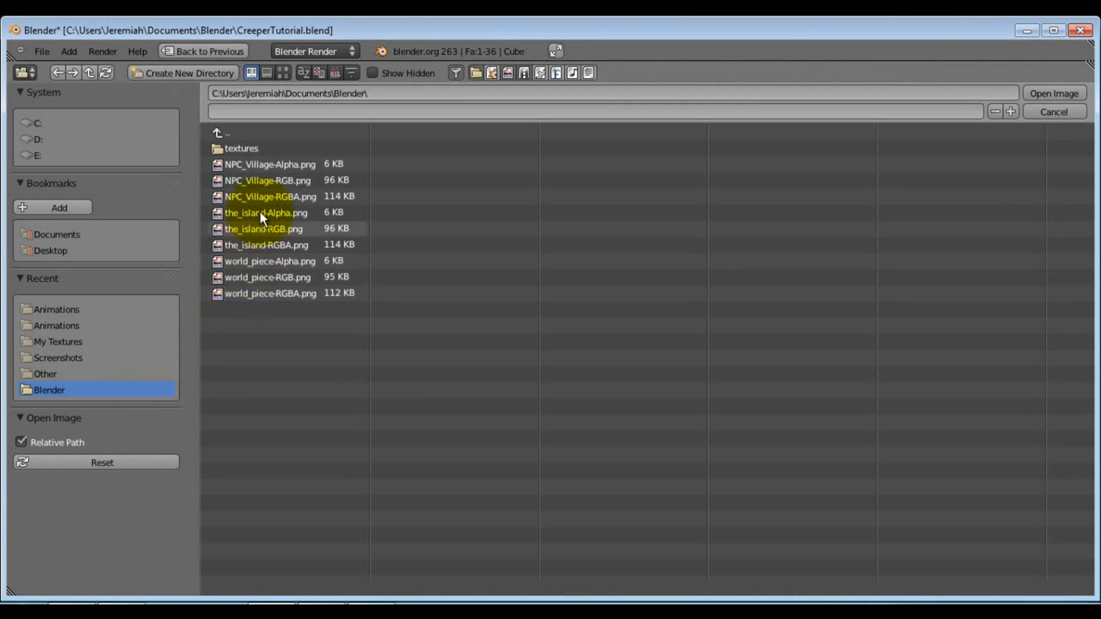
{"action": "left_click", "coordinate": [246, 148]}
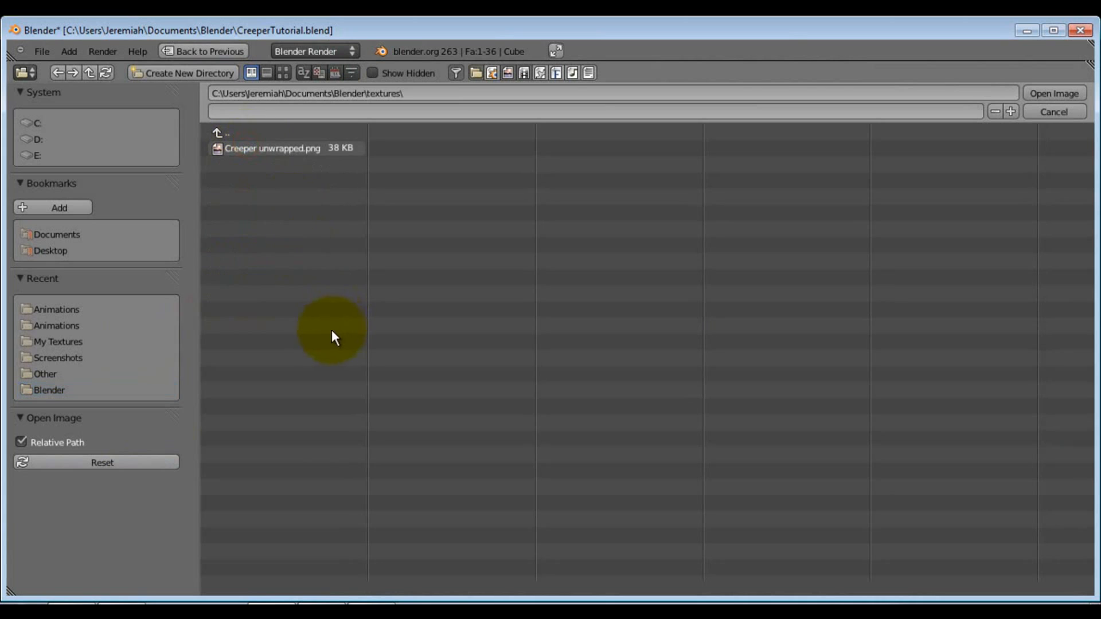
{"action": "left_click", "coordinate": [270, 148]}
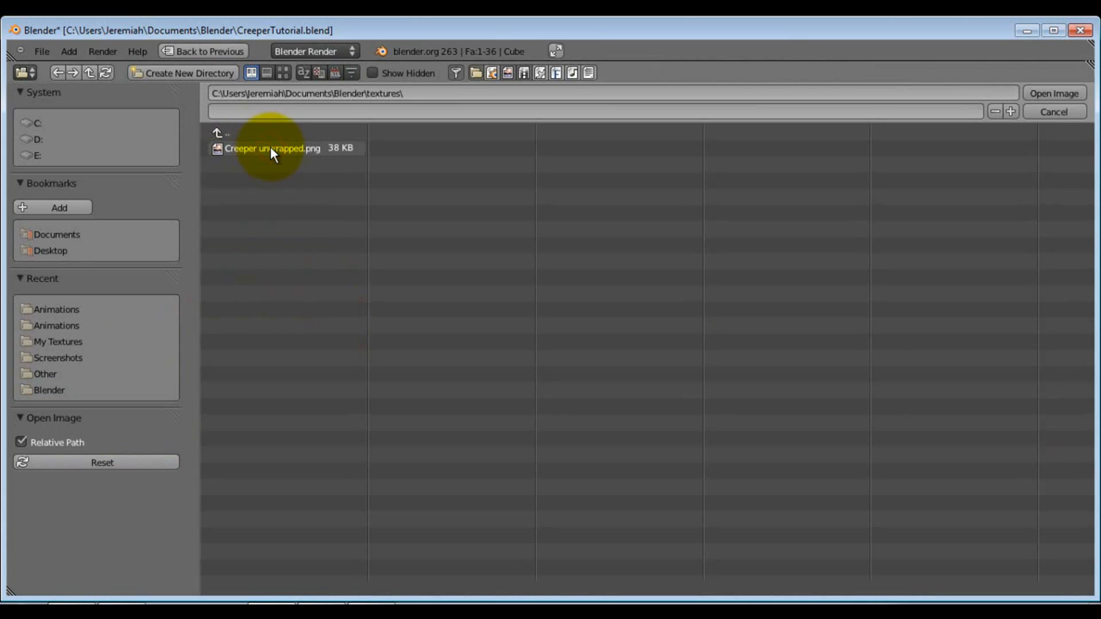
{"action": "left_click", "coordinate": [344, 151]}
{"action": "left_click", "coordinate": [1053, 93]}
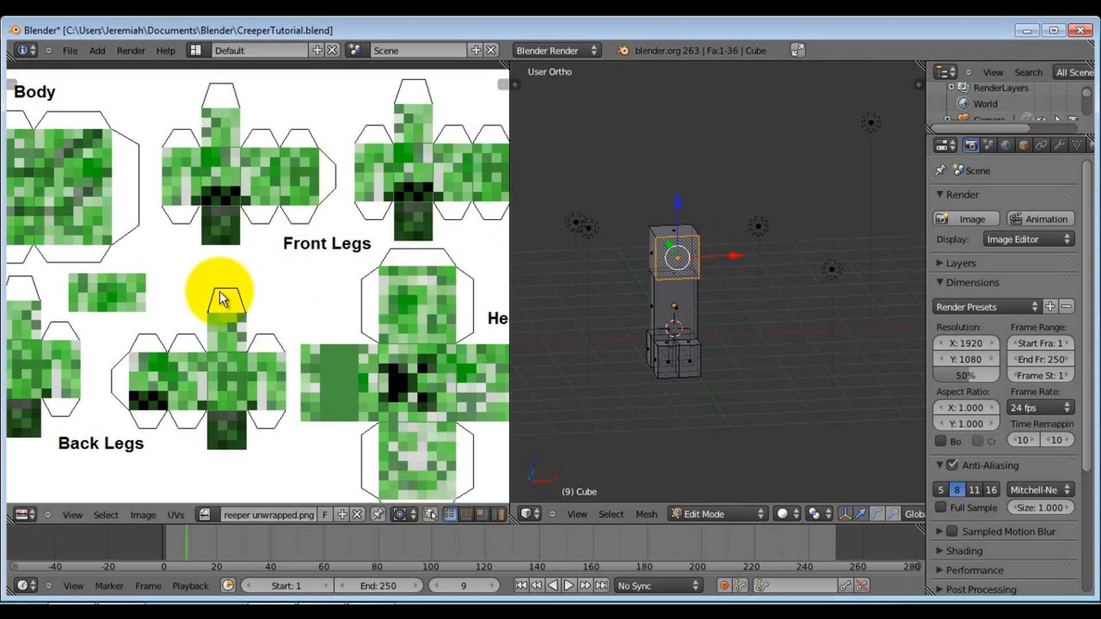
Set the 3D view to front view and unwrap the head's front face with Project From View
{"action": "scroll", "coordinate": [229, 287], "scroll_direction": "down", "scroll_amount": 2}
{"action": "scroll", "coordinate": [285, 271], "scroll_direction": "down", "scroll_amount": 1}
{"action": "middle_click_drag", "start_coordinate": [289, 275], "coordinate": [266, 232]}
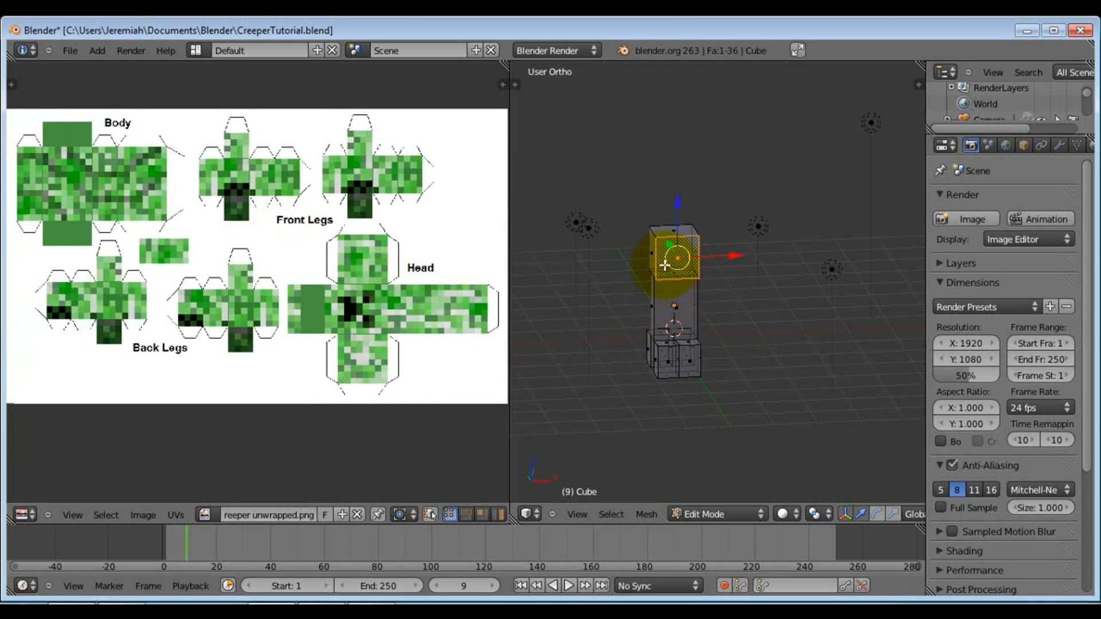
{"action": "key", "text": "u"}
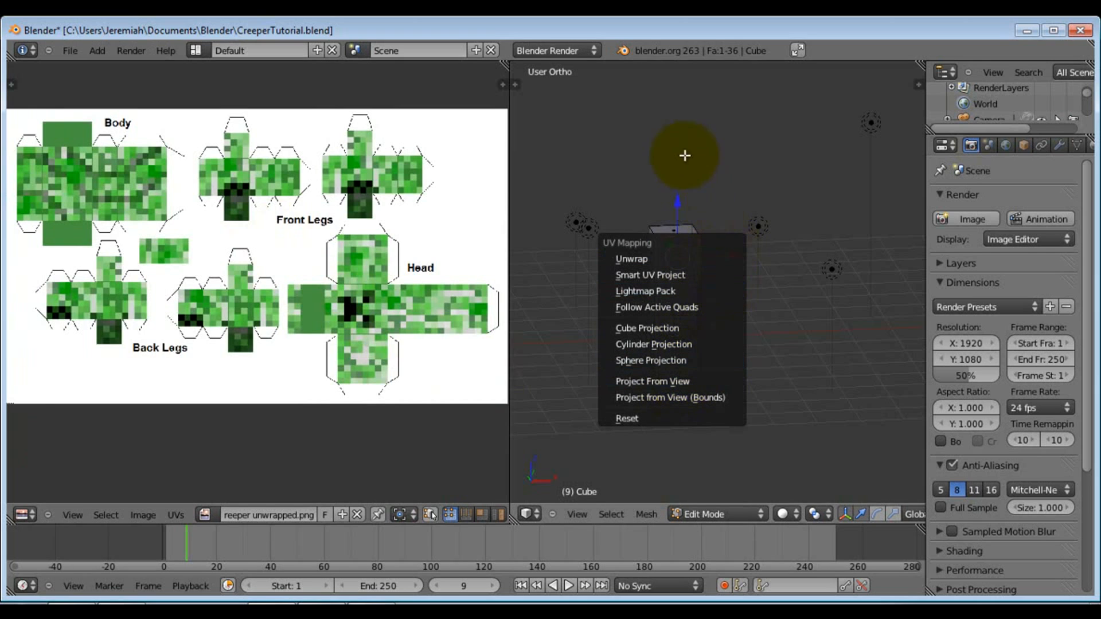
{"action": "middle_click_drag", "start_coordinate": [723, 166], "coordinate": [705, 169]}
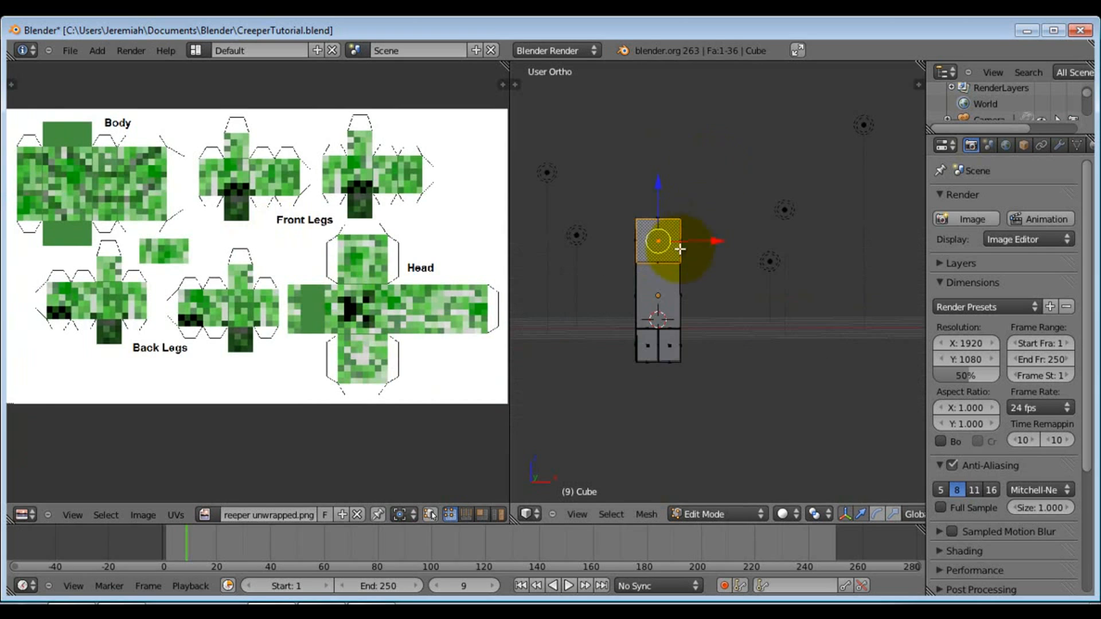
{"action": "key", "text": "KP_1"}
{"action": "scroll", "coordinate": [677, 270], "scroll_direction": "up", "scroll_amount": 5}
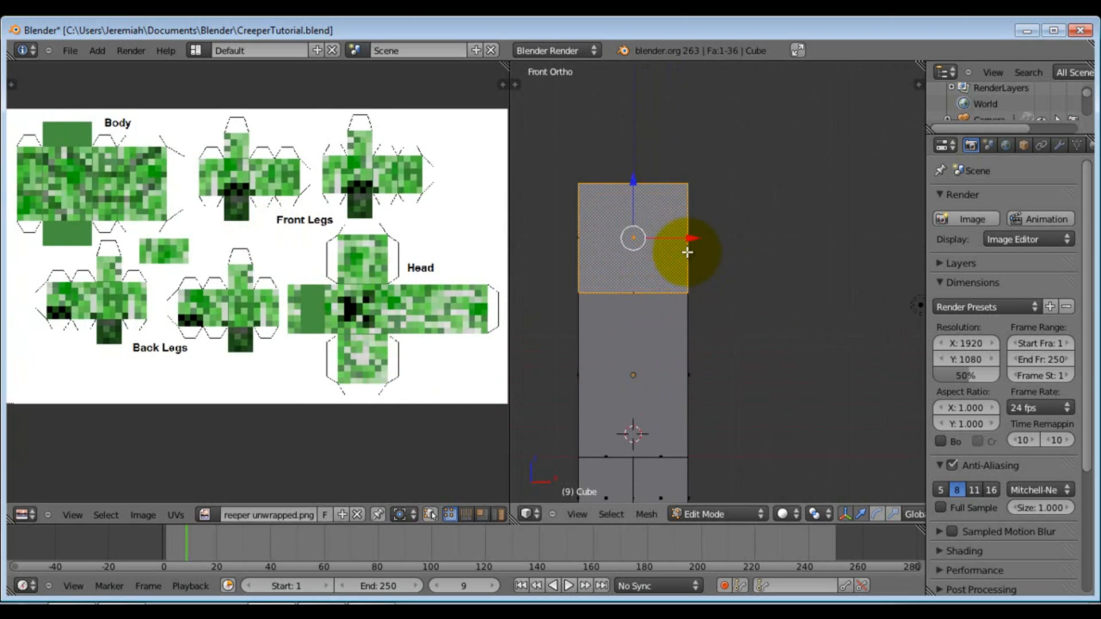
{"action": "middle_click_drag", "start_coordinate": [638, 256], "coordinate": [720, 266], "text": "shift"}
{"action": "key", "text": "u"}
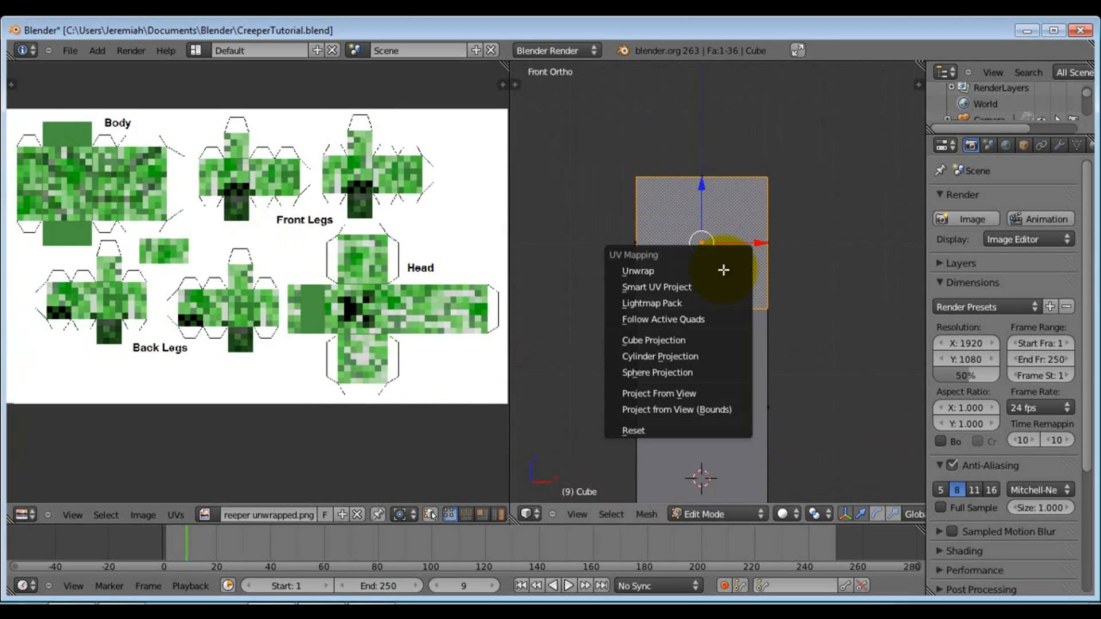
{"action": "left_click", "coordinate": [663, 392]}
Box-select the whole projected UV square and move it over the Creeper face in the Head layout
{"action": "middle_click_drag", "start_coordinate": [635, 223], "coordinate": [647, 226], "text": "shift"}
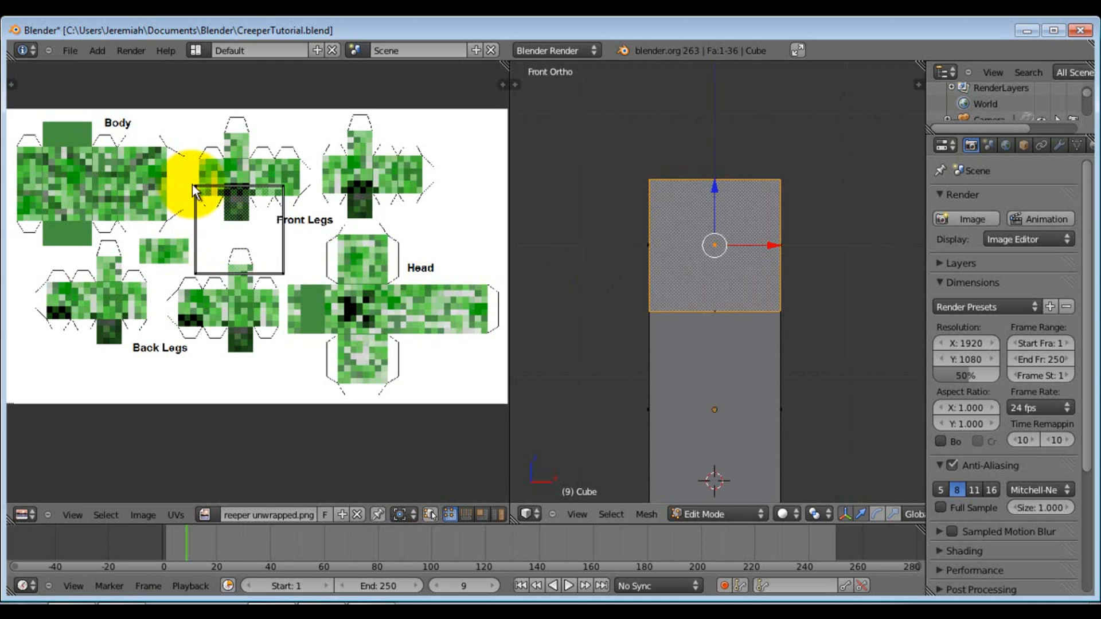
{"action": "key", "text": "b"}
{"action": "left_click_drag", "start_coordinate": [176, 174], "coordinate": [281, 280]}
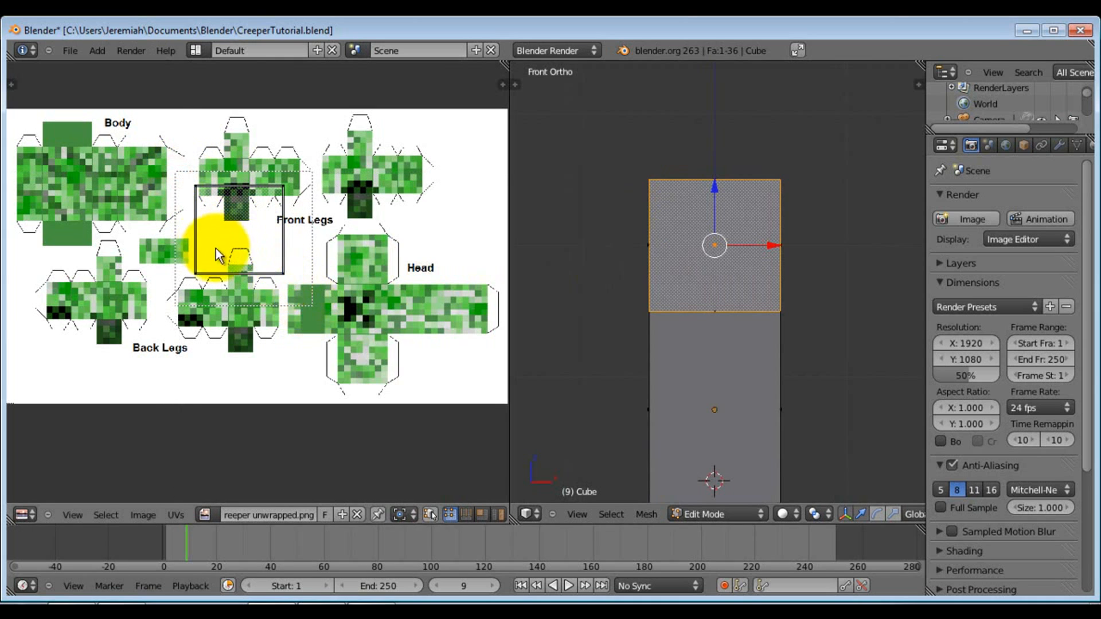
{"action": "middle_click_drag", "start_coordinate": [215, 247], "coordinate": [234, 256]}
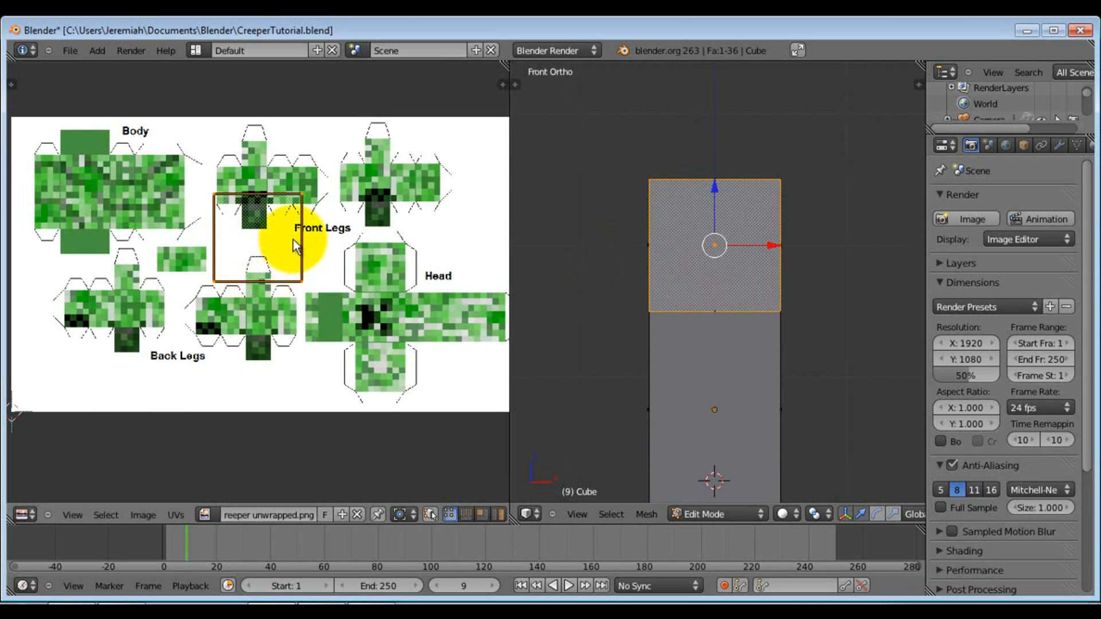
{"action": "key", "text": "g"}
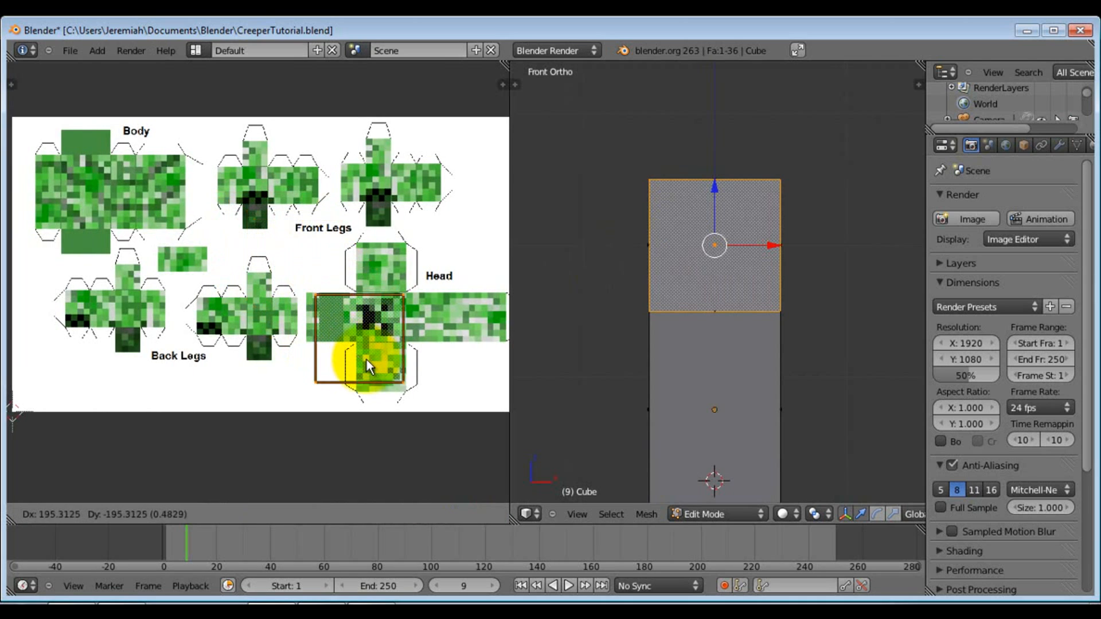
{"action": "left_click", "coordinate": [347, 393]}
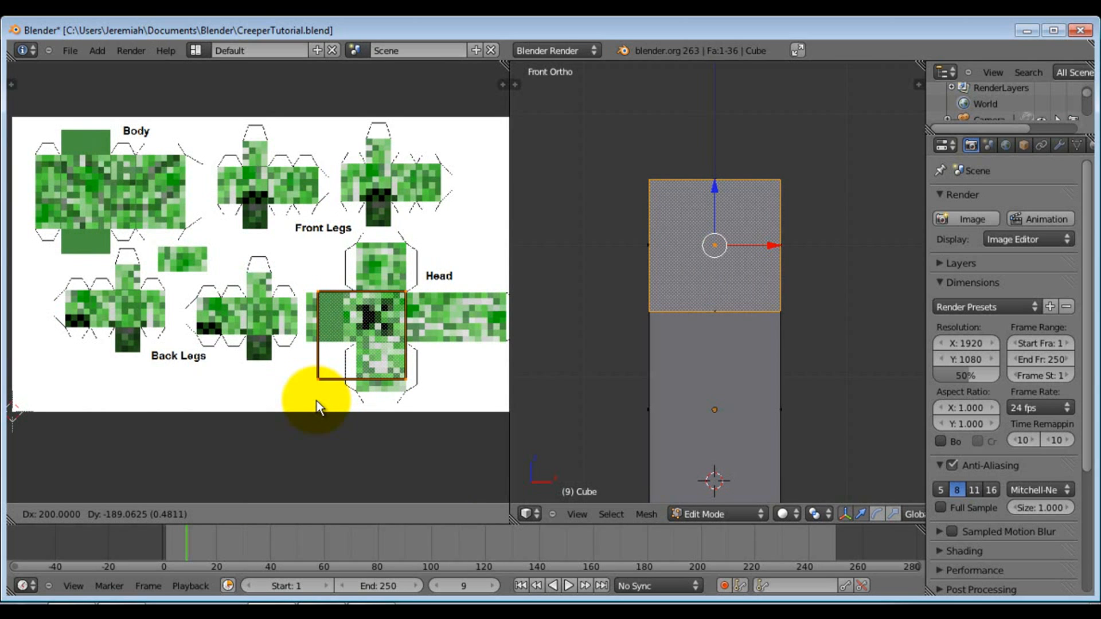
Try to move the UV square's lower-left corner toward the Creeper face
{"action": "scroll", "coordinate": [384, 321], "scroll_direction": "up", "scroll_amount": 2}
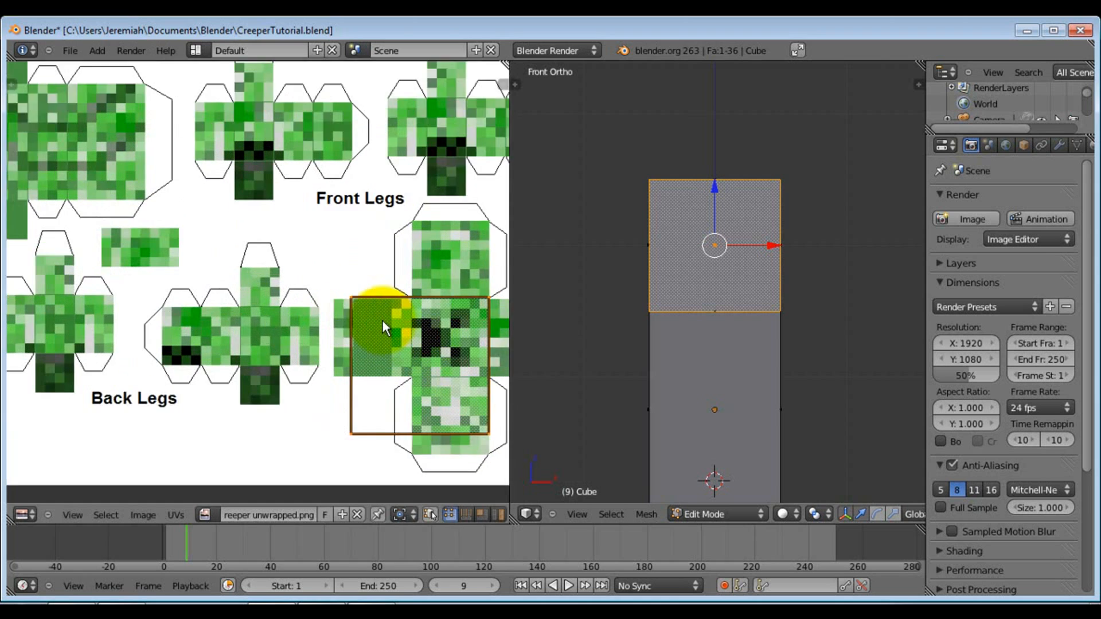
{"action": "scroll", "coordinate": [390, 325], "scroll_direction": "up", "scroll_amount": 1}
{"action": "scroll", "coordinate": [400, 340], "scroll_direction": "up", "scroll_amount": 1}
{"action": "middle_click_drag", "start_coordinate": [400, 340], "coordinate": [150, 227]}
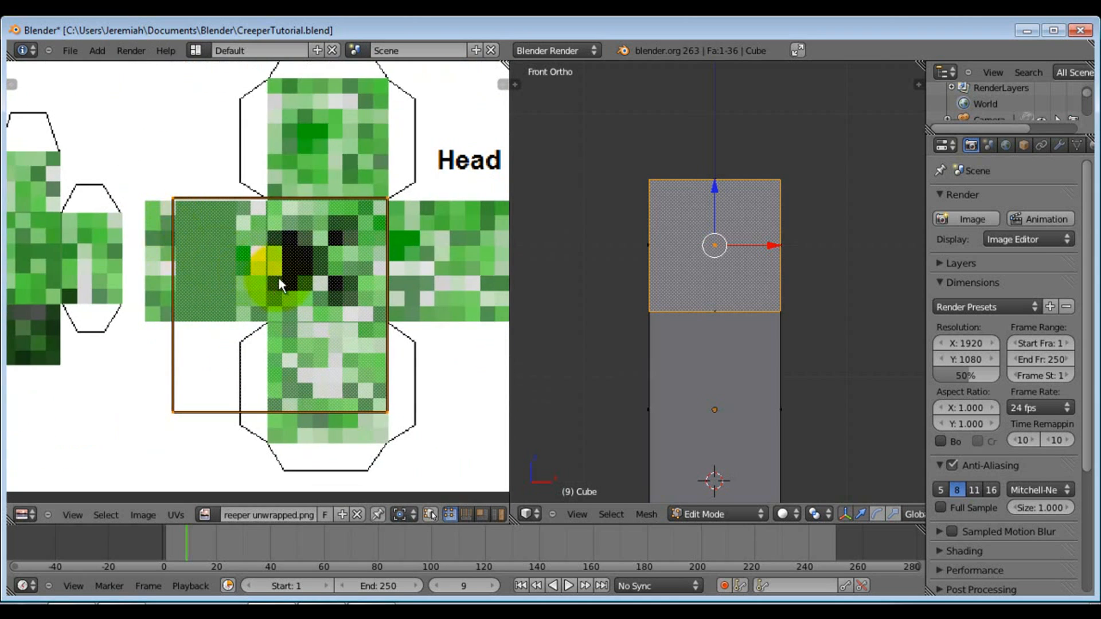
{"action": "scroll", "coordinate": [325, 277], "scroll_direction": "up", "scroll_amount": 1}
{"action": "scroll", "coordinate": [325, 278], "scroll_direction": "up", "scroll_amount": 1}
{"action": "middle_click_drag", "start_coordinate": [197, 442], "coordinate": [195, 383]}
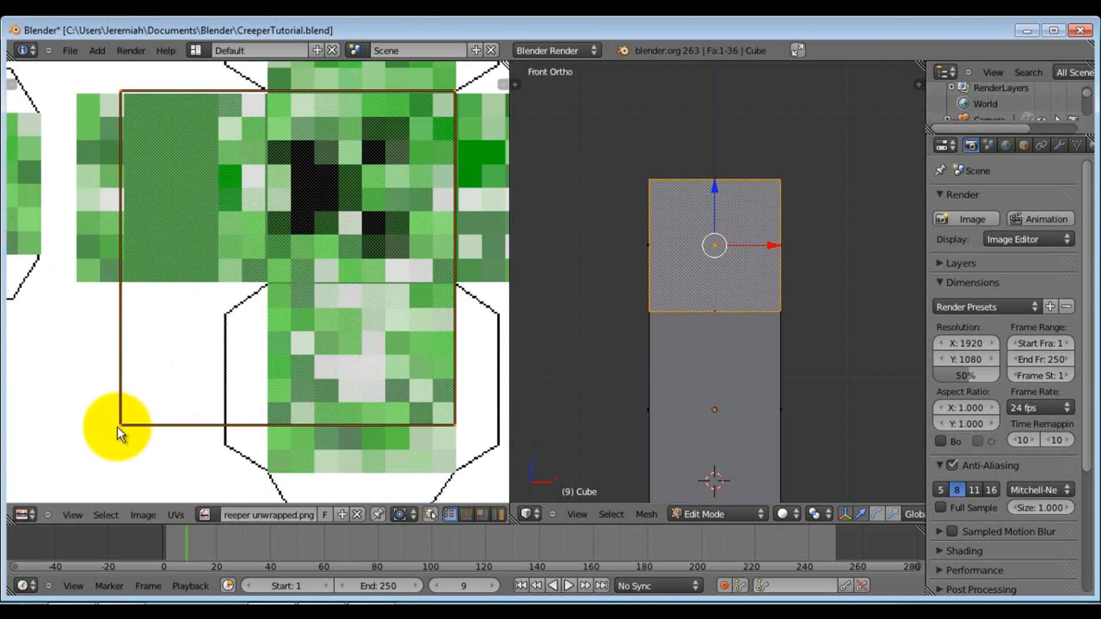
{"action": "right_click_drag", "start_coordinate": [121, 425], "coordinate": [173, 360]}
{"action": "right_click", "coordinate": [195, 305]}
{"action": "middle_click_drag", "start_coordinate": [197, 302], "coordinate": [208, 304]}
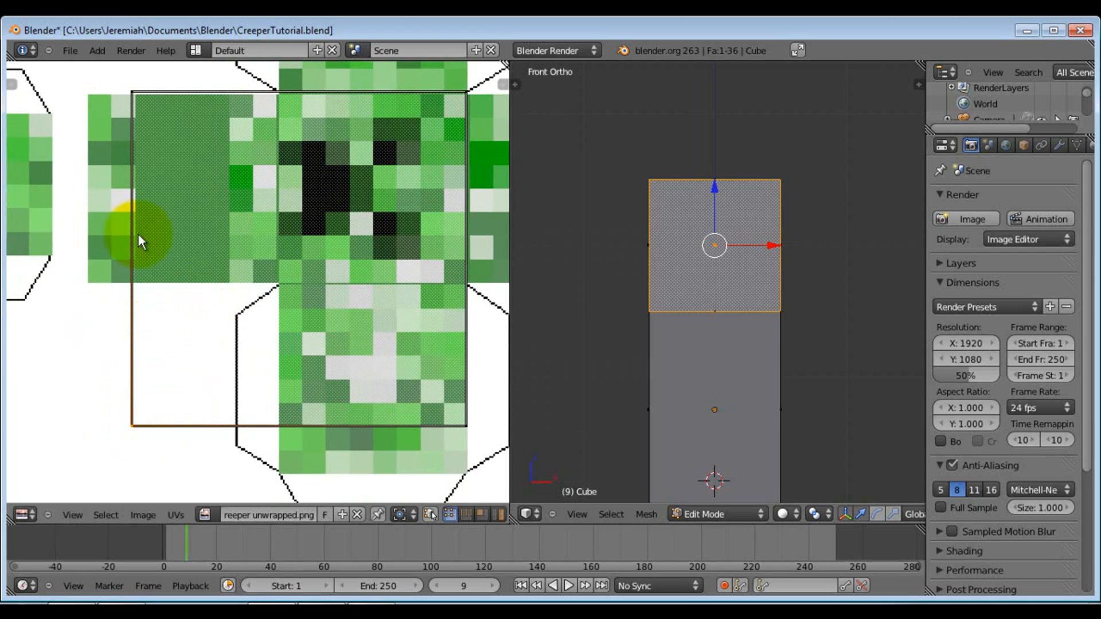
Move the UV square's upper-left corner about 74 along X onto the upper-left corner of the Creeper face
{"action": "mouse_move", "coordinate": [130, 92]}
{"action": "right_mouse_down"}
{"action": "mouse_move", "coordinate": [313, 94]}
{"action": "mouse_move", "coordinate": [136, 98]}
{"action": "right_mouse_up"}
{"action": "right_click_drag", "start_coordinate": [216, 100], "coordinate": [267, 93]}
{"action": "right_click_drag", "start_coordinate": [358, 91], "coordinate": [263, 97]}
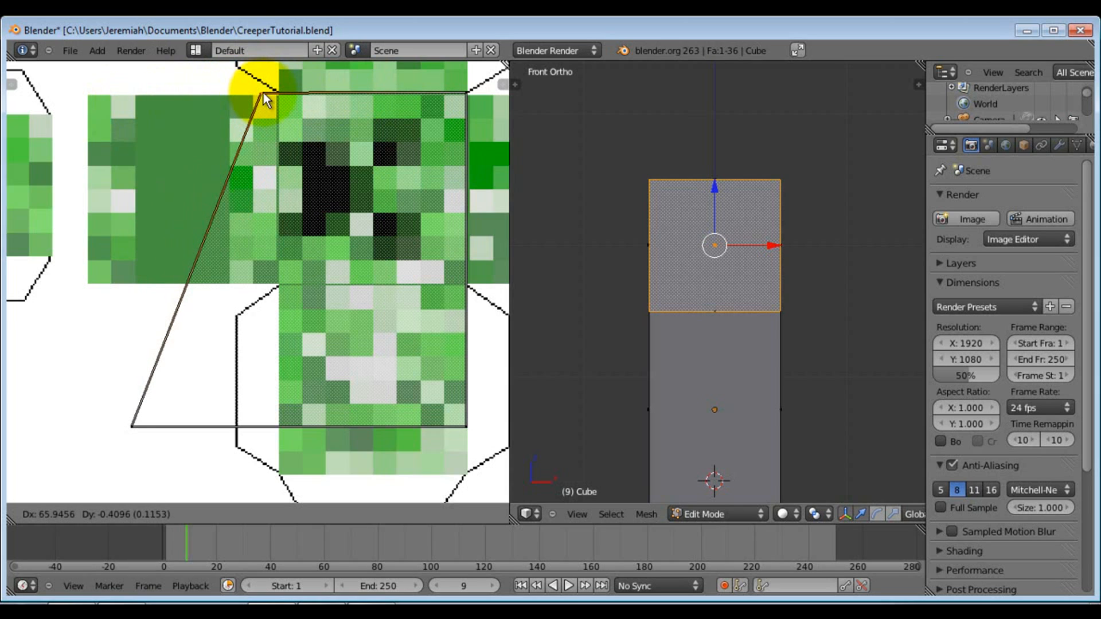
{"action": "right_click_drag", "start_coordinate": [263, 93], "coordinate": [218, 91]}
{"action": "key", "text": "y"}
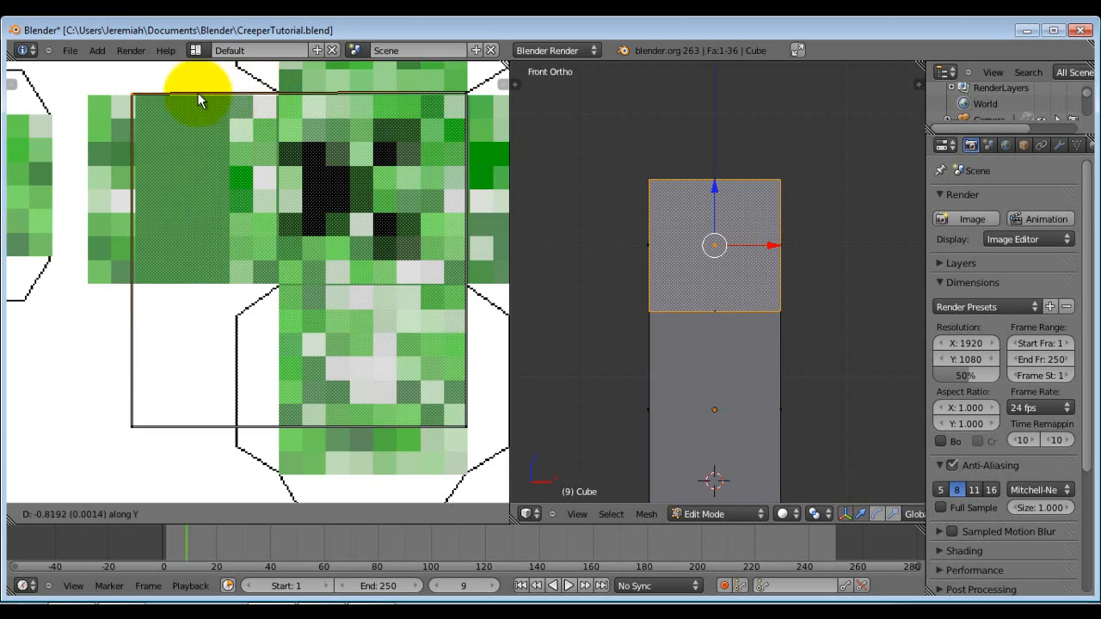
{"action": "right_click_drag", "start_coordinate": [288, 94], "coordinate": [284, 133]}
{"action": "key", "text": "x"}
{"action": "left_click", "coordinate": [278, 132]}
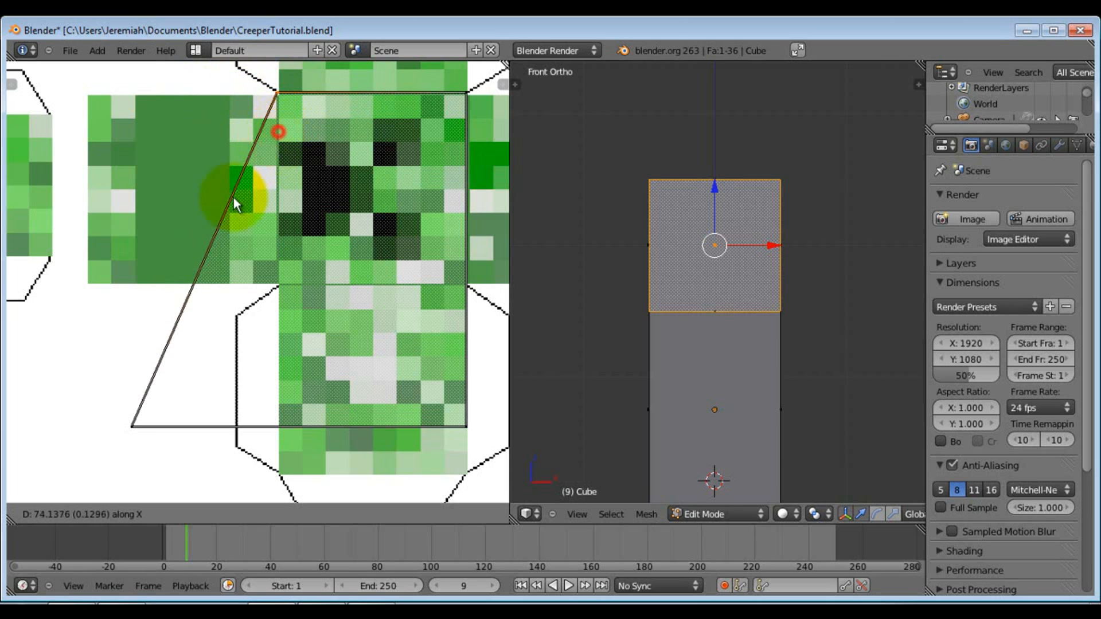
Move the UV square's lower-left corner about 75 along X to line up with the Creeper face's left edge
{"action": "right_click", "coordinate": [130, 428]}
{"action": "key", "text": "g"}
{"action": "key", "text": "x"}
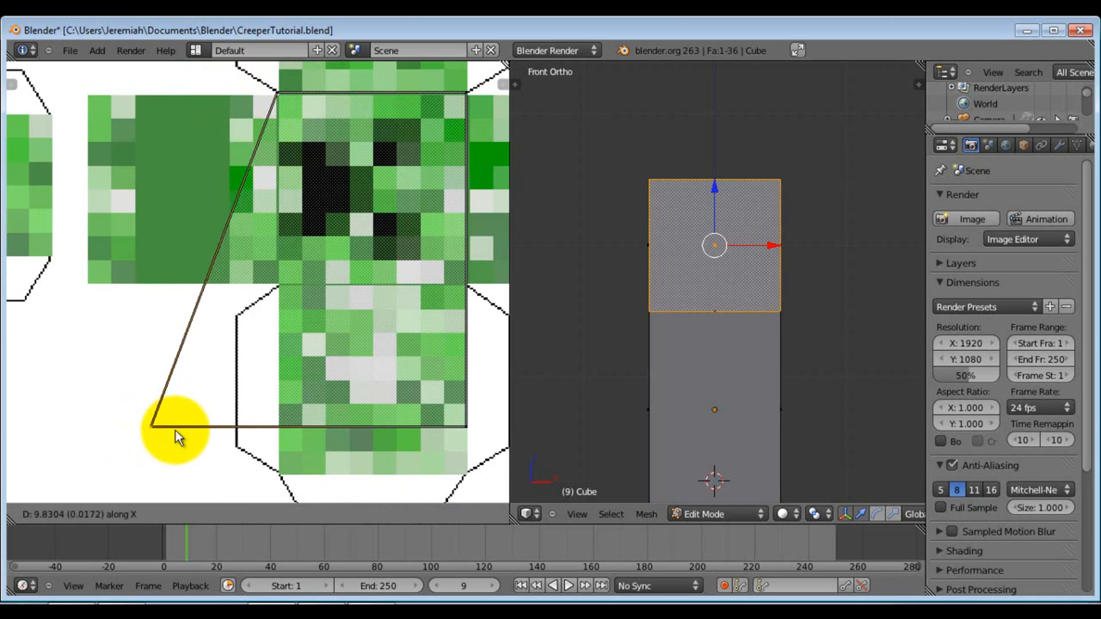
{"action": "left_click", "coordinate": [278, 416]}
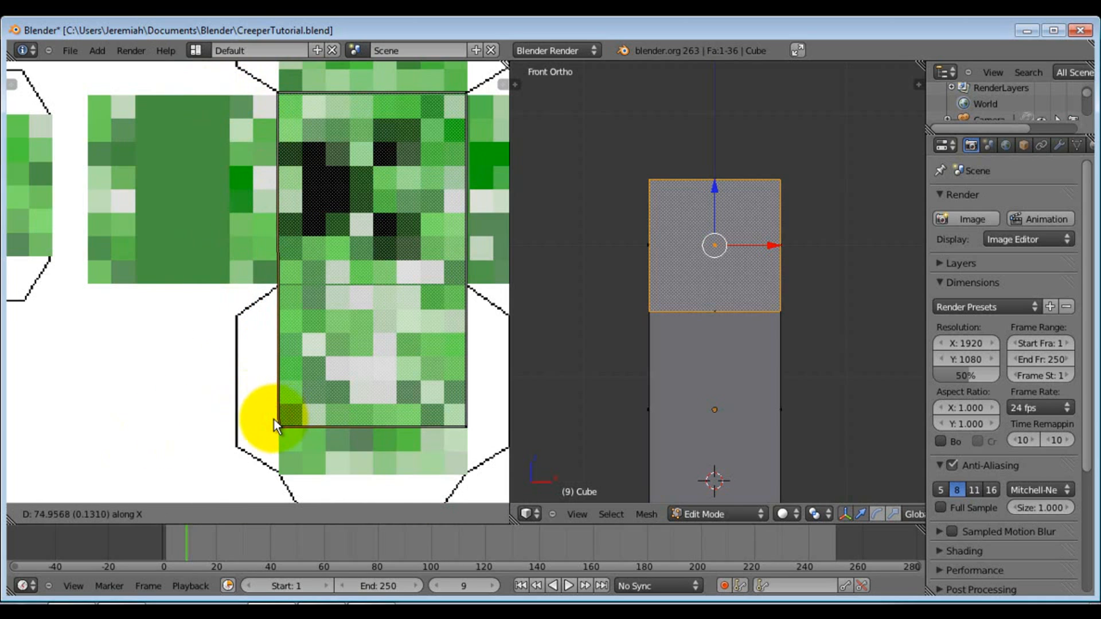
Box-select the UV shape's two lower corners and move them about 74 along Y to the Creeper face's bottom edge
{"action": "key", "text": "b"}
{"action": "left_click_drag", "start_coordinate": [207, 397], "coordinate": [401, 465]}
{"action": "key", "text": "g"}
{"action": "key", "text": "y"}
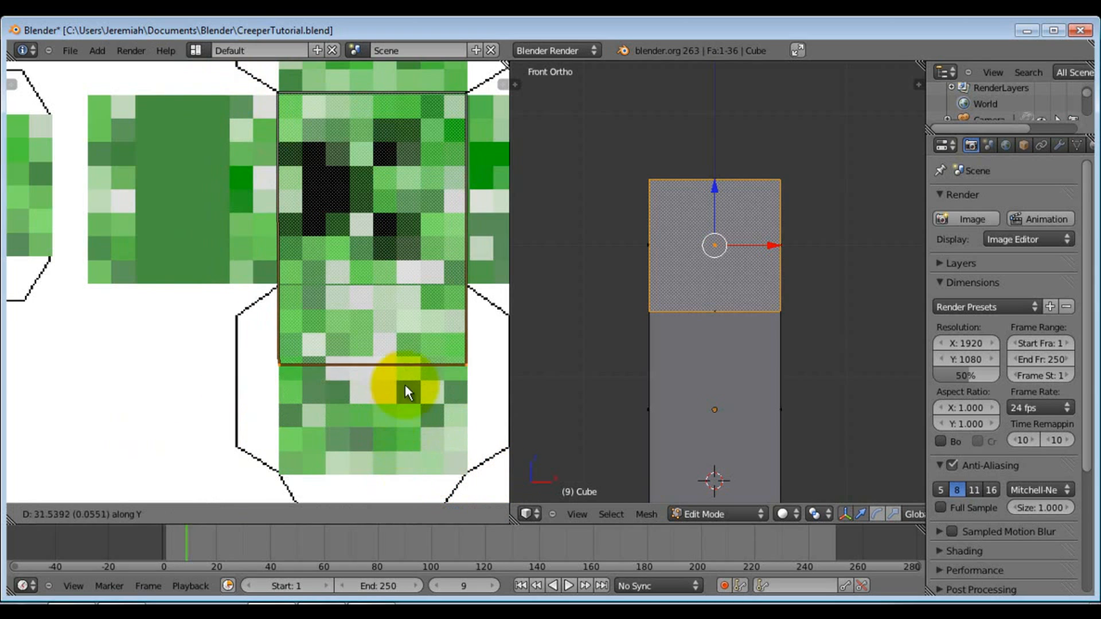
{"action": "left_click", "coordinate": [404, 320]}
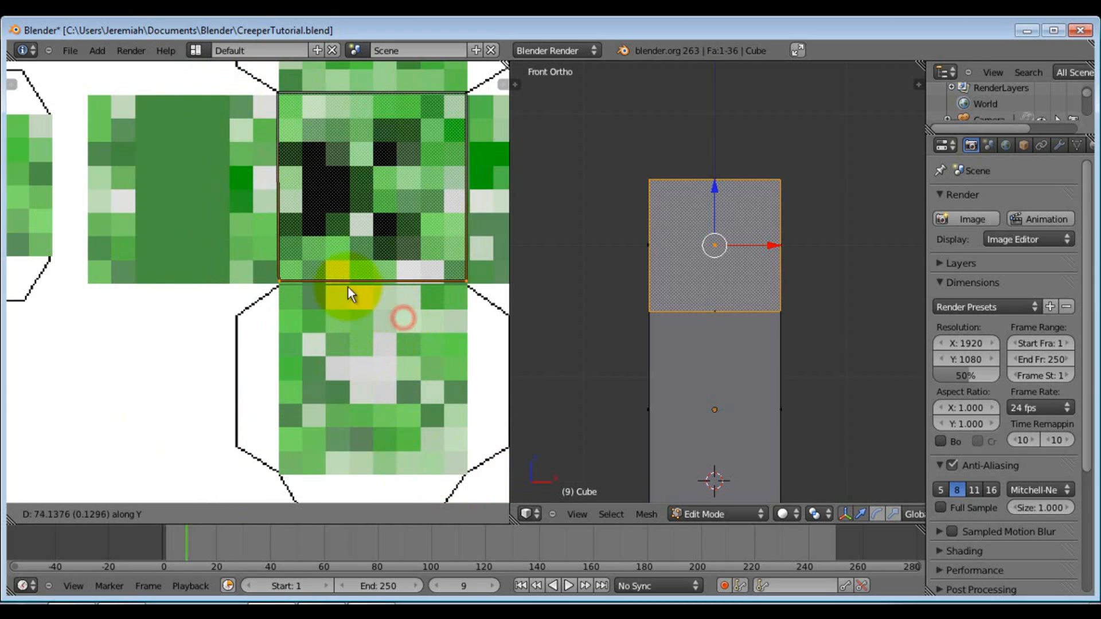
Nudge the UV shape's lower-left corner slightly to the left to straighten its left edge
{"action": "scroll", "coordinate": [310, 269], "scroll_direction": "up", "scroll_amount": 2}
{"action": "scroll", "coordinate": [343, 171], "scroll_direction": "up", "scroll_amount": 2}
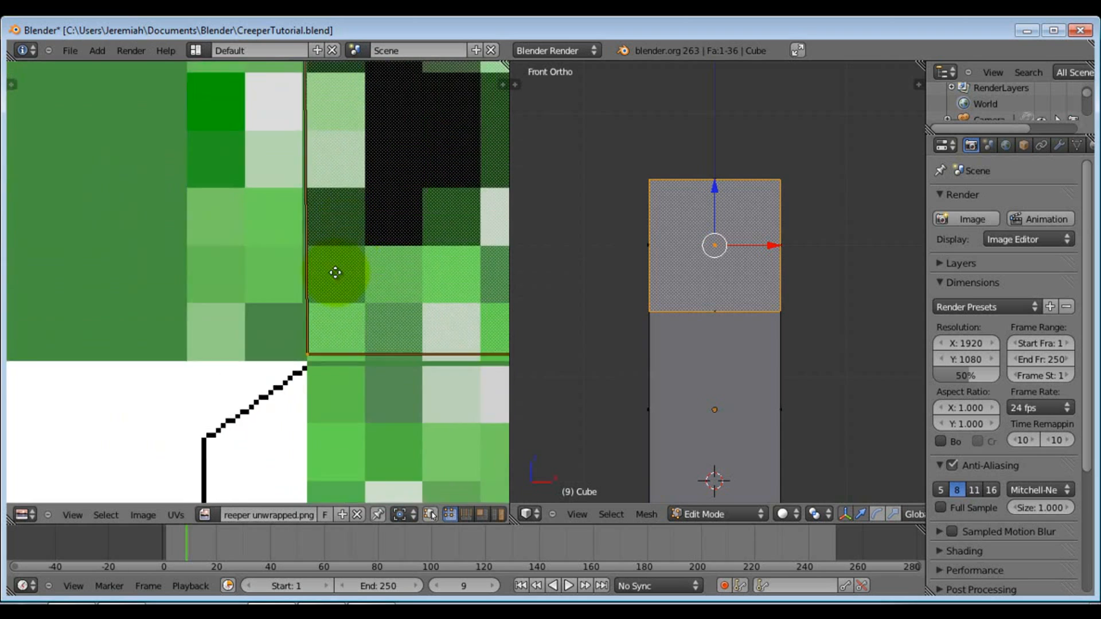
{"action": "left_click", "coordinate": [294, 389]}
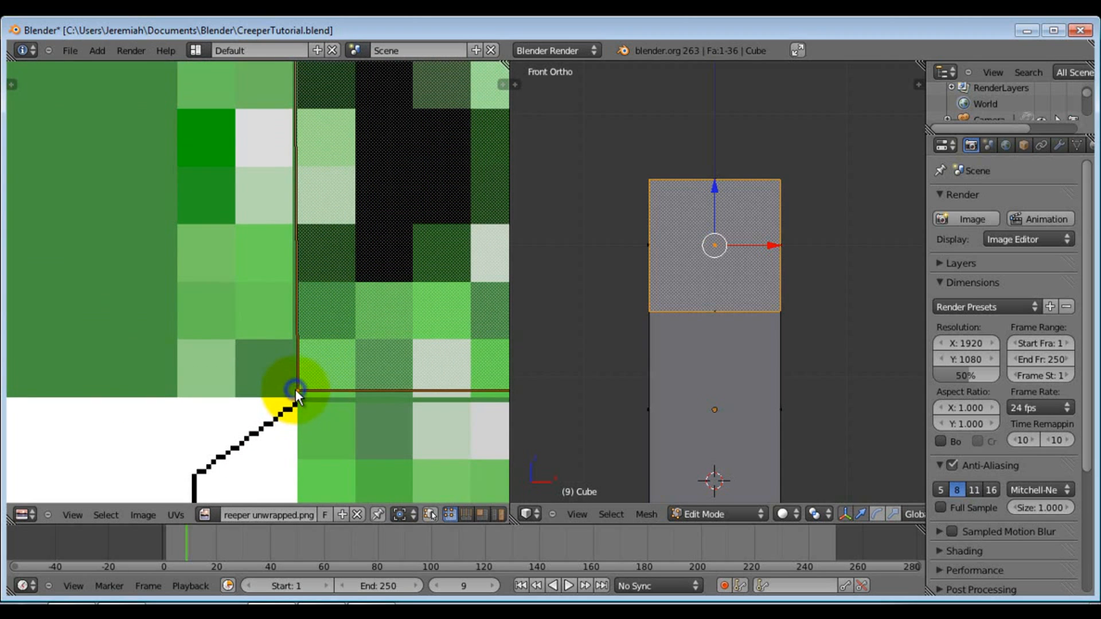
{"action": "left_click_drag", "start_coordinate": [295, 390], "coordinate": [290, 388]}
Move the UV shape's upper-left corner about 0.5 along X and -1.65 along Y onto the Creeper face's upper-left corner
{"action": "scroll", "coordinate": [298, 379], "scroll_direction": "down", "scroll_amount": 6}
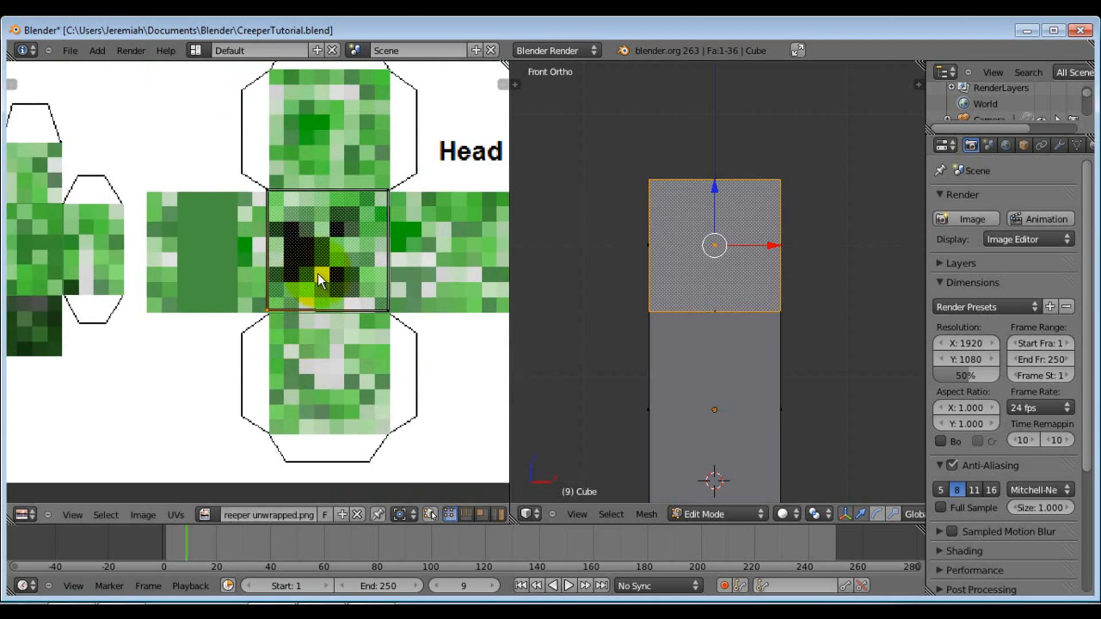
{"action": "scroll", "coordinate": [246, 191], "scroll_direction": "up", "scroll_amount": 3}
{"action": "middle_click_drag", "start_coordinate": [292, 177], "coordinate": [266, 295]}
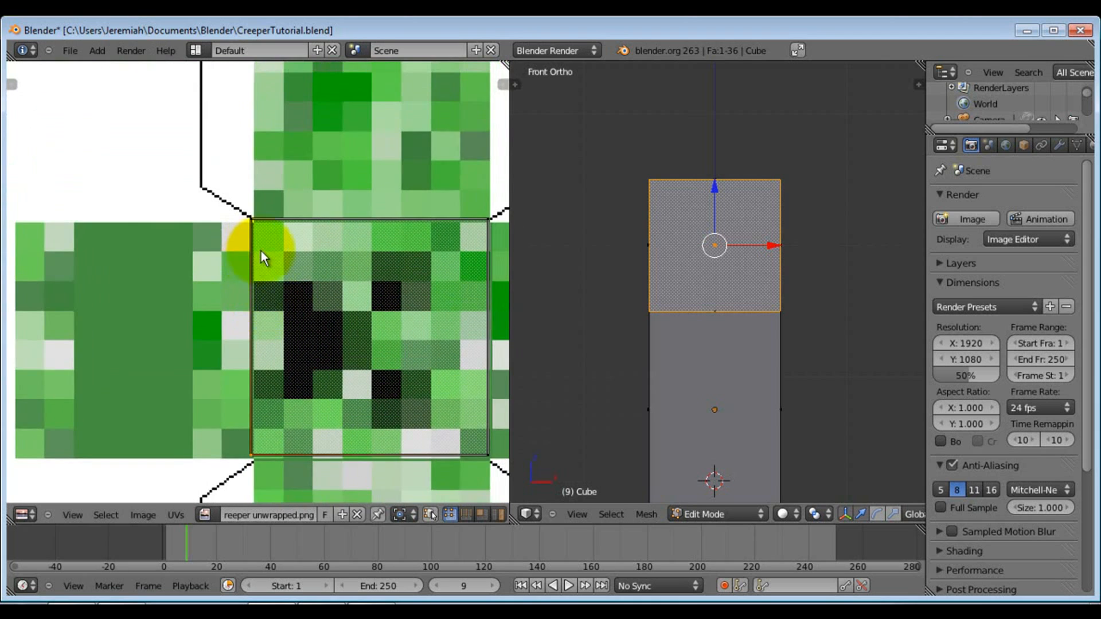
{"action": "scroll", "coordinate": [261, 250], "scroll_direction": "up", "scroll_amount": 2}
{"action": "middle_click_drag", "start_coordinate": [289, 246], "coordinate": [290, 193]}
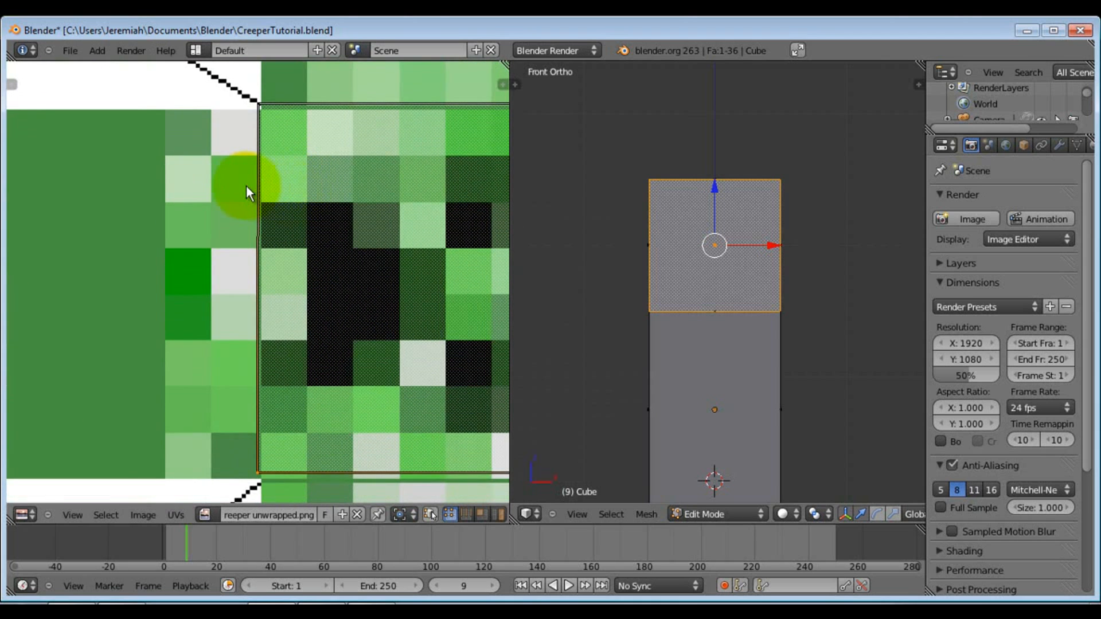
{"action": "scroll", "coordinate": [295, 155], "scroll_direction": "up", "scroll_amount": 4}
{"action": "middle_click_drag", "start_coordinate": [288, 162], "coordinate": [304, 344]}
{"action": "scroll", "coordinate": [306, 276], "scroll_direction": "up", "scroll_amount": 1}
{"action": "middle_click_drag", "start_coordinate": [300, 268], "coordinate": [299, 286]}
{"action": "scroll", "coordinate": [254, 167], "scroll_direction": "up", "scroll_amount": 4}
{"action": "middle_click_drag", "start_coordinate": [301, 176], "coordinate": [256, 322]}
{"action": "scroll", "coordinate": [256, 321], "scroll_direction": "up", "scroll_amount": 1}
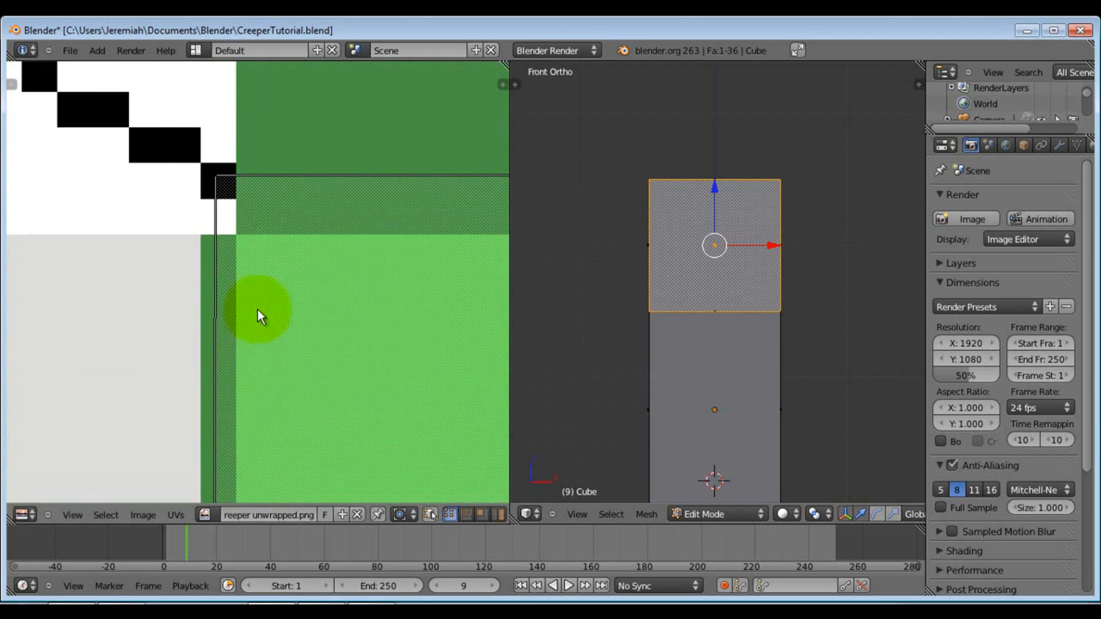
{"action": "scroll", "coordinate": [229, 178], "scroll_direction": "up", "scroll_amount": 5}
{"action": "middle_click_drag", "start_coordinate": [229, 189], "coordinate": [252, 329]}
{"action": "right_click", "coordinate": [153, 100]}
{"action": "key", "text": "g"}
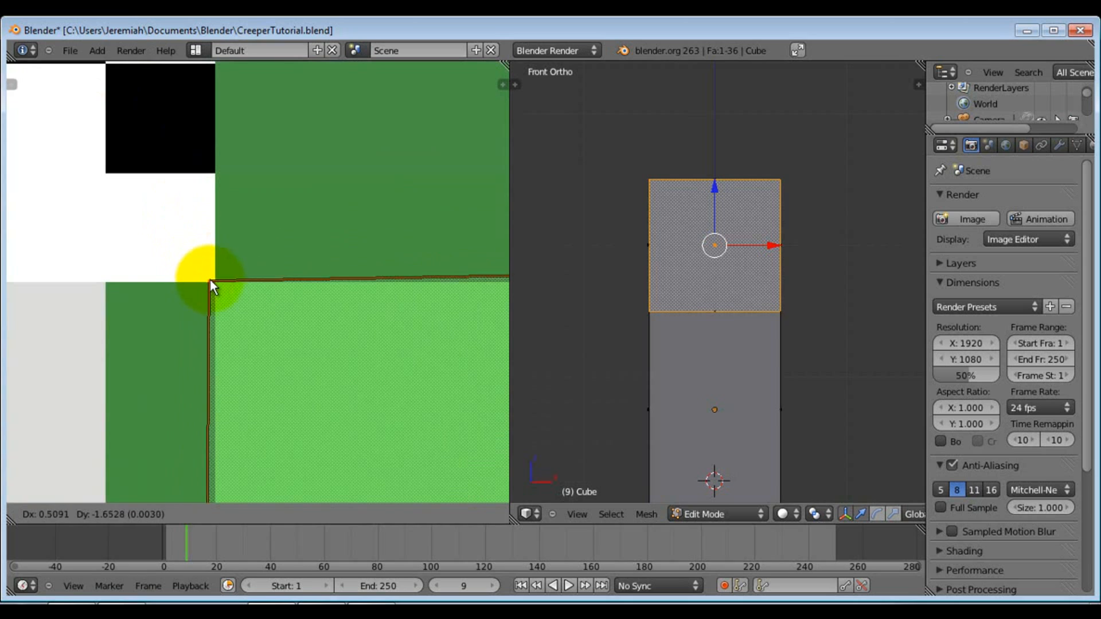
{"action": "left_click", "coordinate": [212, 278]}
Fine-tune the UV shape's upper-left corner about -0.03 along Y to meet the face's top edge exactly
{"action": "scroll", "coordinate": [211, 289], "scroll_direction": "up", "scroll_amount": 3}
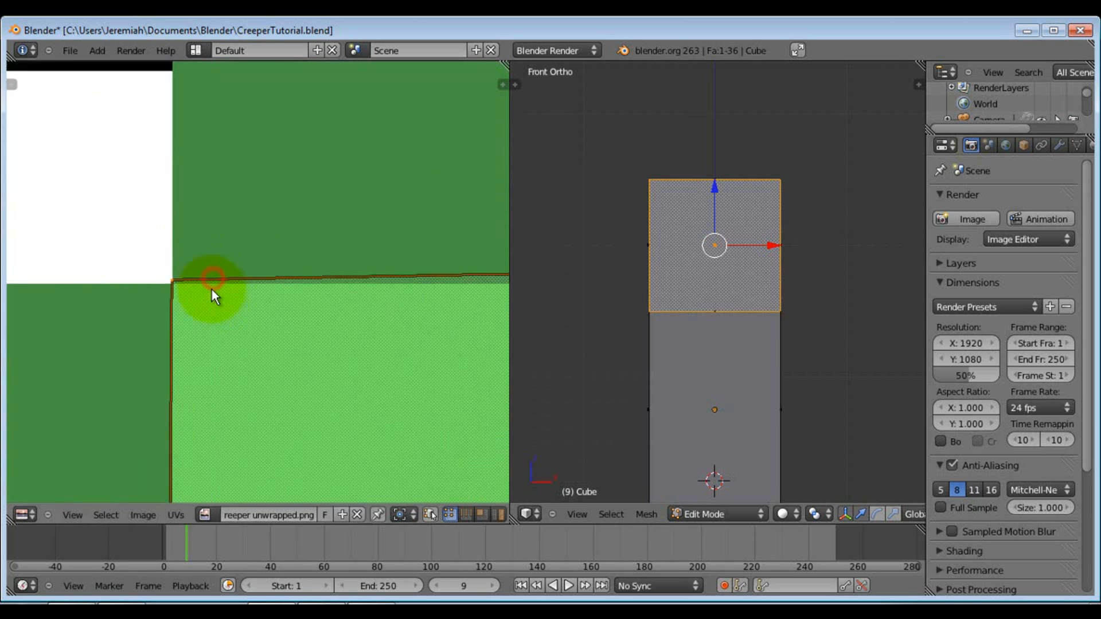
{"action": "scroll", "coordinate": [212, 290], "scroll_direction": "up", "scroll_amount": 3}
{"action": "middle_click_drag", "start_coordinate": [171, 293], "coordinate": [248, 263]}
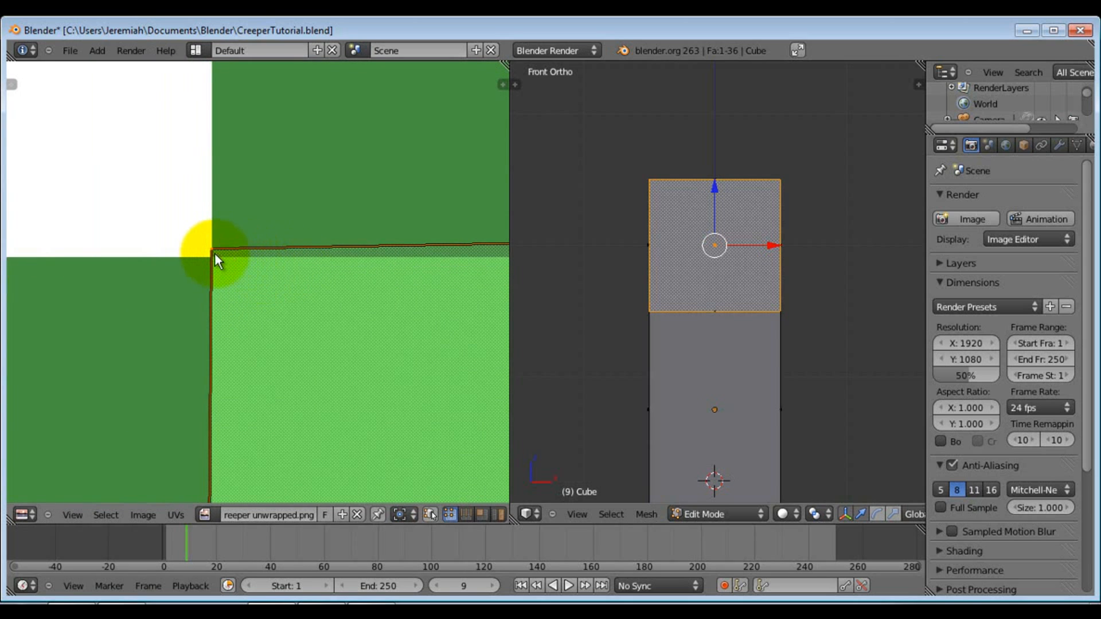
{"action": "key", "text": "g"}
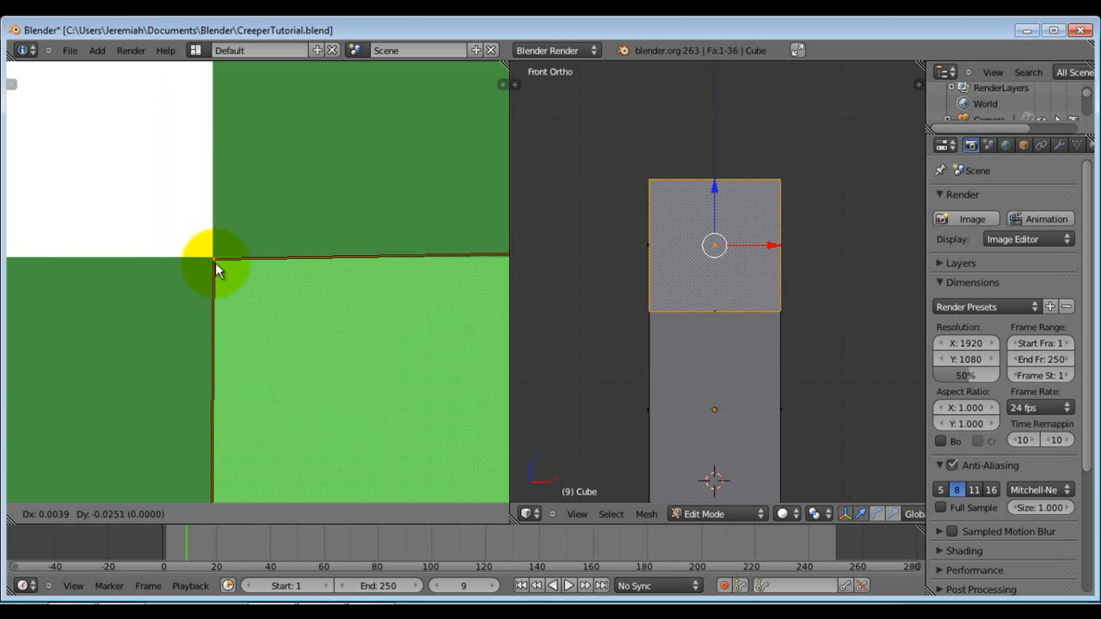
{"action": "key", "text": "ctrl"}
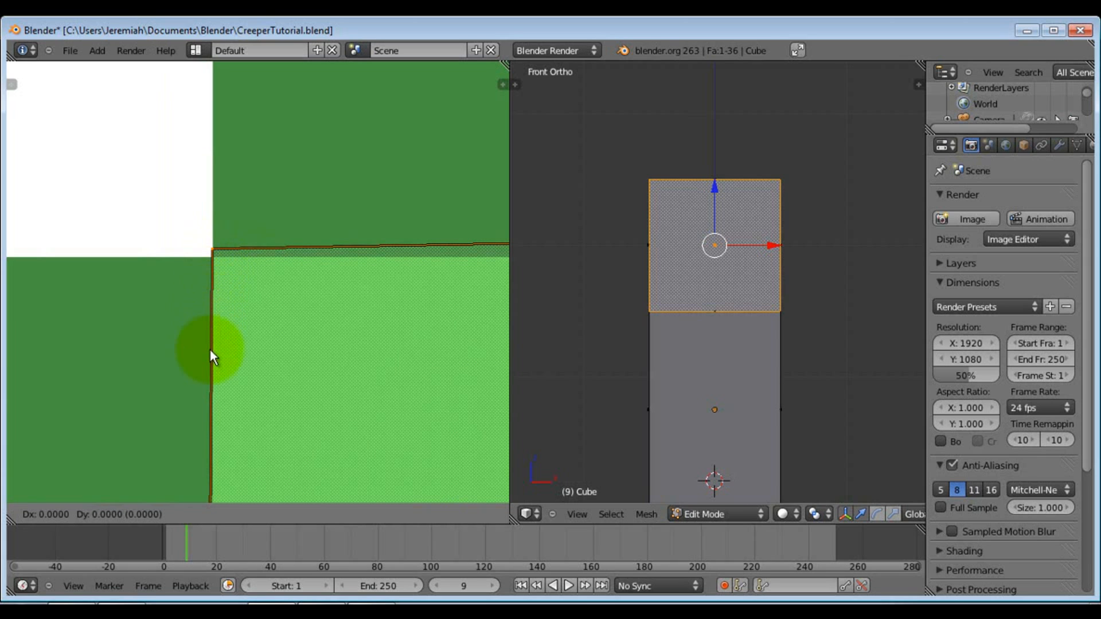
{"action": "left_click", "coordinate": [215, 266]}
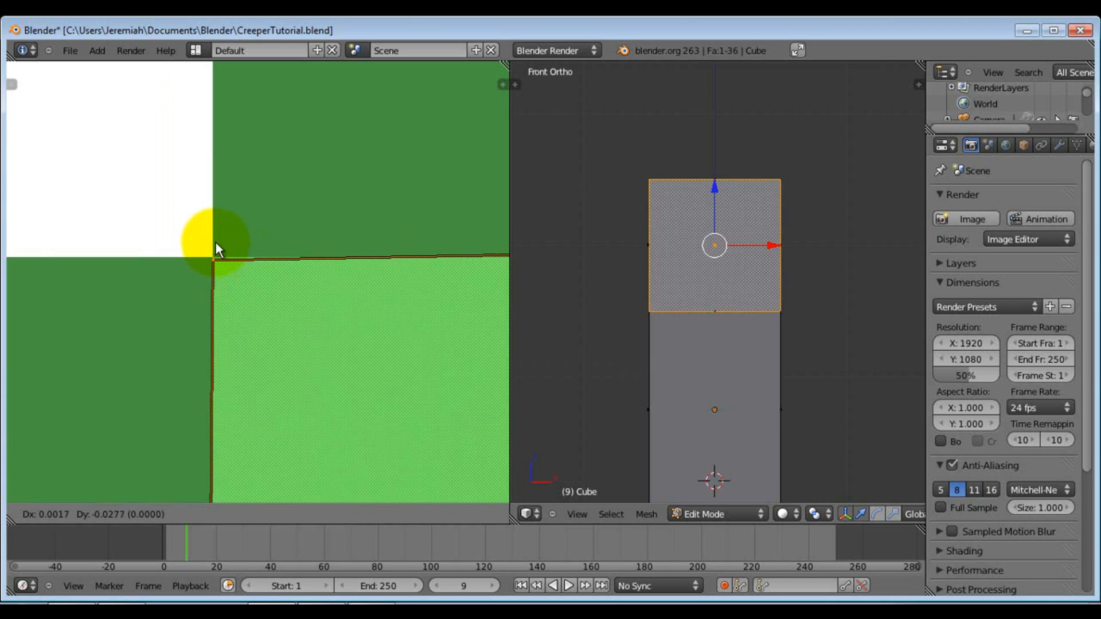
{"action": "left_click", "coordinate": [217, 225]}
Move the UV shape's lower-left corner about 0.74 along X and -1.65 along Y to the Creeper face's lower-left corner
{"action": "scroll", "coordinate": [228, 243], "scroll_direction": "down", "scroll_amount": 7}
{"action": "scroll", "coordinate": [209, 242], "scroll_direction": "up", "scroll_amount": 5}
{"action": "middle_click_drag", "start_coordinate": [330, 319], "coordinate": [339, 23]}
{"action": "scroll", "coordinate": [346, 263], "scroll_direction": "down", "scroll_amount": 11}
{"action": "middle_click_drag", "start_coordinate": [369, 334], "coordinate": [305, 3]}
{"action": "middle_click_drag", "start_coordinate": [270, 272], "coordinate": [328, 14]}
{"action": "middle_click_drag", "start_coordinate": [334, 360], "coordinate": [342, 20]}
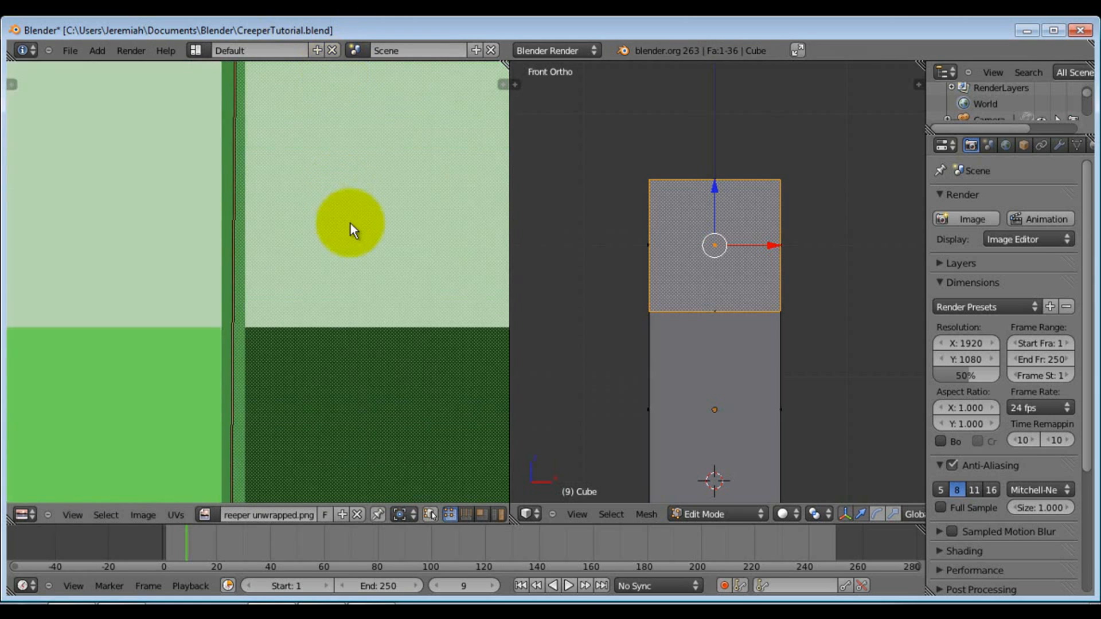
{"action": "middle_click_drag", "start_coordinate": [364, 373], "coordinate": [350, 158]}
{"action": "scroll", "coordinate": [349, 401], "scroll_direction": "down", "scroll_amount": 5}
{"action": "middle_click_drag", "start_coordinate": [311, 477], "coordinate": [217, 270]}
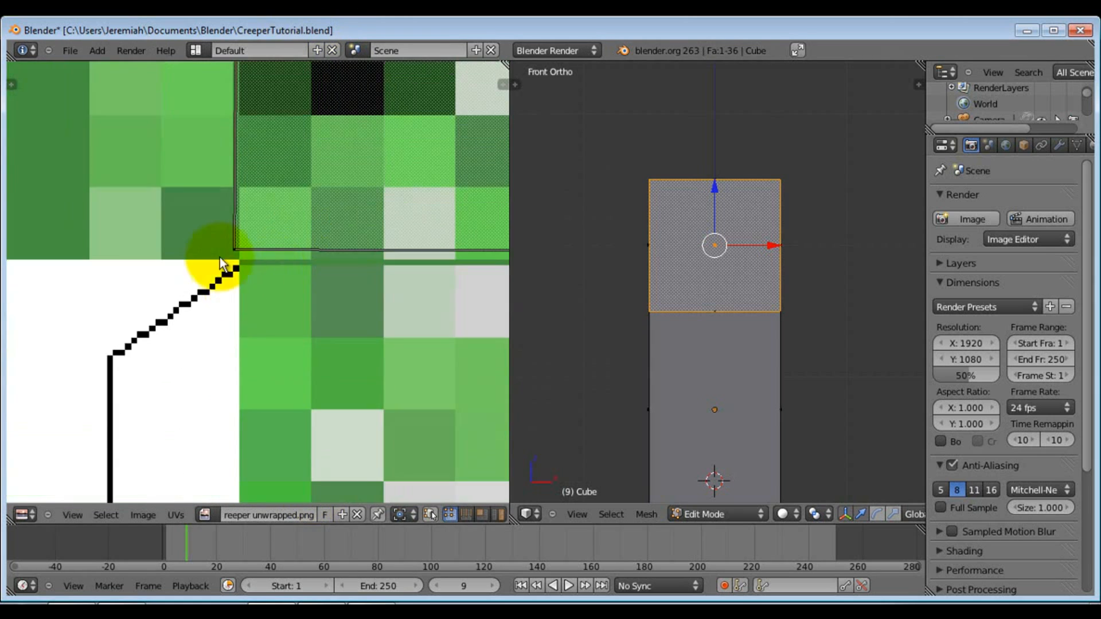
{"action": "scroll", "coordinate": [203, 250], "scroll_direction": "up", "scroll_amount": 4}
{"action": "scroll", "coordinate": [184, 181], "scroll_direction": "up", "scroll_amount": 1}
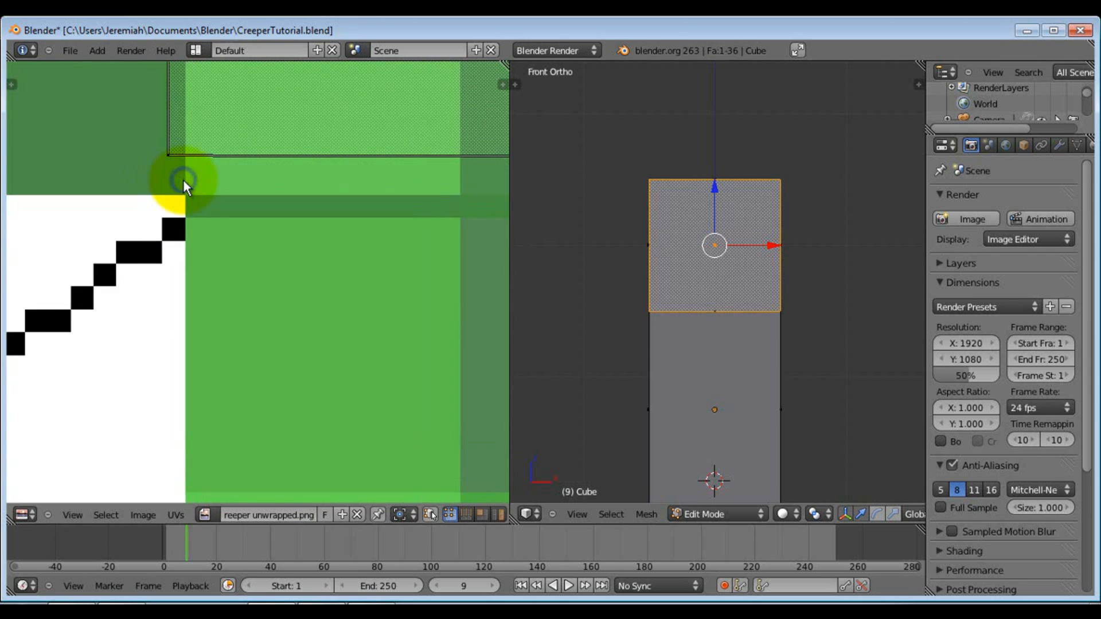
{"action": "key", "text": "g"}
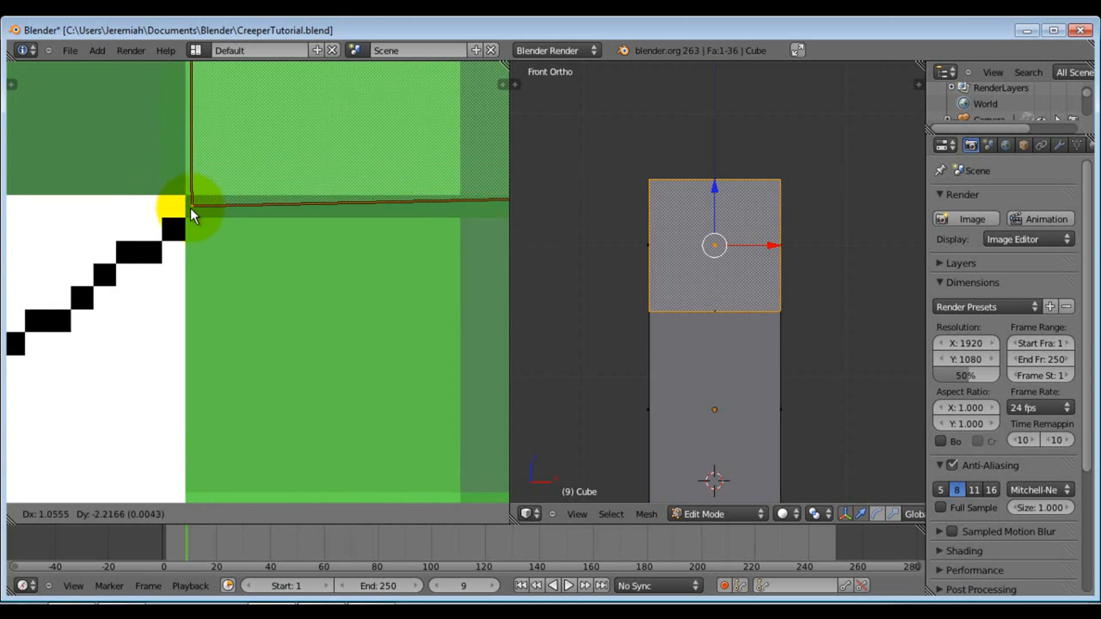
{"action": "left_click", "coordinate": [184, 194]}
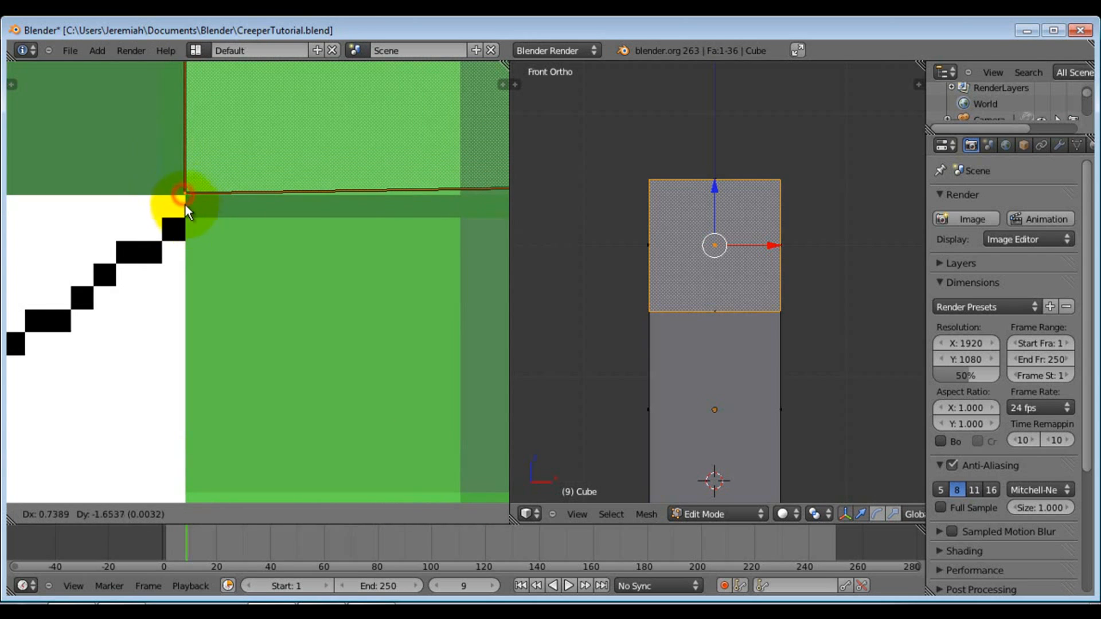
Fine-tune the UV shape's lower-left corner about -0.1 along Y so it sits on the face's bottom edge
{"action": "scroll", "coordinate": [148, 177], "scroll_direction": "up", "scroll_amount": 5}
{"action": "middle_click_drag", "start_coordinate": [191, 210], "coordinate": [448, 422]}
{"action": "scroll", "coordinate": [273, 188], "scroll_direction": "up", "scroll_amount": 4}
{"action": "scroll", "coordinate": [356, 154], "scroll_direction": "up", "scroll_amount": 4}
{"action": "middle_click_drag", "start_coordinate": [368, 133], "coordinate": [212, 395]}
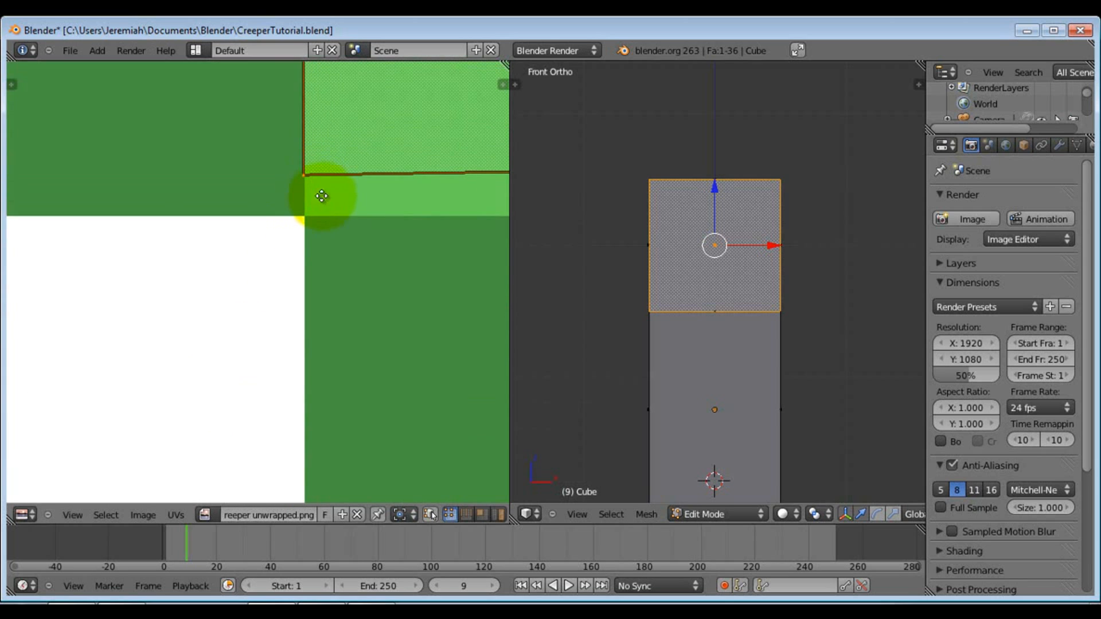
{"action": "middle_click_drag", "start_coordinate": [322, 196], "coordinate": [287, 215]}
{"action": "key", "text": "g"}
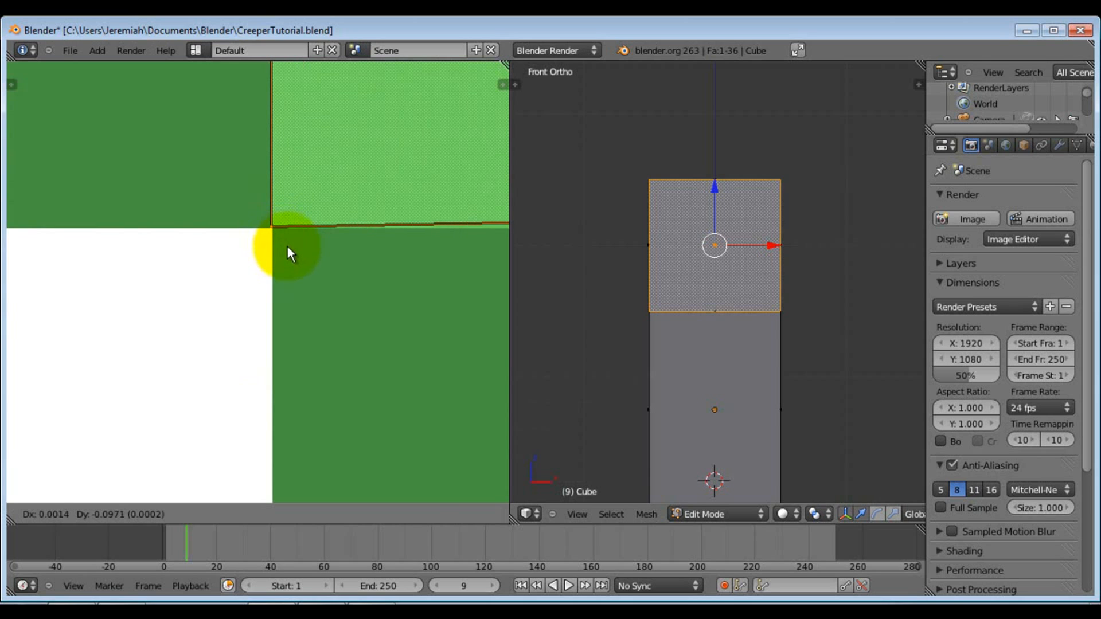
{"action": "left_click", "coordinate": [338, 236]}
Move the UV shape's lower-right corner about 0.47 along X and -1.55 along Y to the face's lower-right corner
{"action": "scroll", "coordinate": [347, 247], "scroll_direction": "down", "scroll_amount": 8}
{"action": "scroll", "coordinate": [184, 278], "scroll_direction": "up", "scroll_amount": 8}
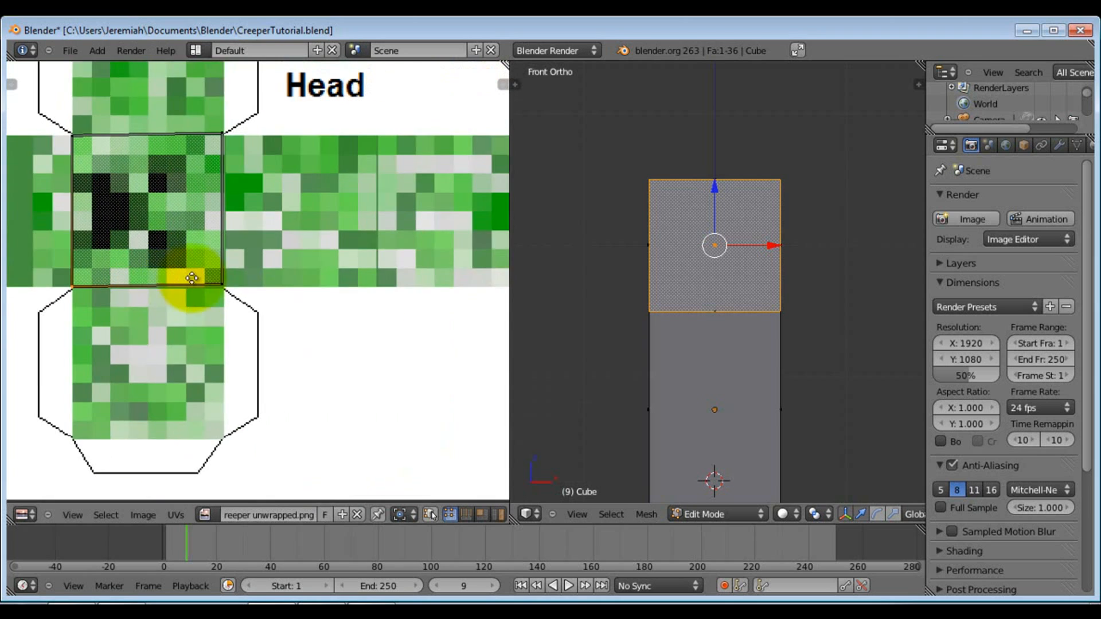
{"action": "middle_click_drag", "start_coordinate": [98, 297], "coordinate": [469, 231]}
{"action": "scroll", "coordinate": [391, 225], "scroll_direction": "up", "scroll_amount": 5}
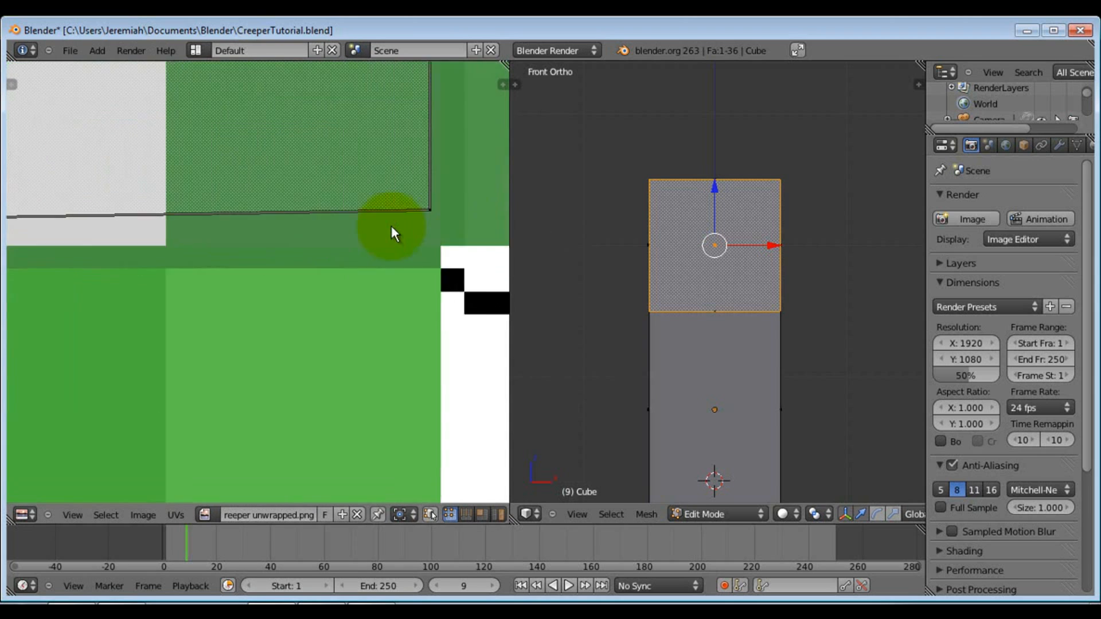
{"action": "scroll", "coordinate": [337, 188], "scroll_direction": "up", "scroll_amount": 1}
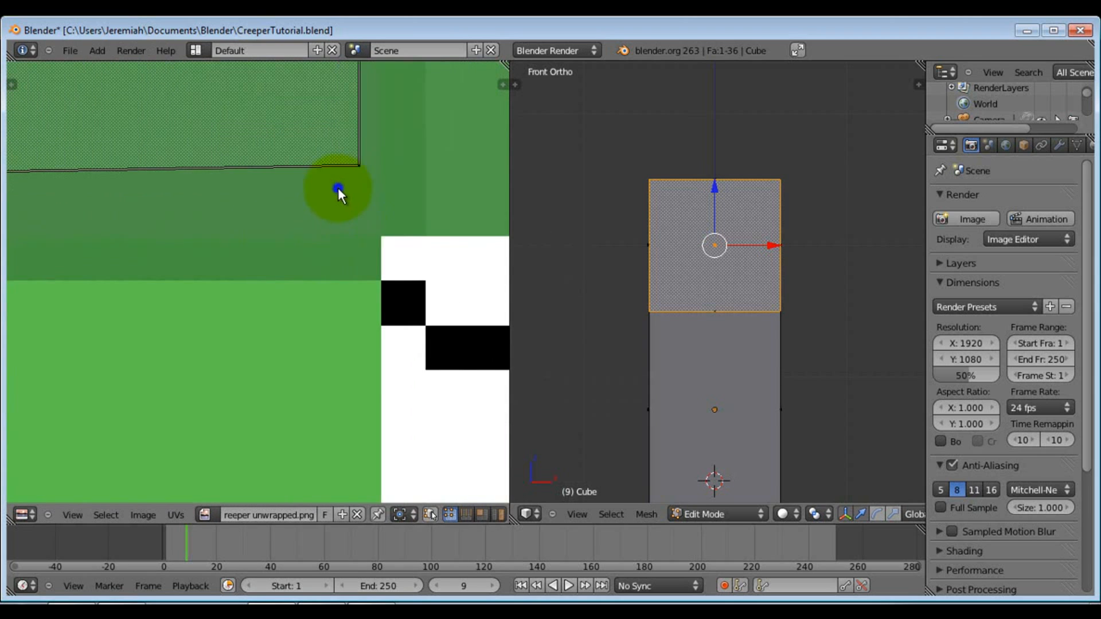
{"action": "key", "text": "g"}
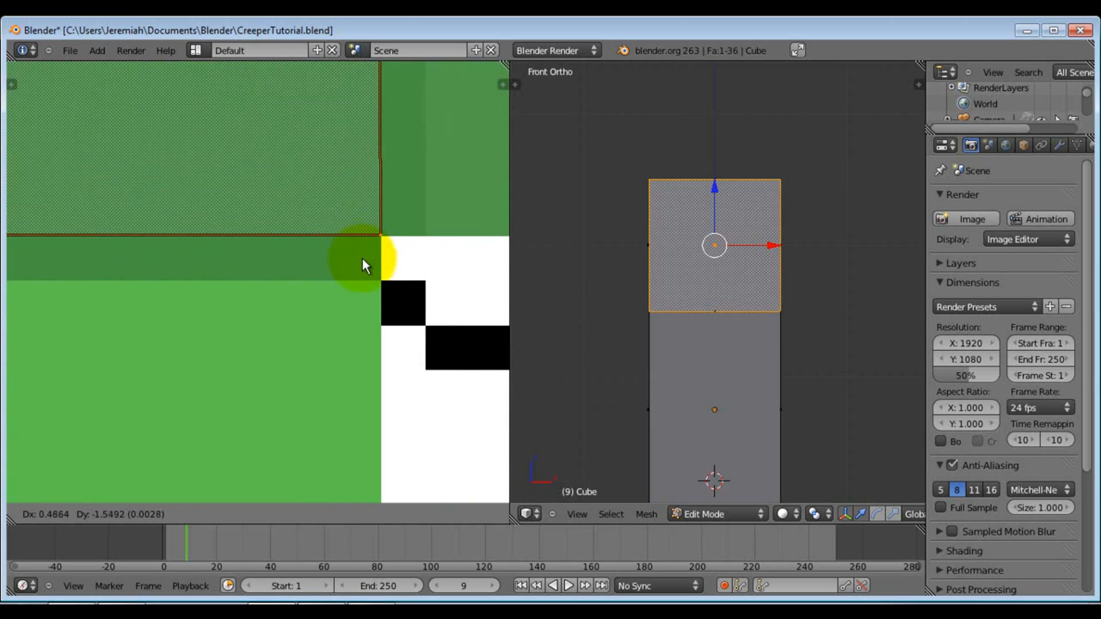
{"action": "left_click", "coordinate": [363, 259]}
Fine-tune the UV shape's lower-right corner about -0.04 along X and -0.02 along Y onto the exact pixel corner
{"action": "scroll", "coordinate": [390, 232], "scroll_direction": "up", "scroll_amount": 5}
{"action": "scroll", "coordinate": [292, 235], "scroll_direction": "up", "scroll_amount": 5}
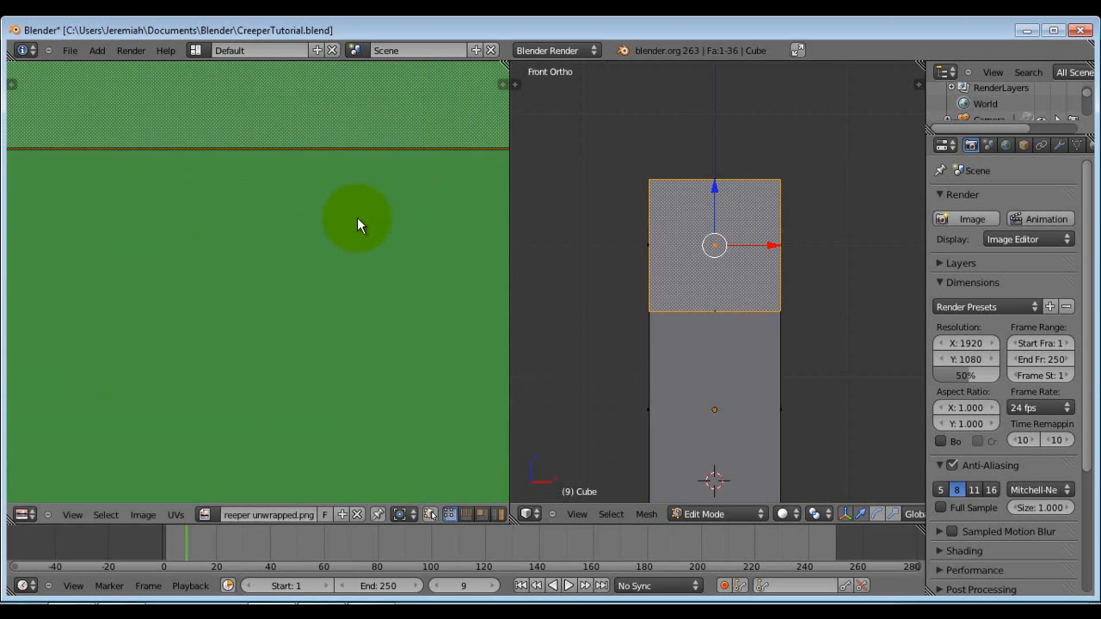
{"action": "middle_click_drag", "start_coordinate": [357, 218], "coordinate": [2, 300]}
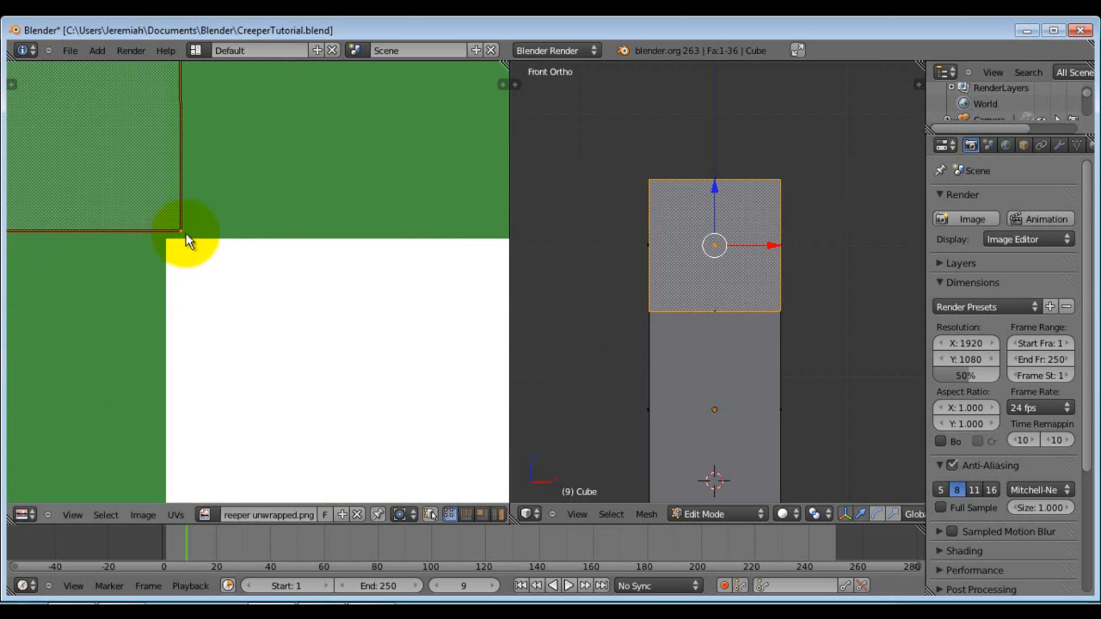
{"action": "key", "text": "g"}
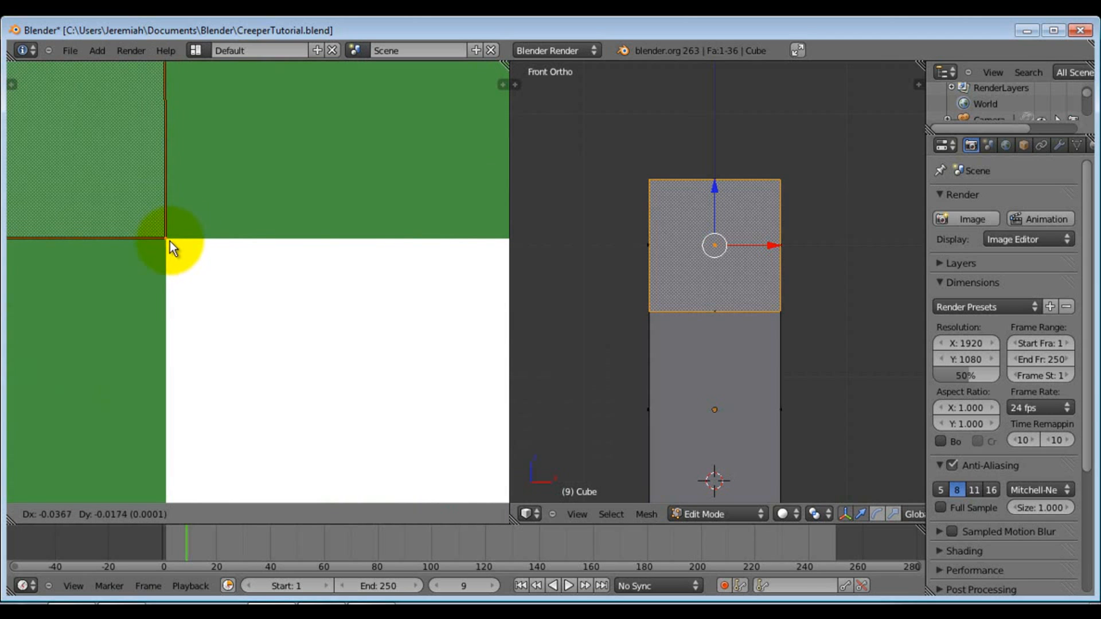
{"action": "left_click", "coordinate": [180, 221]}
Select the UV shape's upper-right corner and move it close to the Creeper face's upper-right corner
{"action": "scroll", "coordinate": [182, 221], "scroll_direction": "down", "scroll_amount": 3}
{"action": "scroll", "coordinate": [228, 192], "scroll_direction": "down", "scroll_amount": 2}
{"action": "middle_click_drag", "start_coordinate": [225, 217], "coordinate": [227, 461]}
{"action": "scroll", "coordinate": [246, 152], "scroll_direction": "up", "scroll_amount": 6}
{"action": "middle_click_drag", "start_coordinate": [248, 144], "coordinate": [284, 466]}
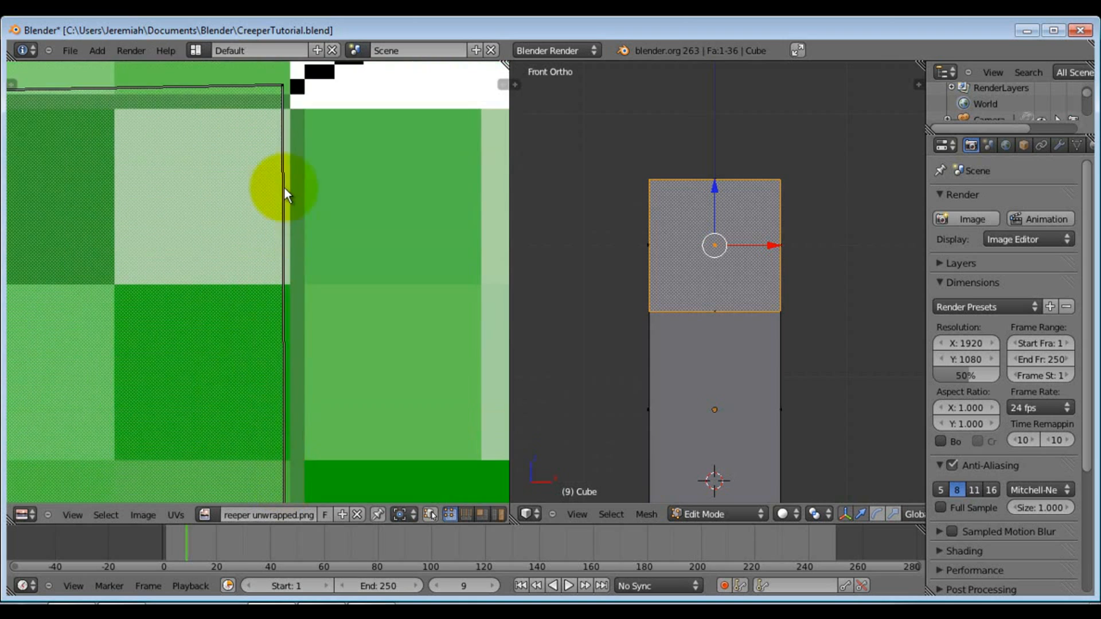
{"action": "middle_click_drag", "start_coordinate": [284, 227], "coordinate": [283, 365]}
{"action": "scroll", "coordinate": [278, 149], "scroll_direction": "up", "scroll_amount": 4}
{"action": "scroll", "coordinate": [292, 151], "scroll_direction": "up", "scroll_amount": 1}
{"action": "middle_click_drag", "start_coordinate": [288, 166], "coordinate": [231, 273]}
{"action": "scroll", "coordinate": [267, 225], "scroll_direction": "up", "scroll_amount": 4}
{"action": "scroll", "coordinate": [267, 225], "scroll_direction": "up", "scroll_amount": 2}
{"action": "middle_click_drag", "start_coordinate": [292, 226], "coordinate": [245, 460]}
{"action": "right_click", "coordinate": [253, 243]}
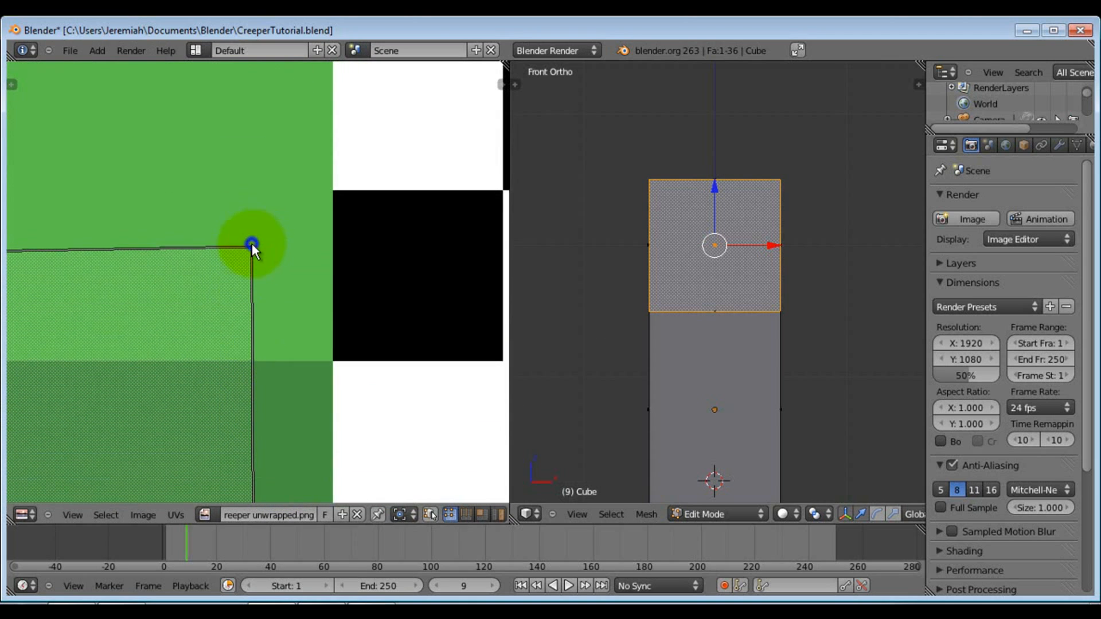
{"action": "key", "text": "g"}
{"action": "left_click", "coordinate": [335, 397]}
Refine the UV shape's upper-right corner with small moves down and left until it sits exactly on the face's pixel corner
{"action": "scroll", "coordinate": [338, 375], "scroll_direction": "down", "scroll_amount": 5}
{"action": "middle_click_drag", "start_coordinate": [344, 355], "coordinate": [384, 187]}
{"action": "scroll", "coordinate": [377, 150], "scroll_direction": "up", "scroll_amount": 6}
{"action": "middle_click_drag", "start_coordinate": [303, 246], "coordinate": [200, 408]}
{"action": "middle_click_drag", "start_coordinate": [378, 136], "coordinate": [299, 273]}
{"action": "scroll", "coordinate": [345, 194], "scroll_direction": "up", "scroll_amount": 1}
{"action": "key", "text": "g"}
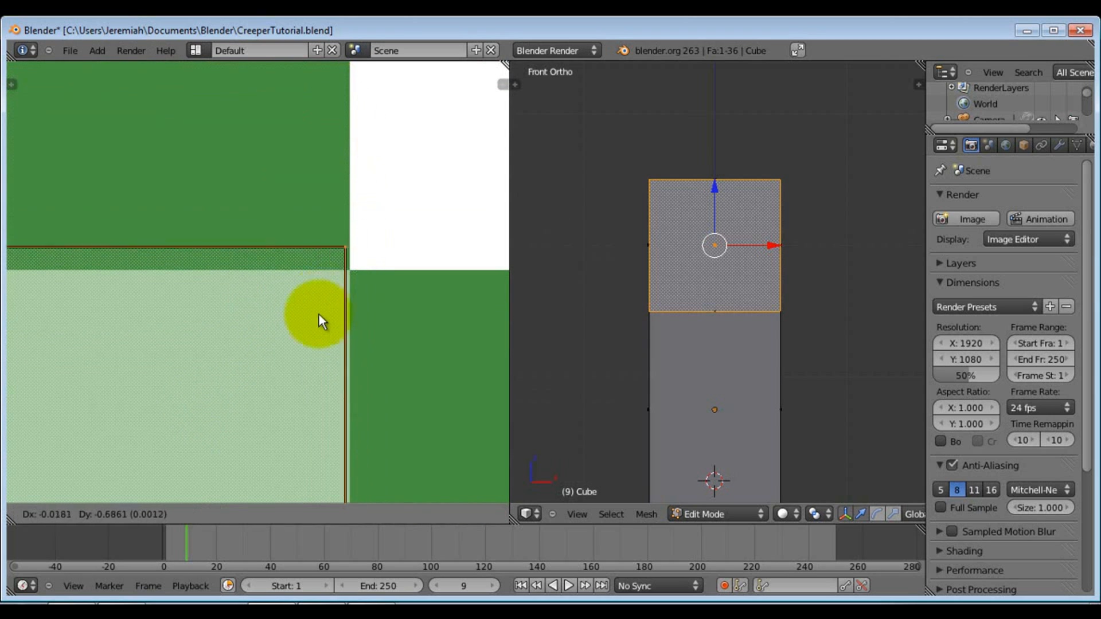
{"action": "left_click", "coordinate": [334, 315]}
{"action": "middle_click_drag", "start_coordinate": [341, 287], "coordinate": [343, 260]}
{"action": "key", "text": "g"}
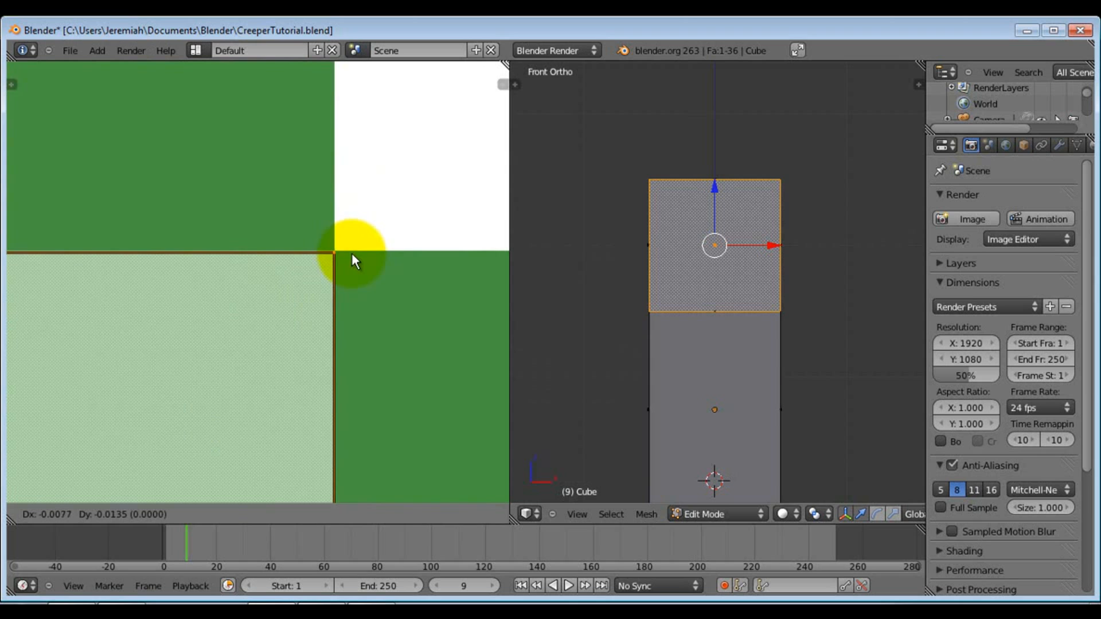
{"action": "left_click", "coordinate": [352, 248]}
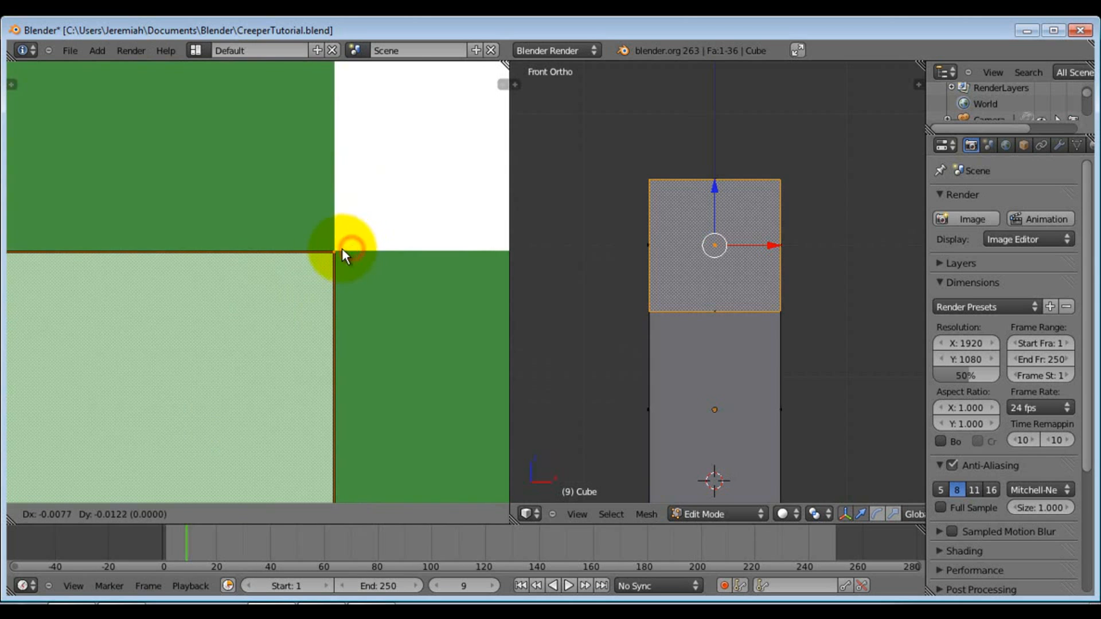
Examine how the UV shape's edges line up with the Creeper face on the head texture
{"action": "scroll", "coordinate": [338, 252], "scroll_direction": "down", "scroll_amount": 8}
{"action": "scroll", "coordinate": [301, 299], "scroll_direction": "down", "scroll_amount": 1}
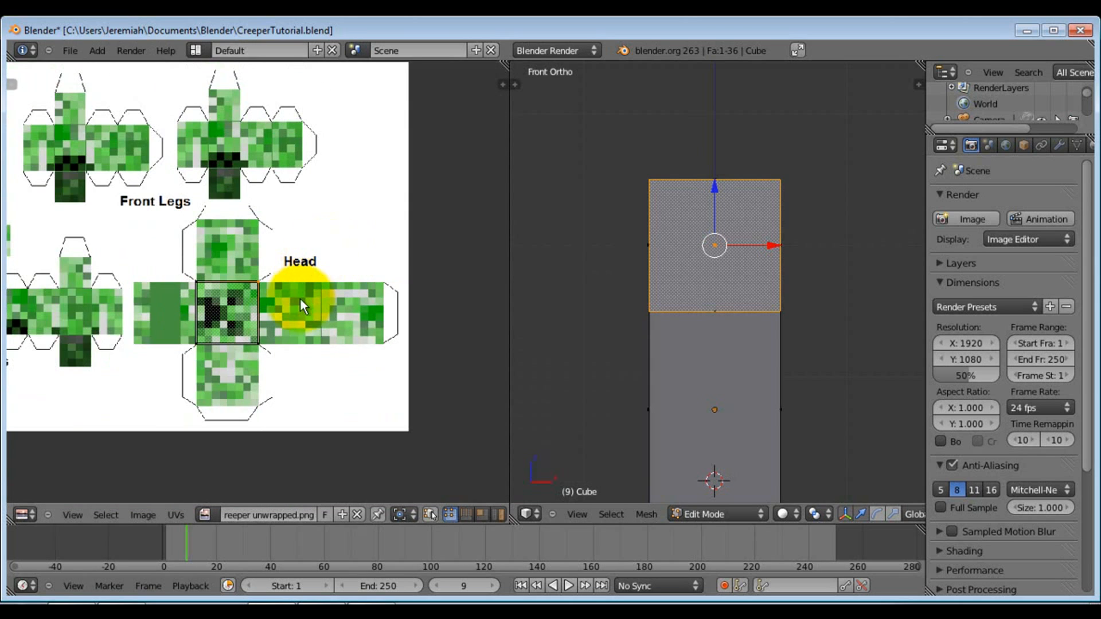
{"action": "scroll", "coordinate": [295, 302], "scroll_direction": "down", "scroll_amount": 1}
{"action": "middle_click_drag", "start_coordinate": [249, 314], "coordinate": [272, 311]}
{"action": "scroll", "coordinate": [216, 287], "scroll_direction": "up", "scroll_amount": 11}
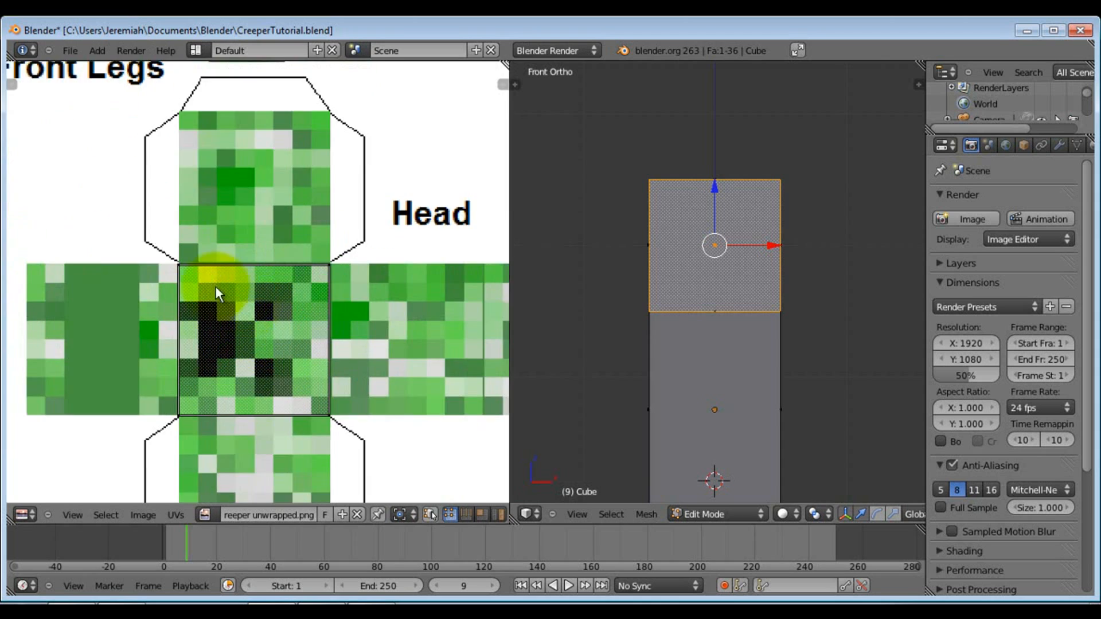
{"action": "middle_click_drag", "start_coordinate": [178, 270], "coordinate": [246, 172]}
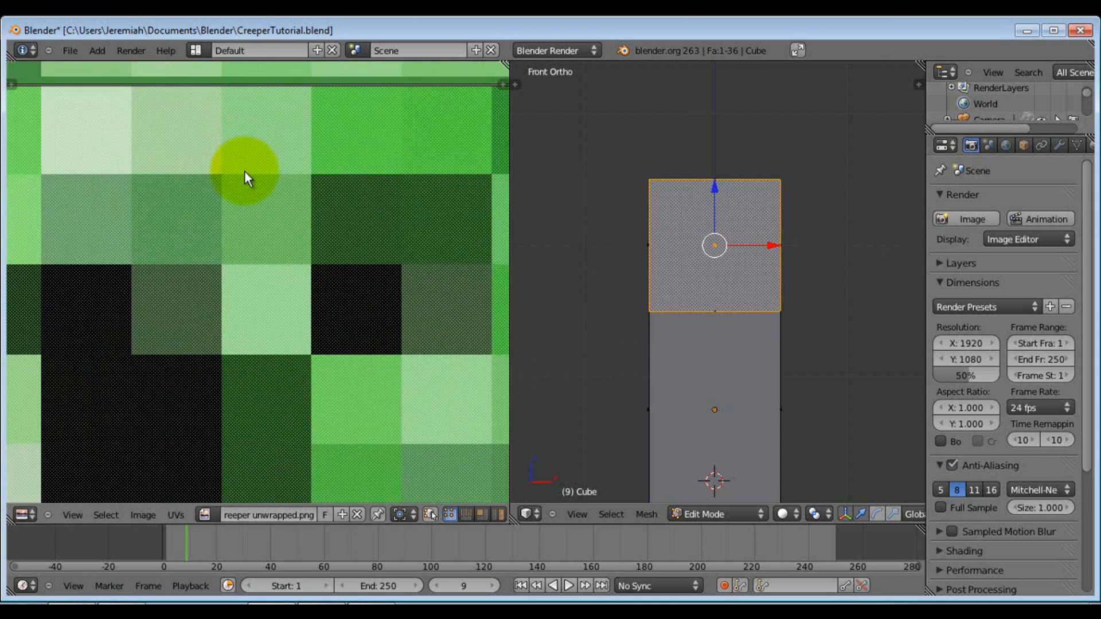
{"action": "scroll", "coordinate": [247, 174], "scroll_direction": "down", "scroll_amount": 7}
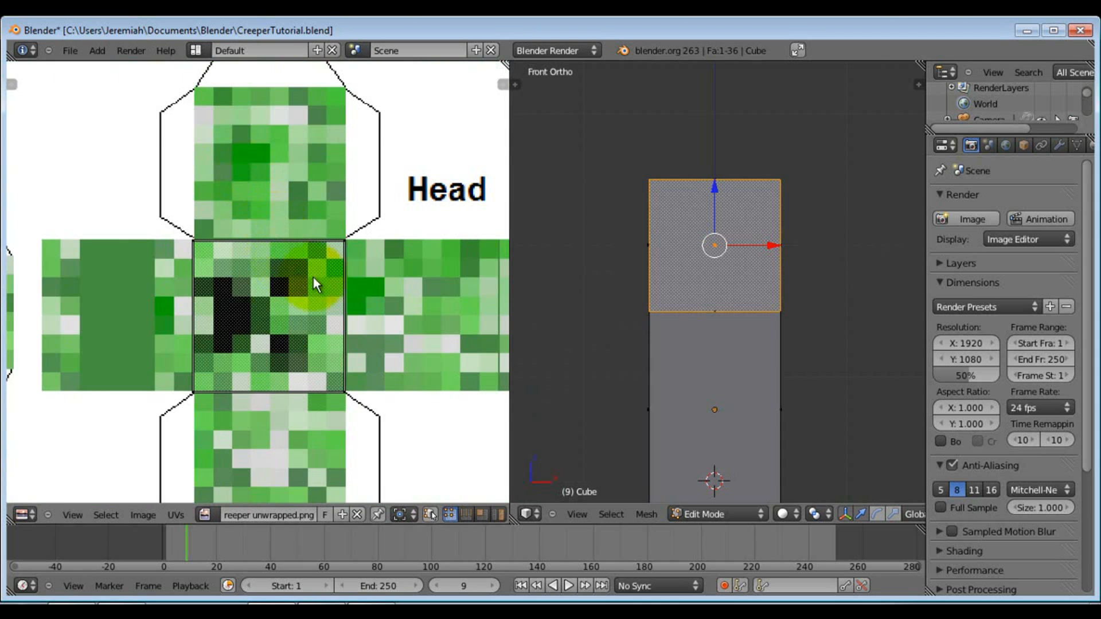
{"action": "scroll", "coordinate": [313, 277], "scroll_direction": "down", "scroll_amount": 1}
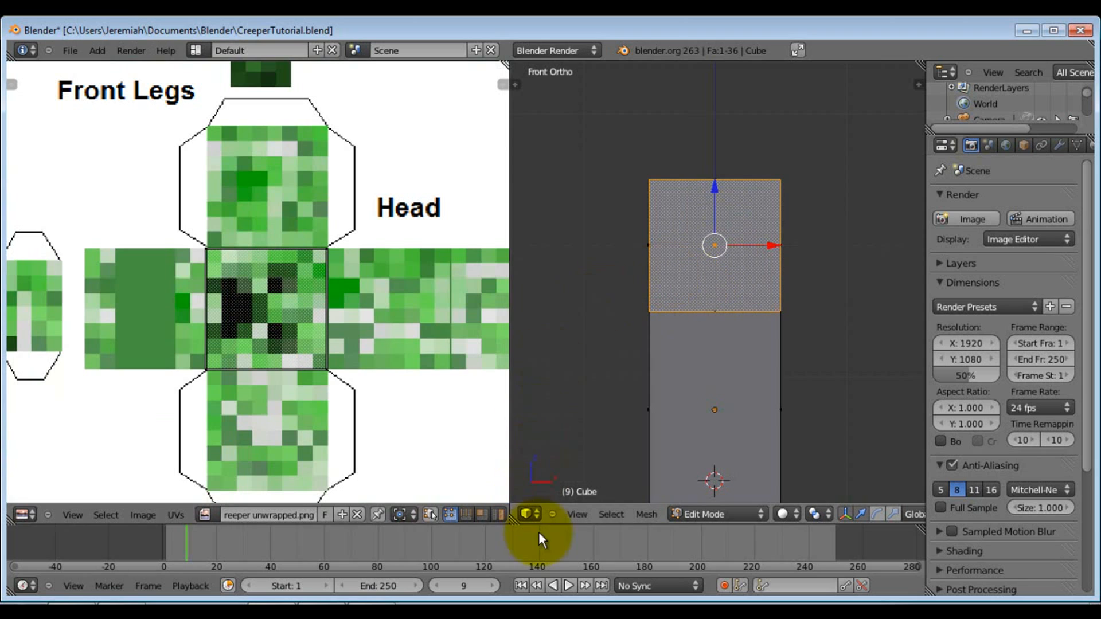
Switch the 3D view to textured shading and check the Creeper face on the head from an angle
{"action": "left_click", "coordinate": [791, 511]}
{"action": "mouse_move", "coordinate": [706, 268]}
{"action": "middle_mouse_down"}
{"action": "mouse_move", "coordinate": [686, 257]}
{"action": "mouse_move", "coordinate": [578, 270]}
{"action": "mouse_move", "coordinate": [620, 274]}
{"action": "mouse_move", "coordinate": [717, 240]}
{"action": "mouse_move", "coordinate": [784, 235]}
{"action": "mouse_move", "coordinate": [662, 274]}
{"action": "middle_mouse_up"}
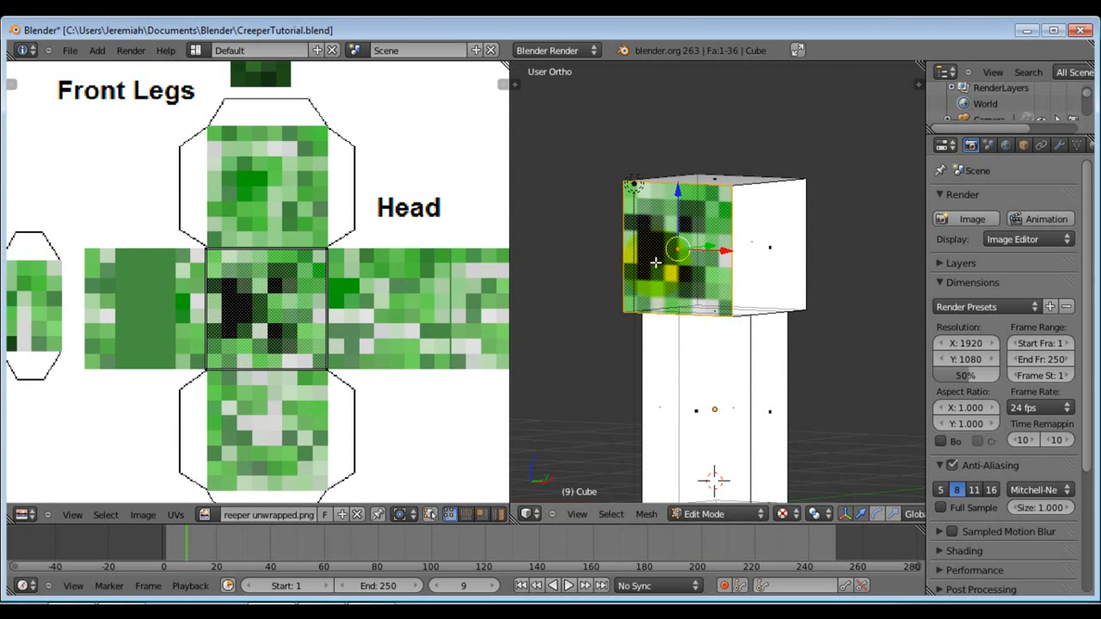
In front view, select the whole UV shape on the Creeper face and rotate it by 90 degrees so the face stands upright
{"action": "key", "text": "KP_1"}
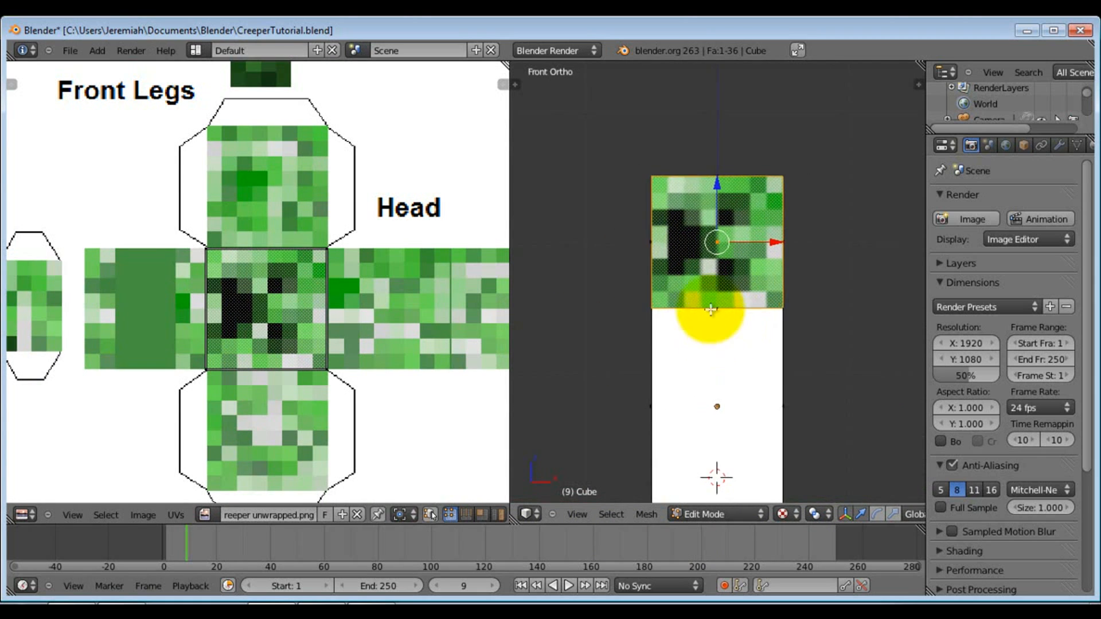
{"action": "scroll", "coordinate": [711, 304], "scroll_direction": "up", "scroll_amount": 2}
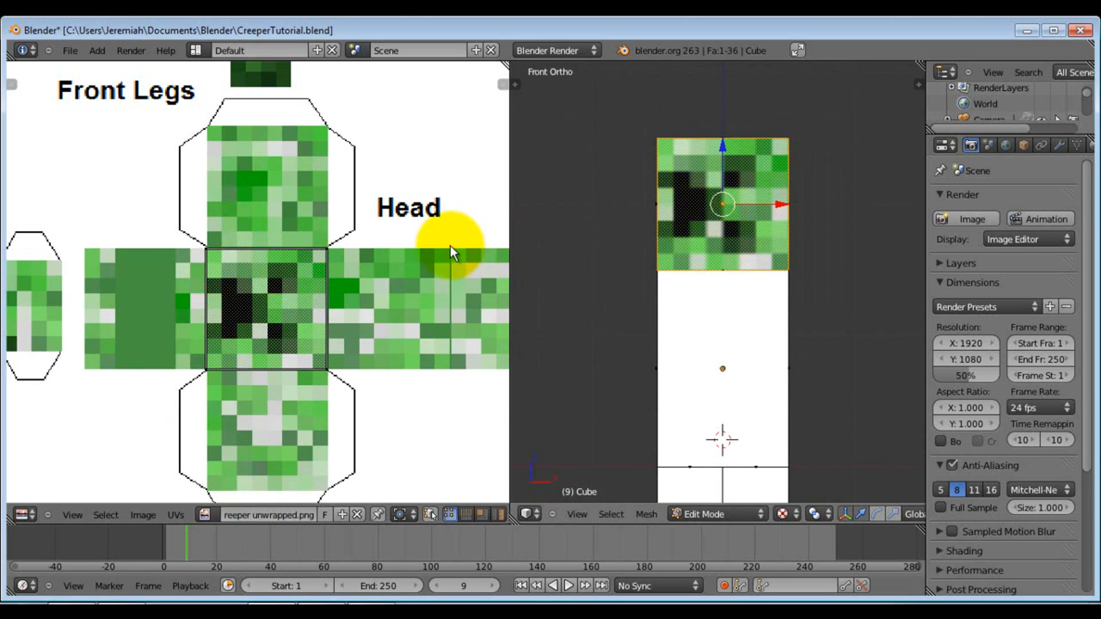
{"action": "key", "text": "a"}
{"action": "middle_click_drag", "start_coordinate": [264, 319], "coordinate": [289, 313]}
{"action": "key", "text": "r"}
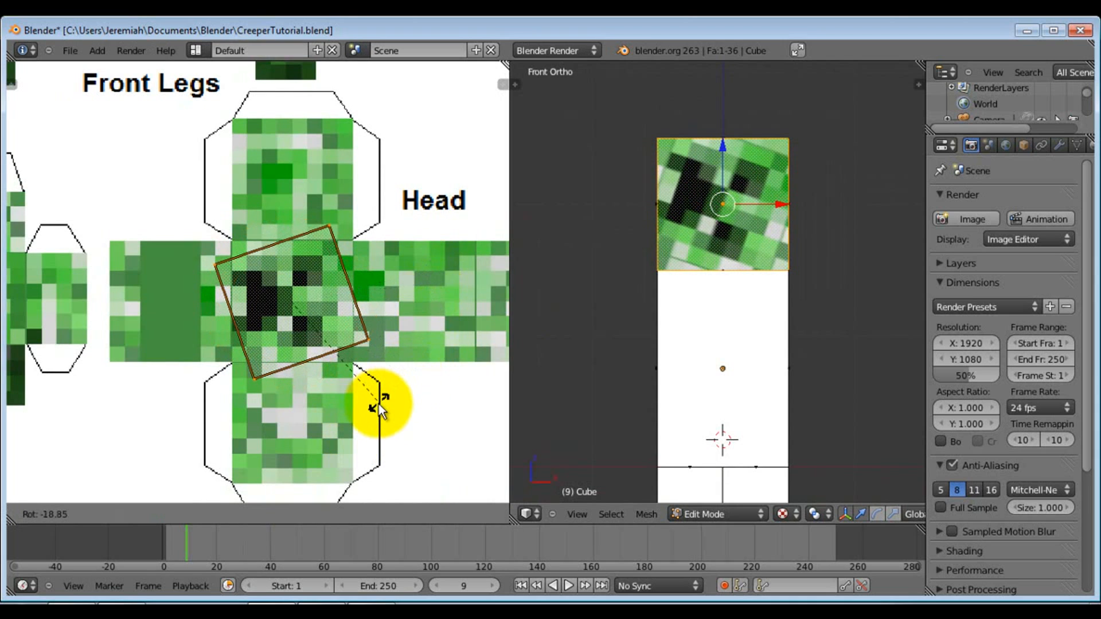
{"action": "type", "text": "9"}
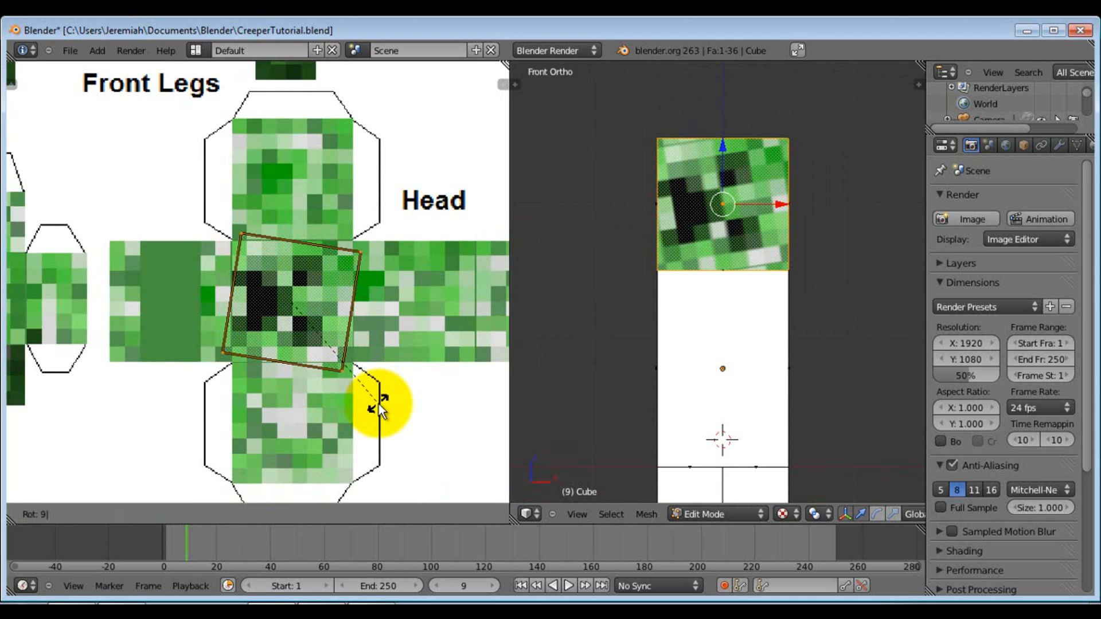
{"action": "type", "text": "0"}
{"action": "key", "text": "Return"}
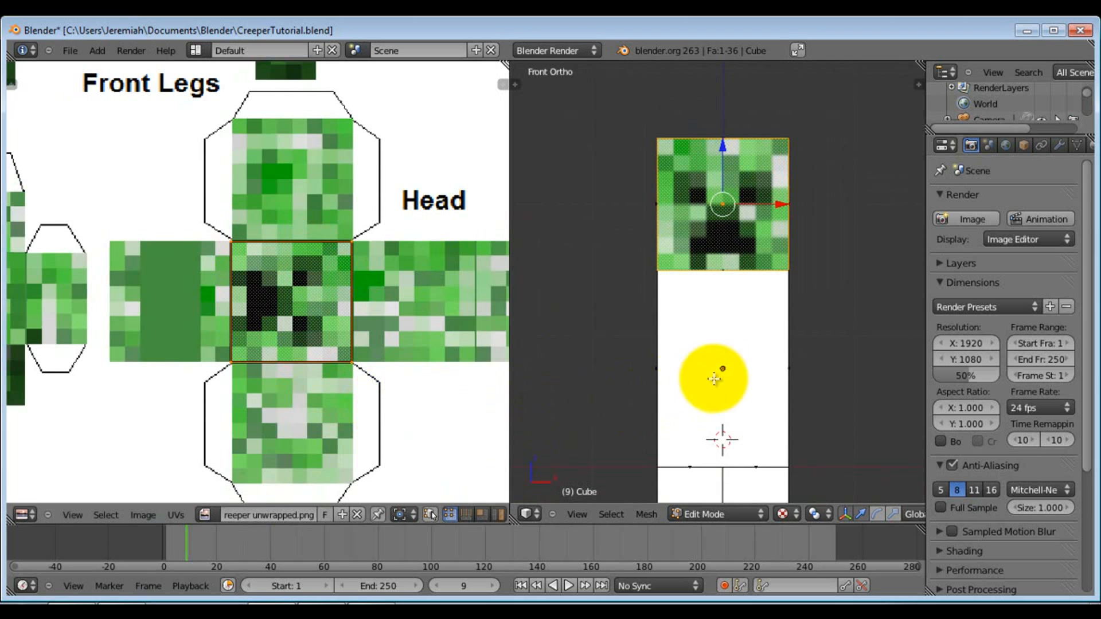
Switch to the right orthographic view and select the head's side face
{"action": "middle_click_drag", "start_coordinate": [766, 317], "coordinate": [711, 304]}
{"action": "scroll", "coordinate": [353, 311], "scroll_direction": "down", "scroll_amount": 5}
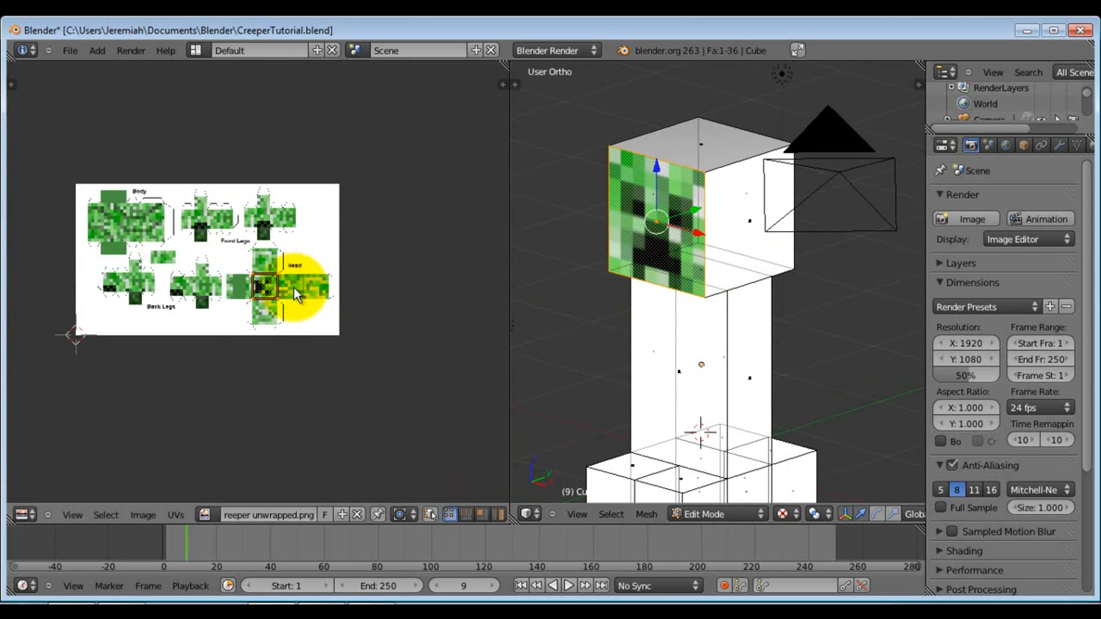
{"action": "scroll", "coordinate": [286, 292], "scroll_direction": "up", "scroll_amount": 7}
{"action": "scroll", "coordinate": [287, 294], "scroll_direction": "up", "scroll_amount": 2}
{"action": "mouse_move", "coordinate": [723, 236]}
{"action": "middle_mouse_down"}
{"action": "mouse_move", "coordinate": [748, 225]}
{"action": "mouse_move", "coordinate": [764, 248]}
{"action": "mouse_move", "coordinate": [713, 236]}
{"action": "middle_mouse_up"}
{"action": "key", "text": "KP_3"}
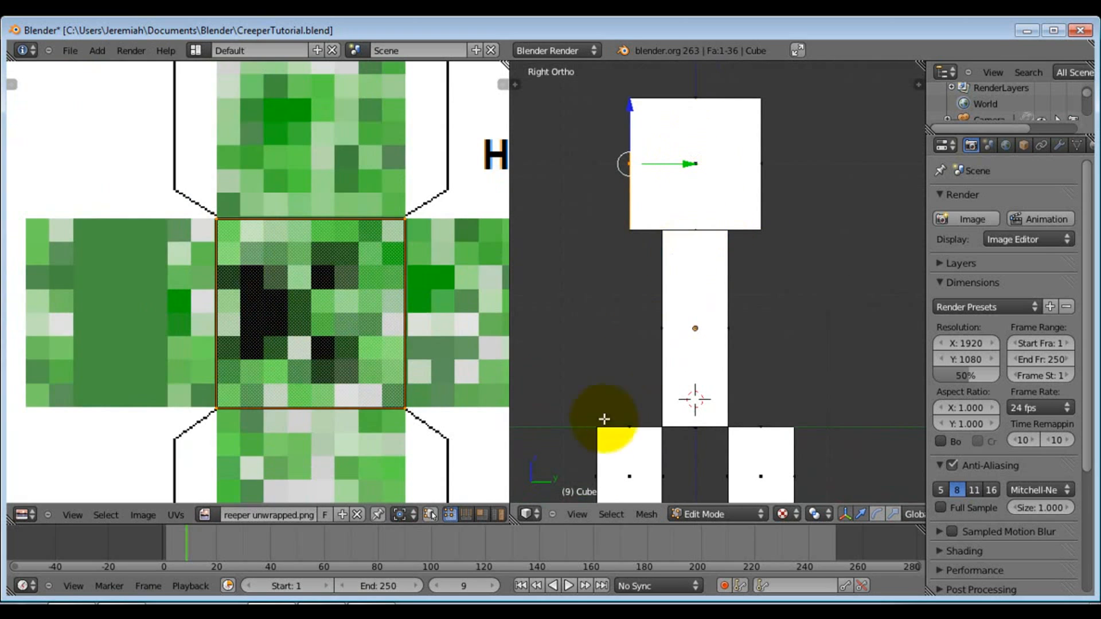
{"action": "right_click", "coordinate": [683, 216]}
{"action": "middle_click_drag", "start_coordinate": [682, 216], "coordinate": [700, 239], "text": "shift"}
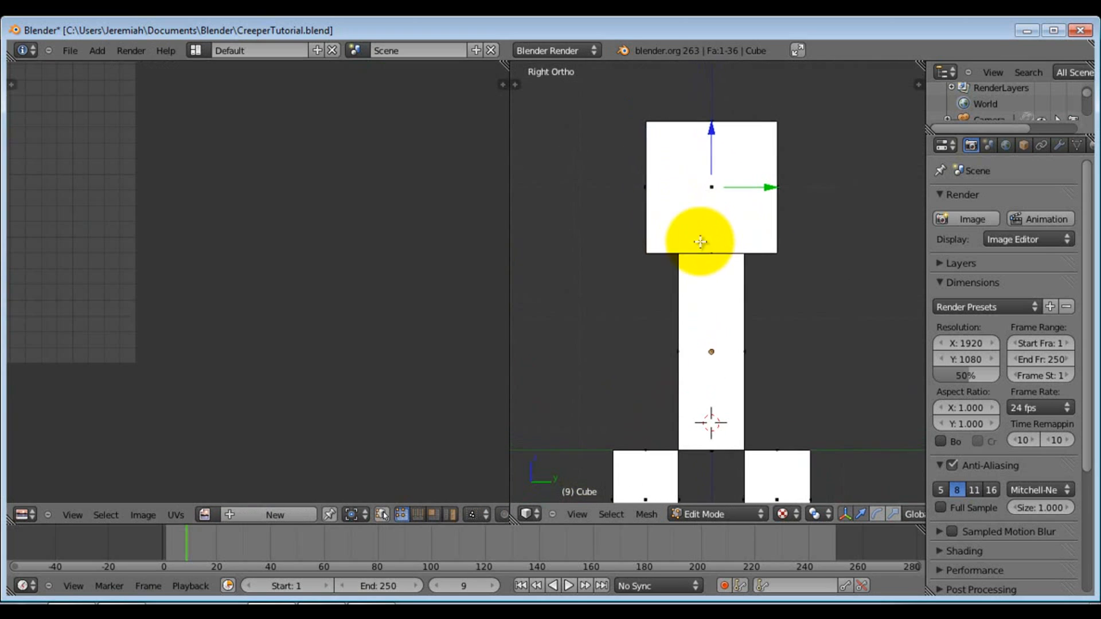
{"action": "middle_click_drag", "start_coordinate": [664, 206], "coordinate": [763, 253], "text": "shift"}
{"action": "key", "text": "KP_3"}
{"action": "middle_click_drag", "start_coordinate": [679, 289], "coordinate": [674, 267], "text": "shift"}
{"action": "scroll", "coordinate": [150, 266], "scroll_direction": "up", "scroll_amount": 5}
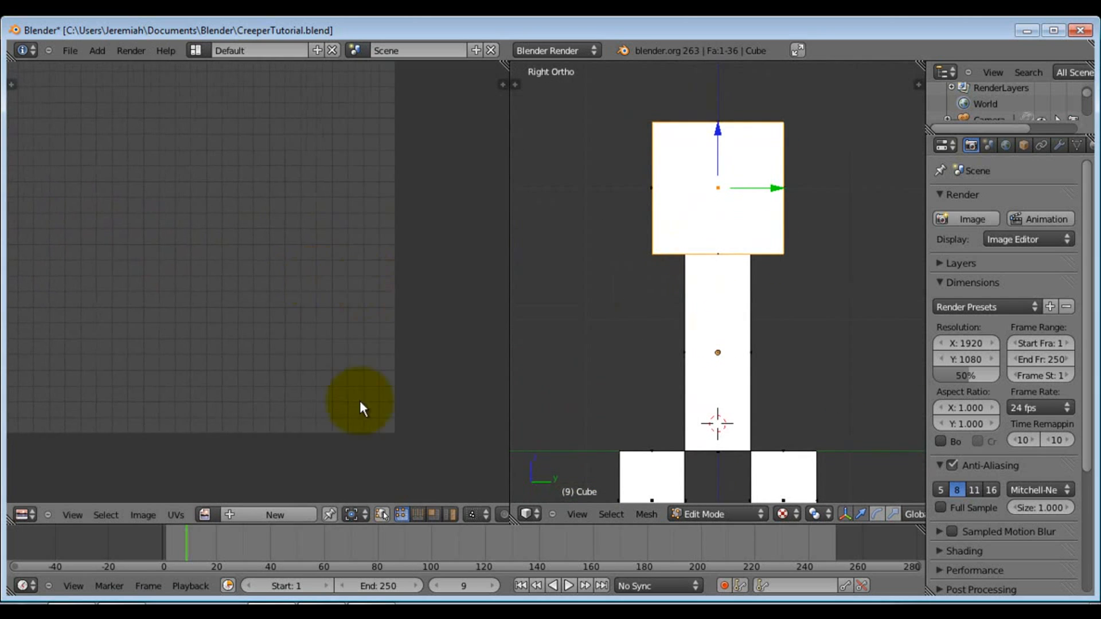
Assign the existing image Creeper unwrapped.png to the selected side face of the head
{"action": "left_click", "coordinate": [208, 517]}
{"action": "left_click", "coordinate": [234, 342]}
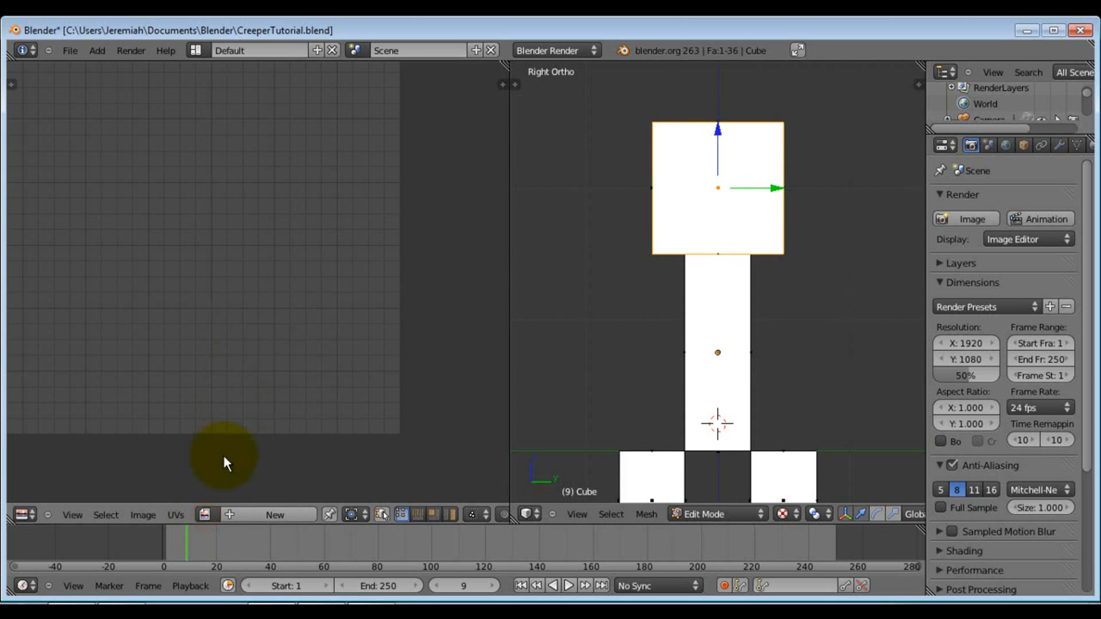
{"action": "left_click", "coordinate": [204, 516]}
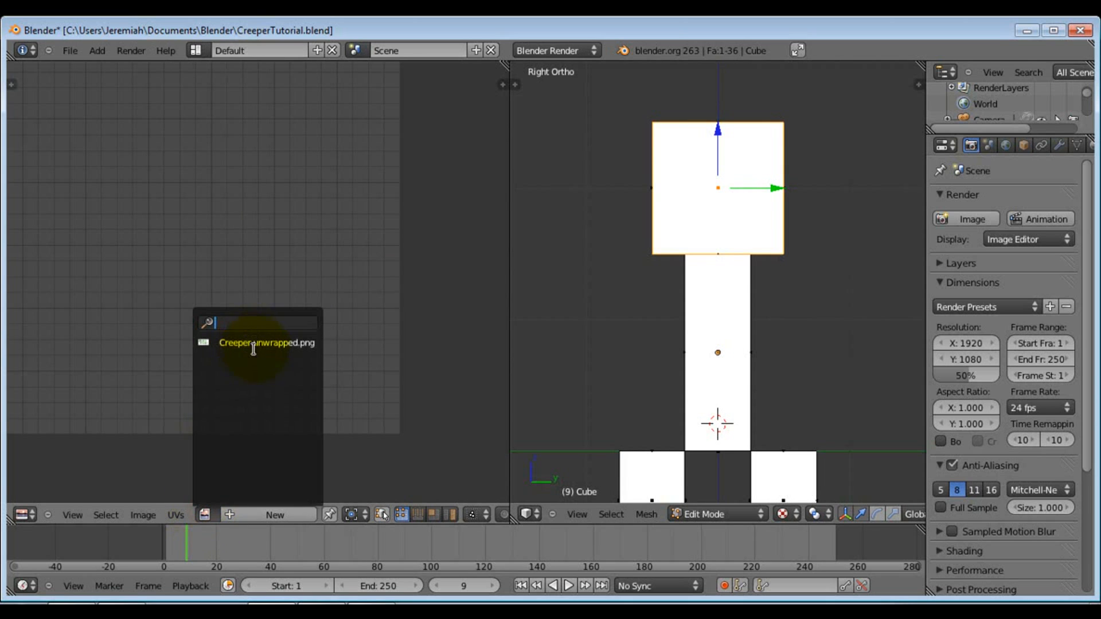
{"action": "left_click", "coordinate": [250, 346]}
Examine the head section of the texture, especially the squares beside and below the Creeper face, to choose one for the side face
{"action": "mouse_move", "coordinate": [193, 236]}
{"action": "middle_mouse_down"}
{"action": "mouse_move", "coordinate": [297, 264]}
{"action": "mouse_move", "coordinate": [69, 214]}
{"action": "middle_mouse_up"}
{"action": "mouse_move", "coordinate": [315, 304]}
{"action": "middle_mouse_down"}
{"action": "mouse_move", "coordinate": [201, 300]}
{"action": "mouse_move", "coordinate": [75, 270]}
{"action": "middle_mouse_up"}
{"action": "mouse_move", "coordinate": [417, 318]}
{"action": "middle_mouse_down"}
{"action": "mouse_move", "coordinate": [344, 308]}
{"action": "mouse_move", "coordinate": [311, 288]}
{"action": "middle_mouse_up"}
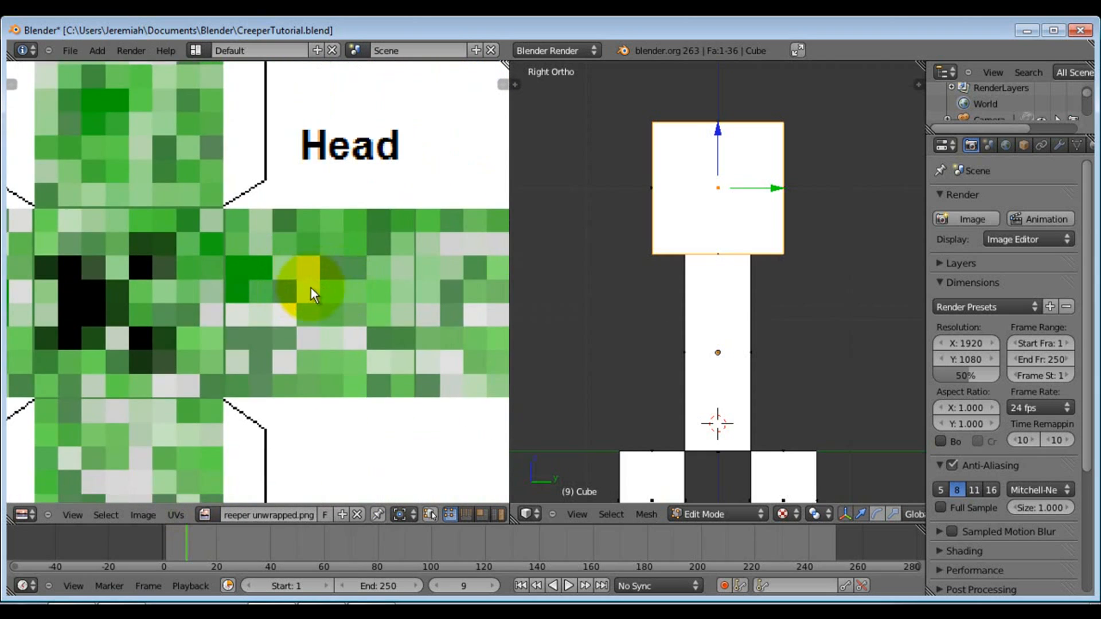
{"action": "scroll", "coordinate": [302, 297], "scroll_direction": "down", "scroll_amount": 2}
{"action": "scroll", "coordinate": [301, 297], "scroll_direction": "down", "scroll_amount": 2}
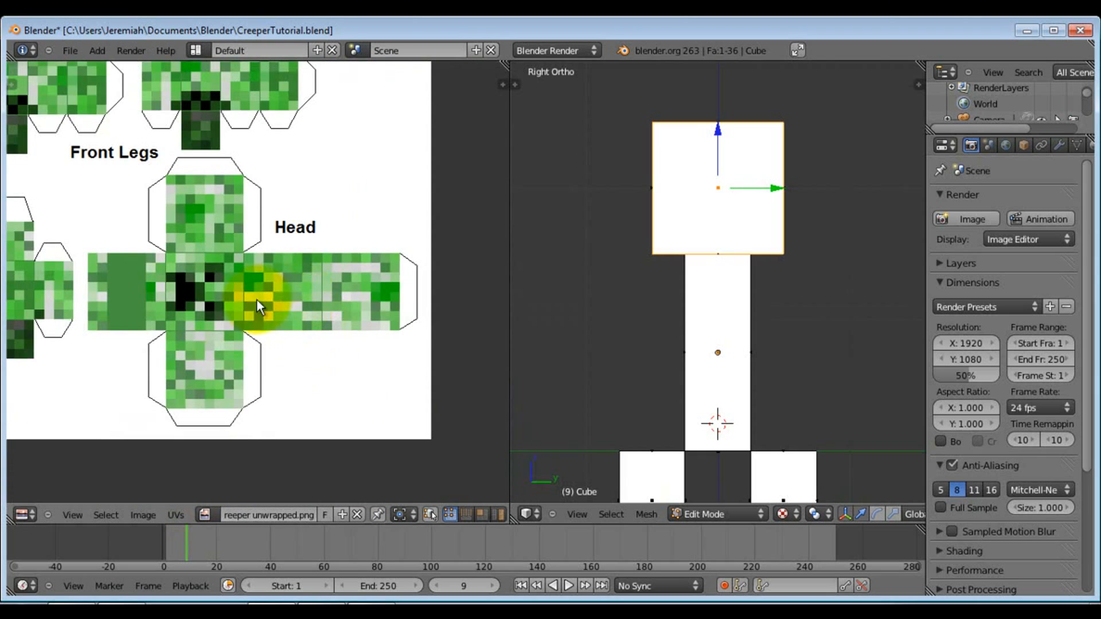
{"action": "scroll", "coordinate": [474, 238], "scroll_direction": "down", "scroll_amount": 1}
{"action": "left_click", "coordinate": [210, 338]}
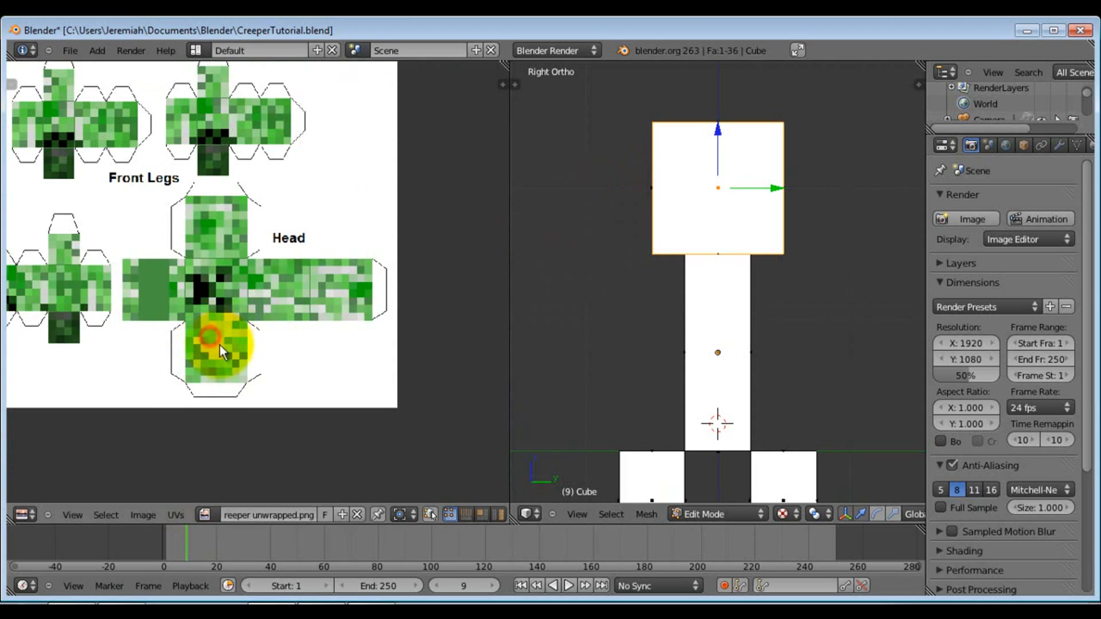
{"action": "scroll", "coordinate": [210, 334], "scroll_direction": "up", "scroll_amount": 5}
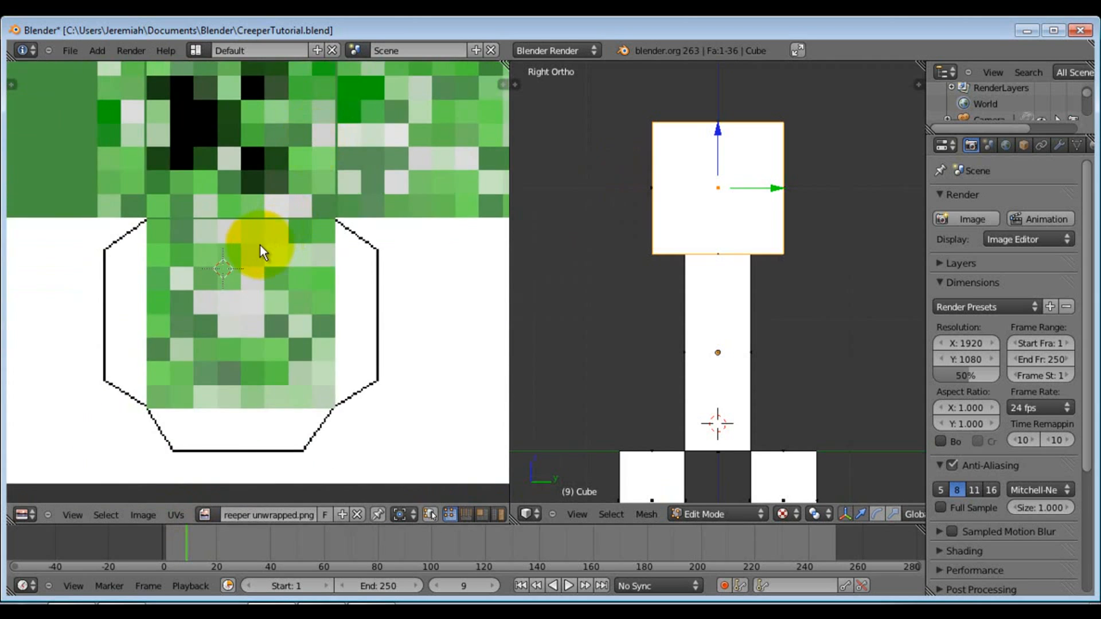
{"action": "scroll", "coordinate": [211, 271], "scroll_direction": "up", "scroll_amount": 3}
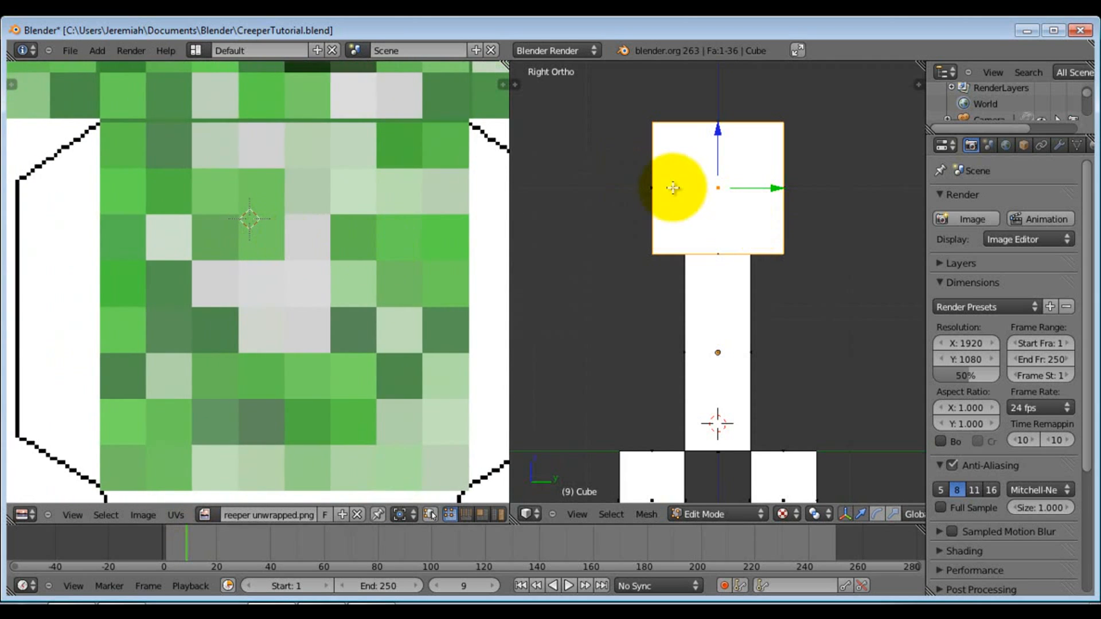
Unwrap the side face with Project From View and move its UV shape over the head texture square below the Creeper face
{"action": "key", "text": "u"}
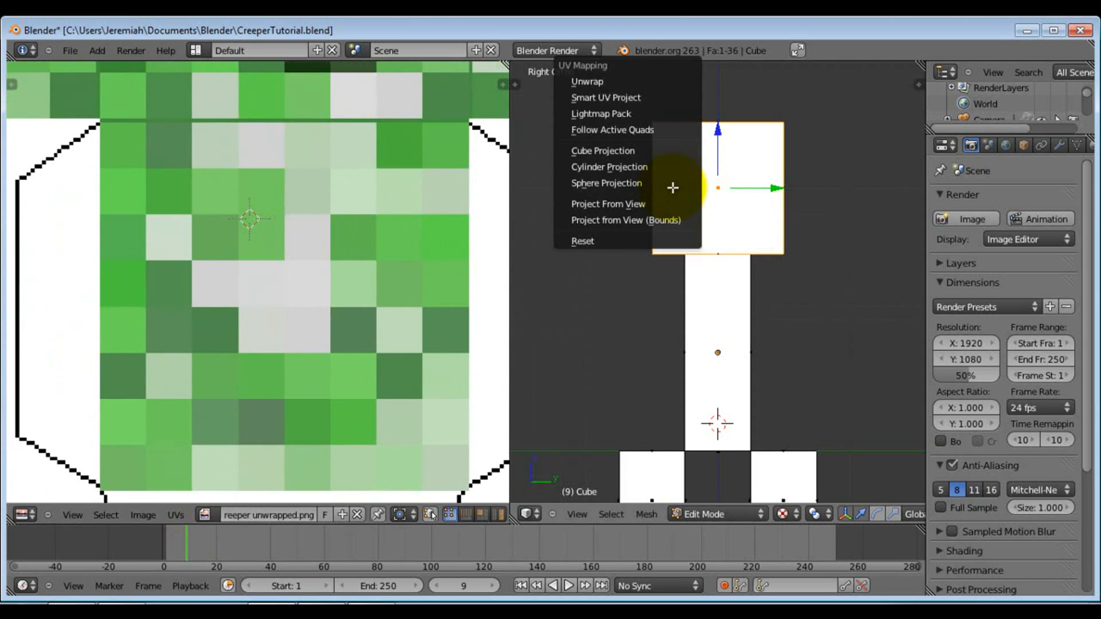
{"action": "left_click", "coordinate": [637, 204]}
{"action": "scroll", "coordinate": [321, 270], "scroll_direction": "down", "scroll_amount": 6}
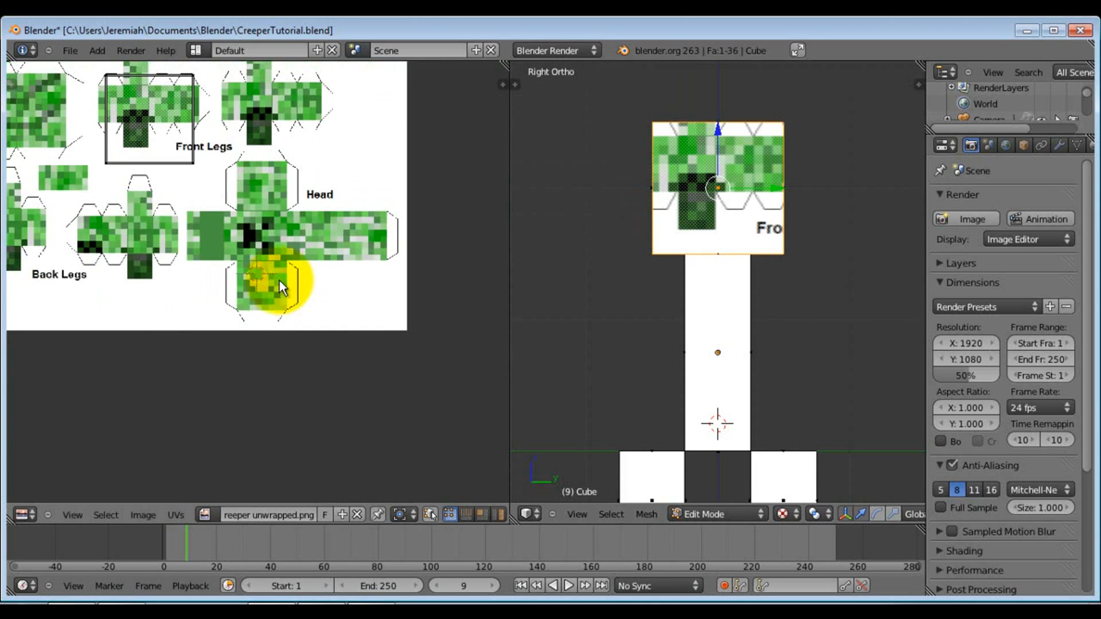
{"action": "scroll", "coordinate": [154, 150], "scroll_direction": "down", "scroll_amount": 1}
{"action": "key", "text": "g"}
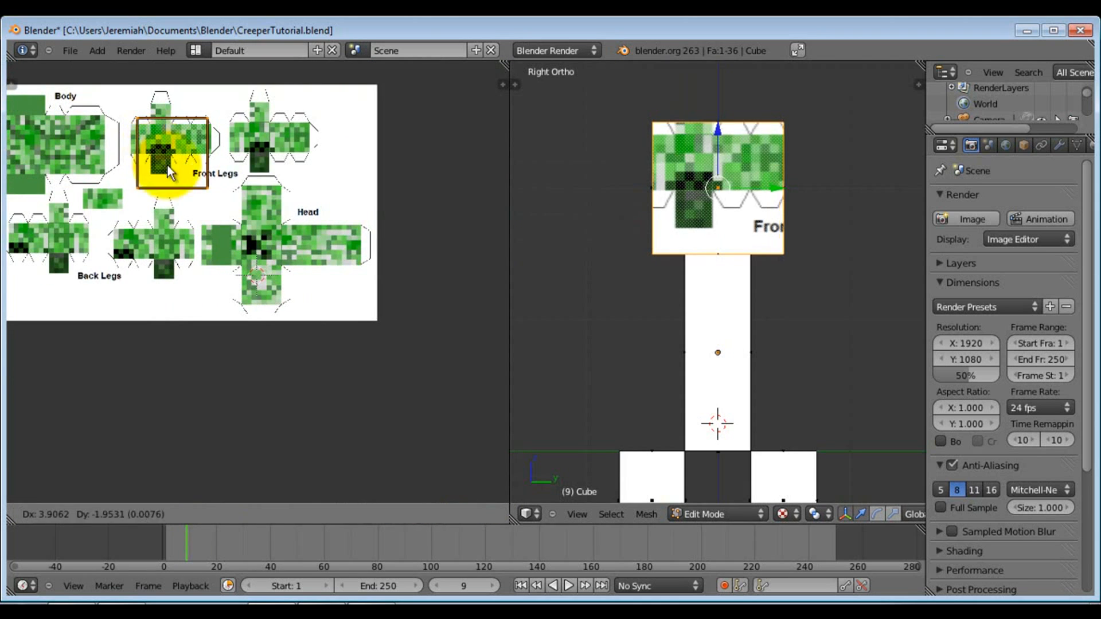
{"action": "left_click", "coordinate": [248, 274]}
{"action": "scroll", "coordinate": [253, 275], "scroll_direction": "up", "scroll_amount": 5}
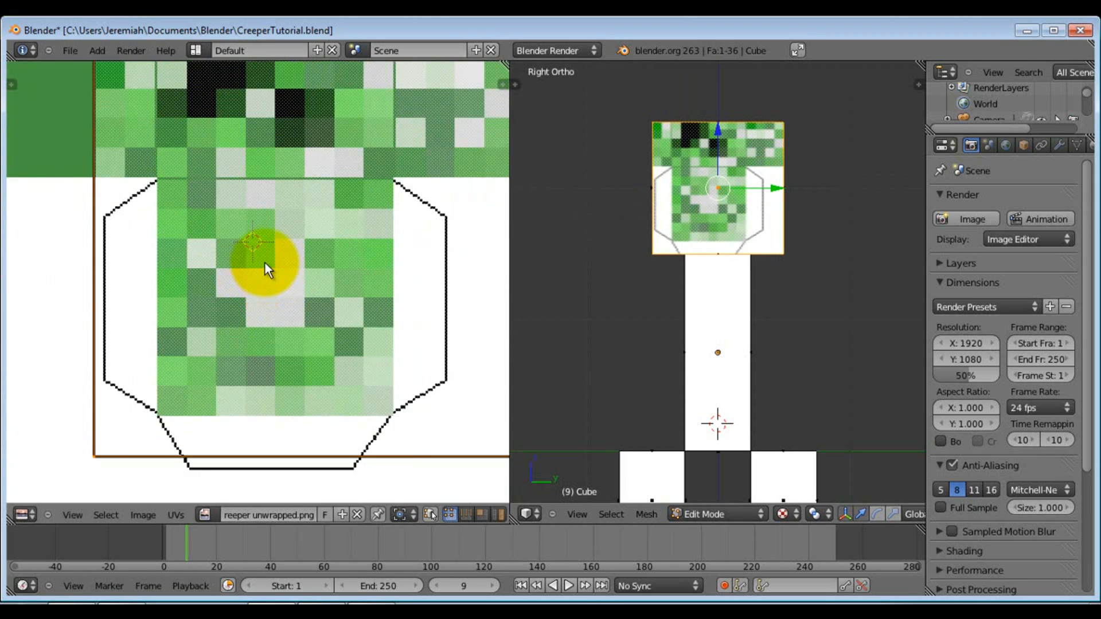
{"action": "scroll", "coordinate": [296, 254], "scroll_direction": "down", "scroll_amount": 2}
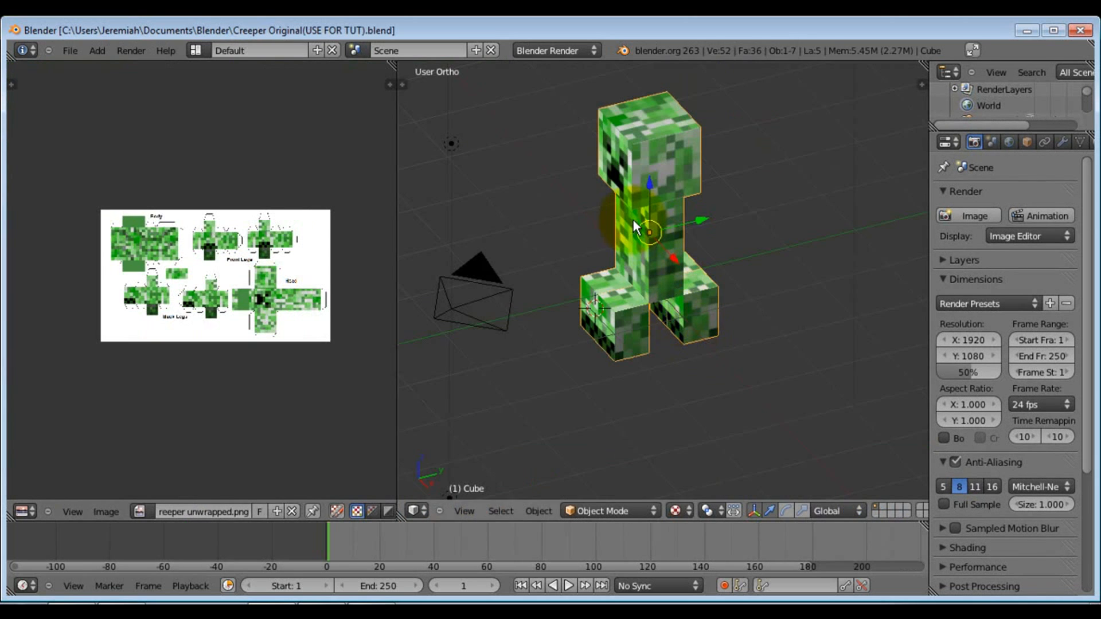
In Creeper Original(USE FOR TUT).blend, enter Edit Mode and examine which texture squares the head's front and side faces are mapped to
{"action": "middle_click_drag", "start_coordinate": [634, 223], "coordinate": [613, 241]}
{"action": "key", "text": "Tab"}
{"action": "scroll", "coordinate": [196, 273], "scroll_direction": "up", "scroll_amount": 5}
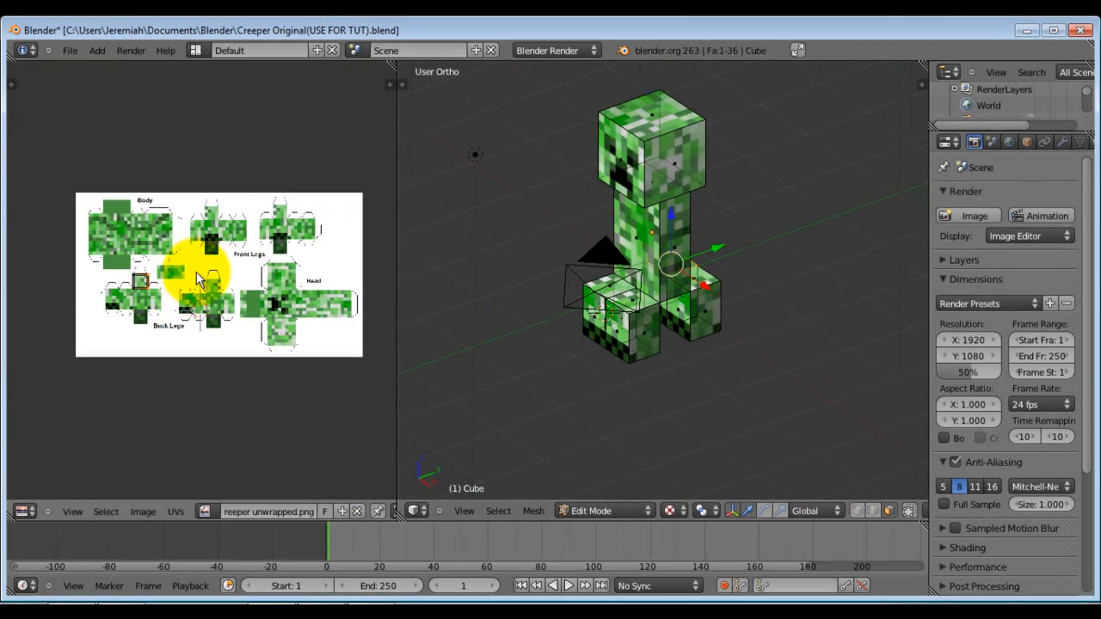
{"action": "scroll", "coordinate": [155, 284], "scroll_direction": "up", "scroll_amount": 1}
{"action": "middle_click_drag", "start_coordinate": [161, 284], "coordinate": [319, 256]}
{"action": "right_click", "coordinate": [629, 159]}
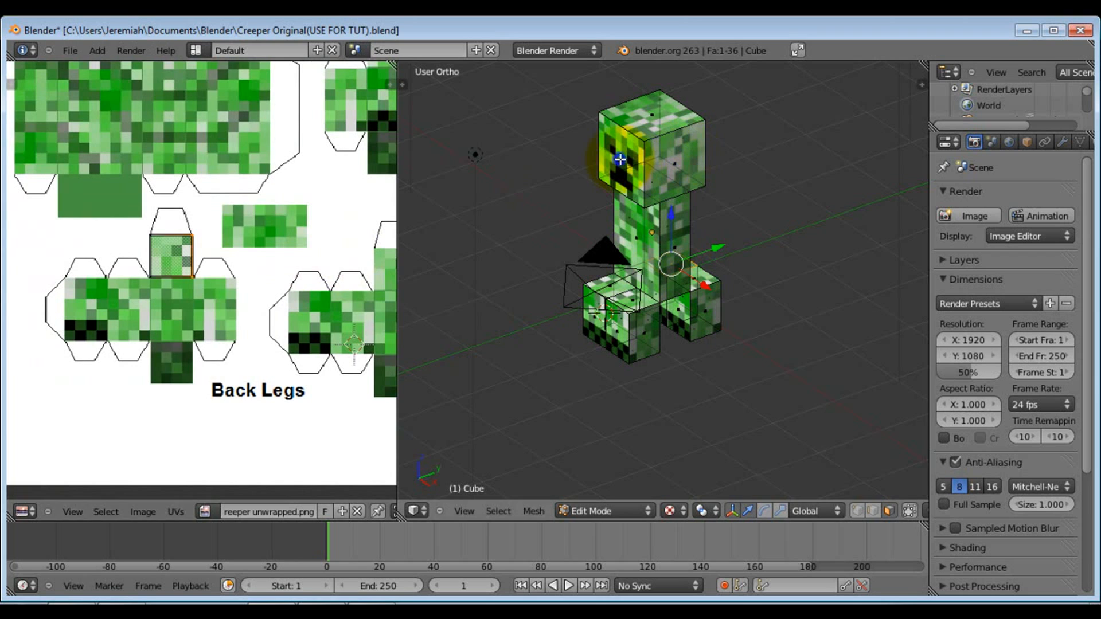
{"action": "middle_click_drag", "start_coordinate": [278, 300], "coordinate": [29, 241]}
{"action": "right_click", "coordinate": [675, 172]}
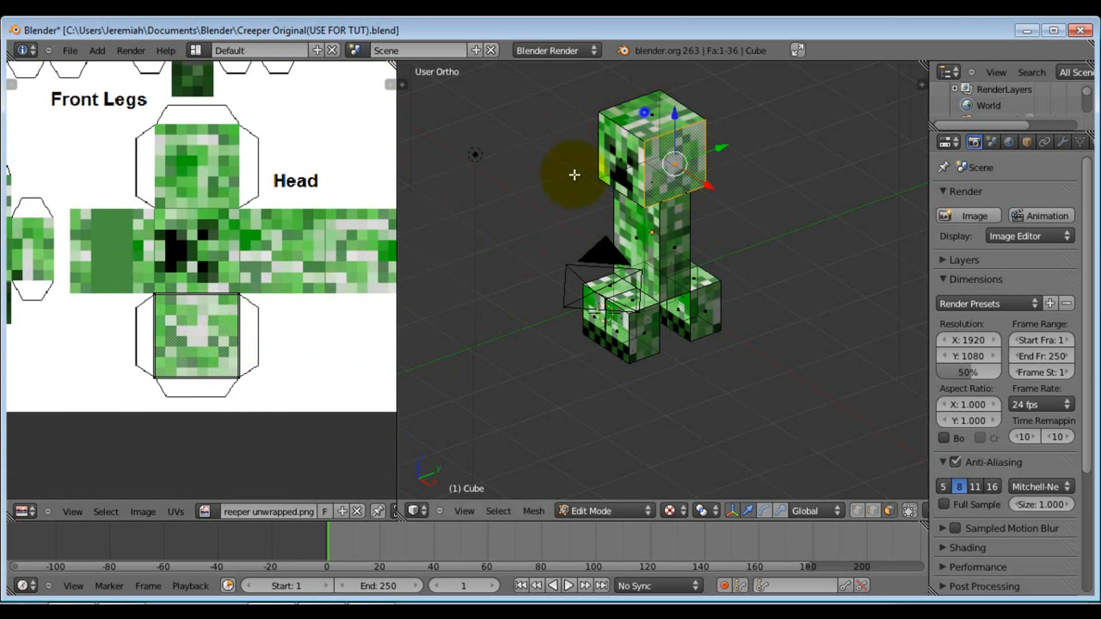
Check the UV placement of the creeper's head and body faces against the unwrapped texture by selecting them individually
{"action": "right_click", "coordinate": [653, 116]}
{"action": "middle_click_drag", "start_coordinate": [734, 302], "coordinate": [561, 263]}
{"action": "right_click", "coordinate": [676, 117]}
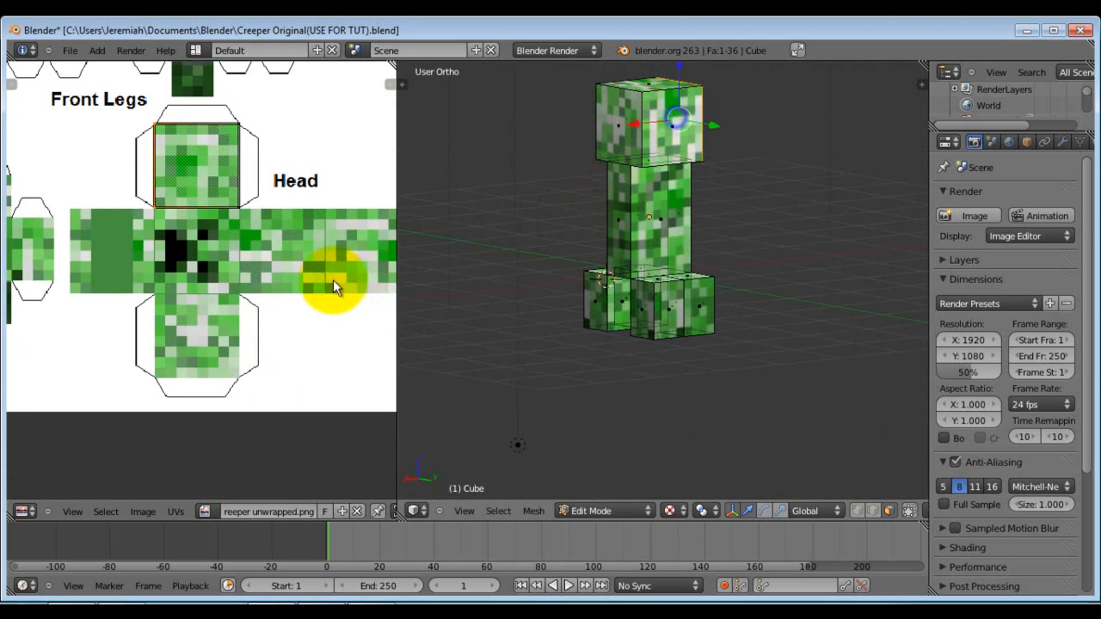
{"action": "right_click", "coordinate": [671, 129]}
{"action": "middle_click_drag", "start_coordinate": [253, 304], "coordinate": [179, 287]}
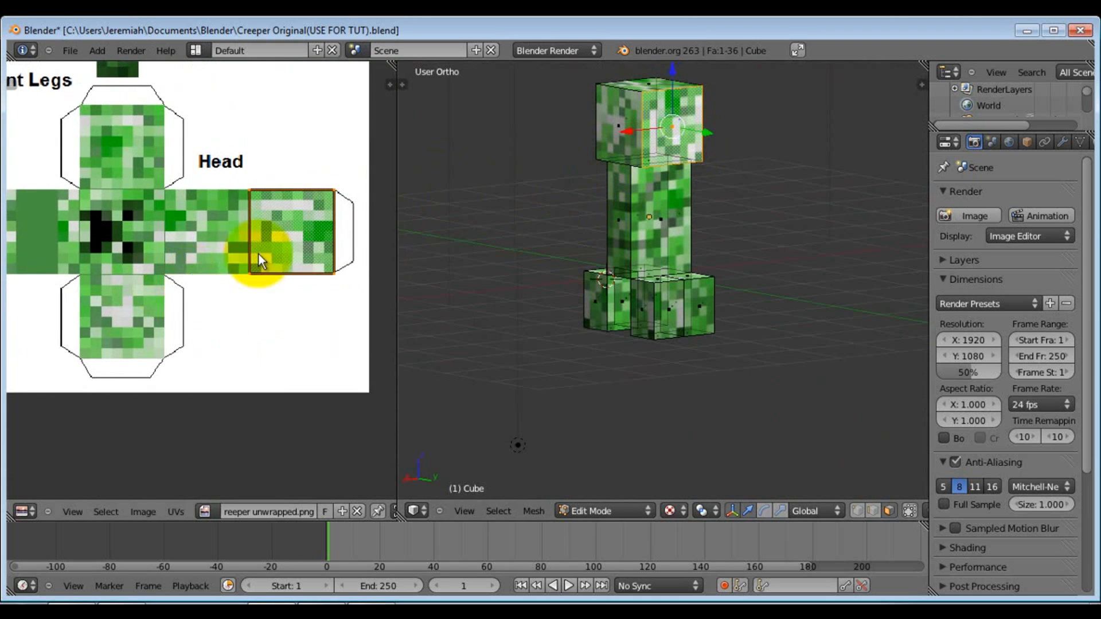
{"action": "right_click", "coordinate": [657, 220]}
{"action": "middle_click_drag", "start_coordinate": [104, 289], "coordinate": [446, 390]}
{"action": "middle_click_drag", "start_coordinate": [209, 212], "coordinate": [394, 340]}
{"action": "middle_click_drag", "start_coordinate": [274, 277], "coordinate": [183, 264]}
Check the UV placement of the leg faces, including their undersides and fronts, against the Front Legs and Back Legs texture areas
{"action": "middle_click_drag", "start_coordinate": [738, 340], "coordinate": [634, 250]}
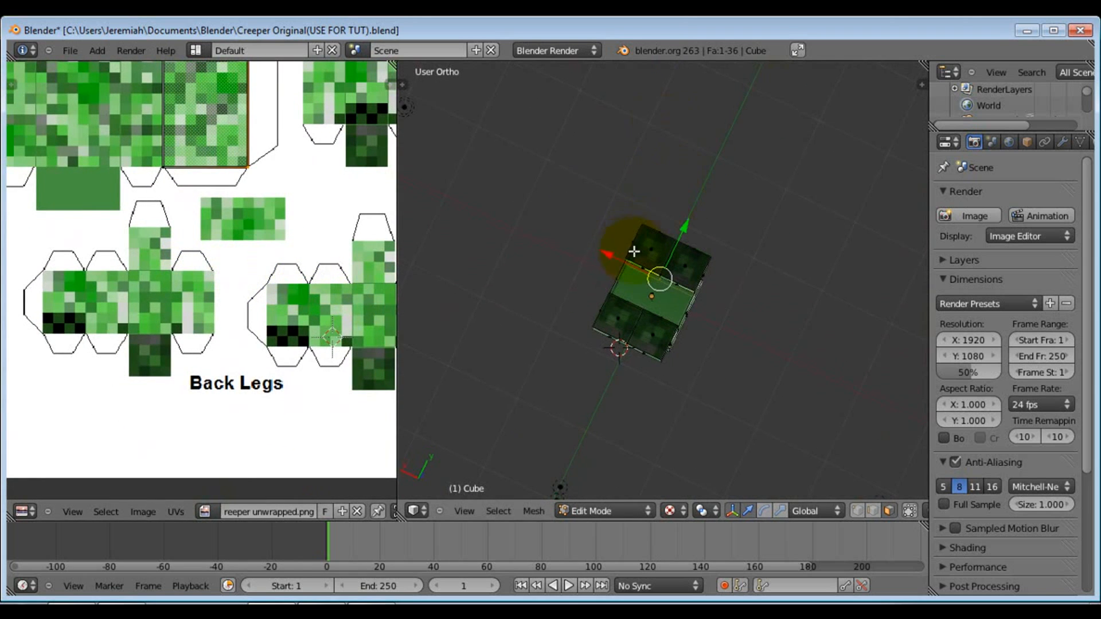
{"action": "right_click", "coordinate": [651, 248]}
{"action": "middle_click_drag", "start_coordinate": [146, 293], "coordinate": [77, 266]}
{"action": "middle_click_drag", "start_coordinate": [650, 335], "coordinate": [762, 224]}
{"action": "right_click", "coordinate": [680, 326]}
{"action": "middle_click_drag", "start_coordinate": [574, 224], "coordinate": [590, 232]}
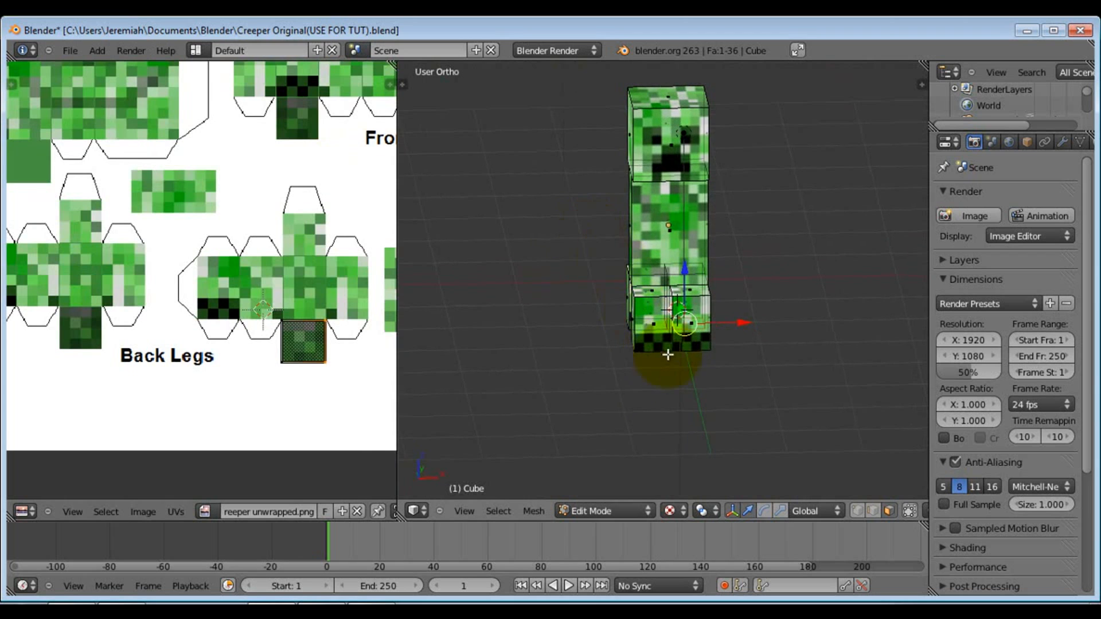
{"action": "middle_click_drag", "start_coordinate": [754, 316], "coordinate": [702, 320]}
{"action": "right_click", "coordinate": [684, 323]}
{"action": "middle_click_drag", "start_coordinate": [240, 260], "coordinate": [118, 257]}
{"action": "scroll", "coordinate": [143, 270], "scroll_direction": "down", "scroll_amount": 4}
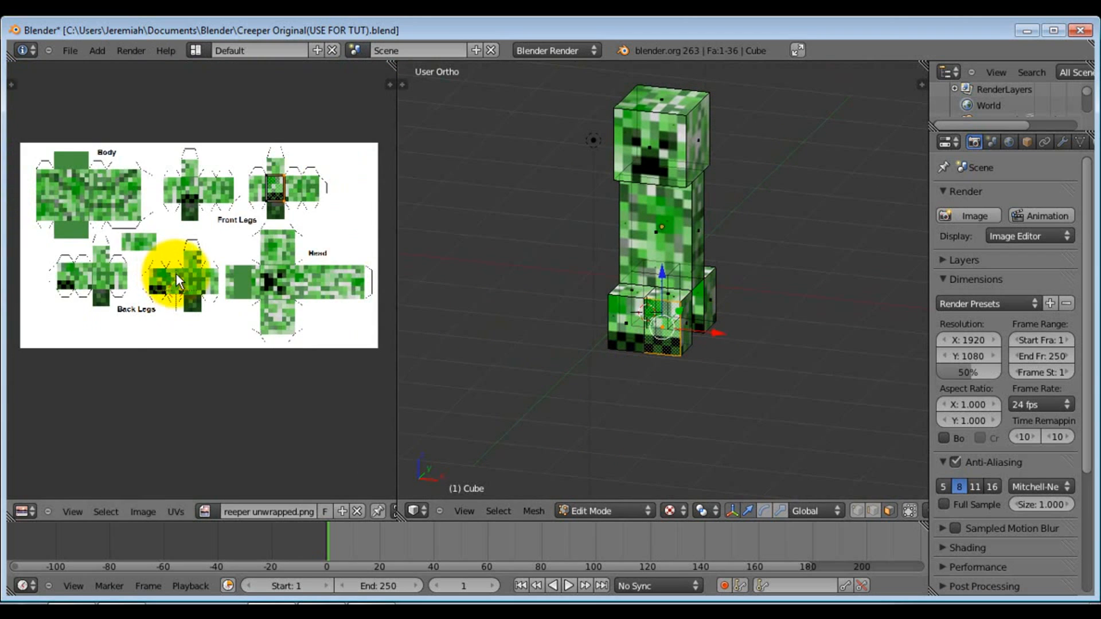
{"action": "scroll", "coordinate": [178, 281], "scroll_direction": "down", "scroll_amount": 1}
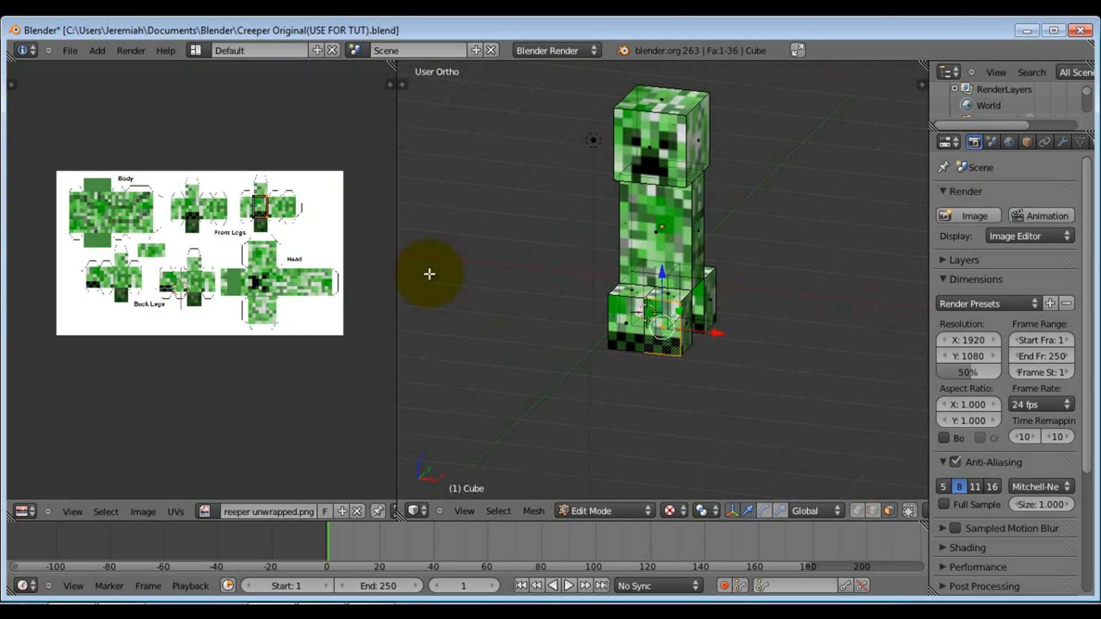
Return the creeper to Object Mode and save the blend file over the existing version
{"action": "key", "text": "Tab"}
{"action": "middle_click_drag", "start_coordinate": [561, 296], "coordinate": [429, 299]}
{"action": "middle_click_drag", "start_coordinate": [587, 263], "coordinate": [665, 262]}
{"action": "key", "text": "ctrl+s"}
{"action": "left_click", "coordinate": [660, 264]}
Snap the 3D cursor to the selected creeper's origin at the middle of the torso
{"action": "middle_click_drag", "start_coordinate": [691, 321], "coordinate": [673, 331]}
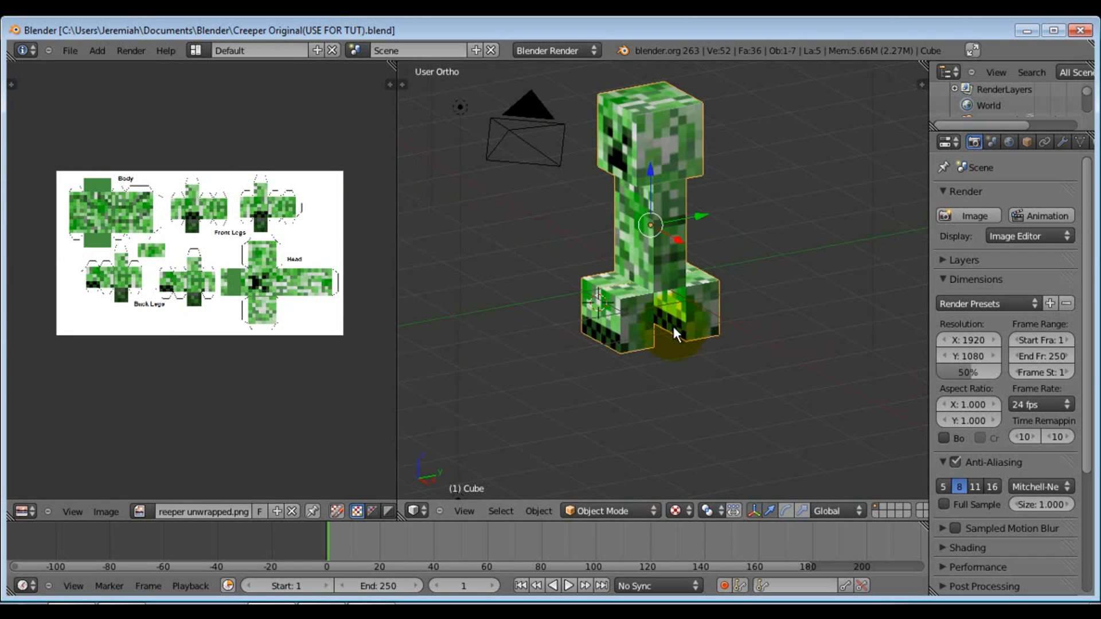
{"action": "key", "text": "shift+s"}
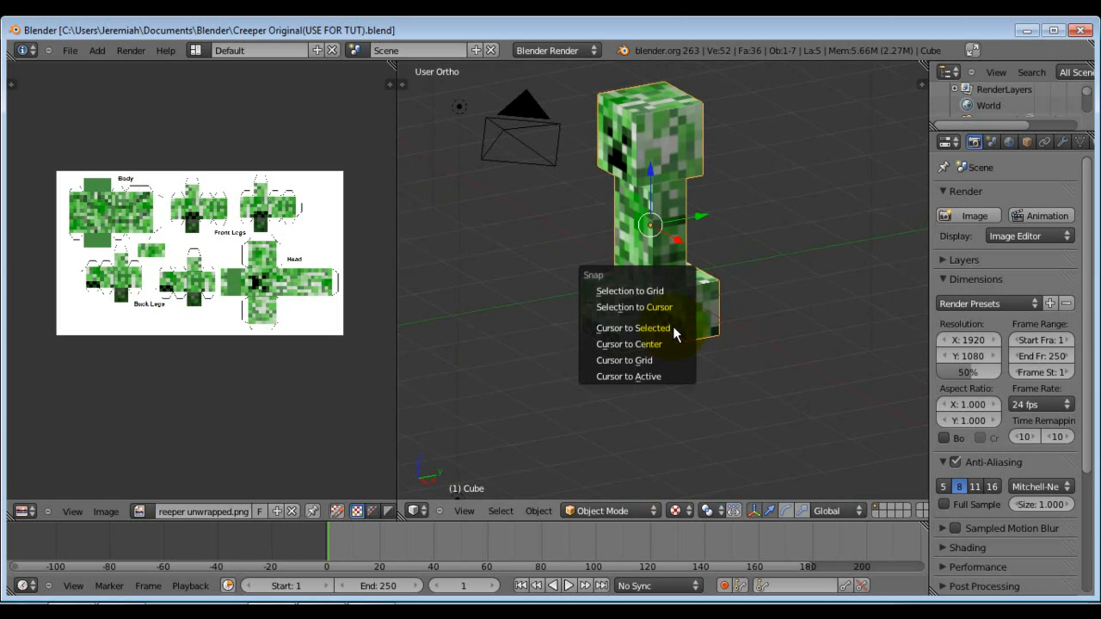
{"action": "left_click", "coordinate": [673, 326]}
{"action": "mouse_move", "coordinate": [719, 239]}
{"action": "middle_mouse_down"}
{"action": "mouse_move", "coordinate": [518, 238]}
{"action": "mouse_move", "coordinate": [662, 194]}
{"action": "mouse_move", "coordinate": [734, 213]}
{"action": "mouse_move", "coordinate": [721, 242]}
{"action": "middle_mouse_up"}
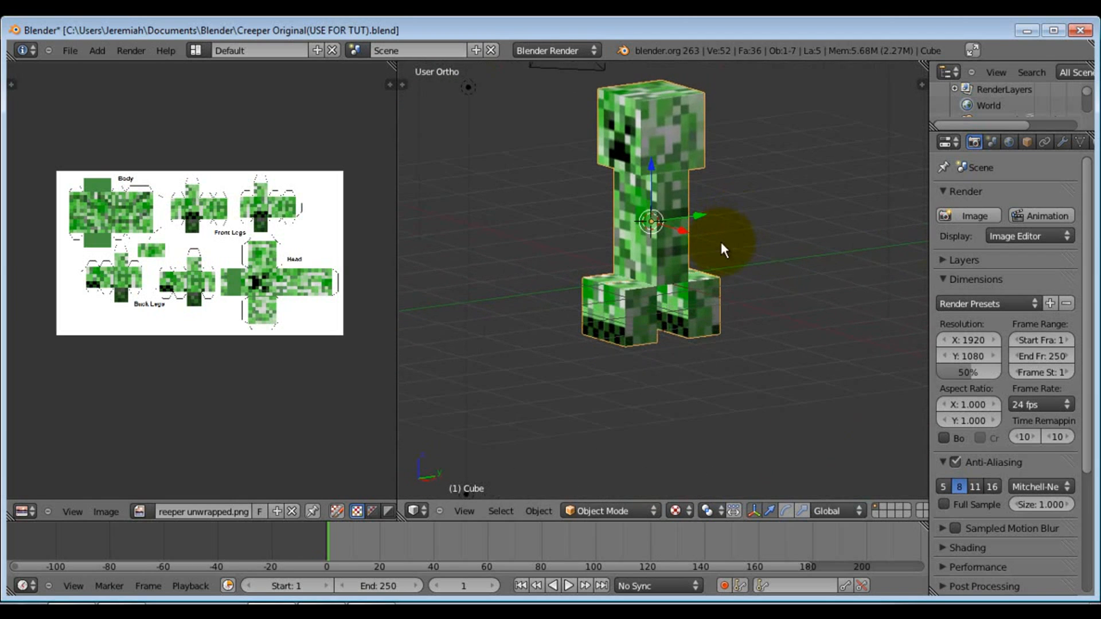
Add a horizontal loop cut around the middle of the creeper's torso in Edit Mode, and return to Object Mode
{"action": "key", "text": "Tab"}
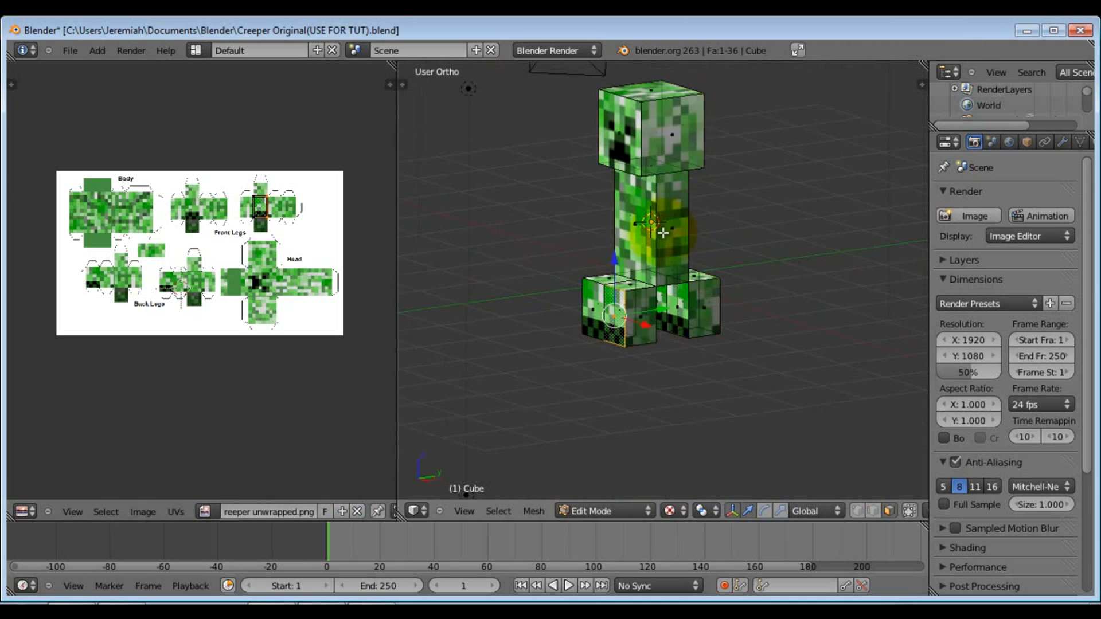
{"action": "middle_click_drag", "start_coordinate": [698, 214], "coordinate": [677, 250]}
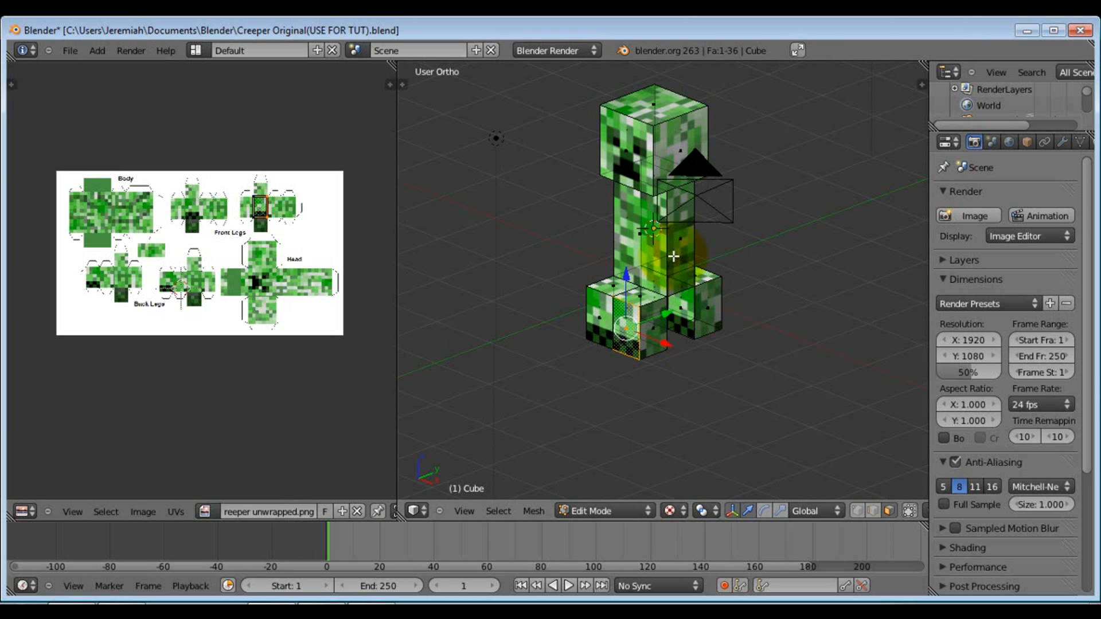
{"action": "key", "text": "ctrl+r"}
{"action": "left_click", "coordinate": [668, 241]}
{"action": "middle_click_drag", "start_coordinate": [583, 292], "coordinate": [547, 295]}
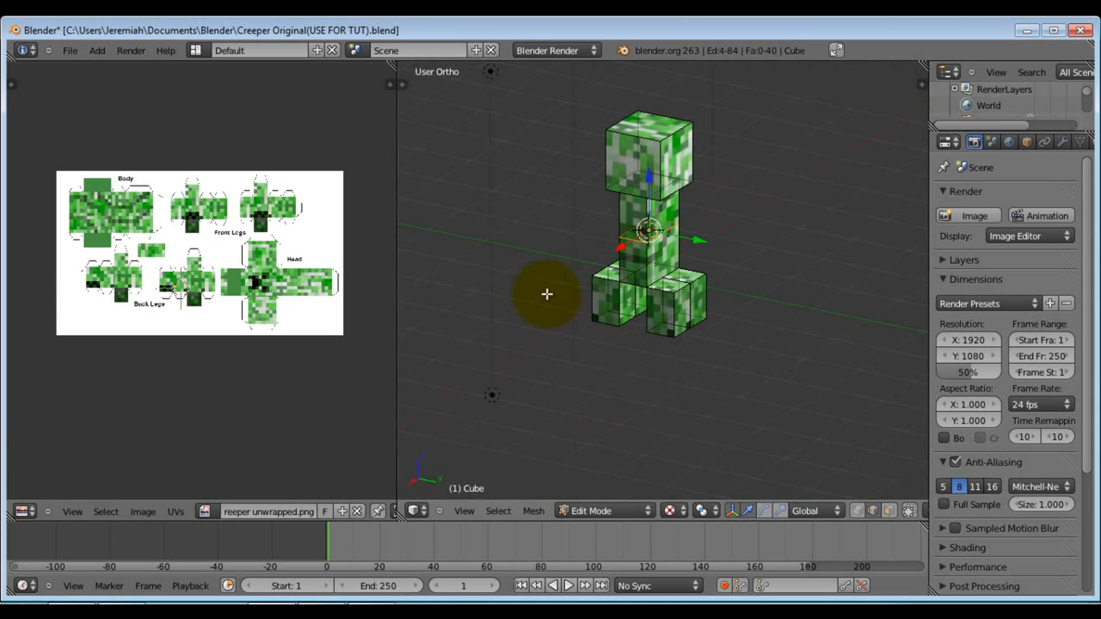
{"action": "middle_click_drag", "start_coordinate": [547, 294], "coordinate": [546, 295]}
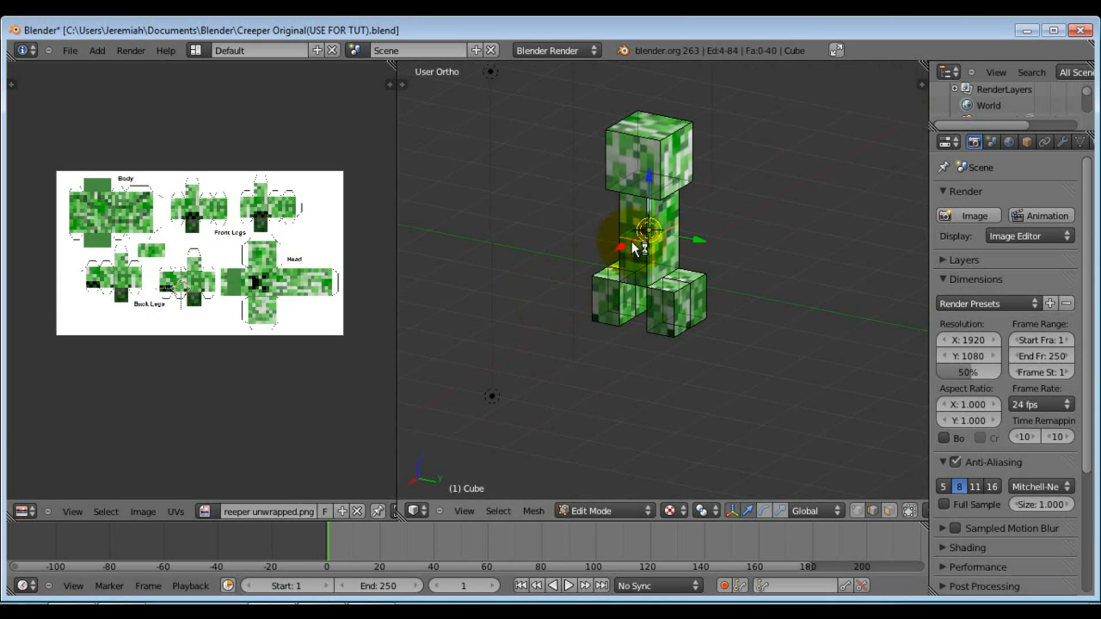
{"action": "key", "text": "Tab"}
Add a single-bone armature at the 3D cursor inside the creeper's torso
{"action": "middle_click_drag", "start_coordinate": [624, 226], "coordinate": [762, 222]}
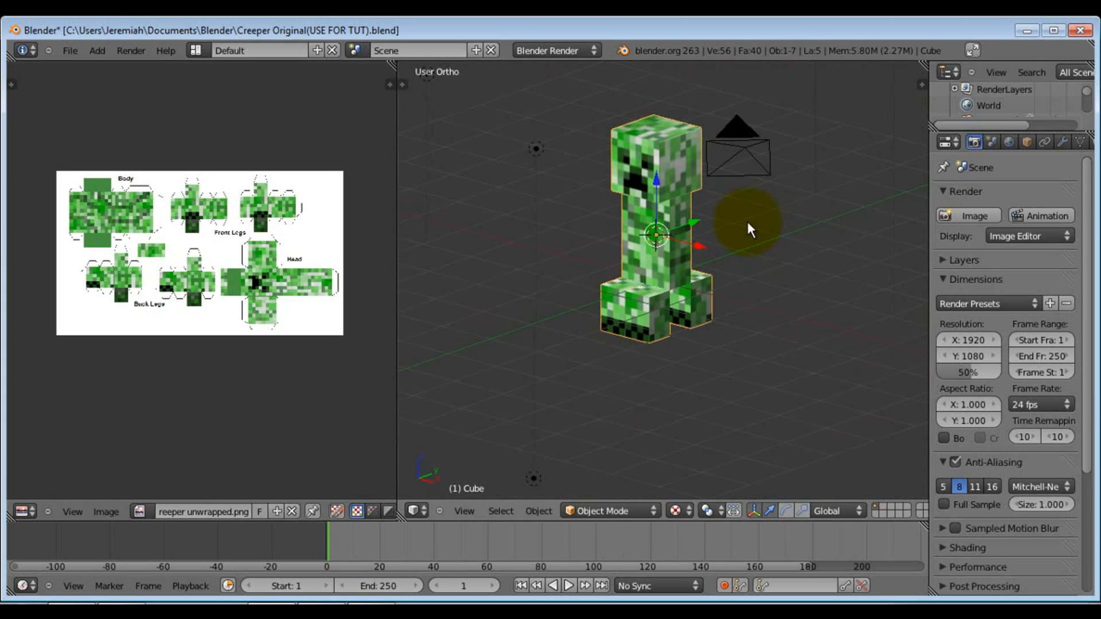
{"action": "middle_click_drag", "start_coordinate": [747, 221], "coordinate": [611, 256]}
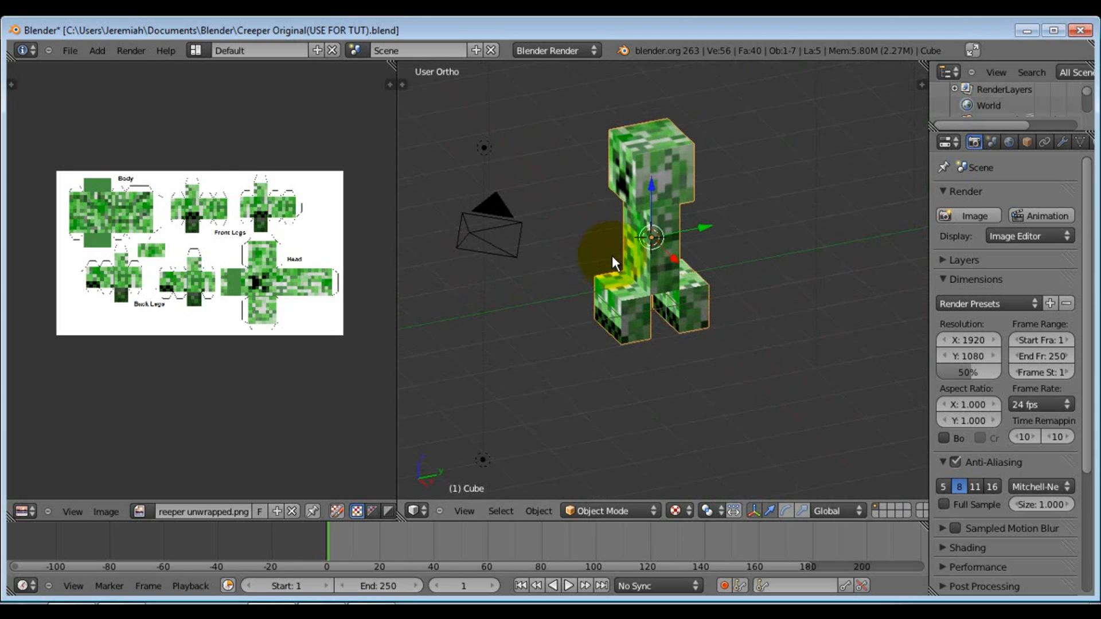
{"action": "middle_click_drag", "start_coordinate": [661, 250], "coordinate": [649, 245]}
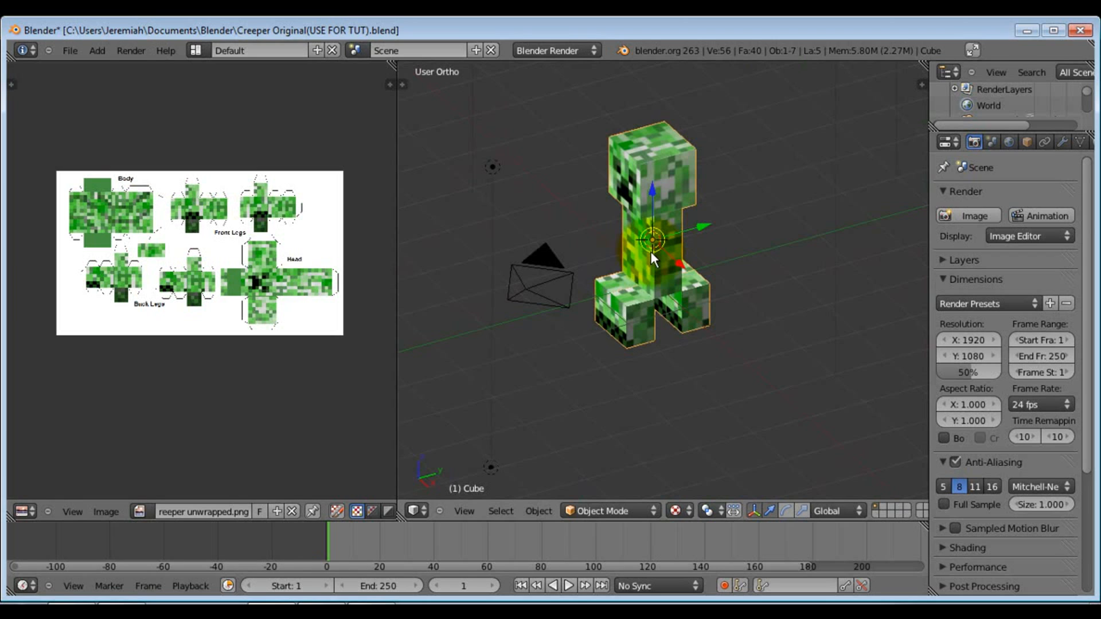
{"action": "key", "text": "shift+a"}
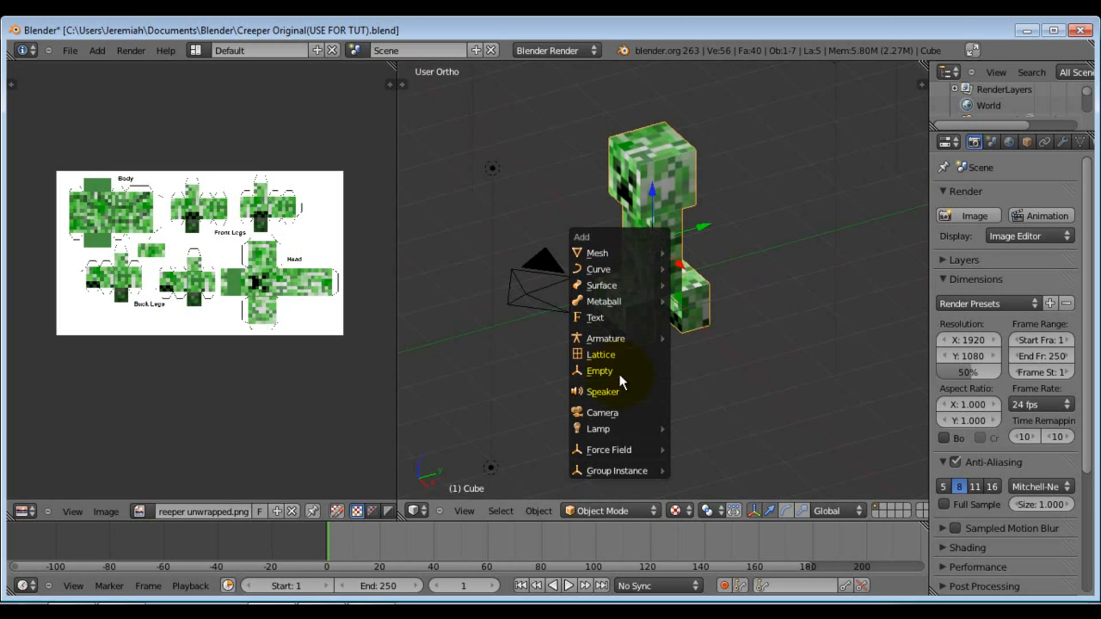
{"action": "mouse_move", "coordinate": [664, 337]}
{"action": "left_click", "coordinate": [700, 339]}
{"action": "middle_click_drag", "start_coordinate": [711, 287], "coordinate": [561, 262]}
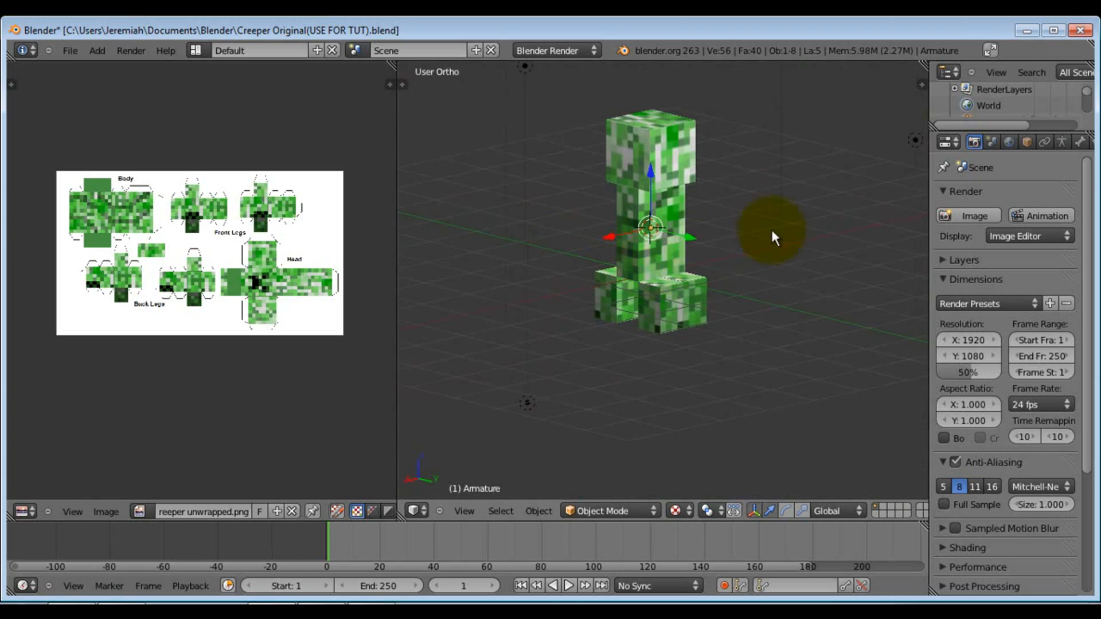
Enable X-Ray display for the armature and enter Edit Mode on it
{"action": "left_click", "coordinate": [1080, 142]}
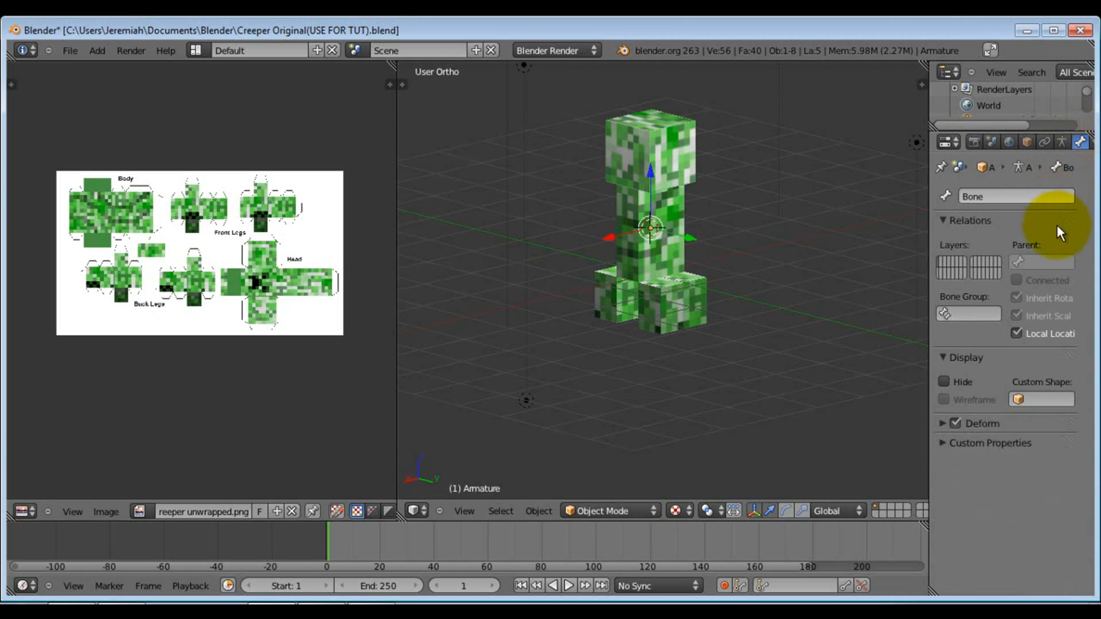
{"action": "left_click", "coordinate": [1061, 141]}
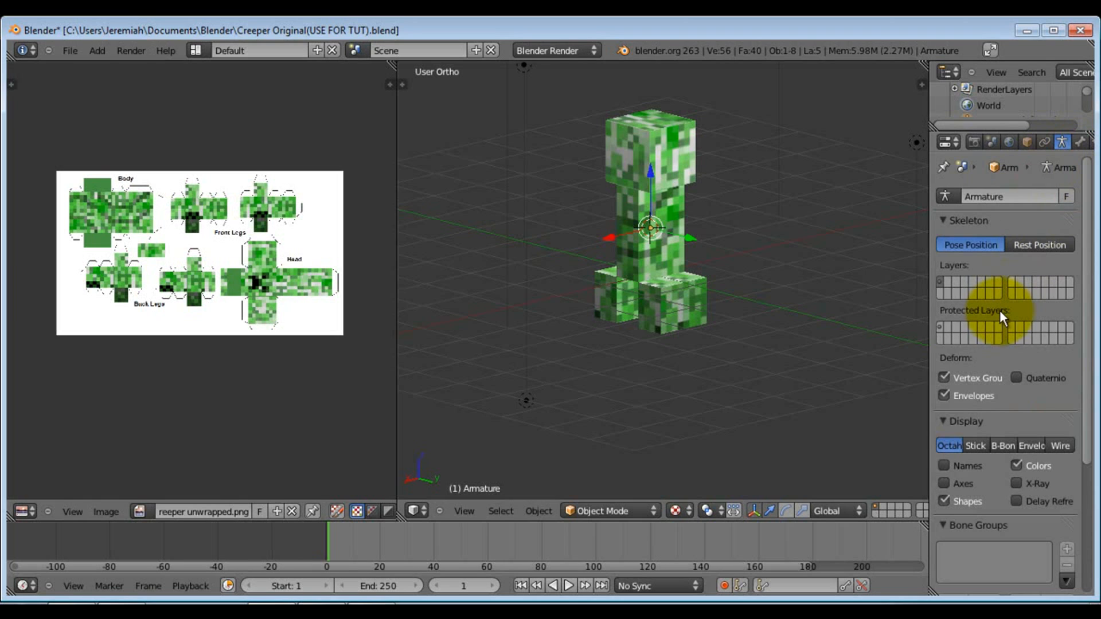
{"action": "left_click", "coordinate": [1014, 484]}
{"action": "middle_click_drag", "start_coordinate": [725, 270], "coordinate": [659, 316]}
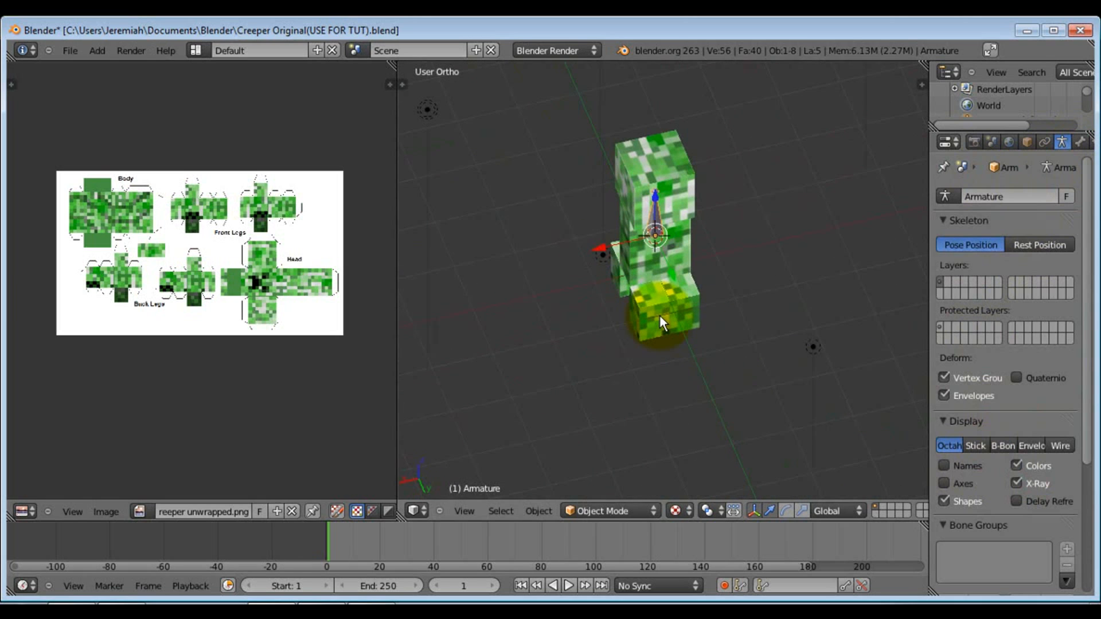
{"action": "middle_click_drag", "start_coordinate": [659, 315], "coordinate": [694, 253]}
{"action": "key", "text": "Tab"}
{"action": "scroll", "coordinate": [694, 253], "scroll_direction": "up", "scroll_amount": 5}
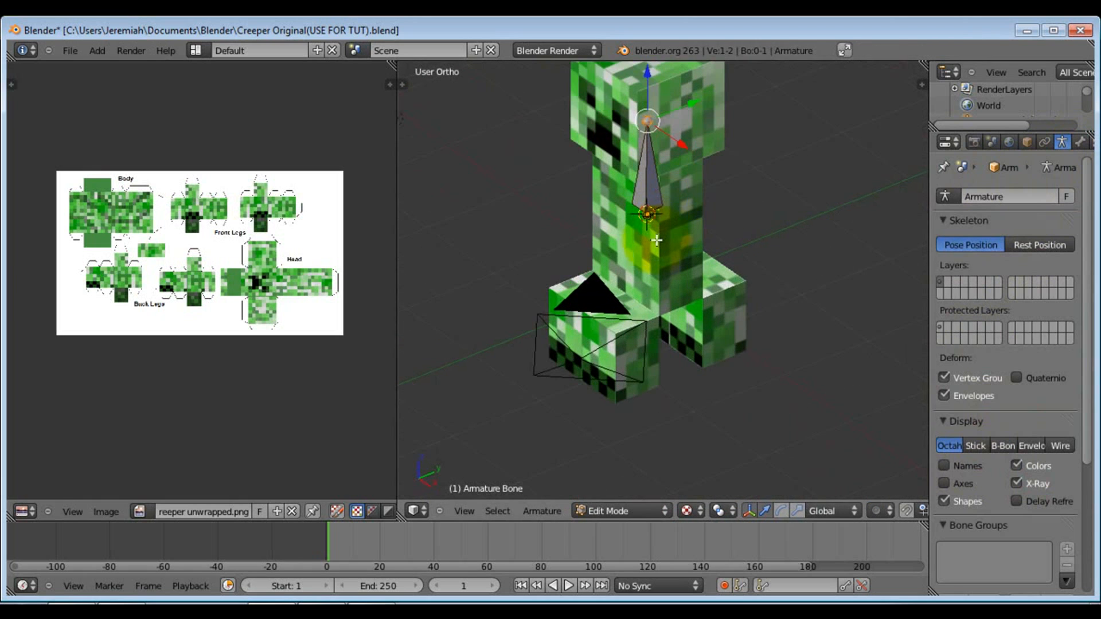
{"action": "middle_click_drag", "start_coordinate": [655, 239], "coordinate": [645, 248]}
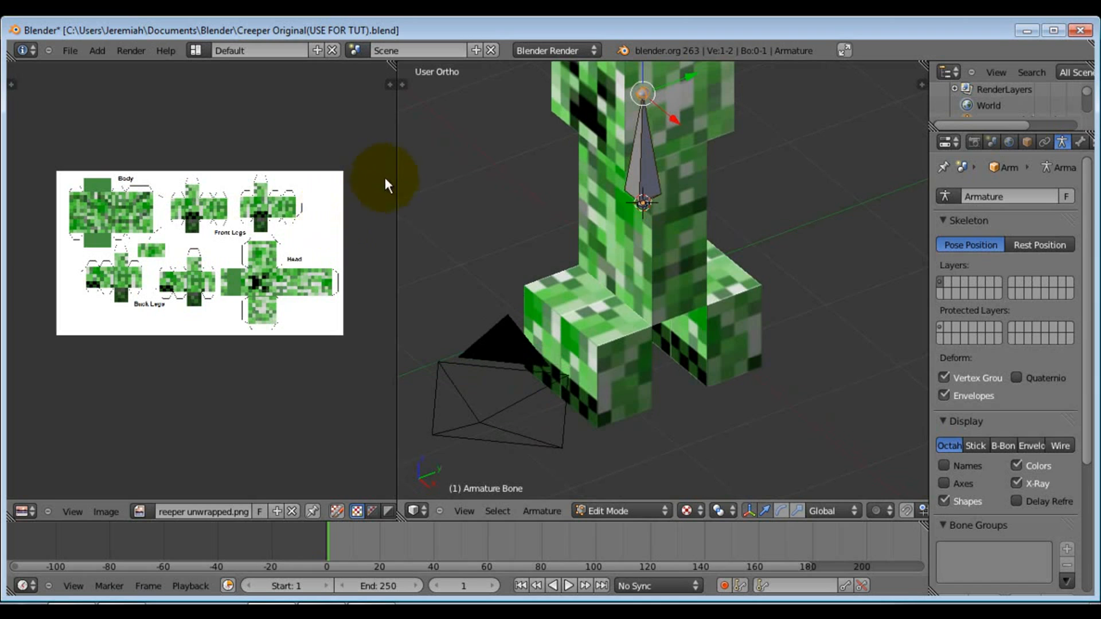
Join the image editor area into the 3D viewport and recentre the creeper in the enlarged view
{"action": "right_click", "coordinate": [396, 190]}
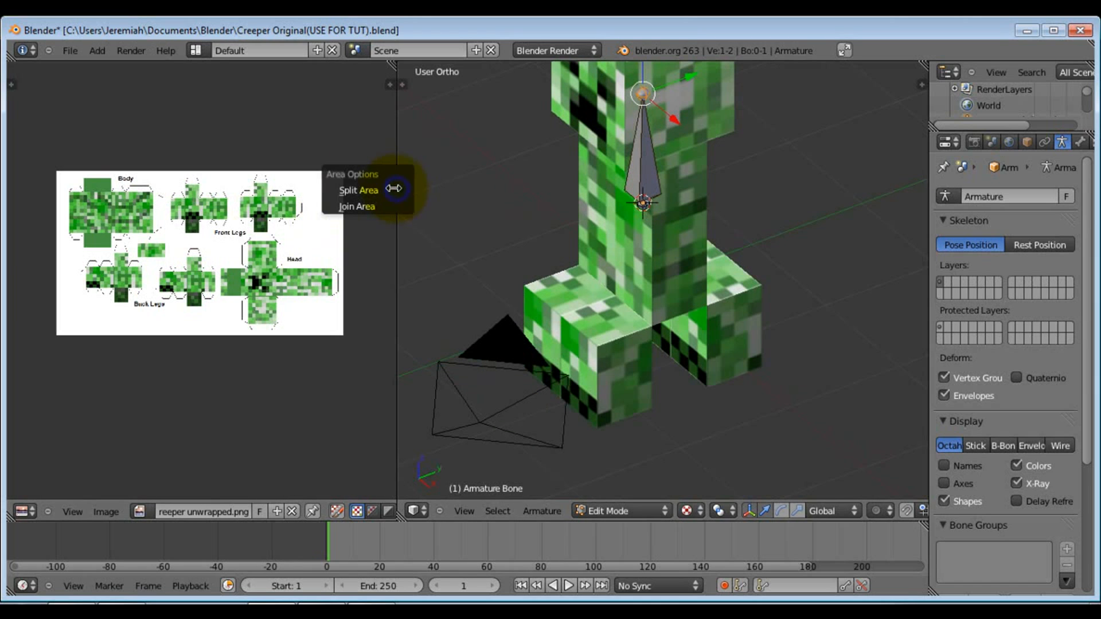
{"action": "left_click", "coordinate": [357, 207]}
{"action": "left_click", "coordinate": [315, 213]}
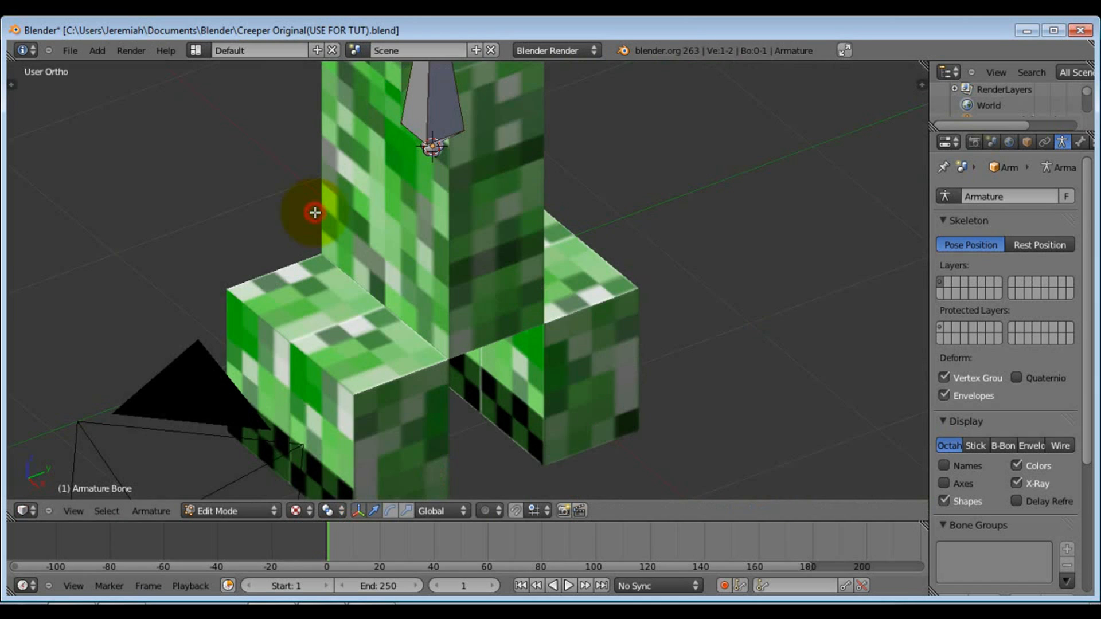
{"action": "scroll", "coordinate": [401, 195], "scroll_direction": "down", "scroll_amount": 6}
{"action": "middle_click_drag", "start_coordinate": [397, 209], "coordinate": [577, 222], "text": "shift"}
{"action": "scroll", "coordinate": [448, 248], "scroll_direction": "up", "scroll_amount": 3}
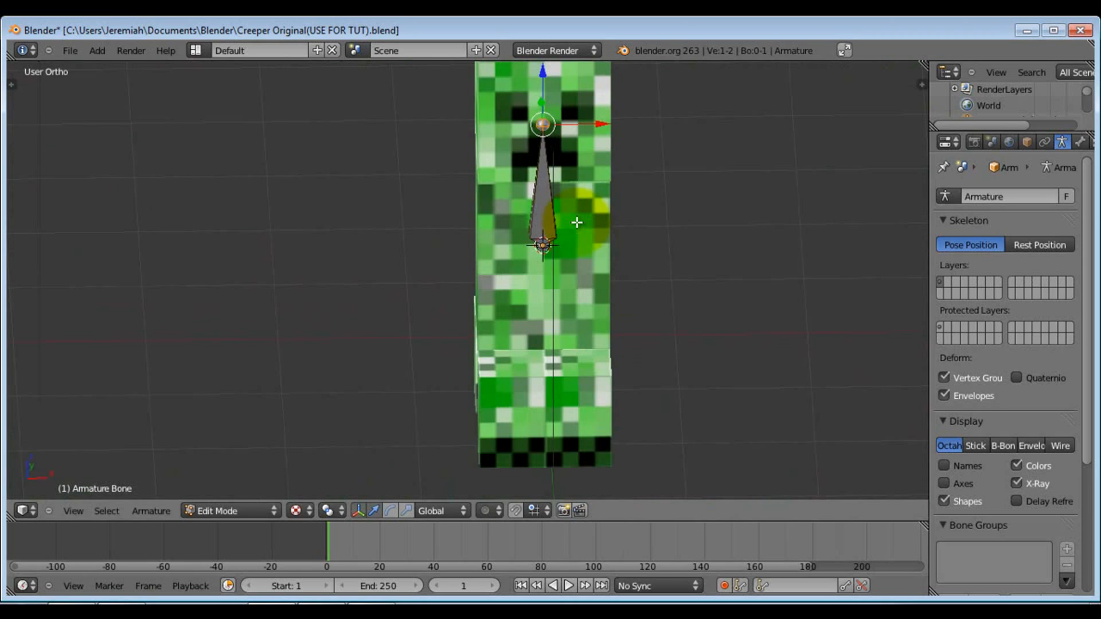
Switch the 3D viewport to the front orthographic view with the creeper's bone in frame
{"action": "middle_click_drag", "start_coordinate": [577, 222], "coordinate": [622, 248]}
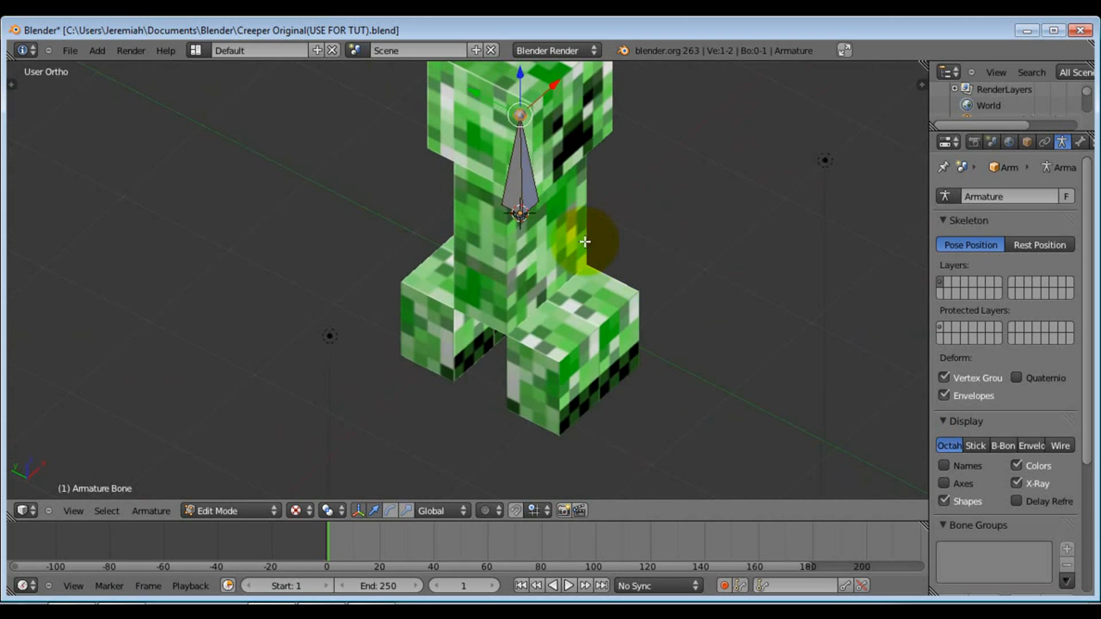
{"action": "middle_click_drag", "start_coordinate": [585, 241], "coordinate": [643, 166]}
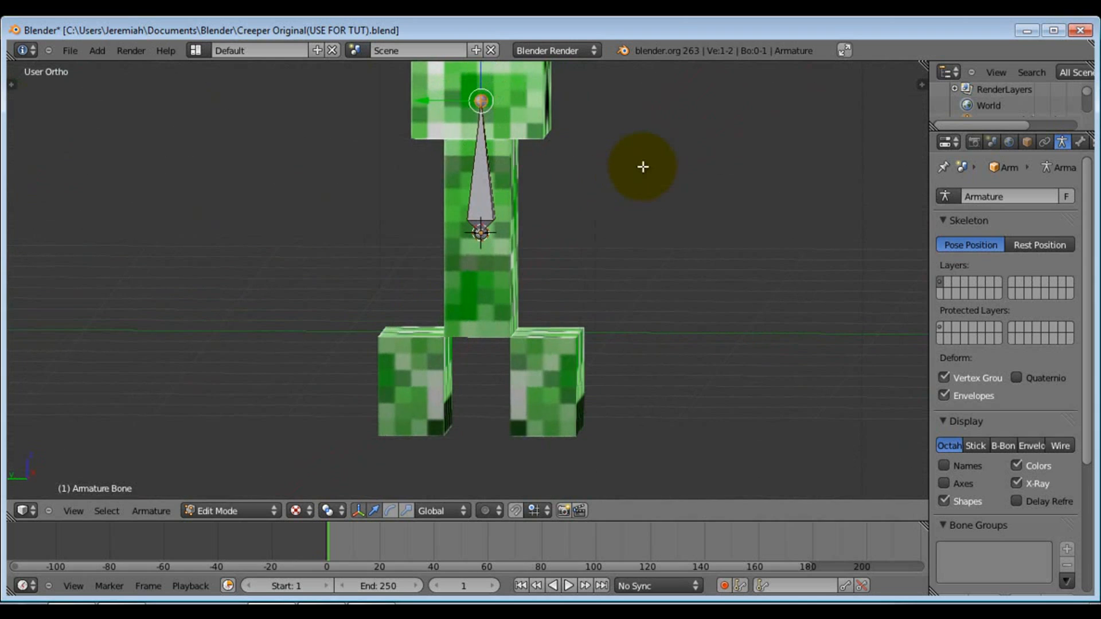
{"action": "key", "text": "KP_3"}
{"action": "key", "text": "KP_1"}
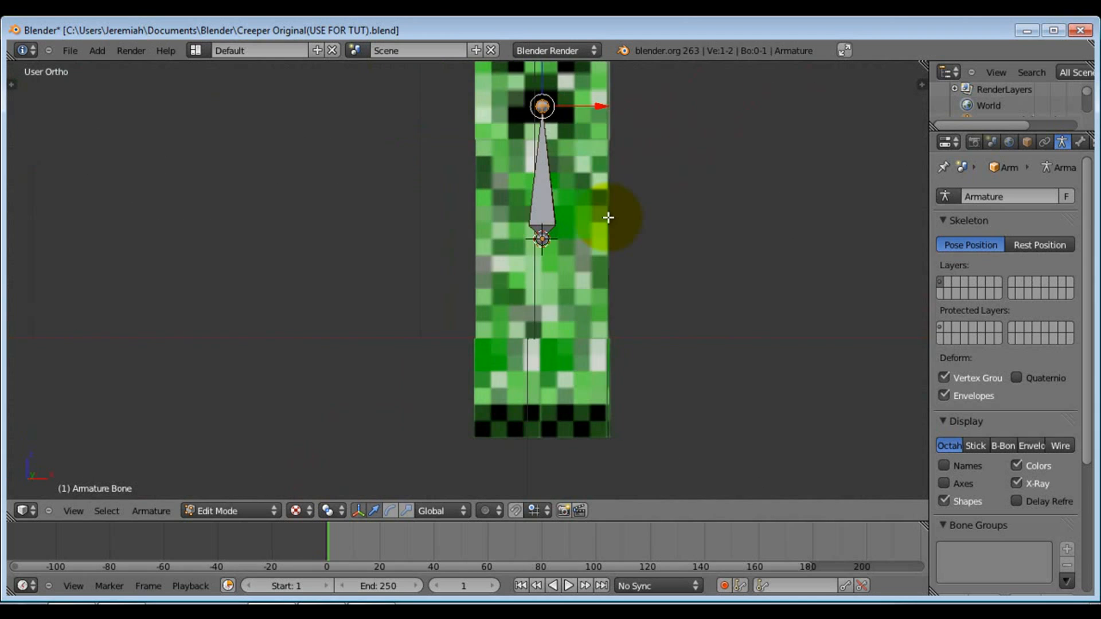
{"action": "key", "text": "KP_1"}
{"action": "middle_click_drag", "start_coordinate": [611, 235], "coordinate": [580, 296], "text": "shift"}
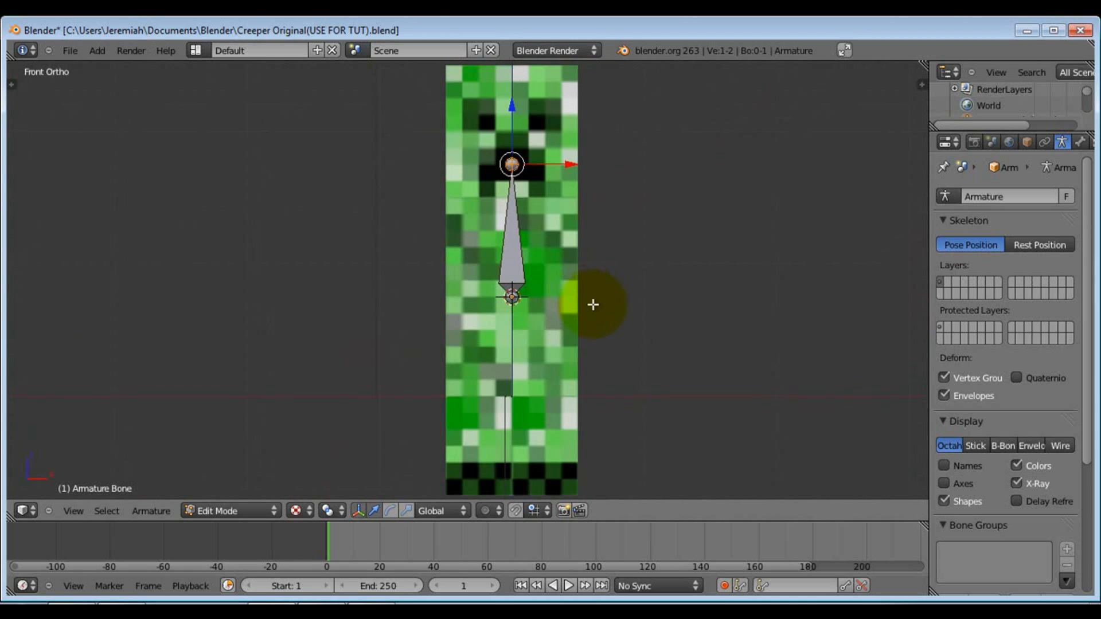
{"action": "key", "text": "s"}
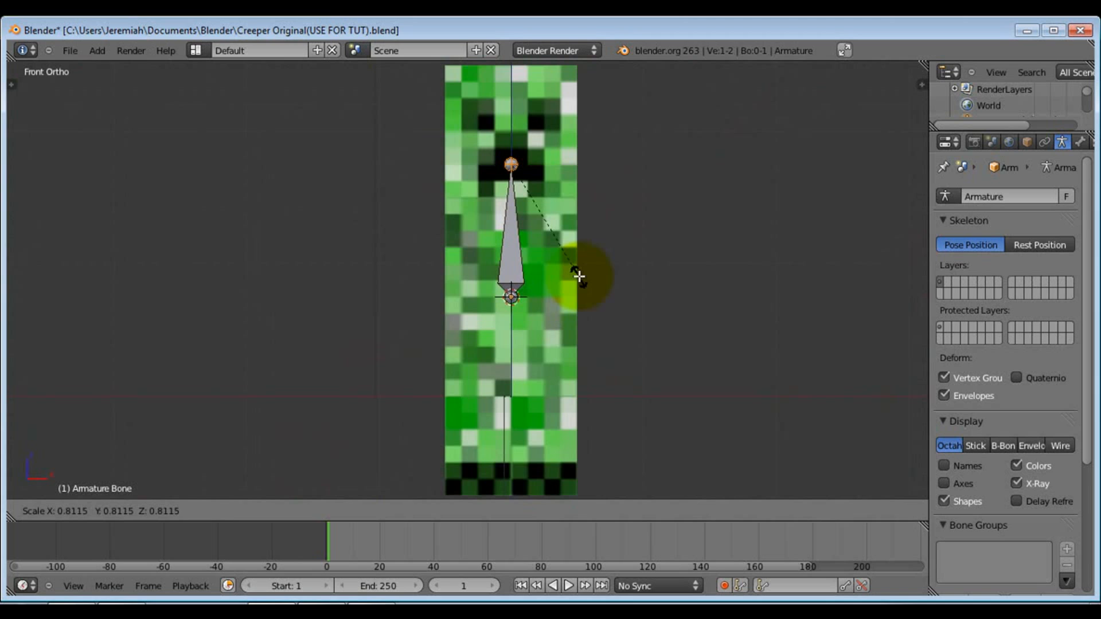
{"action": "left_click", "coordinate": [505, 290]}
{"action": "middle_click_drag", "start_coordinate": [504, 290], "coordinate": [529, 317]}
Select the entire bone and try to scale it uniformly in the front view
{"action": "key", "text": "a"}
{"action": "key", "text": "a"}
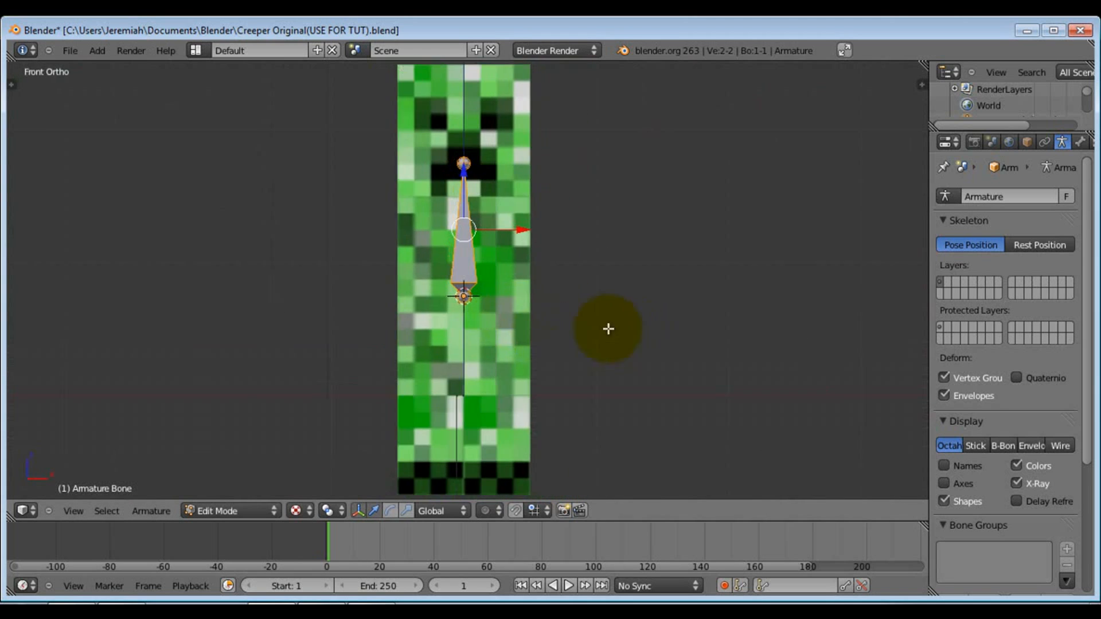
{"action": "key", "text": "KP_1"}
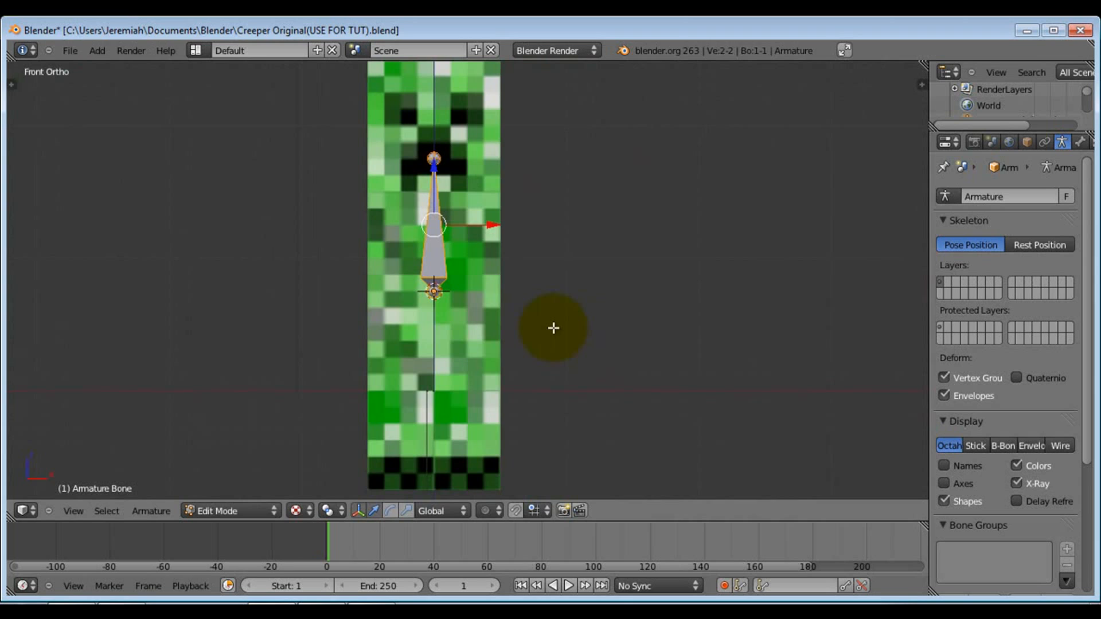
{"action": "key", "text": "s"}
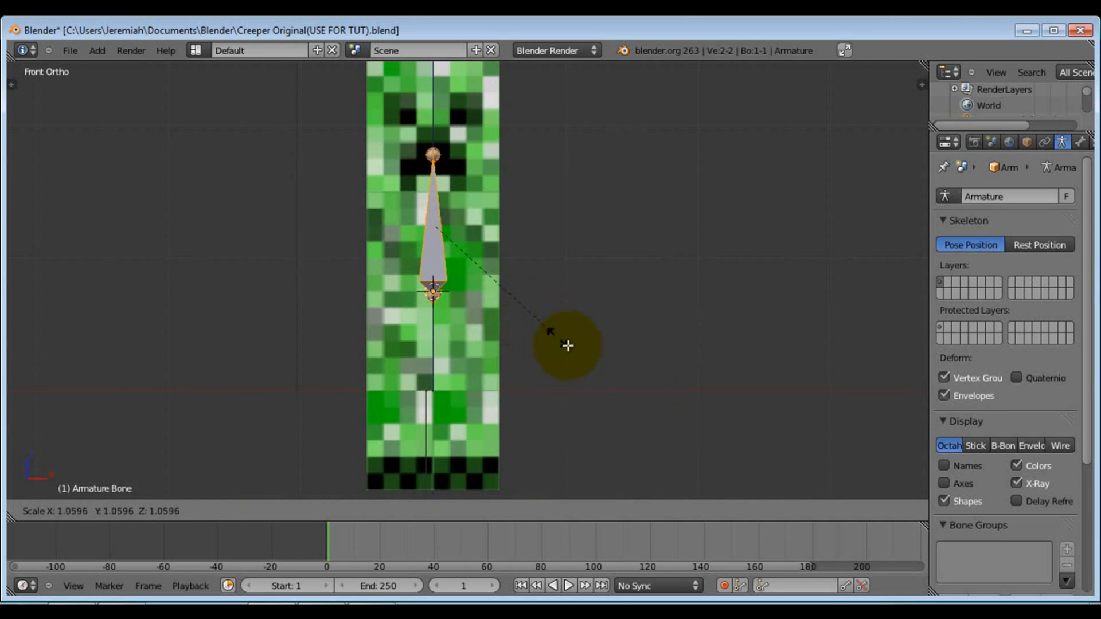
{"action": "left_click", "coordinate": [473, 264]}
{"action": "scroll", "coordinate": [474, 268], "scroll_direction": "down", "scroll_amount": 1}
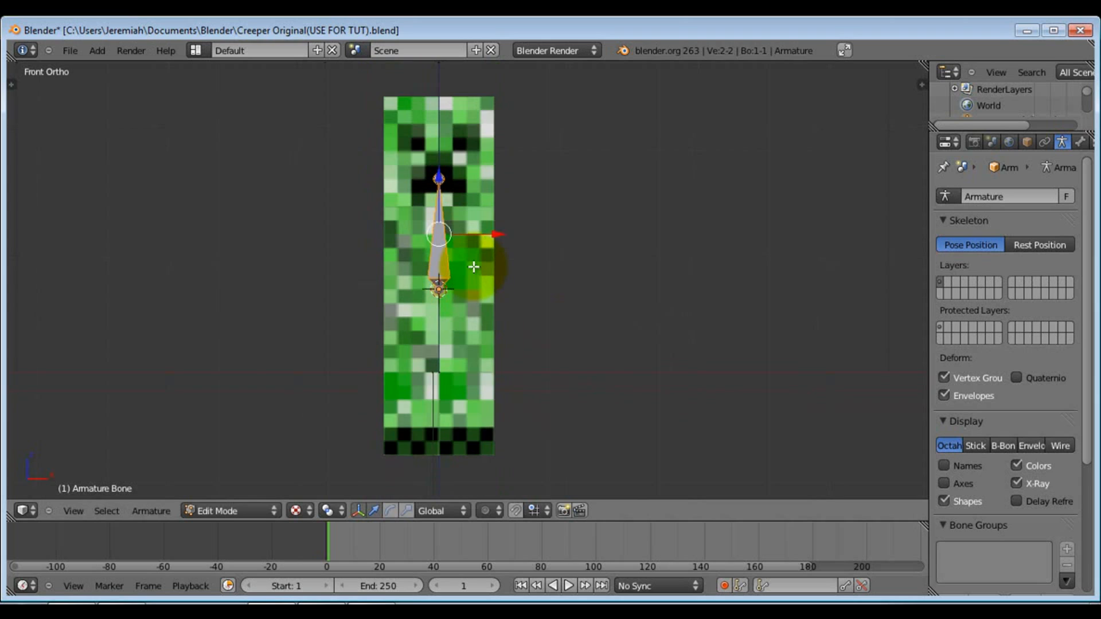
Scale the selected bone uniformly by a factor of 1
{"action": "scroll", "coordinate": [468, 267], "scroll_direction": "up", "scroll_amount": 1}
{"action": "key", "text": "s"}
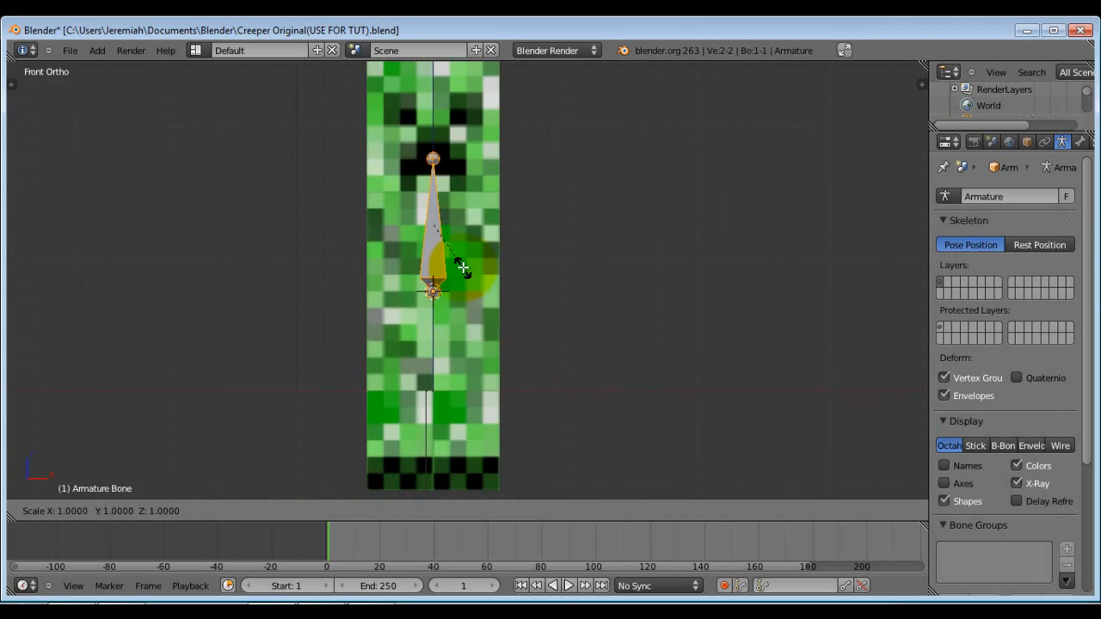
{"action": "key", "text": "1"}
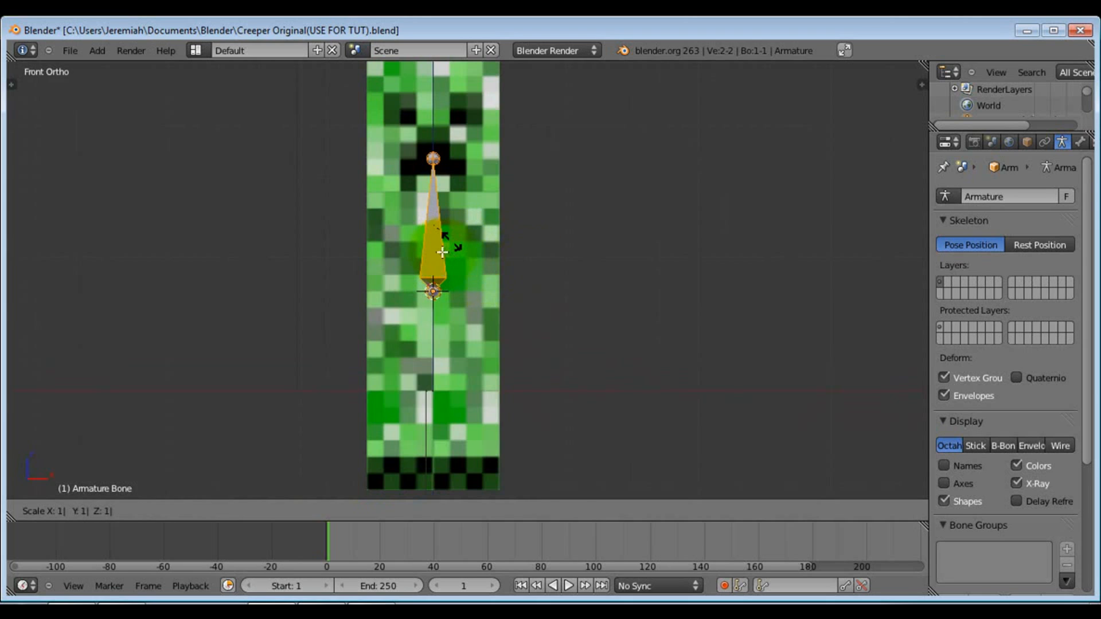
{"action": "key", "text": "Return"}
{"action": "scroll", "coordinate": [438, 261], "scroll_direction": "down", "scroll_amount": 1}
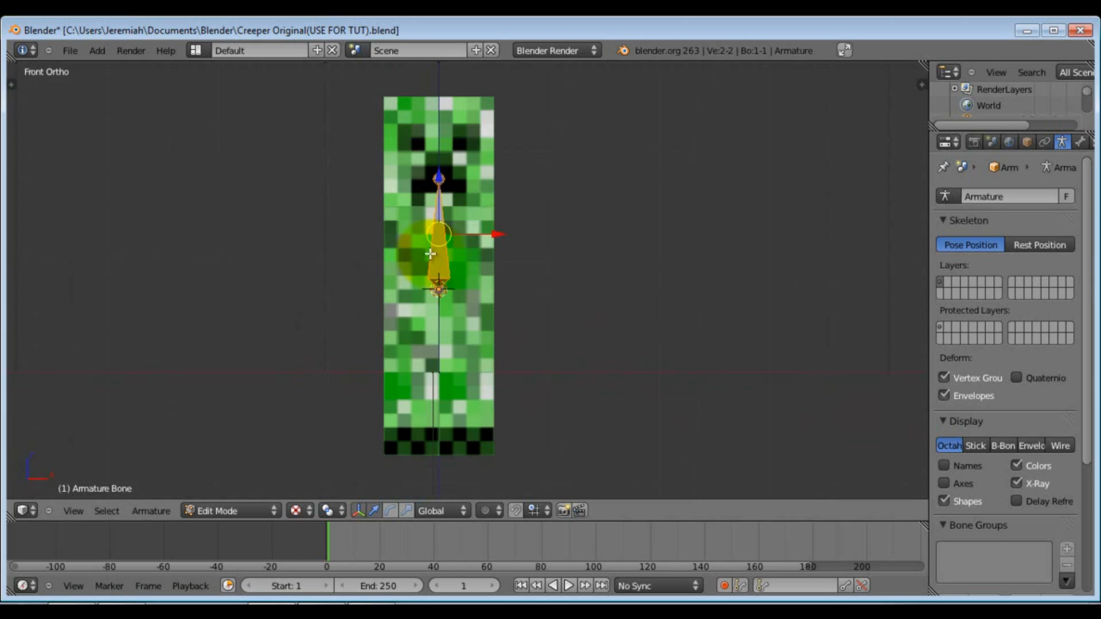
Select only the bone's upper tip and, in front view, move it down about 0.27 along global Z to the creeper's neck seam
{"action": "key", "text": "a"}
{"action": "right_click", "coordinate": [434, 176]}
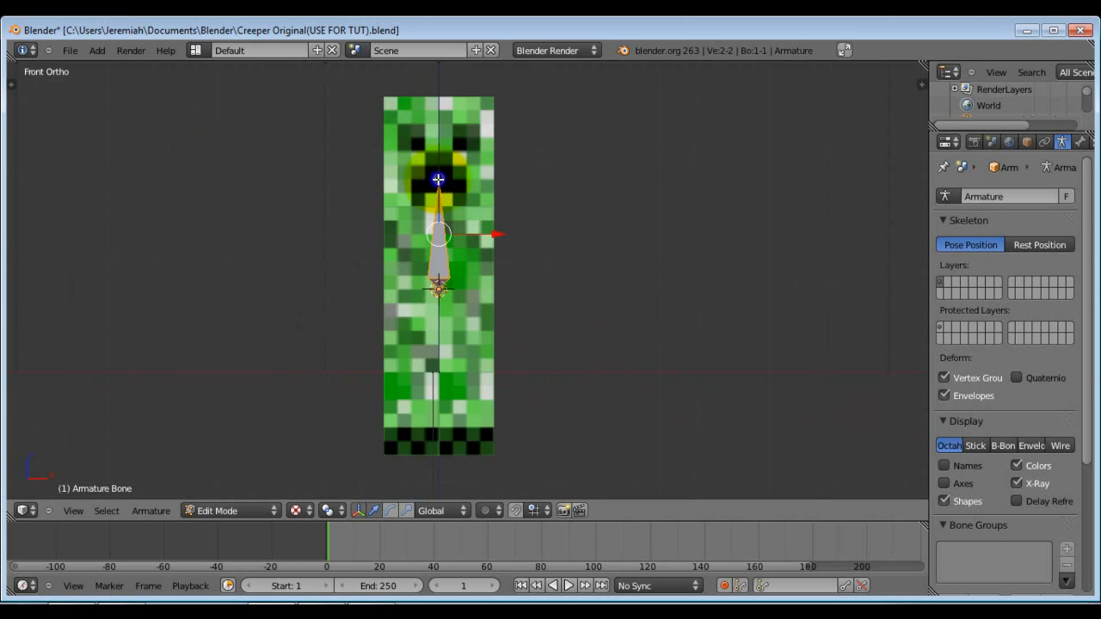
{"action": "middle_click_drag", "start_coordinate": [381, 179], "coordinate": [447, 212]}
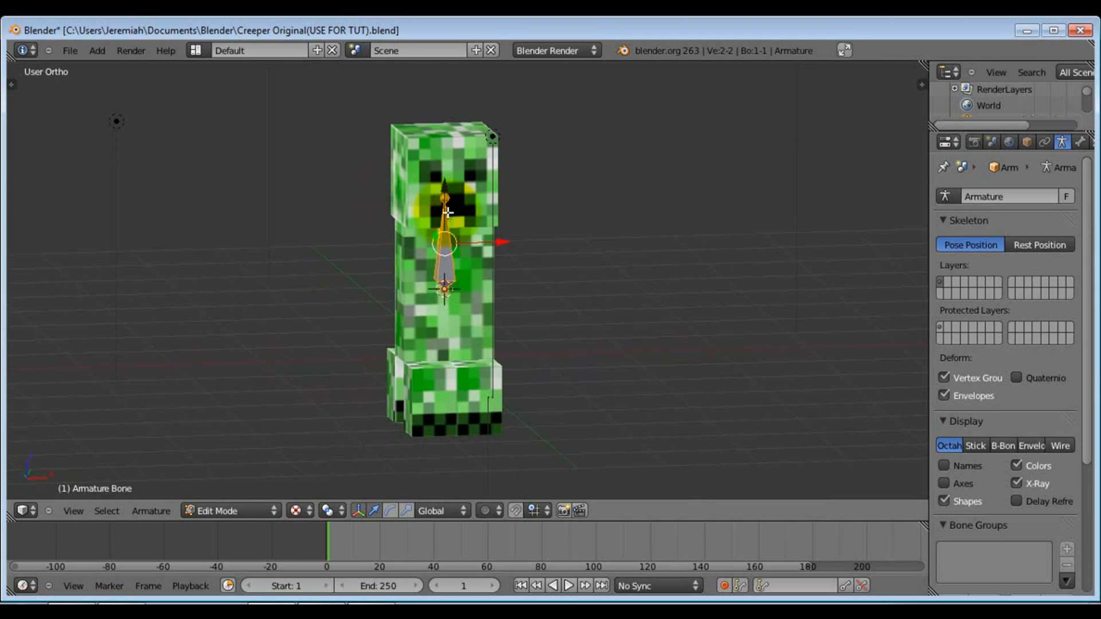
{"action": "key", "text": "a"}
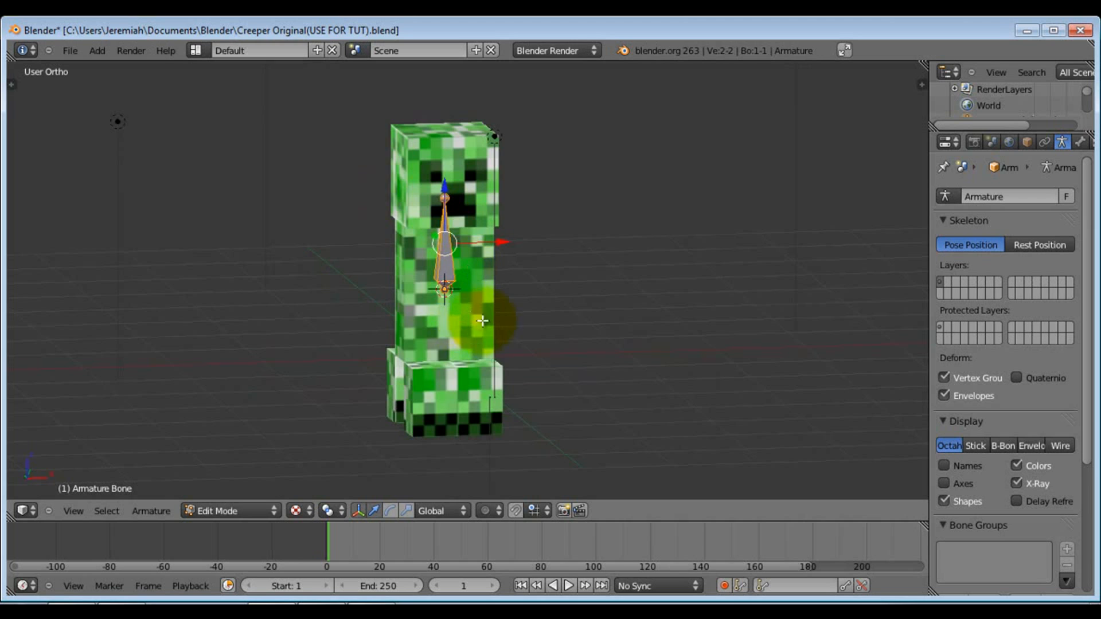
{"action": "middle_click_drag", "start_coordinate": [482, 315], "coordinate": [410, 328]}
{"action": "scroll", "coordinate": [449, 148], "scroll_direction": "up", "scroll_amount": 5}
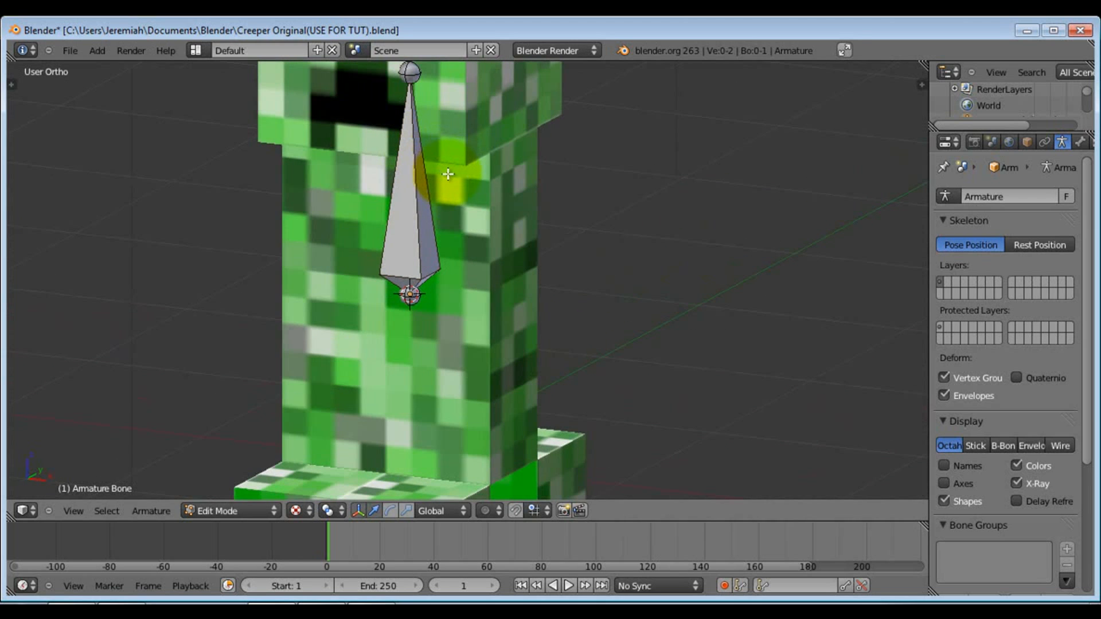
{"action": "scroll", "coordinate": [446, 186], "scroll_direction": "up", "scroll_amount": 1}
{"action": "middle_click_drag", "start_coordinate": [448, 198], "coordinate": [472, 346], "text": "shift"}
{"action": "right_click", "coordinate": [417, 179]}
{"action": "middle_click_drag", "start_coordinate": [439, 194], "coordinate": [475, 162]}
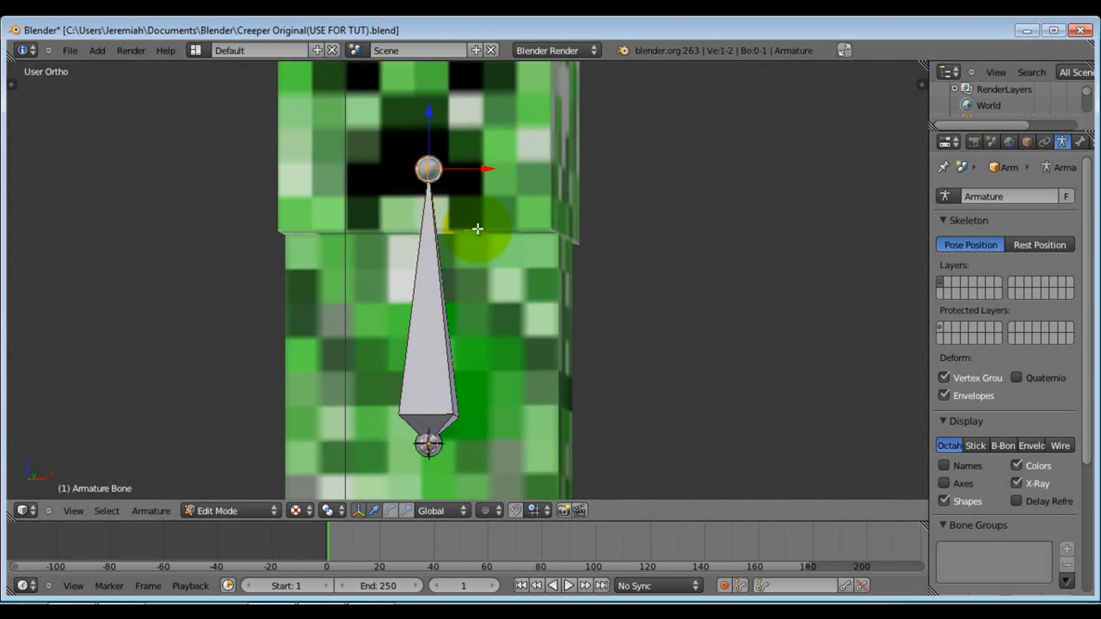
{"action": "key", "text": "KP_1"}
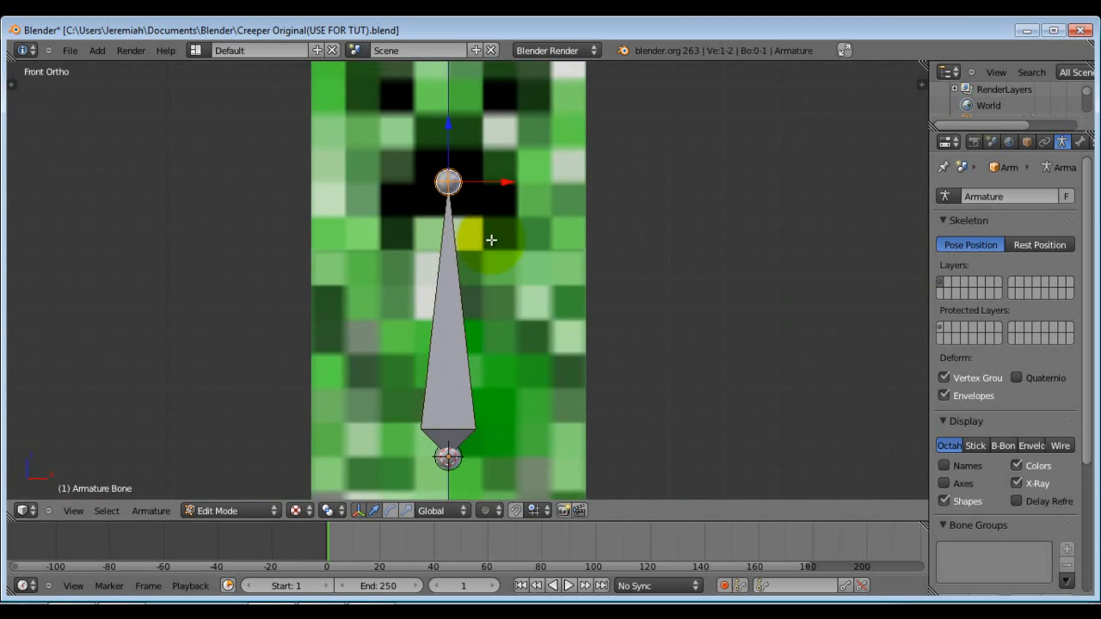
{"action": "key", "text": "g"}
{"action": "key", "text": "z"}
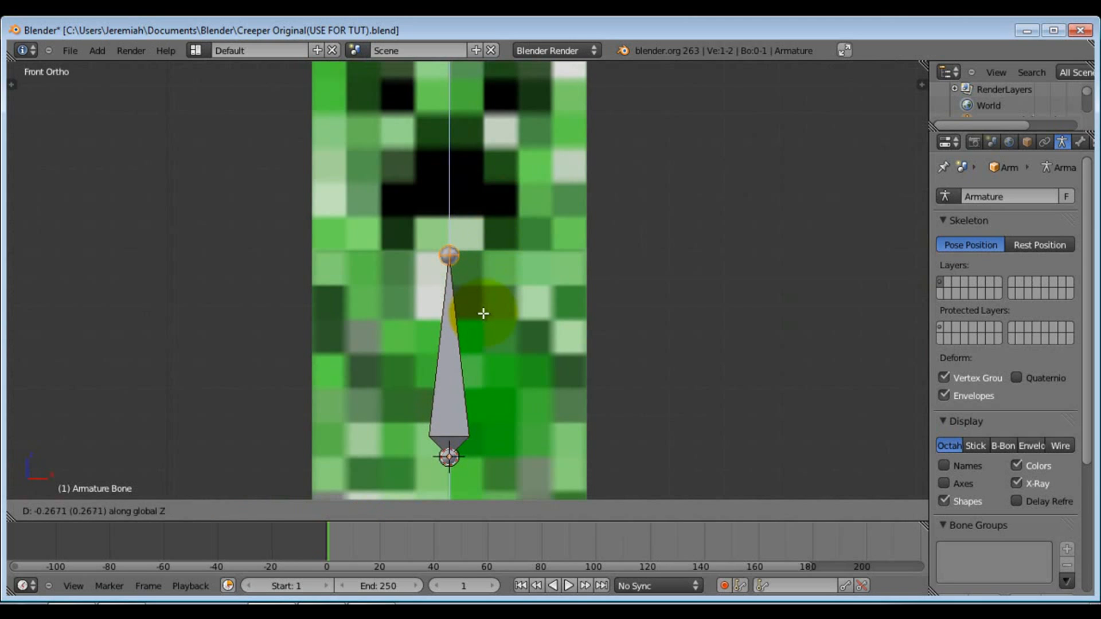
{"action": "left_click", "coordinate": [479, 308]}
Lower the bone tip about 0.005 along global Z to bring it closer to the head-body seam
{"action": "scroll", "coordinate": [422, 236], "scroll_direction": "up", "scroll_amount": 5}
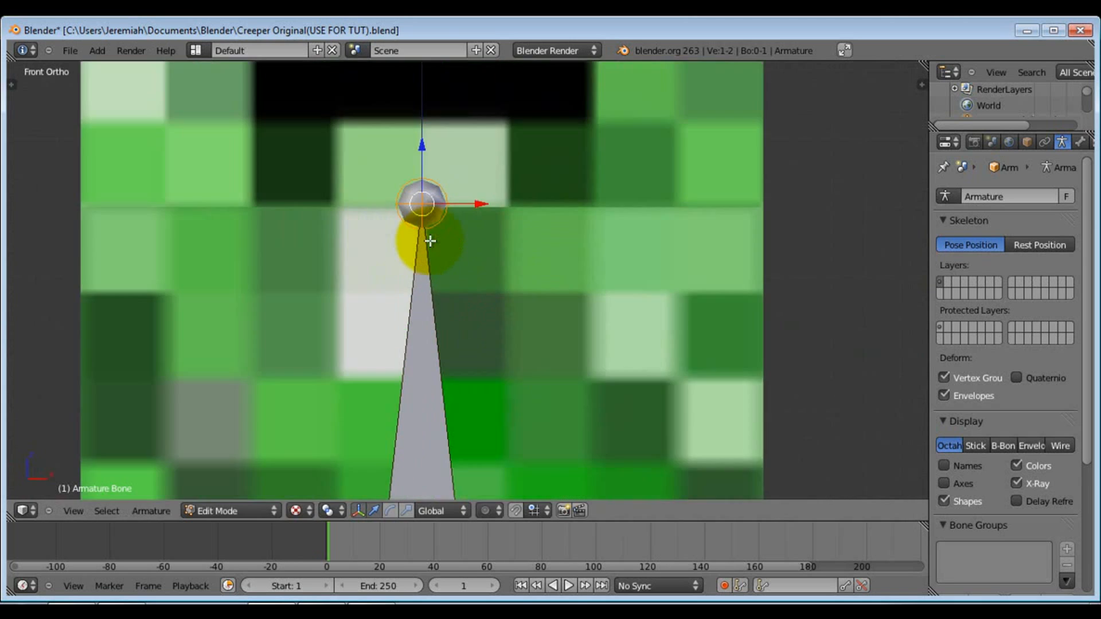
{"action": "scroll", "coordinate": [430, 240], "scroll_direction": "up", "scroll_amount": 6}
{"action": "middle_click_drag", "start_coordinate": [403, 167], "coordinate": [466, 282], "text": "shift"}
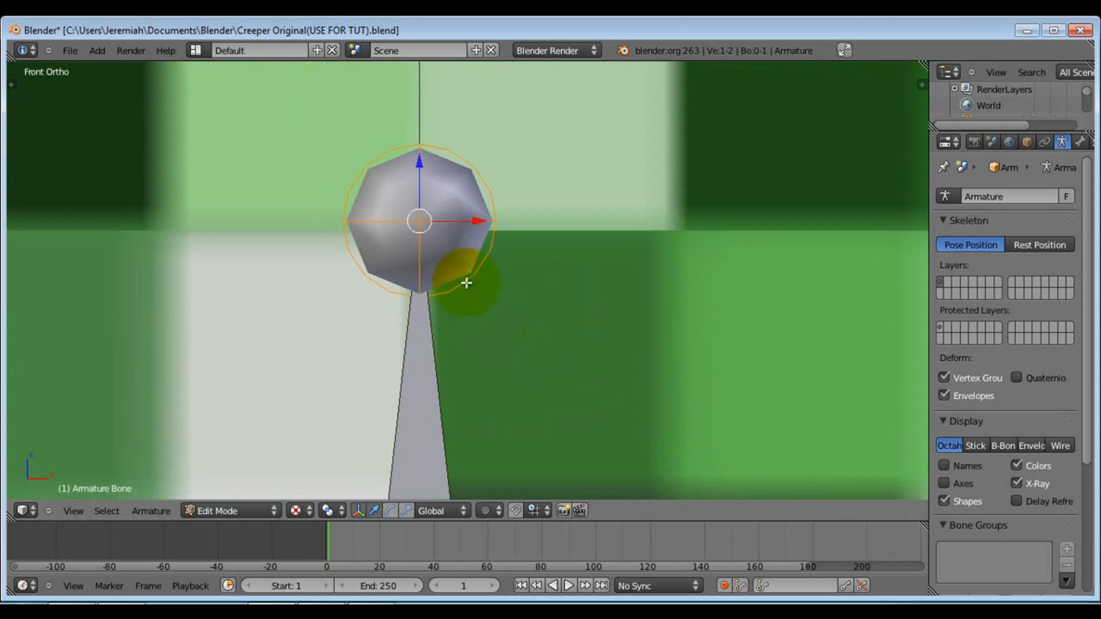
{"action": "scroll", "coordinate": [466, 283], "scroll_direction": "up", "scroll_amount": 6}
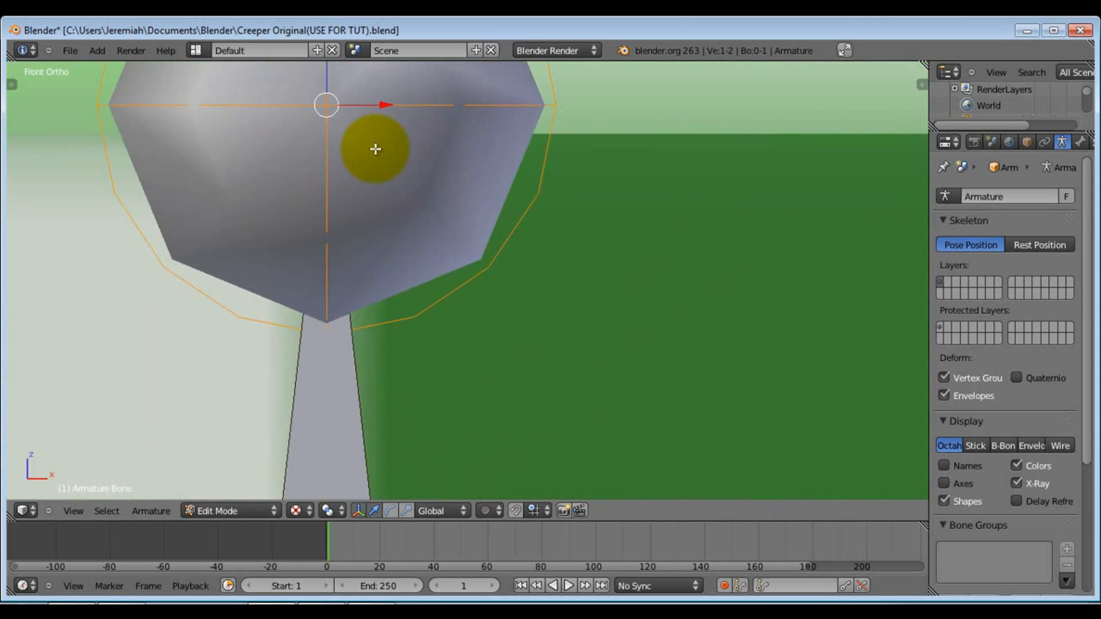
{"action": "key", "text": "g"}
{"action": "key", "text": "z"}
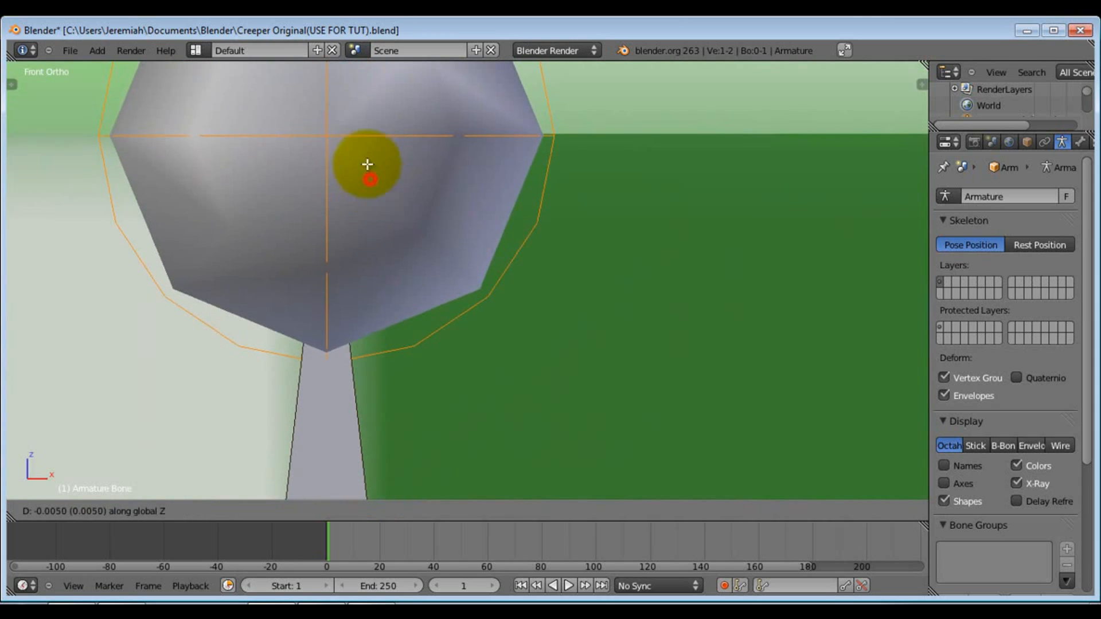
{"action": "left_click", "coordinate": [367, 164]}
Raise the bone tip very slightly along global Z to align its centre exactly with the seam between head and body
{"action": "scroll", "coordinate": [442, 147], "scroll_direction": "up", "scroll_amount": 6}
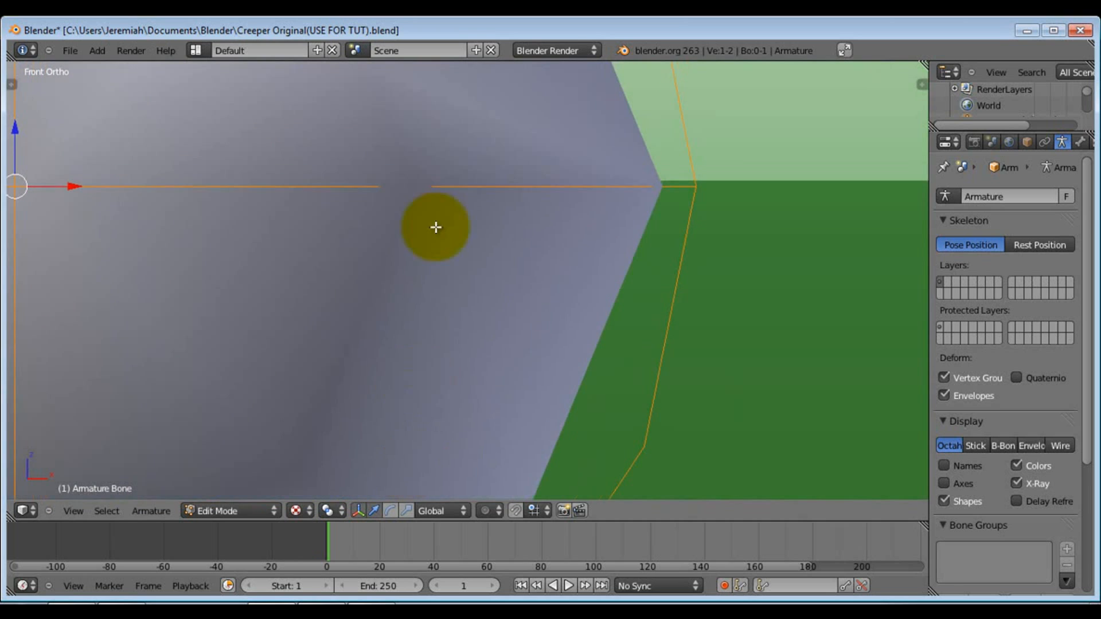
{"action": "middle_click_drag", "start_coordinate": [437, 203], "coordinate": [447, 250], "text": "shift"}
{"action": "scroll", "coordinate": [447, 249], "scroll_direction": "up", "scroll_amount": 5}
{"action": "middle_click_drag", "start_coordinate": [797, 171], "coordinate": [376, 177], "text": "shift"}
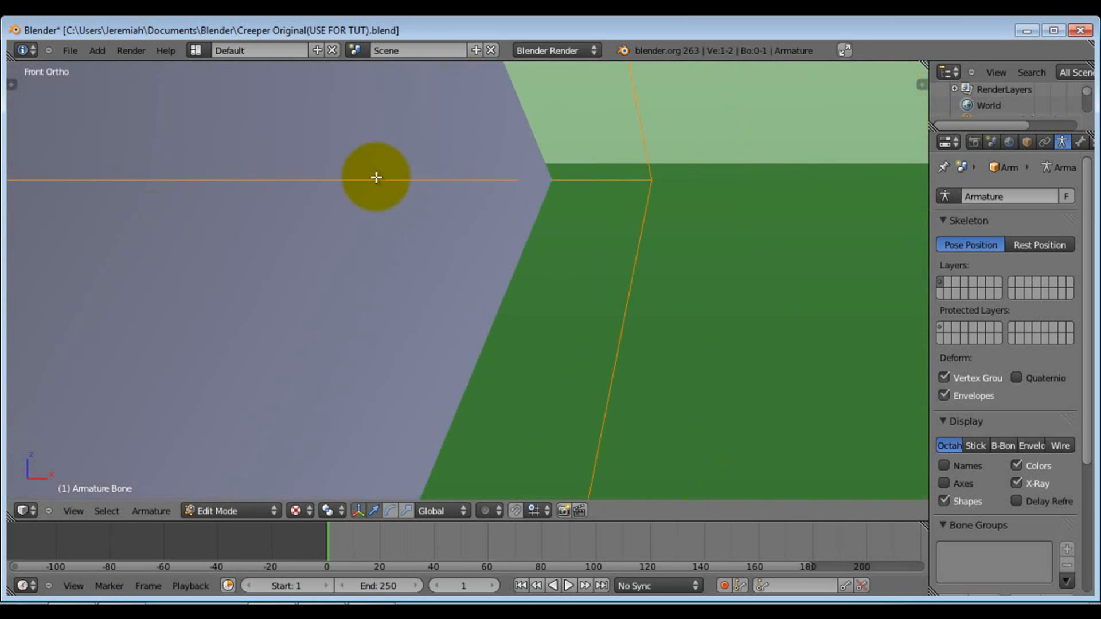
{"action": "scroll", "coordinate": [467, 160], "scroll_direction": "up", "scroll_amount": 4}
{"action": "scroll", "coordinate": [627, 150], "scroll_direction": "up", "scroll_amount": 1}
{"action": "middle_click_drag", "start_coordinate": [627, 150], "coordinate": [427, 339], "text": "shift"}
{"action": "scroll", "coordinate": [479, 208], "scroll_direction": "up", "scroll_amount": 4}
{"action": "scroll", "coordinate": [568, 177], "scroll_direction": "up", "scroll_amount": 1}
{"action": "middle_click_drag", "start_coordinate": [571, 122], "coordinate": [486, 275], "text": "shift"}
{"action": "scroll", "coordinate": [486, 273], "scroll_direction": "up", "scroll_amount": 2}
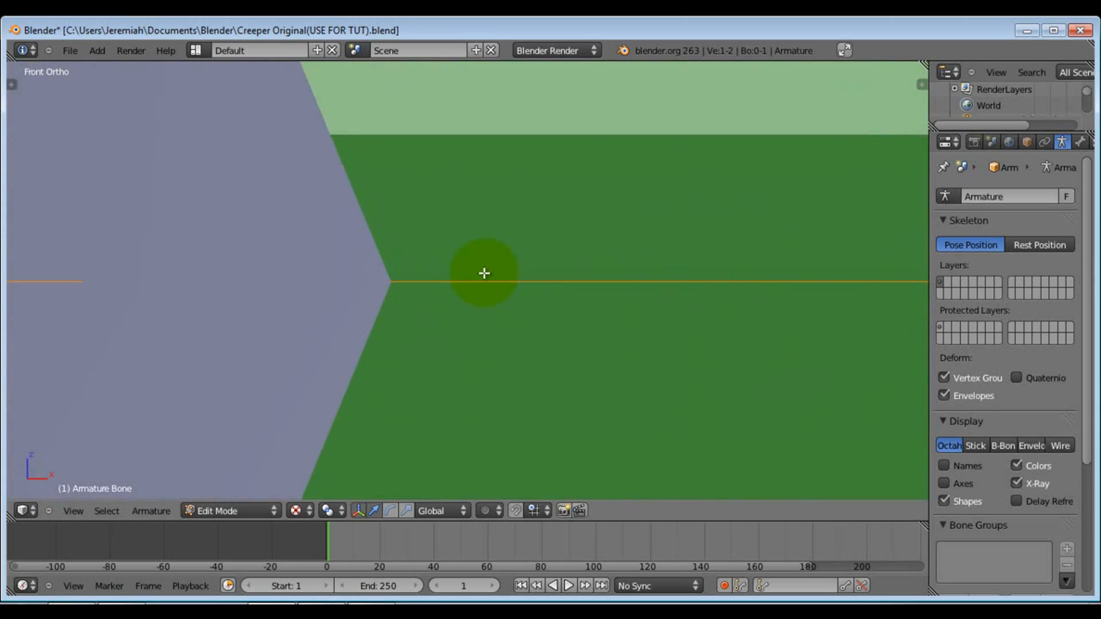
{"action": "key", "text": "g"}
{"action": "key", "text": "z"}
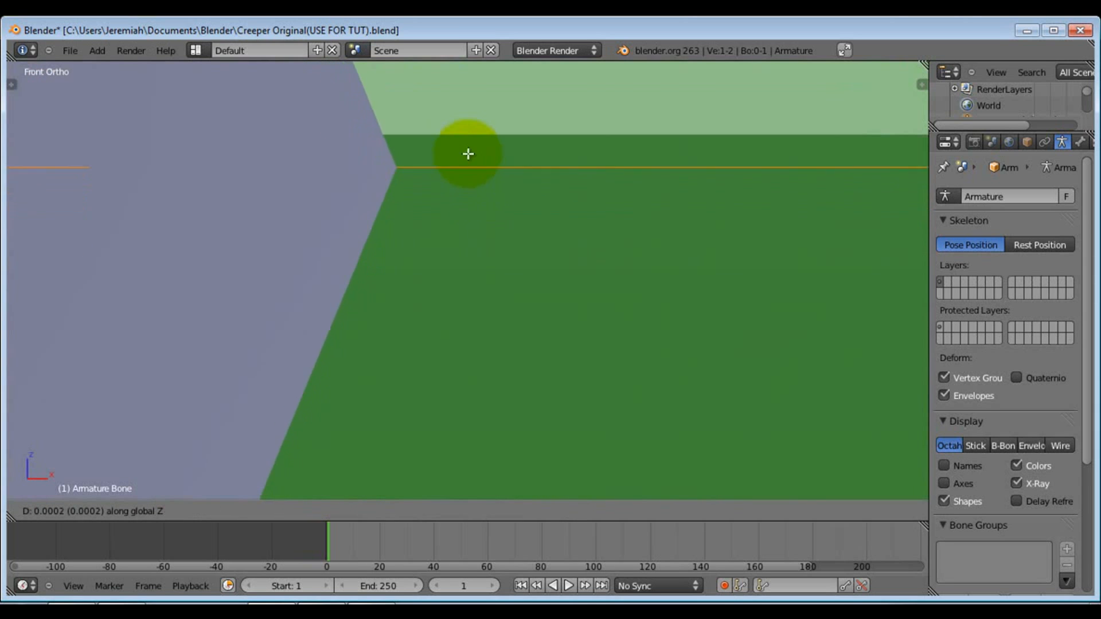
{"action": "left_click", "coordinate": [463, 125]}
Extrude a second bone from the neck joint about 0.51 straight up along Z into the head
{"action": "scroll", "coordinate": [462, 147], "scroll_direction": "down", "scroll_amount": 7}
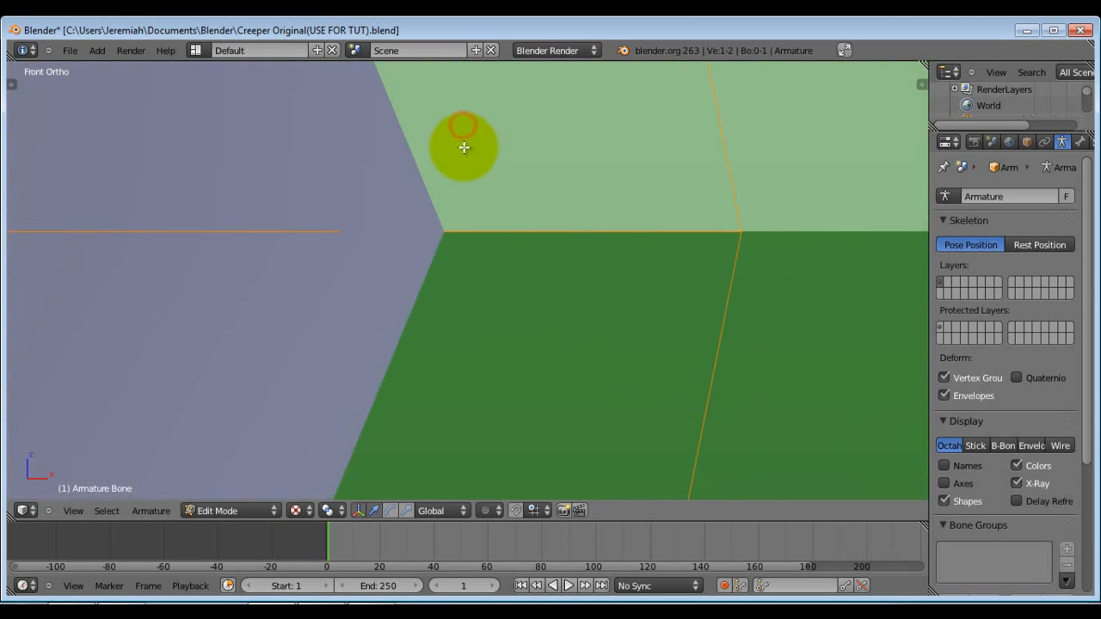
{"action": "scroll", "coordinate": [422, 222], "scroll_direction": "down", "scroll_amount": 8}
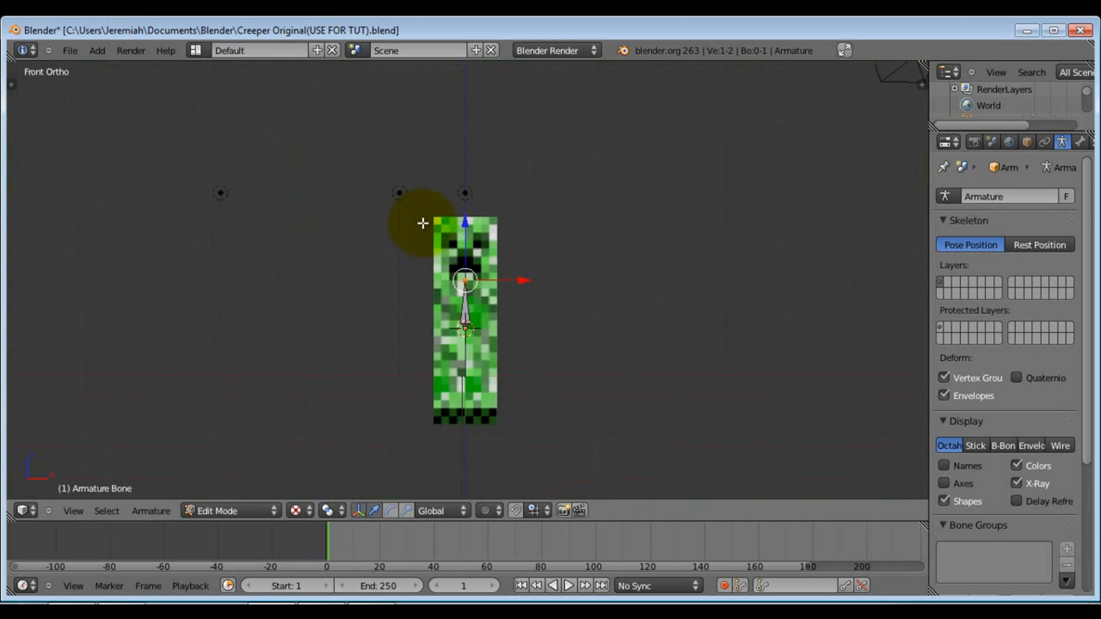
{"action": "scroll", "coordinate": [459, 295], "scroll_direction": "up", "scroll_amount": 9}
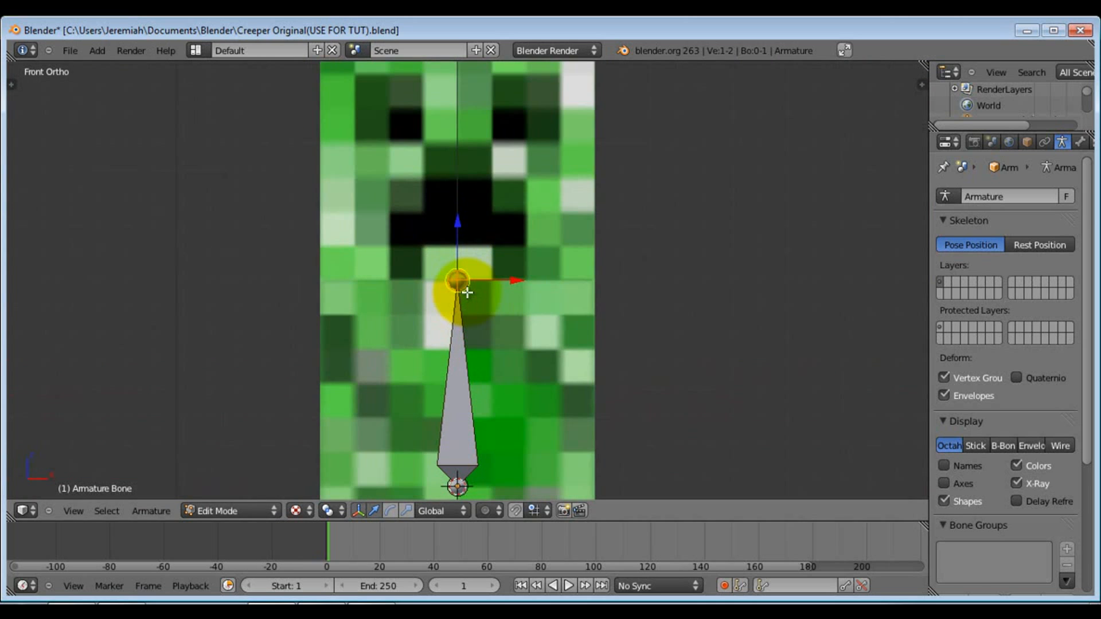
{"action": "scroll", "coordinate": [468, 292], "scroll_direction": "up", "scroll_amount": 1}
{"action": "key", "text": "e"}
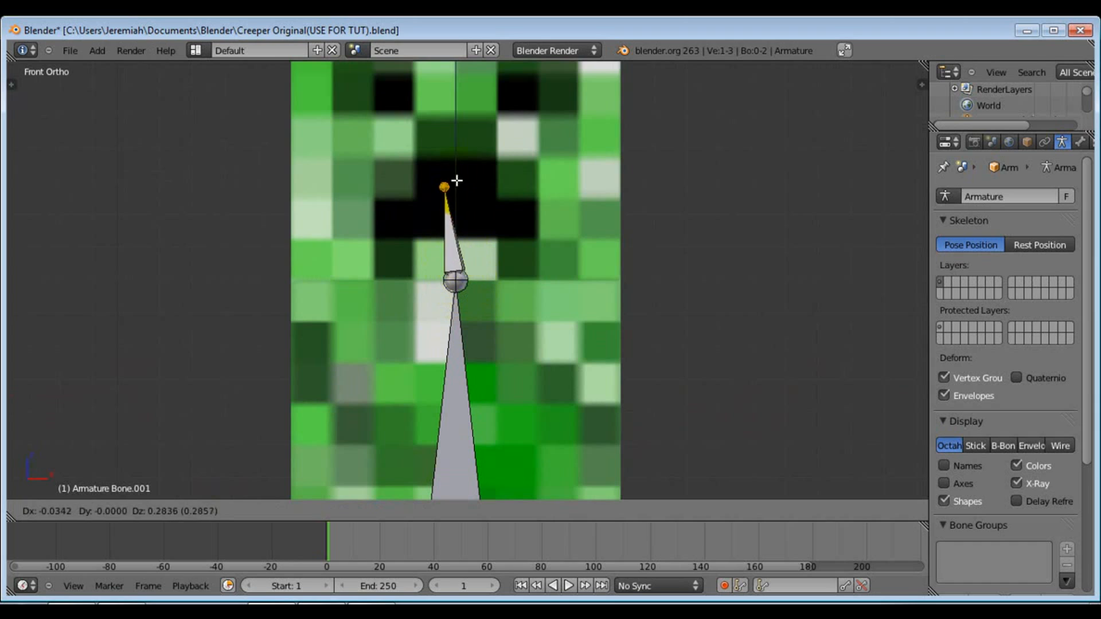
{"action": "key", "text": "z"}
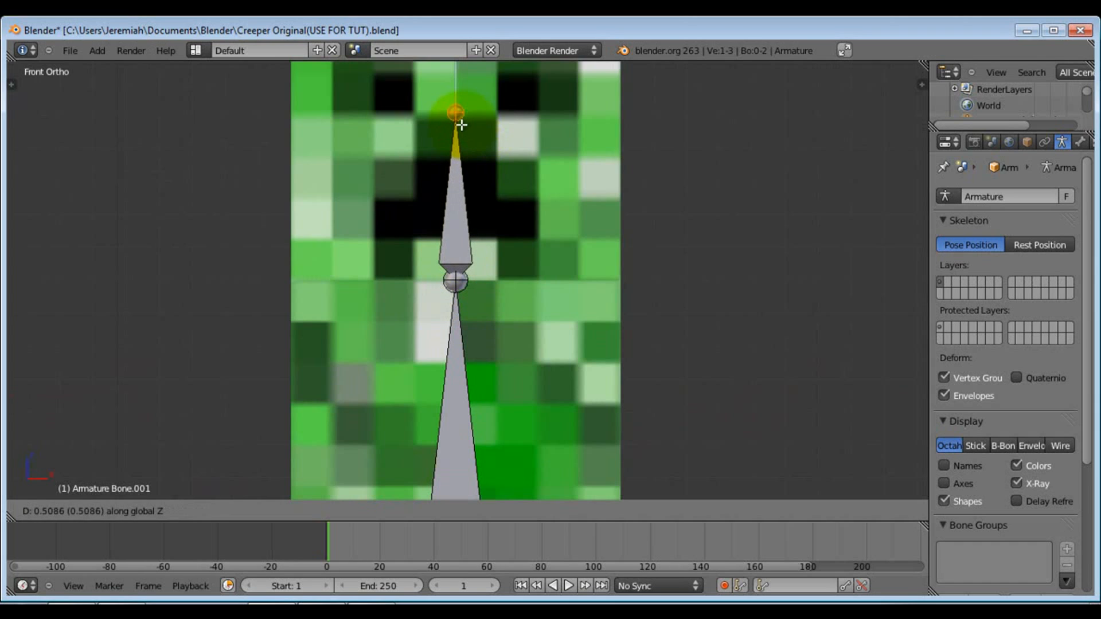
{"action": "key", "text": "shift+z"}
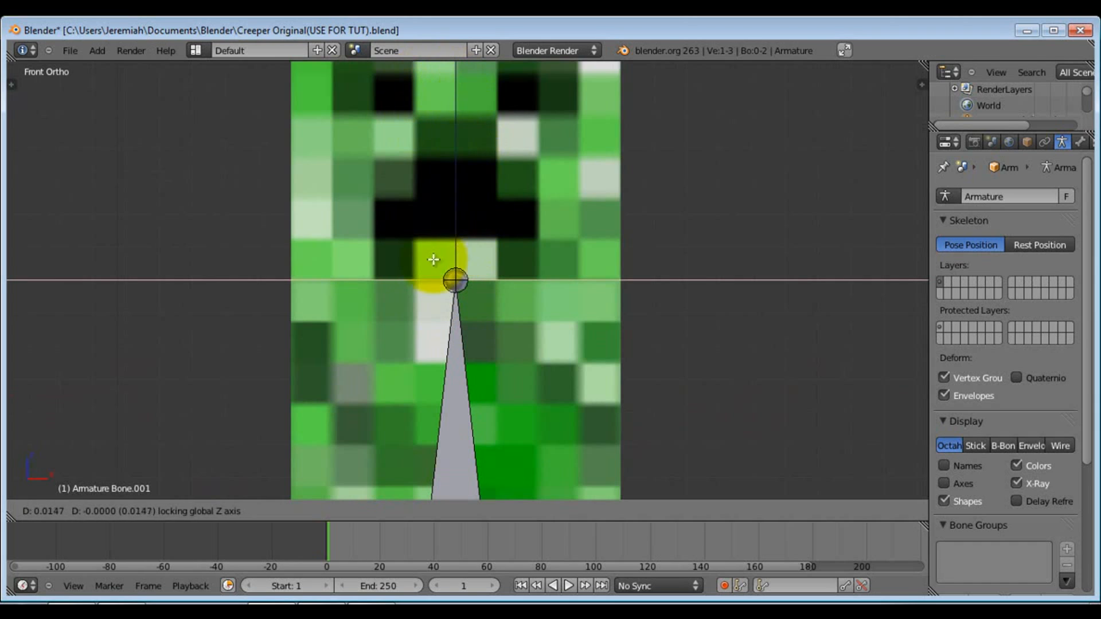
{"action": "key", "text": "z"}
{"action": "key", "text": "z"}
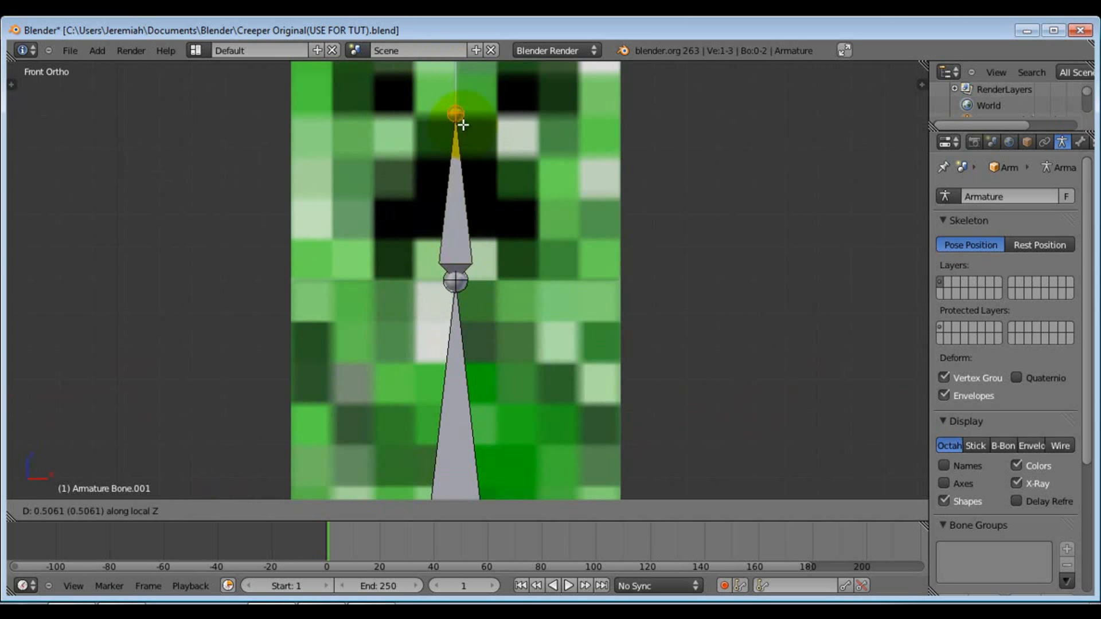
{"action": "left_click", "coordinate": [530, 144]}
Move the head bone's tip up about 0.49 along global Z to the top edge of the head
{"action": "middle_click_drag", "start_coordinate": [530, 145], "coordinate": [516, 299], "text": "shift"}
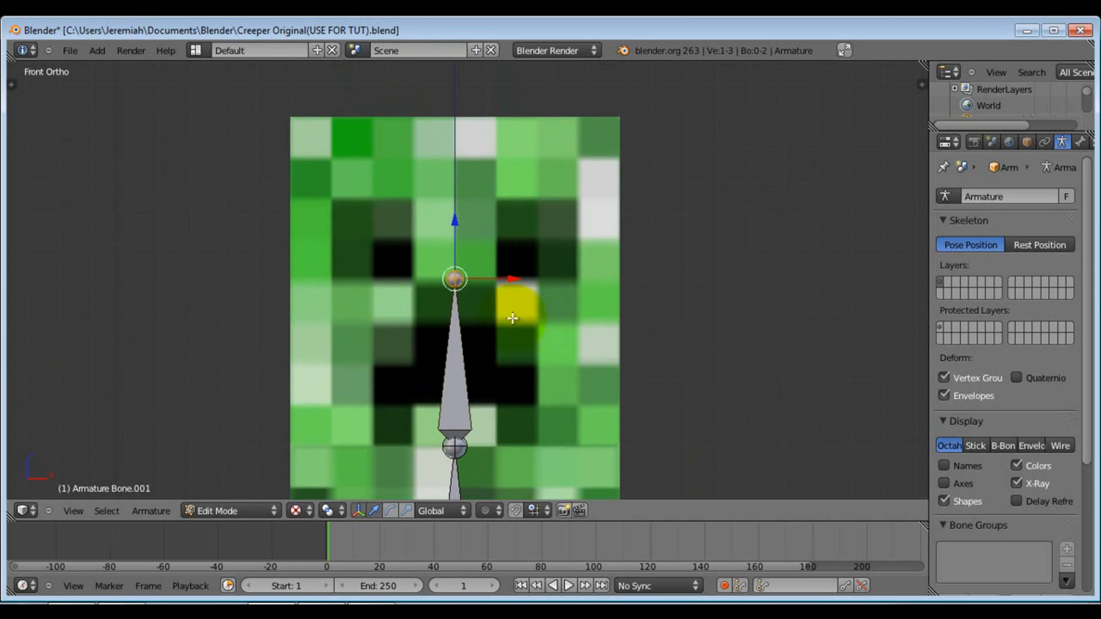
{"action": "key", "text": "g"}
{"action": "key", "text": "z"}
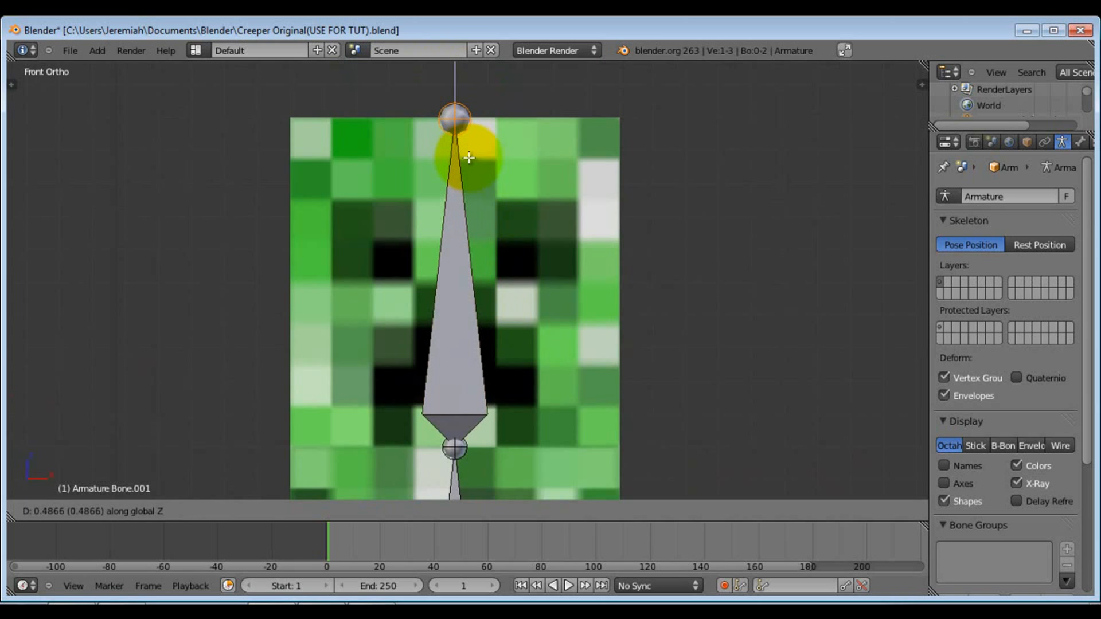
{"action": "left_click", "coordinate": [468, 157]}
{"action": "scroll", "coordinate": [472, 112], "scroll_direction": "up", "scroll_amount": 5}
{"action": "scroll", "coordinate": [472, 136], "scroll_direction": "up", "scroll_amount": 1}
{"action": "middle_click_drag", "start_coordinate": [471, 136], "coordinate": [436, 476], "text": "shift"}
{"action": "scroll", "coordinate": [442, 285], "scroll_direction": "down", "scroll_amount": 10}
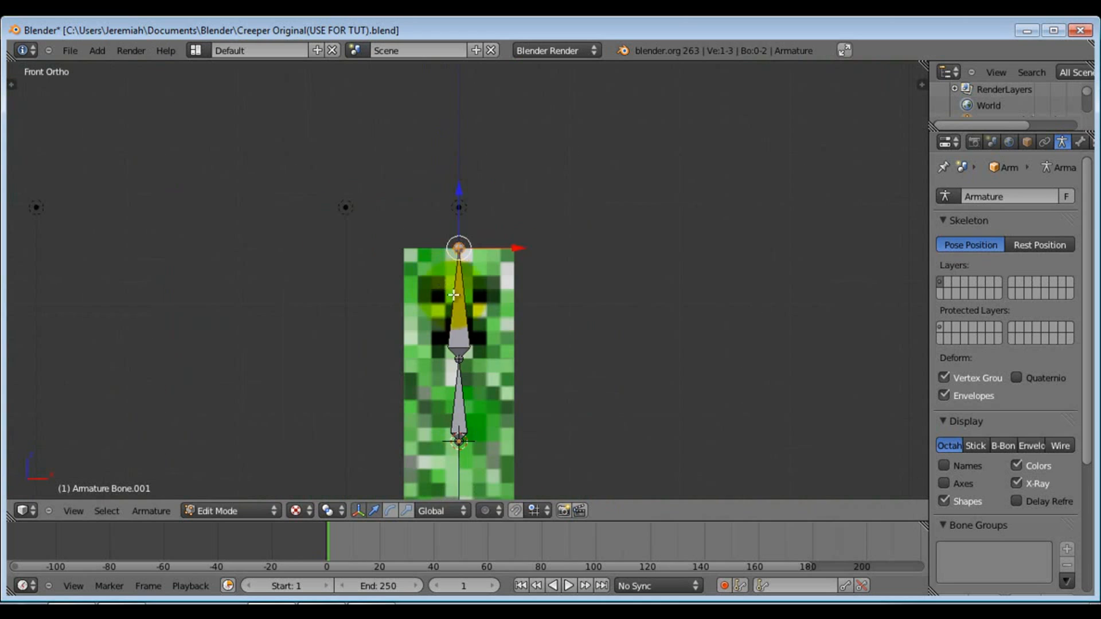
Examine the two-bone chain inside the creeper's body and head from the front and side, including the legs below it
{"action": "middle_click_drag", "start_coordinate": [465, 339], "coordinate": [452, 255], "text": "shift"}
{"action": "scroll", "coordinate": [453, 255], "scroll_direction": "up", "scroll_amount": 3}
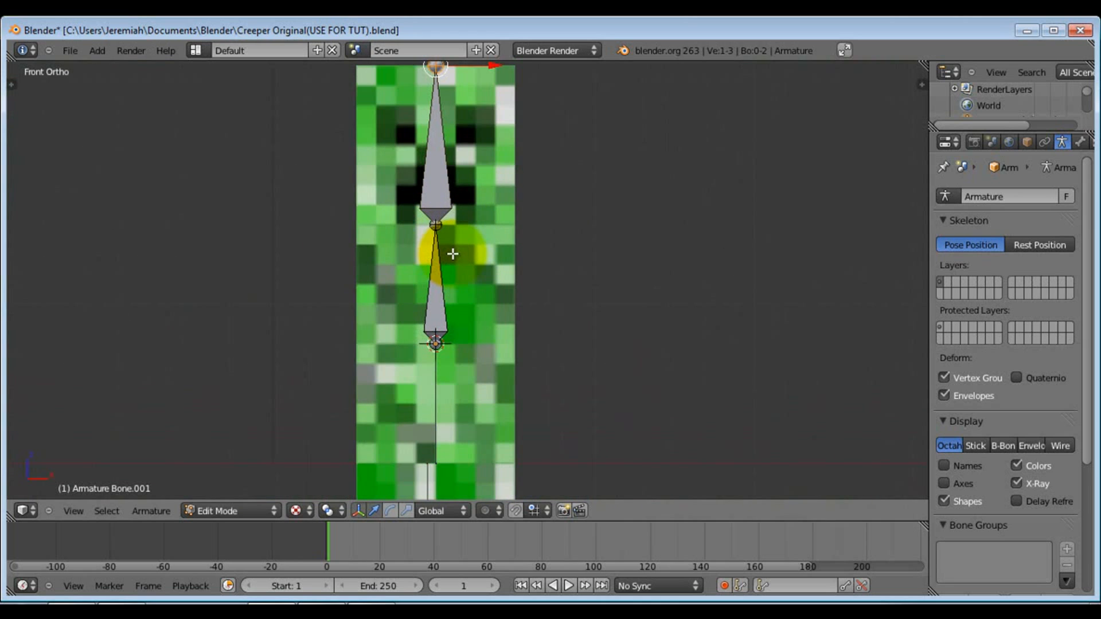
{"action": "middle_click_drag", "start_coordinate": [474, 322], "coordinate": [418, 349]}
{"action": "key", "text": "KP_1"}
{"action": "middle_click_drag", "start_coordinate": [548, 245], "coordinate": [480, 124], "text": "shift"}
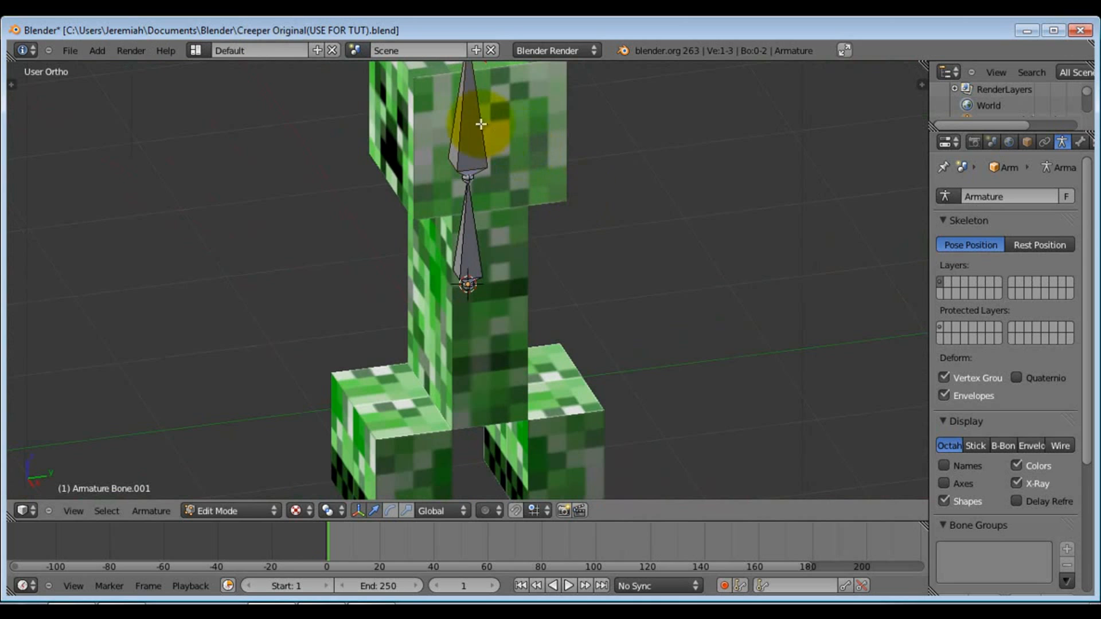
{"action": "middle_click_drag", "start_coordinate": [375, 156], "coordinate": [499, 237]}
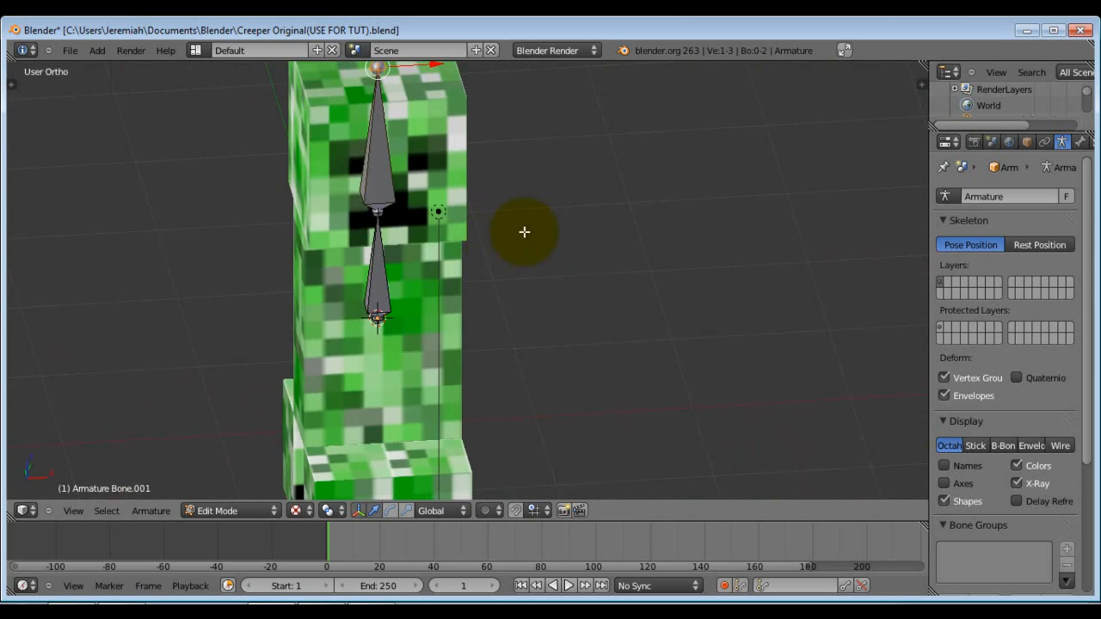
{"action": "middle_click_drag", "start_coordinate": [481, 260], "coordinate": [457, 243]}
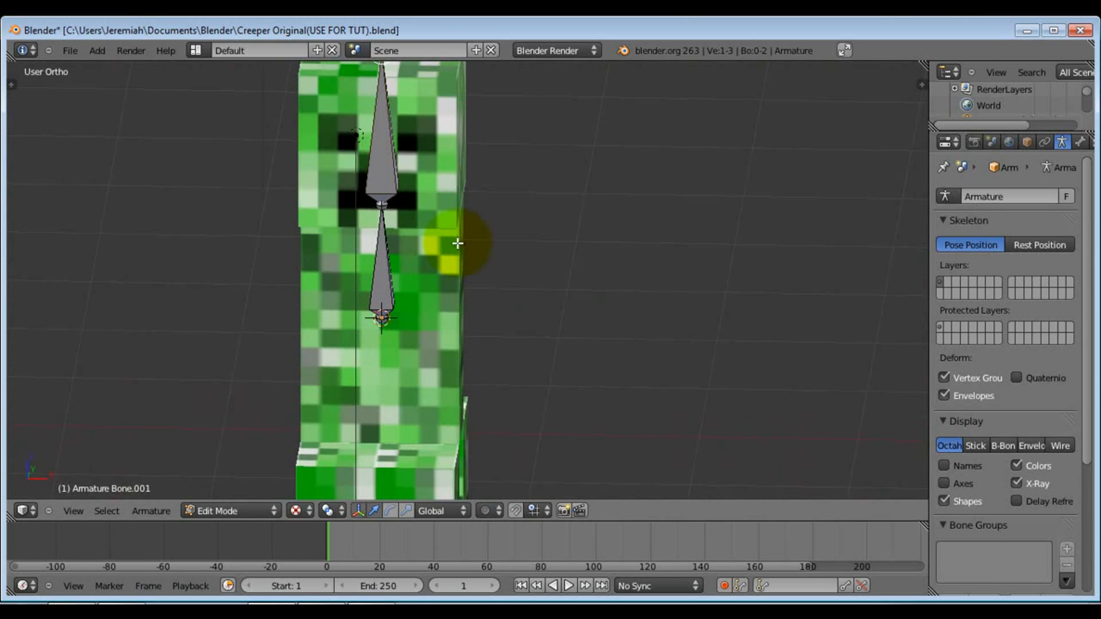
{"action": "middle_click_drag", "start_coordinate": [498, 249], "coordinate": [477, 280]}
Duplicate the body bone and place the copy over a front leg, offset about 0.28 along X and 1.46 down Z
{"action": "right_click", "coordinate": [427, 255]}
{"action": "scroll", "coordinate": [484, 273], "scroll_direction": "down", "scroll_amount": 3}
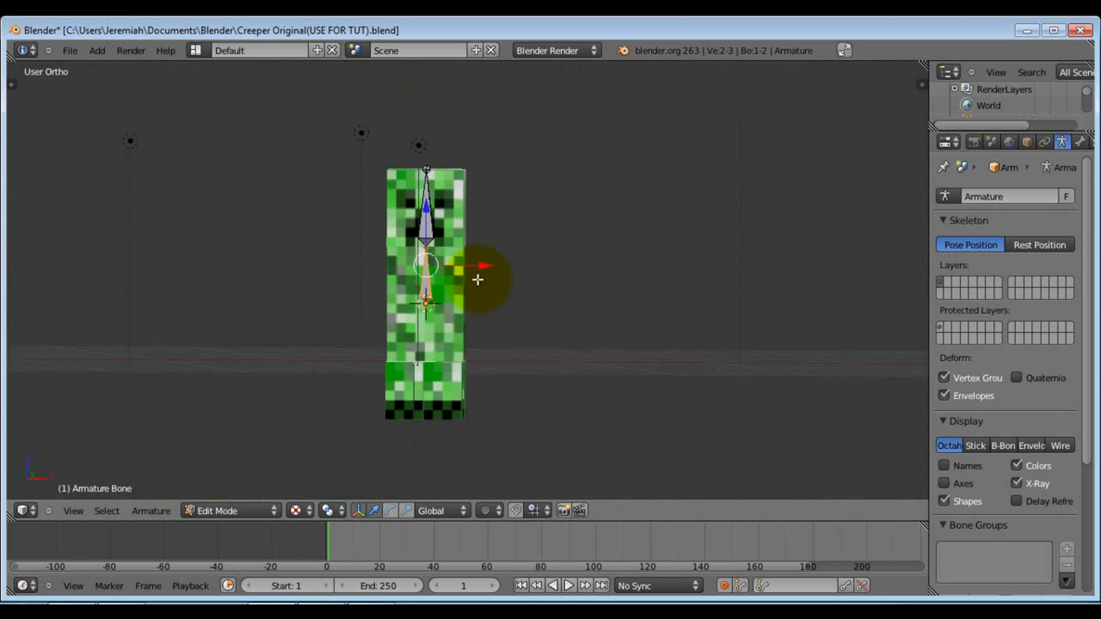
{"action": "key", "text": "KP_1"}
{"action": "scroll", "coordinate": [455, 260], "scroll_direction": "up", "scroll_amount": 5}
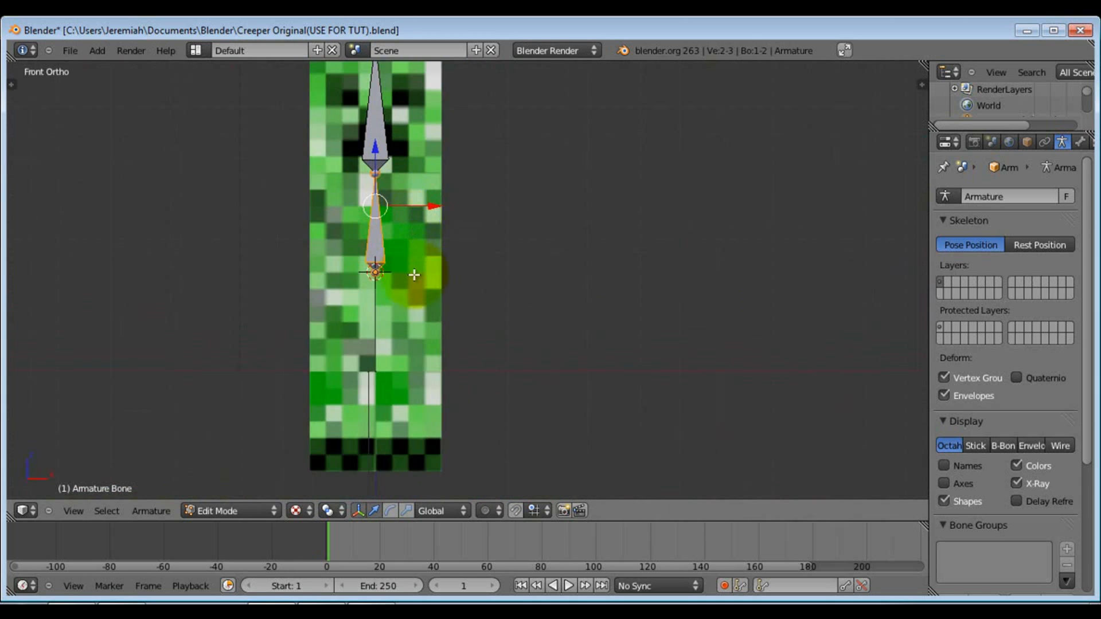
{"action": "key", "text": "shift+d"}
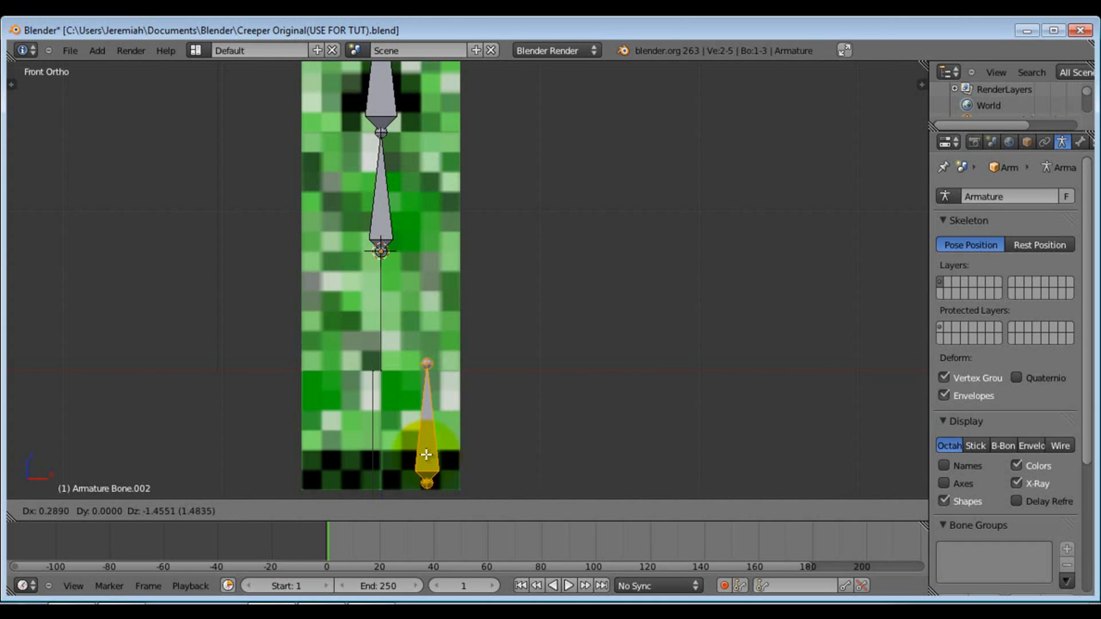
{"action": "left_click", "coordinate": [425, 455]}
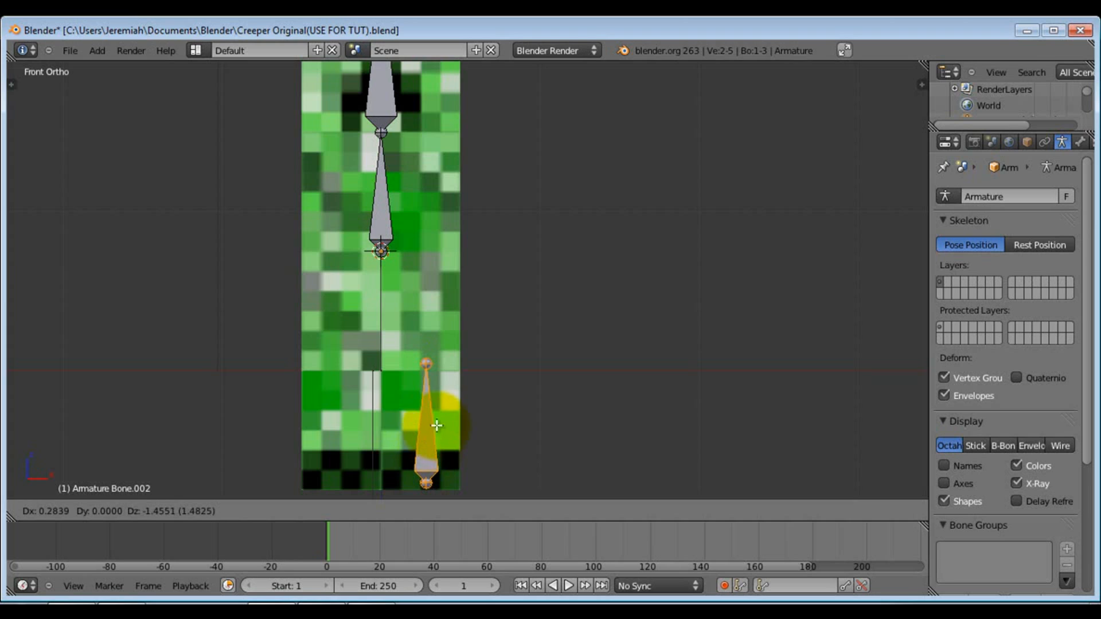
Rotate the duplicated leg bone 180 degrees in the front view so its tip points down to the foot
{"action": "key", "text": "r"}
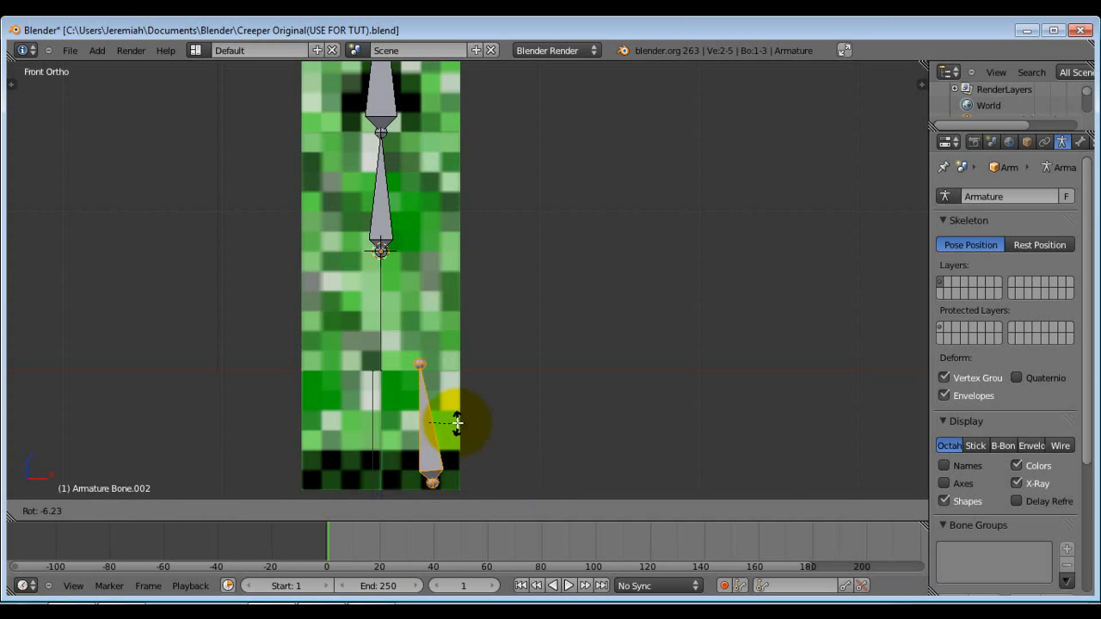
{"action": "type", "text": "18"}
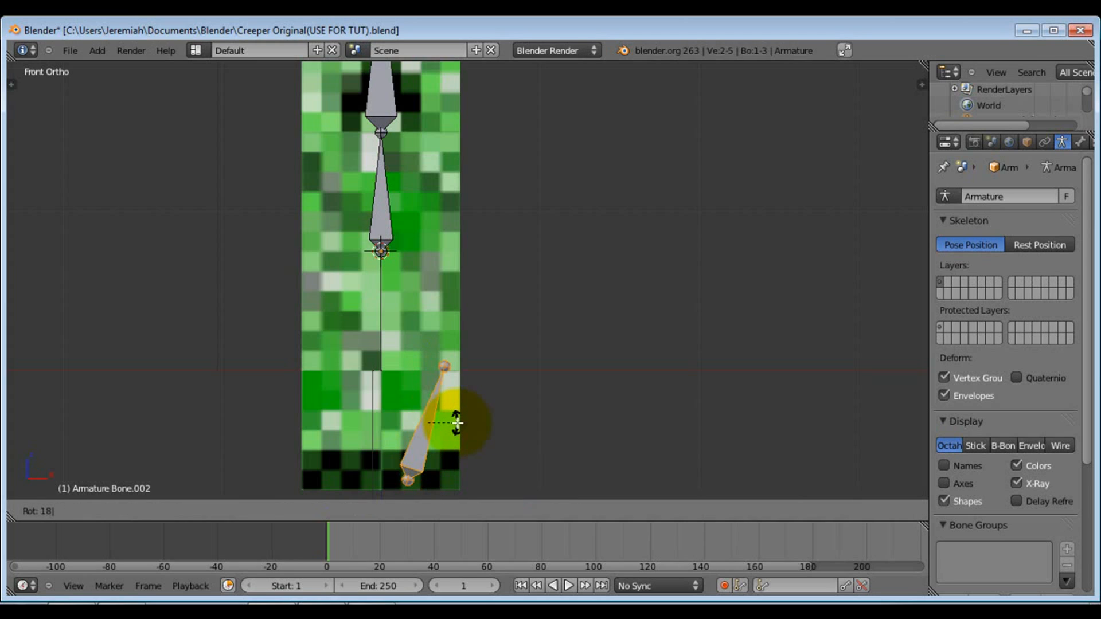
{"action": "type", "text": "0"}
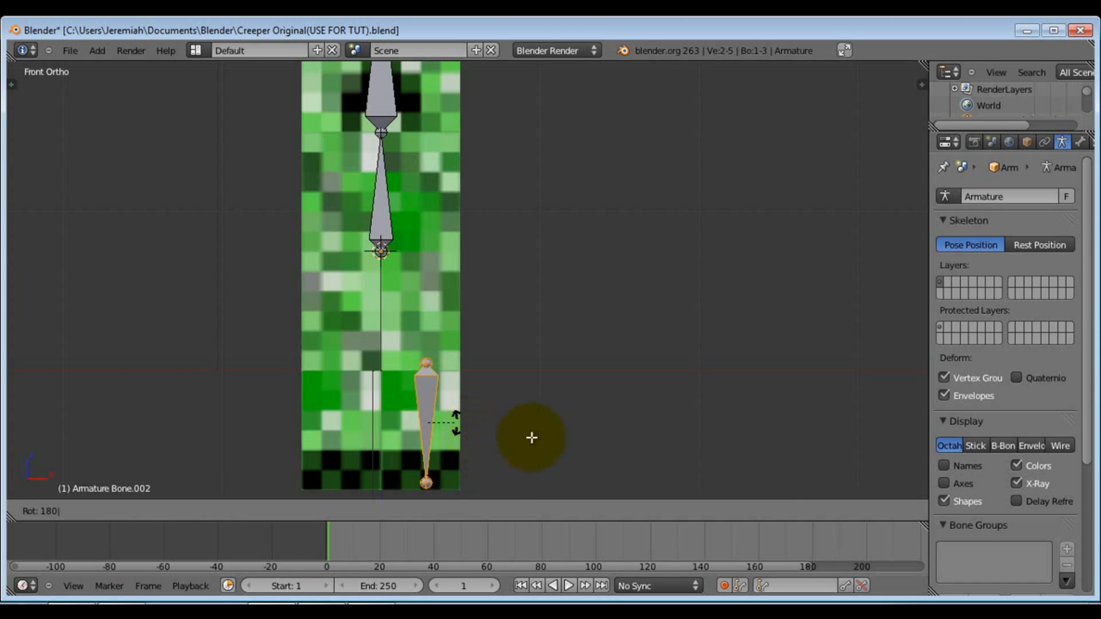
{"action": "key", "text": "Return"}
{"action": "key", "text": "s"}
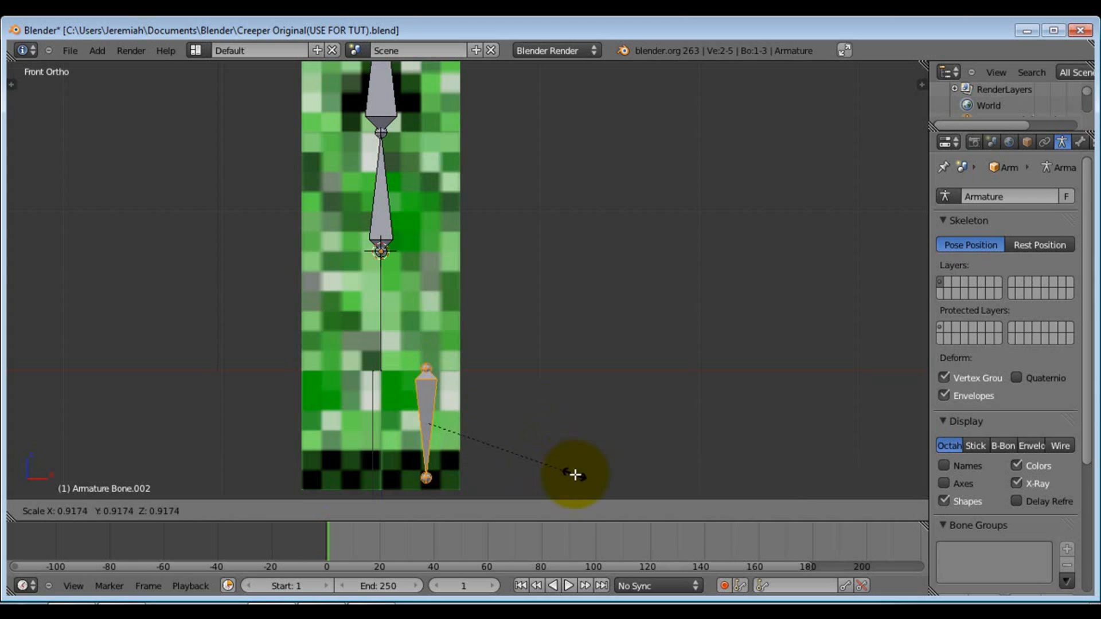
{"action": "right_click", "coordinate": [518, 422]}
Lower the leg bone about 0.05 along global Z to align its upper joint with the top of the leg
{"action": "middle_click_drag", "start_coordinate": [518, 417], "coordinate": [388, 320], "text": "shift"}
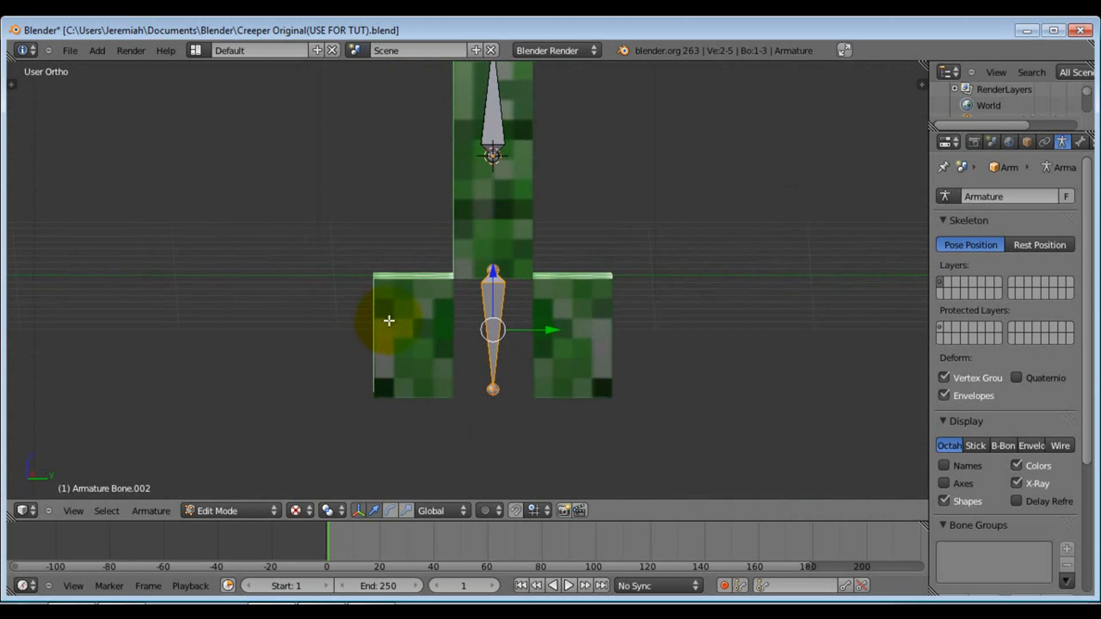
{"action": "key", "text": "KP_1"}
{"action": "scroll", "coordinate": [437, 287], "scroll_direction": "up", "scroll_amount": 4}
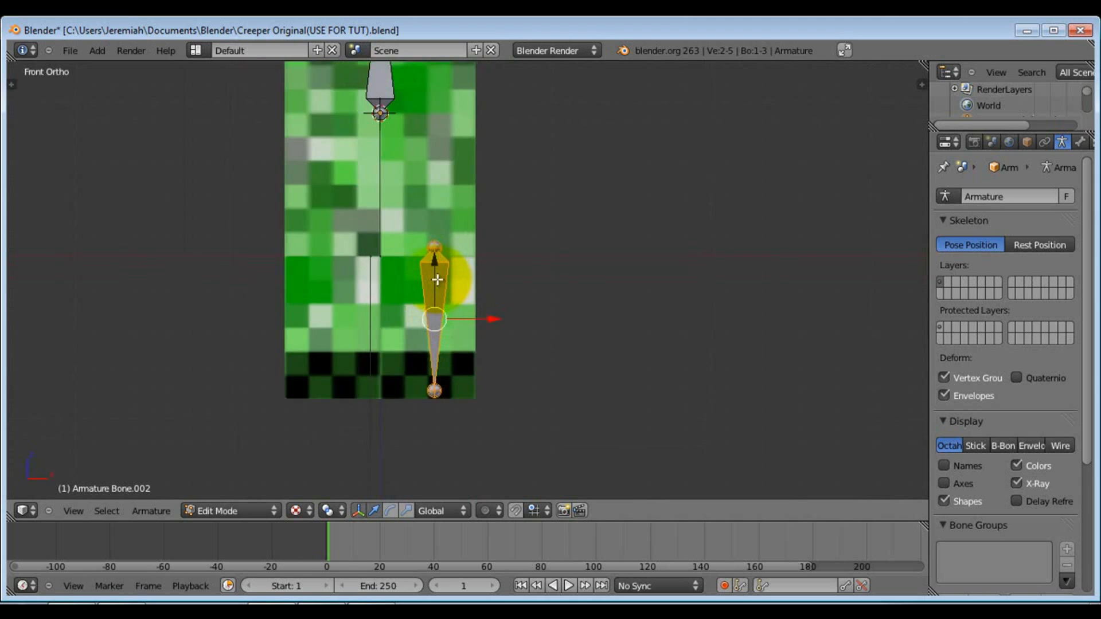
{"action": "scroll", "coordinate": [438, 280], "scroll_direction": "up", "scroll_amount": 1}
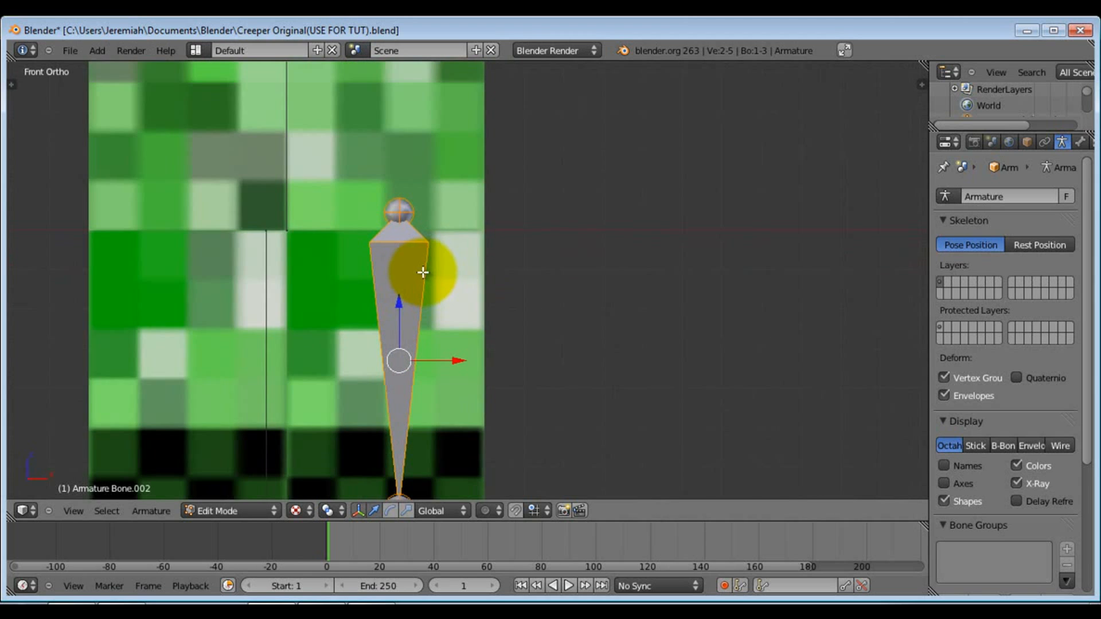
{"action": "scroll", "coordinate": [423, 272], "scroll_direction": "up", "scroll_amount": 1}
{"action": "key", "text": "g"}
{"action": "key", "text": "z"}
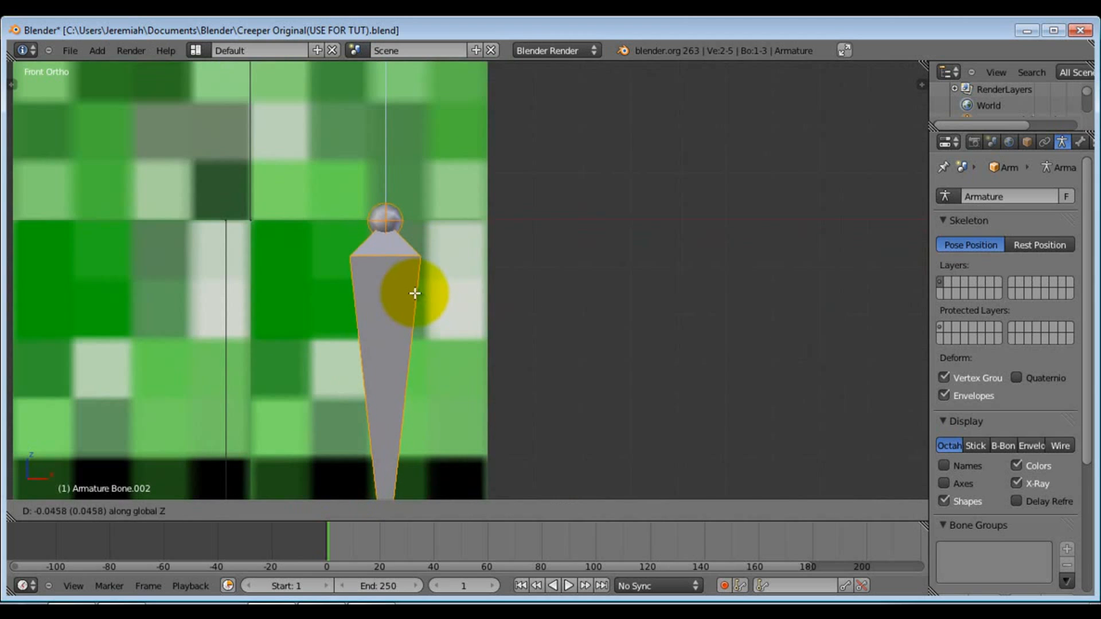
{"action": "left_click", "coordinate": [414, 293]}
{"action": "scroll", "coordinate": [414, 293], "scroll_direction": "down", "scroll_amount": 7}
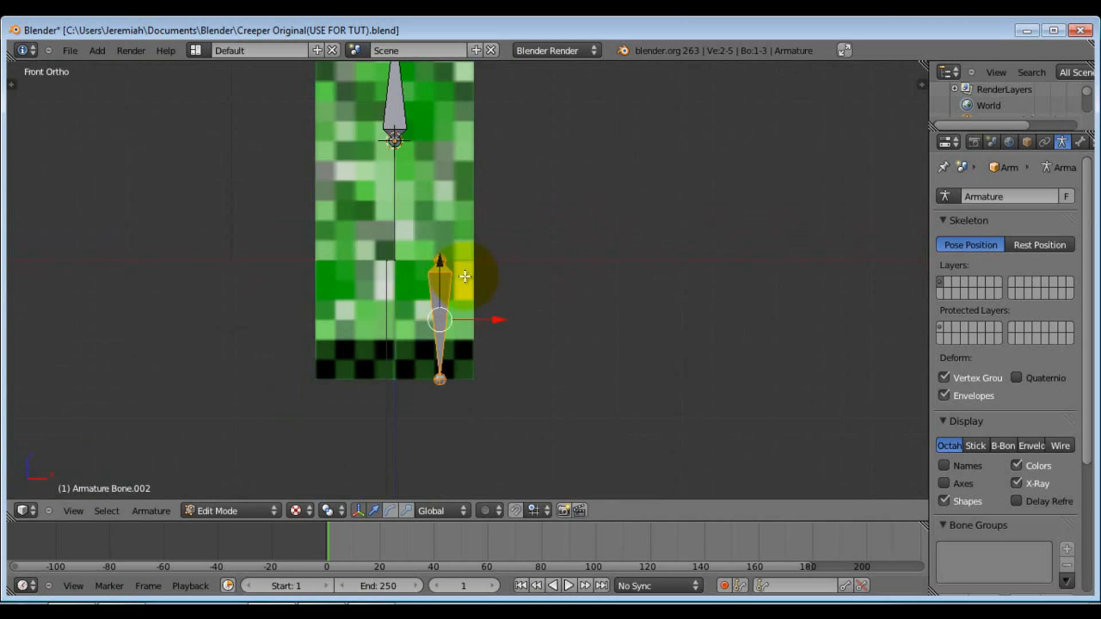
In the side view, move the leg bone about -0.50 along global Y to the middle of the front leg
{"action": "middle_click_drag", "start_coordinate": [455, 256], "coordinate": [437, 292]}
{"action": "key", "text": "KP_1"}
{"action": "middle_click_drag", "start_coordinate": [482, 367], "coordinate": [477, 335], "text": "shift"}
{"action": "scroll", "coordinate": [443, 332], "scroll_direction": "up", "scroll_amount": 5}
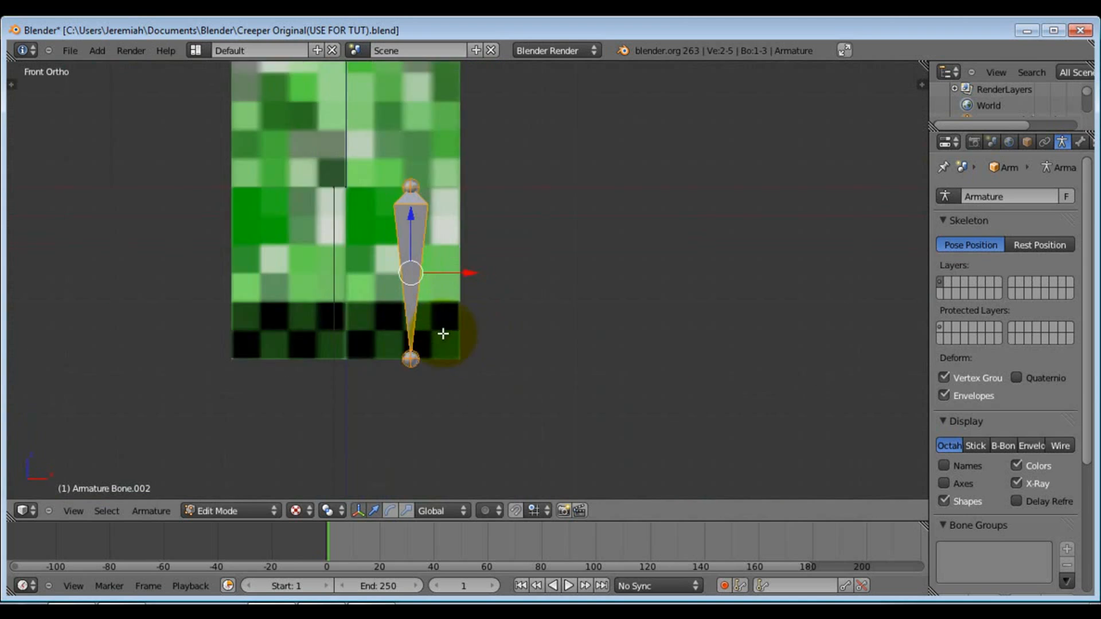
{"action": "scroll", "coordinate": [414, 346], "scroll_direction": "down", "scroll_amount": 5}
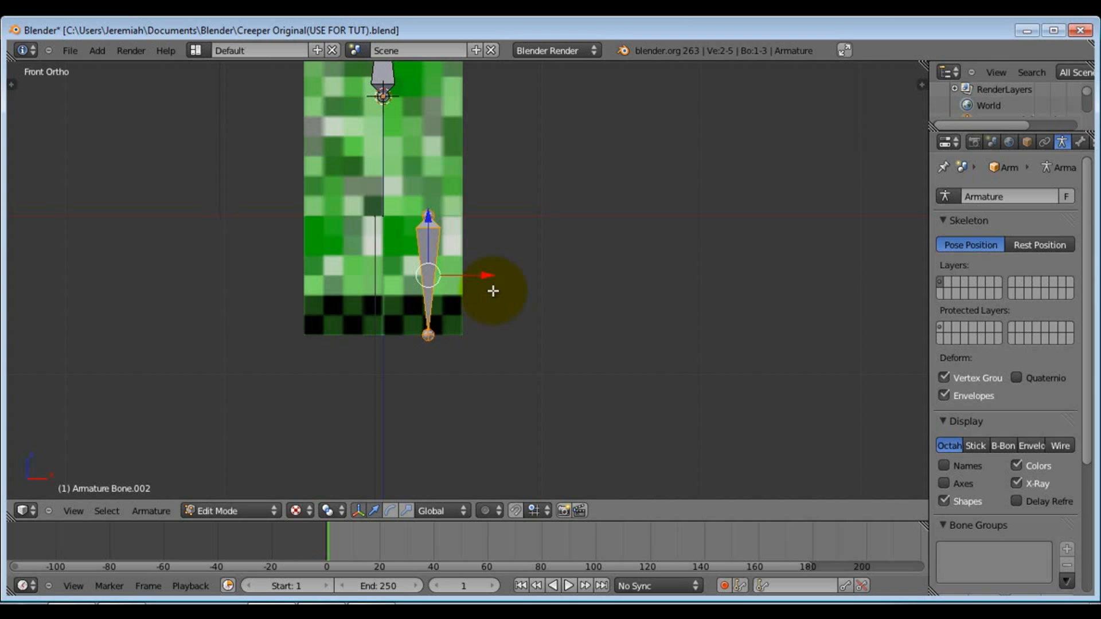
{"action": "scroll", "coordinate": [493, 290], "scroll_direction": "down", "scroll_amount": 1}
{"action": "key", "text": "KP_3"}
{"action": "middle_click_drag", "start_coordinate": [473, 279], "coordinate": [455, 290], "text": "shift"}
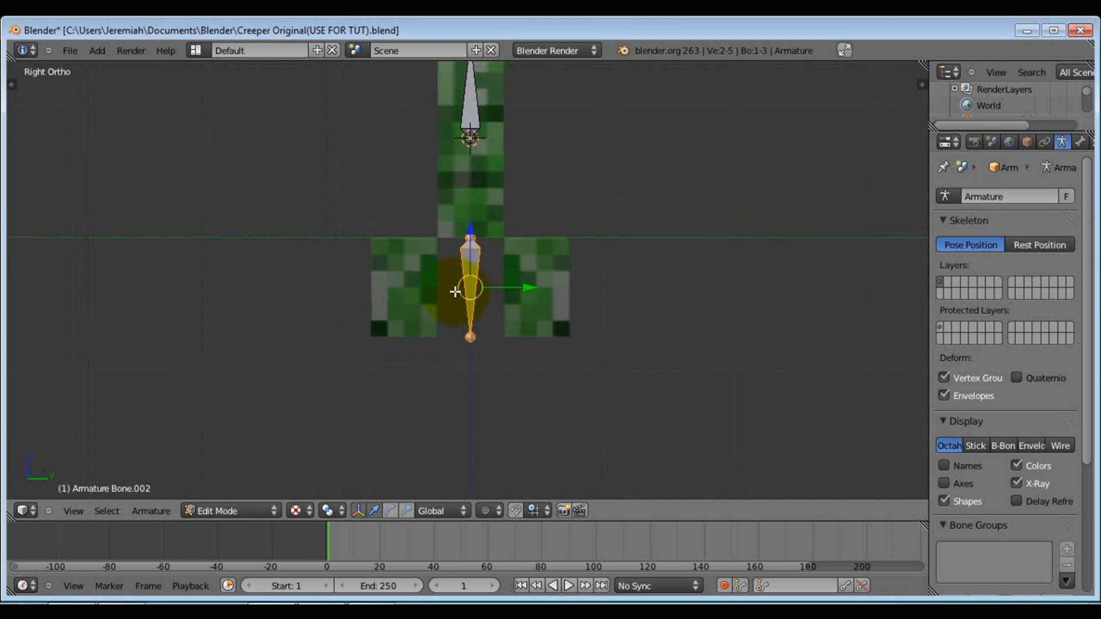
{"action": "scroll", "coordinate": [454, 291], "scroll_direction": "up", "scroll_amount": 4}
{"action": "scroll", "coordinate": [489, 317], "scroll_direction": "up", "scroll_amount": 1}
{"action": "key", "text": "g"}
{"action": "key", "text": "y"}
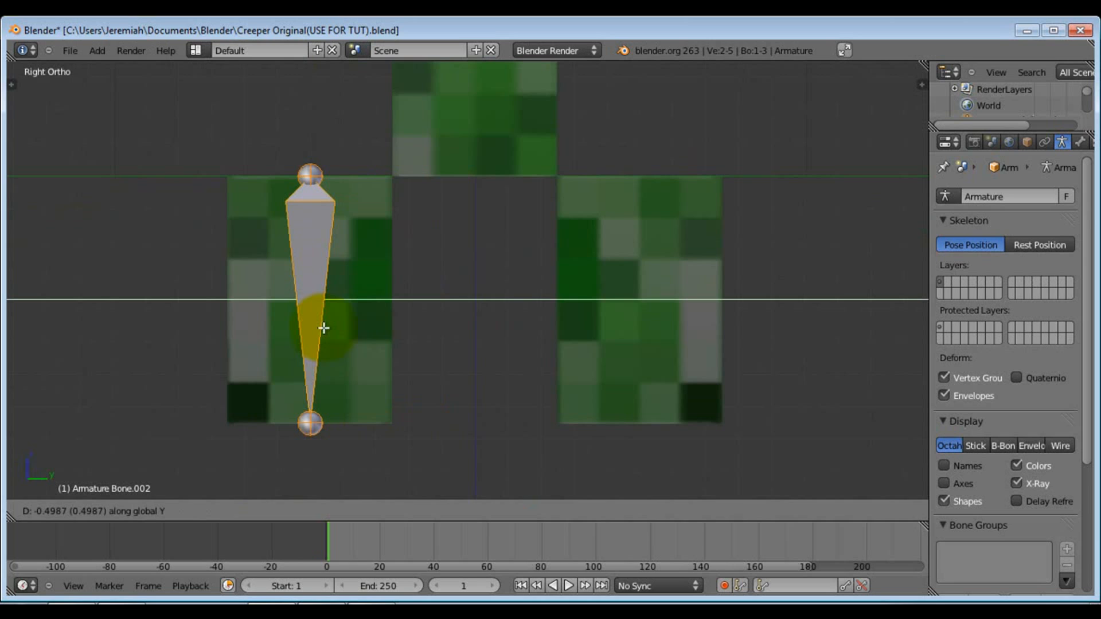
{"action": "left_click", "coordinate": [324, 328]}
Move the leg bone back about 0.25 along global Y to line it up with the front edge of the body
{"action": "scroll", "coordinate": [321, 322], "scroll_direction": "down", "scroll_amount": 1}
{"action": "scroll", "coordinate": [344, 264], "scroll_direction": "up", "scroll_amount": 5}
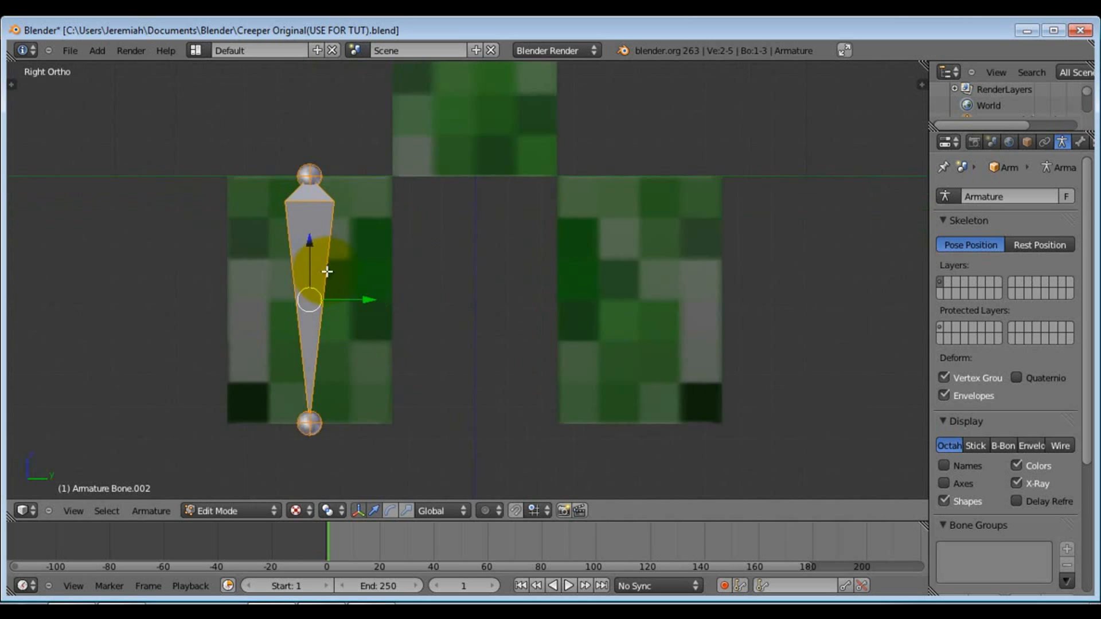
{"action": "middle_click_drag", "start_coordinate": [357, 268], "coordinate": [273, 362], "text": "shift"}
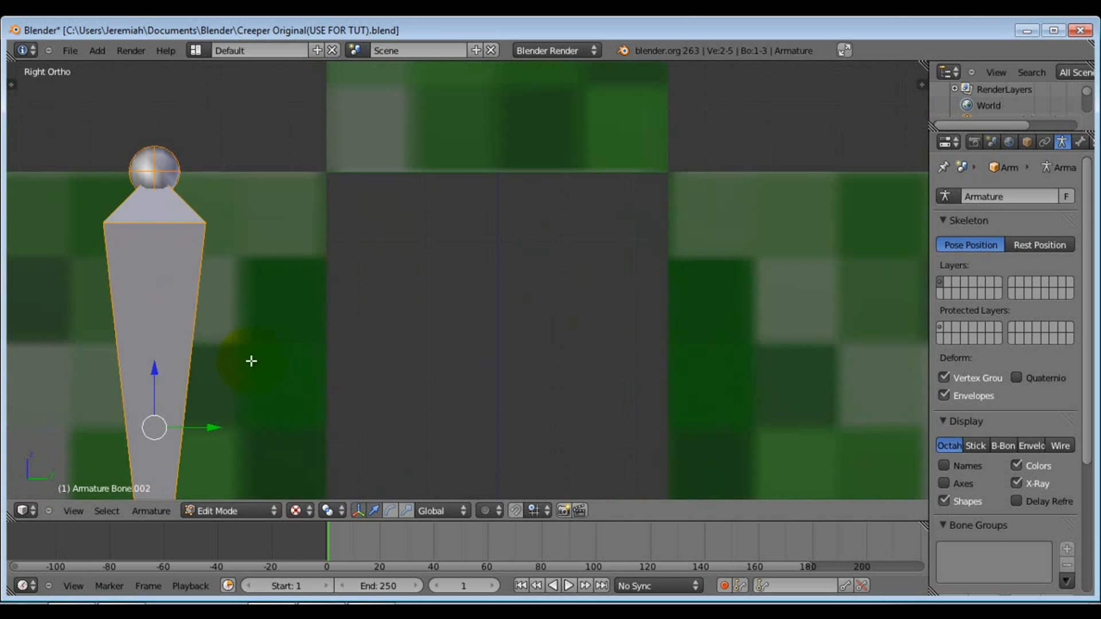
{"action": "key", "text": "g"}
{"action": "key", "text": "y"}
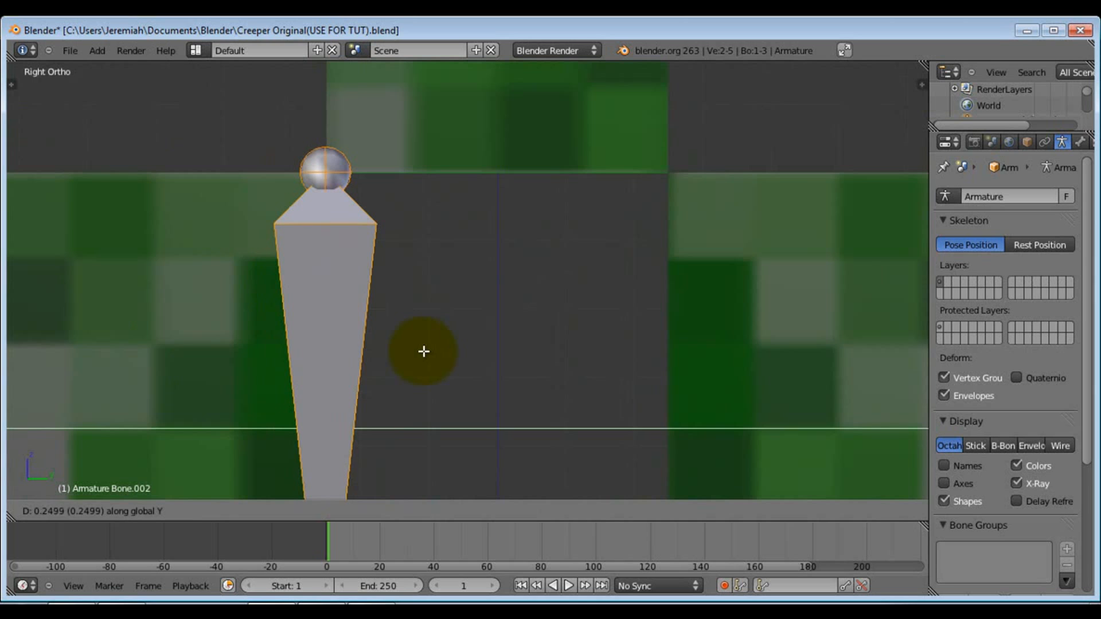
{"action": "left_click", "coordinate": [423, 352]}
{"action": "scroll", "coordinate": [334, 318], "scroll_direction": "down", "scroll_amount": 10}
{"action": "middle_click_drag", "start_coordinate": [332, 318], "coordinate": [470, 359]}
{"action": "middle_click_drag", "start_coordinate": [433, 317], "coordinate": [478, 330]}
Duplicate the leg bone and shift the copy about -0.54 along global X into the other front leg
{"action": "key", "text": "KP_1"}
{"action": "scroll", "coordinate": [393, 234], "scroll_direction": "down", "scroll_amount": 3}
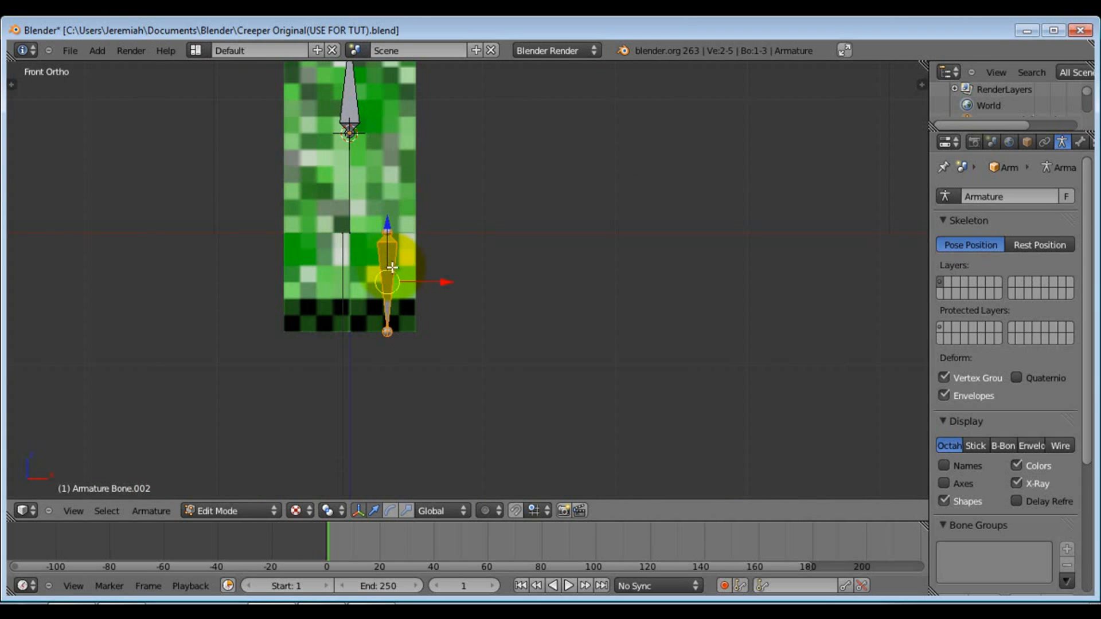
{"action": "scroll", "coordinate": [392, 268], "scroll_direction": "down", "scroll_amount": 1}
{"action": "key", "text": "shift+d"}
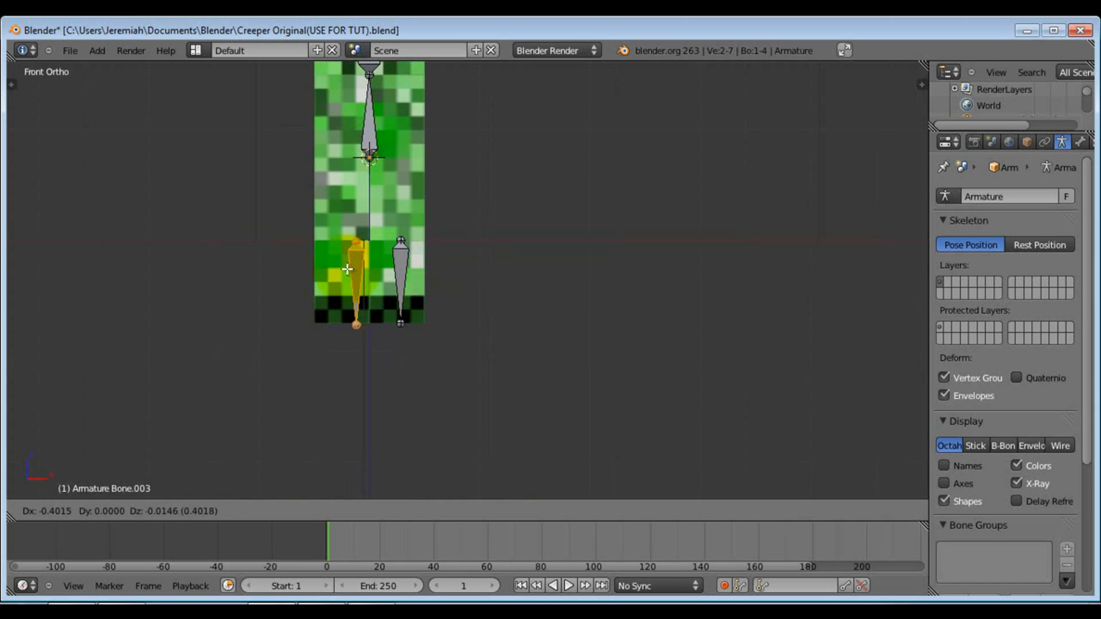
{"action": "key", "text": "x"}
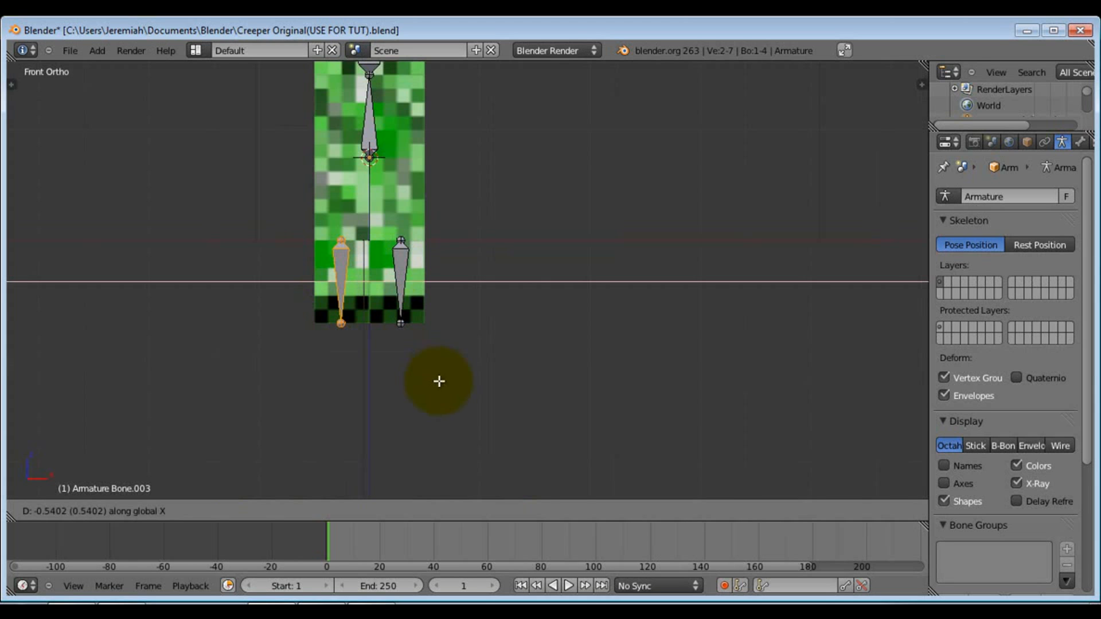
{"action": "left_click", "coordinate": [455, 369]}
{"action": "middle_click_drag", "start_coordinate": [455, 368], "coordinate": [363, 384]}
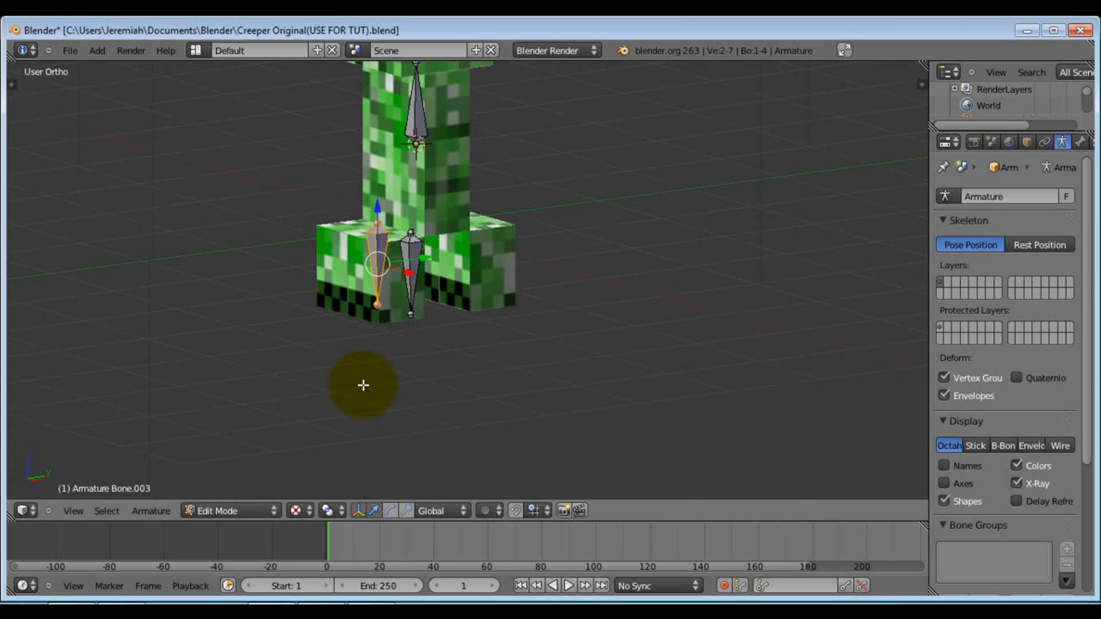
{"action": "middle_click_drag", "start_coordinate": [365, 380], "coordinate": [390, 346]}
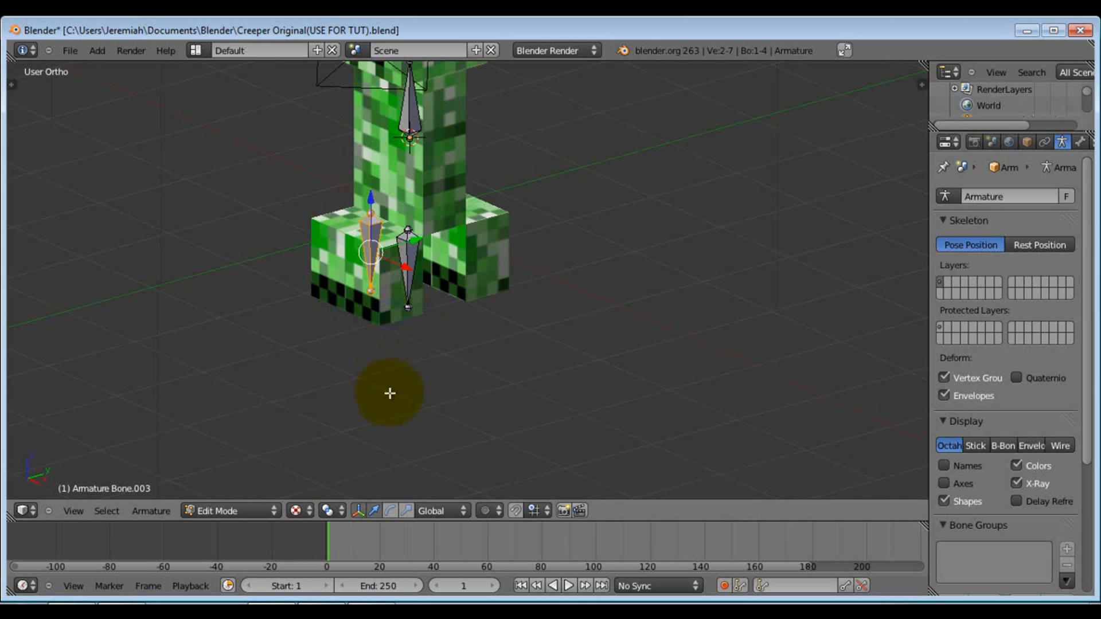
{"action": "middle_click_drag", "start_coordinate": [389, 392], "coordinate": [412, 403], "text": "shift"}
Select both front leg bones plus the body bone last, and parent the legs to the body bone with Keep Offset
{"action": "right_click", "coordinate": [479, 254]}
{"action": "key", "text": "Tab"}
{"action": "middle_click_drag", "start_coordinate": [422, 334], "coordinate": [411, 270]}
{"action": "key", "text": "Tab"}
{"action": "right_click", "coordinate": [419, 270], "text": "shift"}
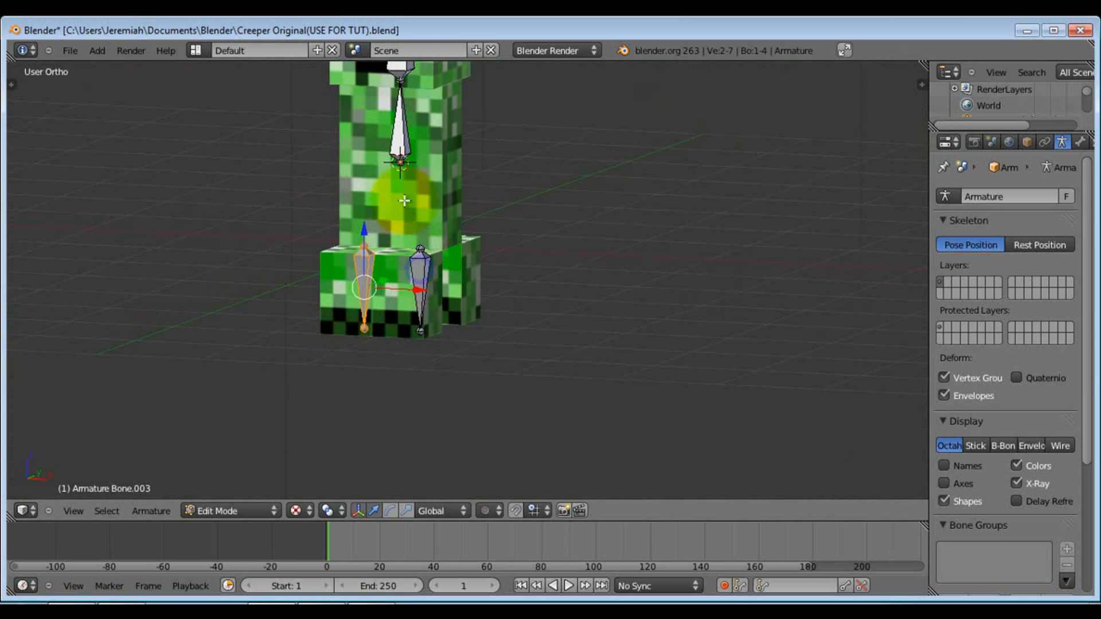
{"action": "right_click", "coordinate": [403, 141], "text": "shift"}
{"action": "middle_click_drag", "start_coordinate": [491, 207], "coordinate": [393, 246]}
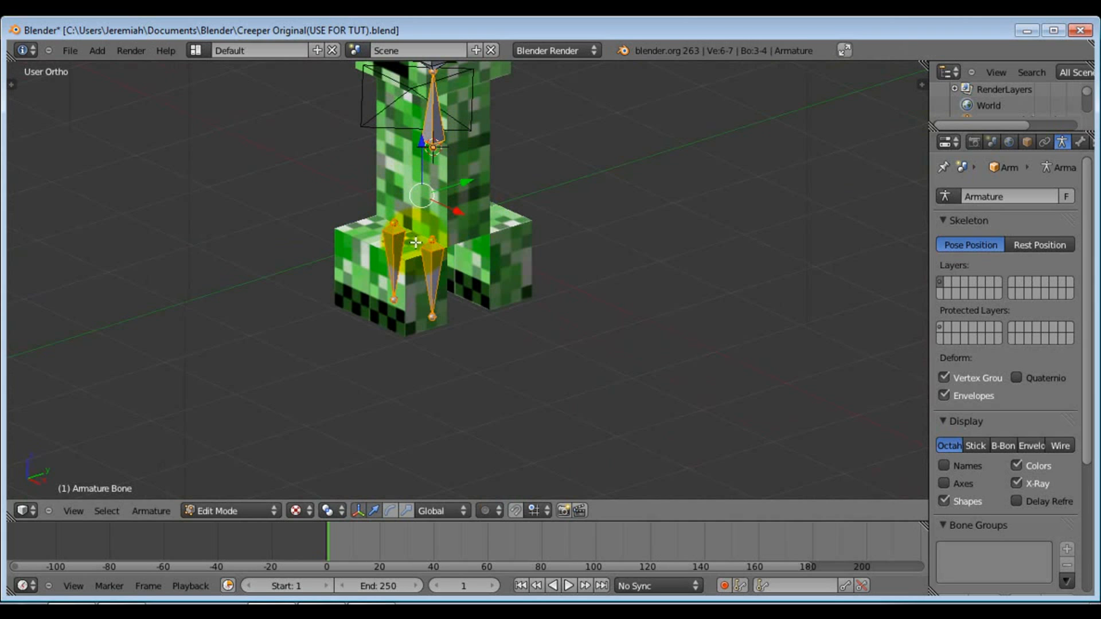
{"action": "key", "text": "ctrl+p"}
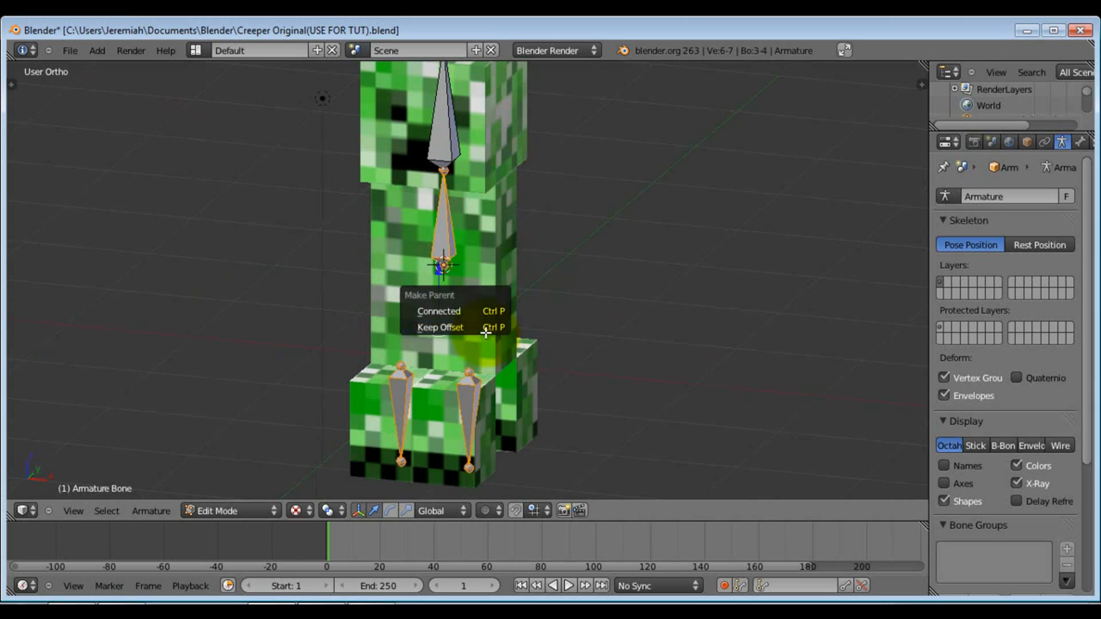
{"action": "left_click", "coordinate": [485, 329]}
{"action": "middle_click_drag", "start_coordinate": [628, 312], "coordinate": [500, 302]}
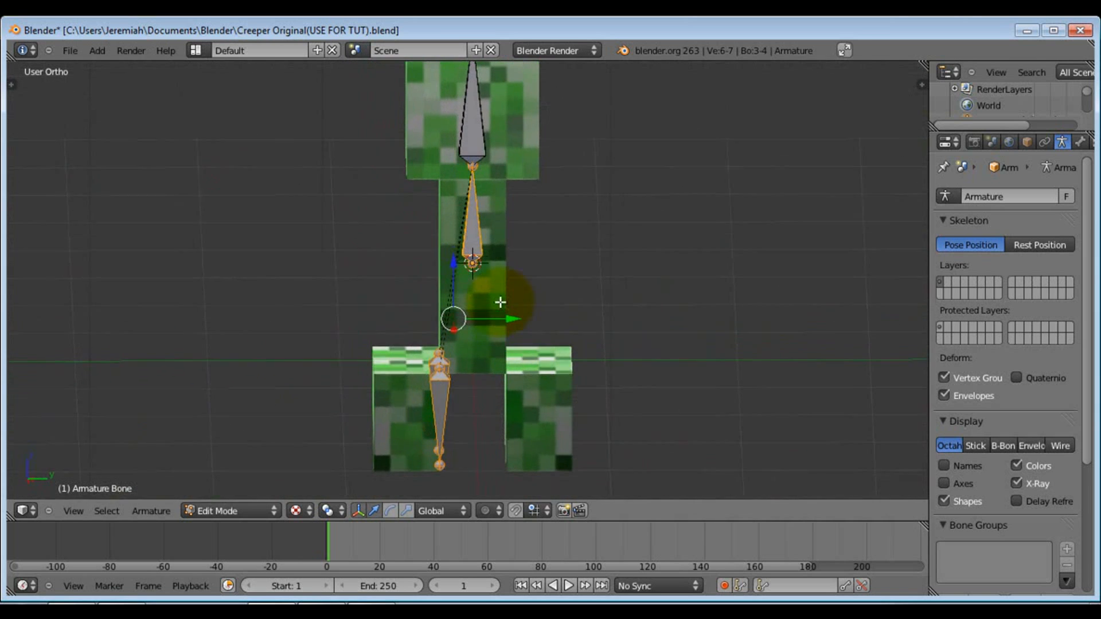
{"action": "right_click", "coordinate": [444, 394]}
{"action": "middle_click_drag", "start_coordinate": [444, 396], "coordinate": [450, 459]}
{"action": "key", "text": "r"}
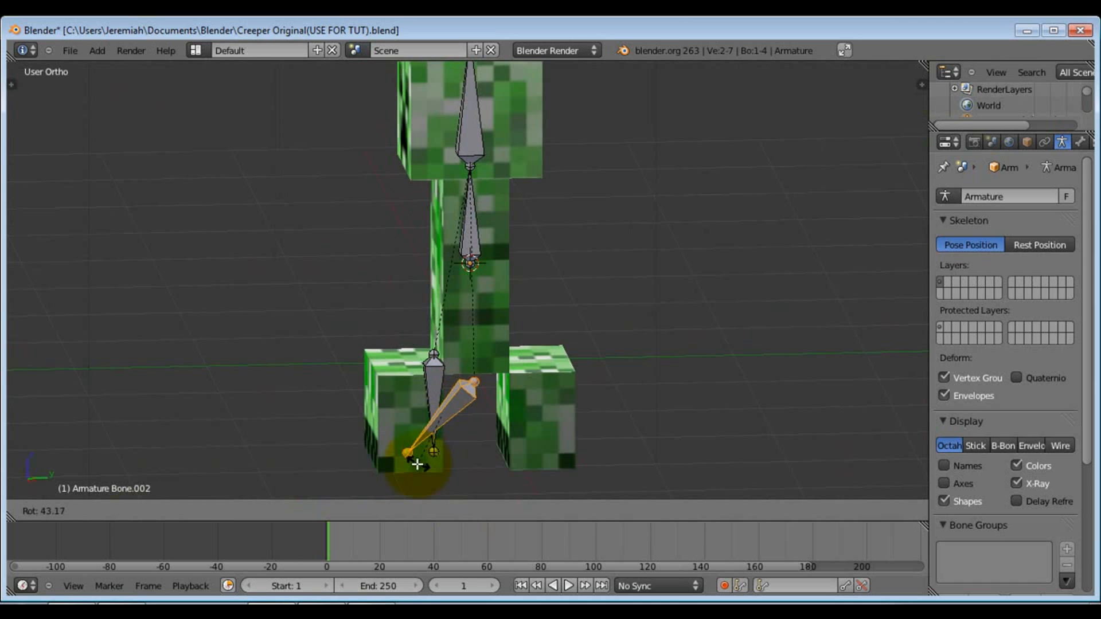
{"action": "right_click", "coordinate": [420, 465]}
{"action": "middle_click_drag", "start_coordinate": [449, 450], "coordinate": [509, 467]}
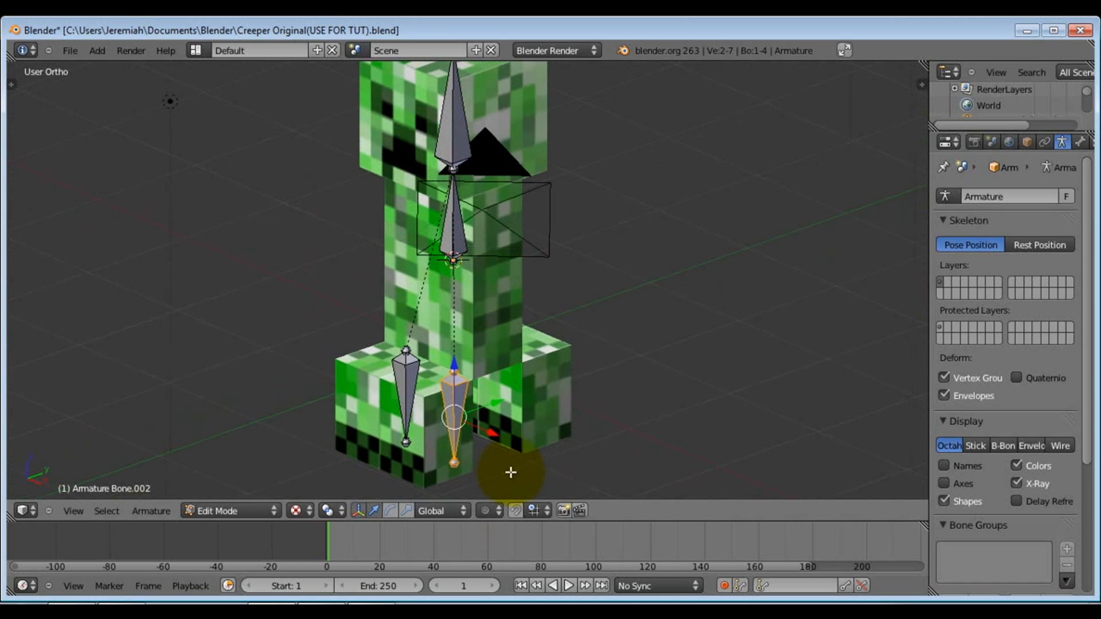
Test the front leg bone's rotation about its upper joint in Pose Mode, cancel it, and return to Edit Mode
{"action": "left_click", "coordinate": [269, 510]}
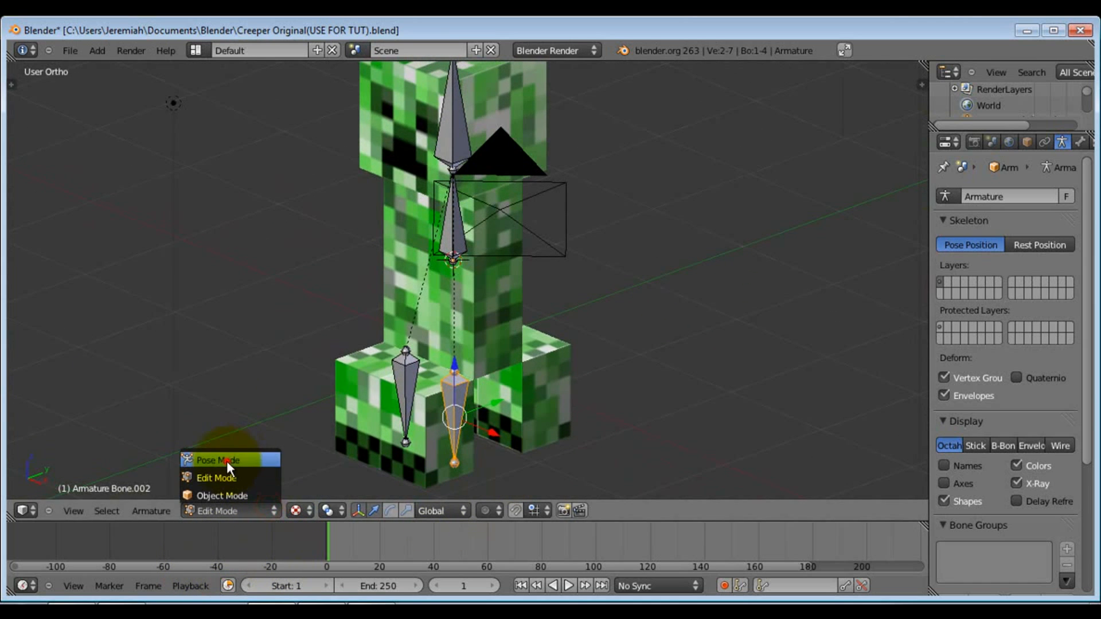
{"action": "left_click", "coordinate": [226, 460]}
{"action": "middle_click_drag", "start_coordinate": [482, 414], "coordinate": [449, 441]}
{"action": "key", "text": "r"}
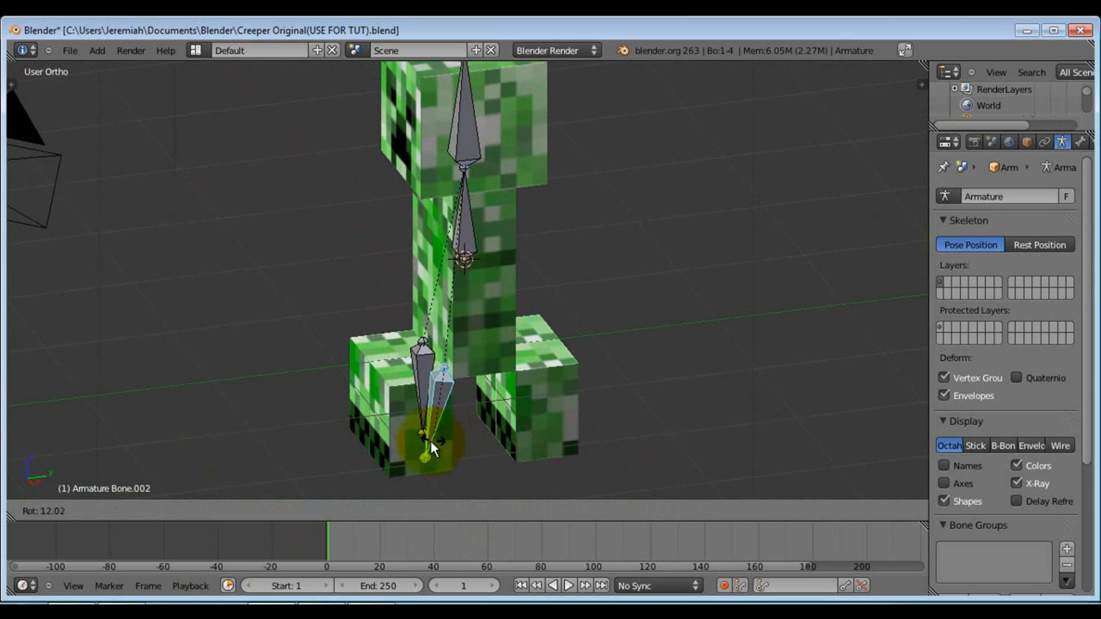
{"action": "right_click", "coordinate": [397, 441]}
{"action": "middle_click_drag", "start_coordinate": [404, 431], "coordinate": [477, 431]}
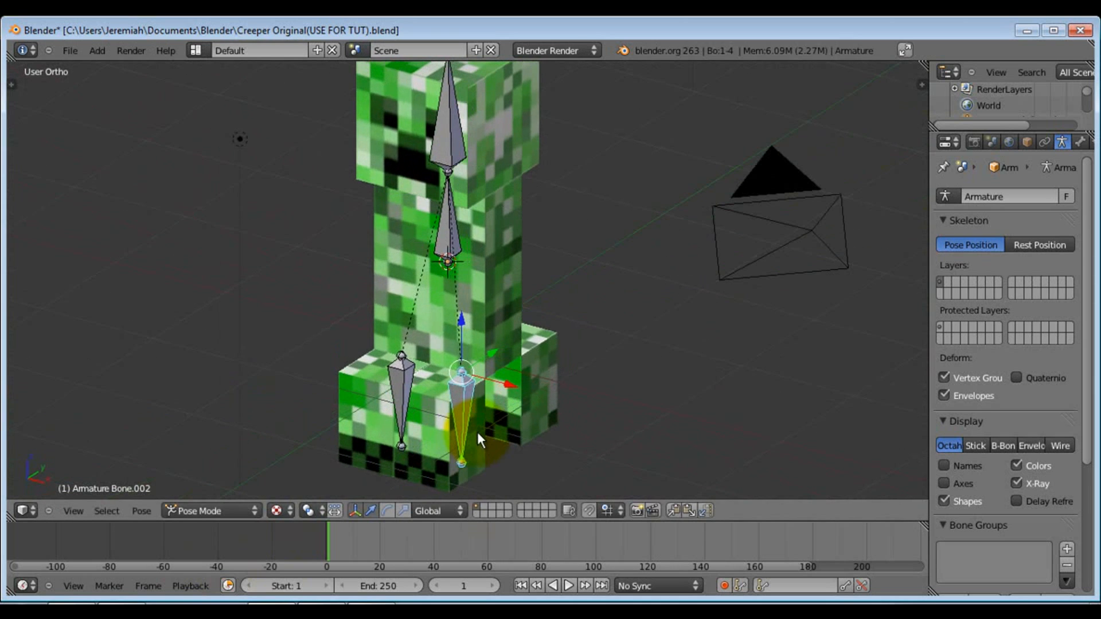
{"action": "middle_click_drag", "start_coordinate": [373, 487], "coordinate": [379, 485]}
{"action": "key", "text": "Tab"}
{"action": "mouse_move", "coordinate": [476, 428]}
{"action": "middle_mouse_down"}
{"action": "mouse_move", "coordinate": [416, 424]}
{"action": "mouse_move", "coordinate": [411, 401]}
{"action": "mouse_move", "coordinate": [497, 405]}
{"action": "mouse_move", "coordinate": [479, 405]}
{"action": "middle_mouse_up"}
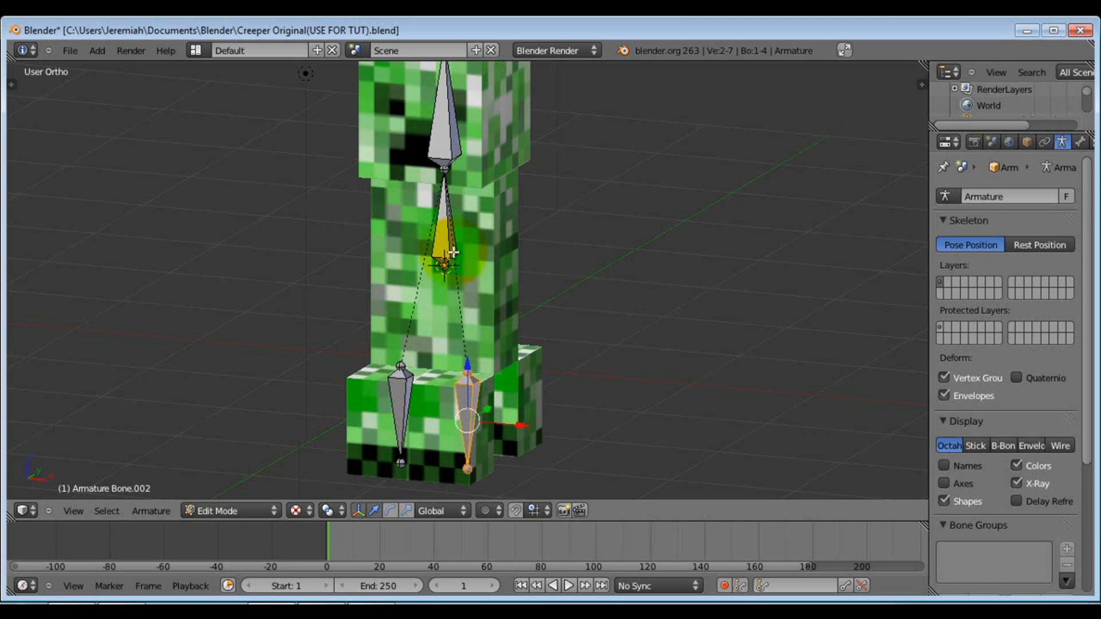
Select the head bone of the armature and delete it
{"action": "middle_click_drag", "start_coordinate": [560, 239], "coordinate": [461, 286]}
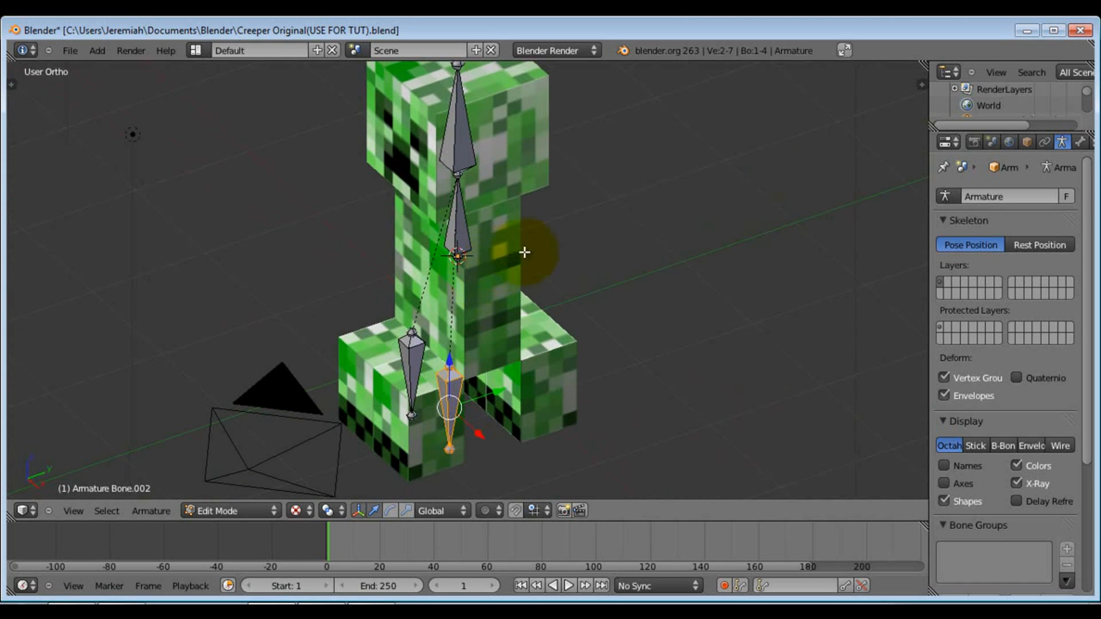
{"action": "middle_click_drag", "start_coordinate": [490, 206], "coordinate": [623, 210], "text": "shift"}
{"action": "right_click", "coordinate": [546, 173]}
{"action": "key", "text": "x"}
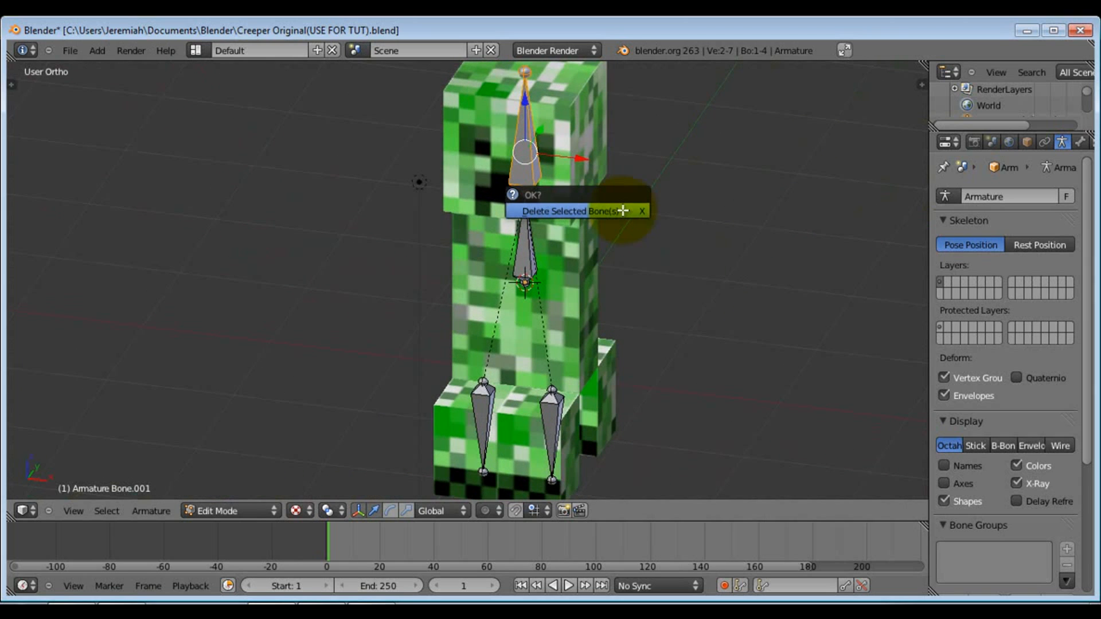
{"action": "left_click", "coordinate": [622, 211]}
{"action": "middle_click_drag", "start_coordinate": [681, 319], "coordinate": [643, 278]}
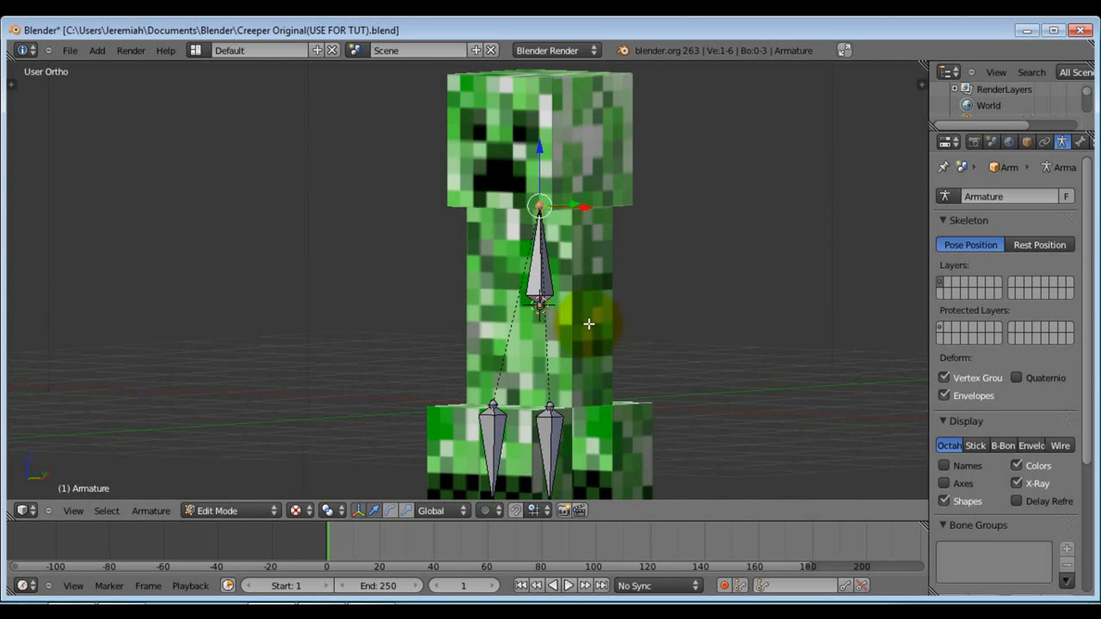
Duplicate the body bone and raise the copy about 0.82 along global Z into the creeper's head
{"action": "middle_click_drag", "start_coordinate": [591, 317], "coordinate": [590, 308]}
{"action": "right_click", "coordinate": [516, 277]}
{"action": "right_click", "coordinate": [527, 279]}
{"action": "middle_click_drag", "start_coordinate": [528, 280], "coordinate": [484, 276]}
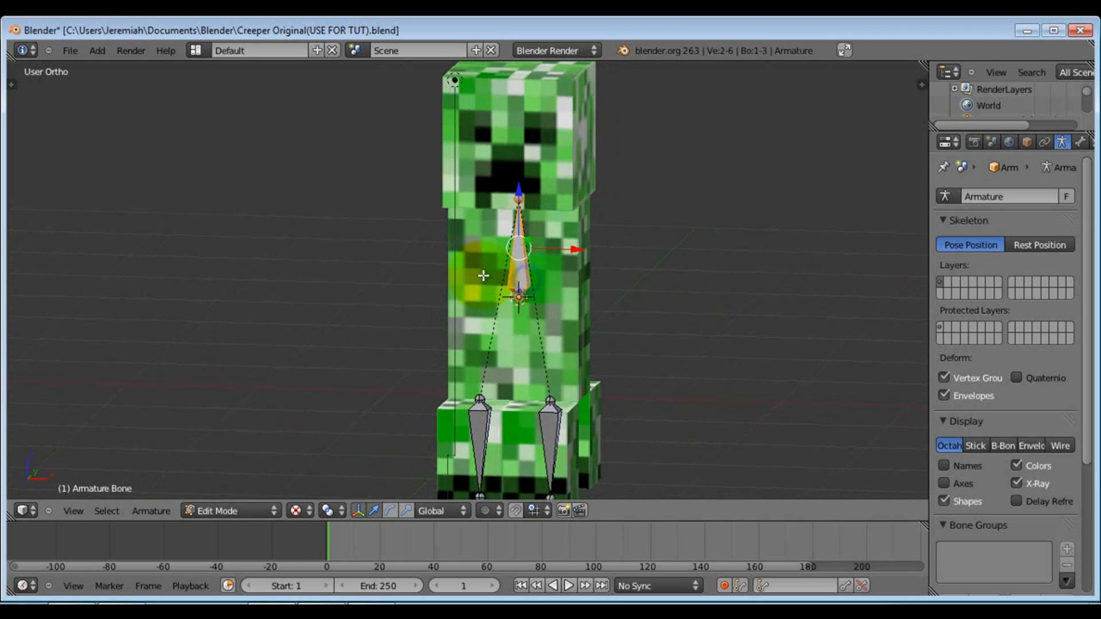
{"action": "key", "text": "KP_1"}
{"action": "scroll", "coordinate": [579, 319], "scroll_direction": "up", "scroll_amount": 5}
{"action": "key", "text": "shift+d"}
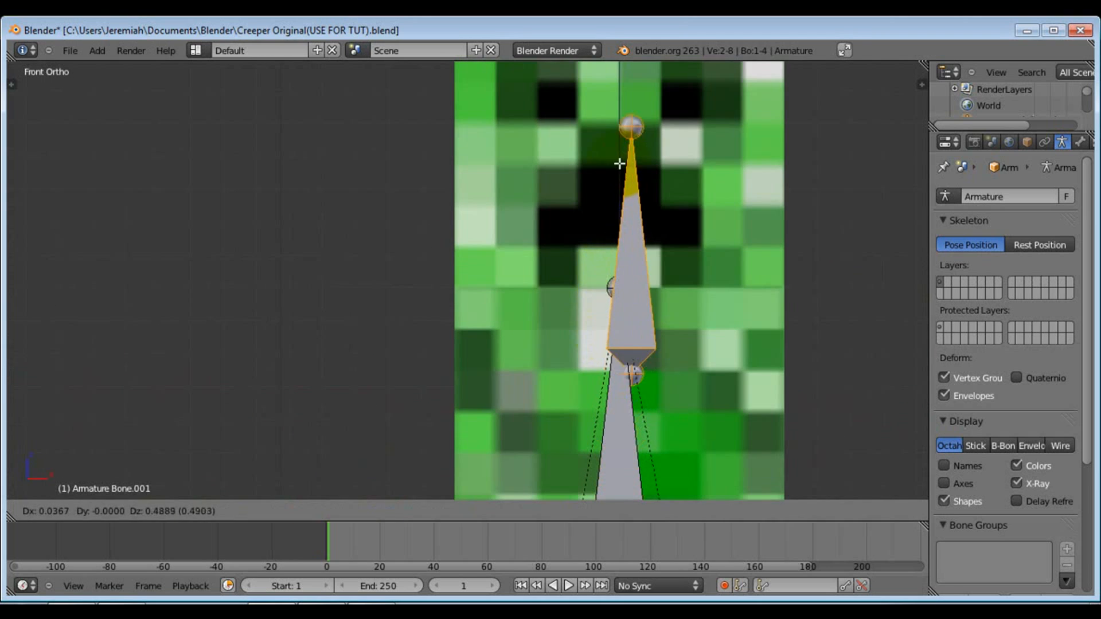
{"action": "key", "text": "z"}
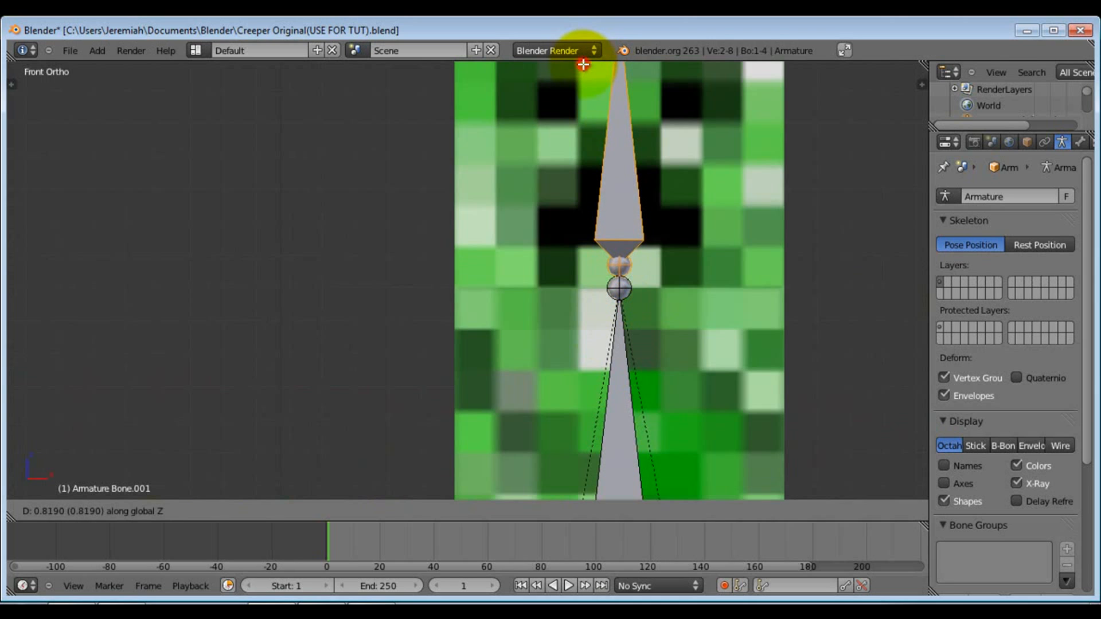
{"action": "left_click", "coordinate": [583, 65]}
Scale up the head bone to nearly fill the head's height and shift it along global Z to meet the body bone's tip
{"action": "scroll", "coordinate": [703, 160], "scroll_direction": "down", "scroll_amount": 5}
{"action": "middle_click_drag", "start_coordinate": [684, 191], "coordinate": [563, 260]}
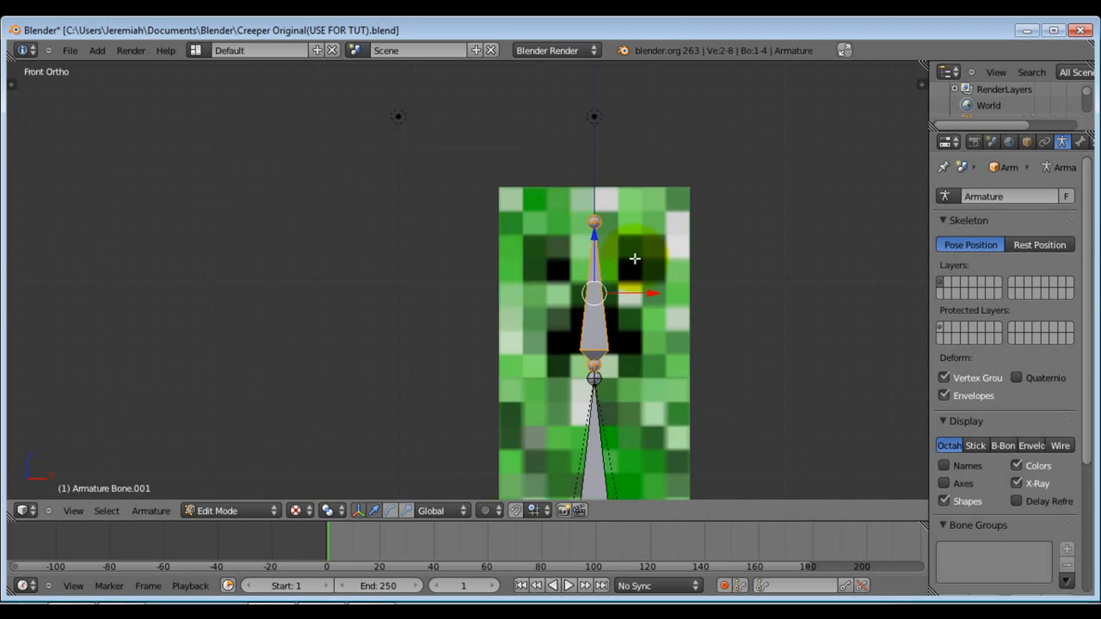
{"action": "scroll", "coordinate": [614, 259], "scroll_direction": "up", "scroll_amount": 1}
{"action": "key", "text": "s"}
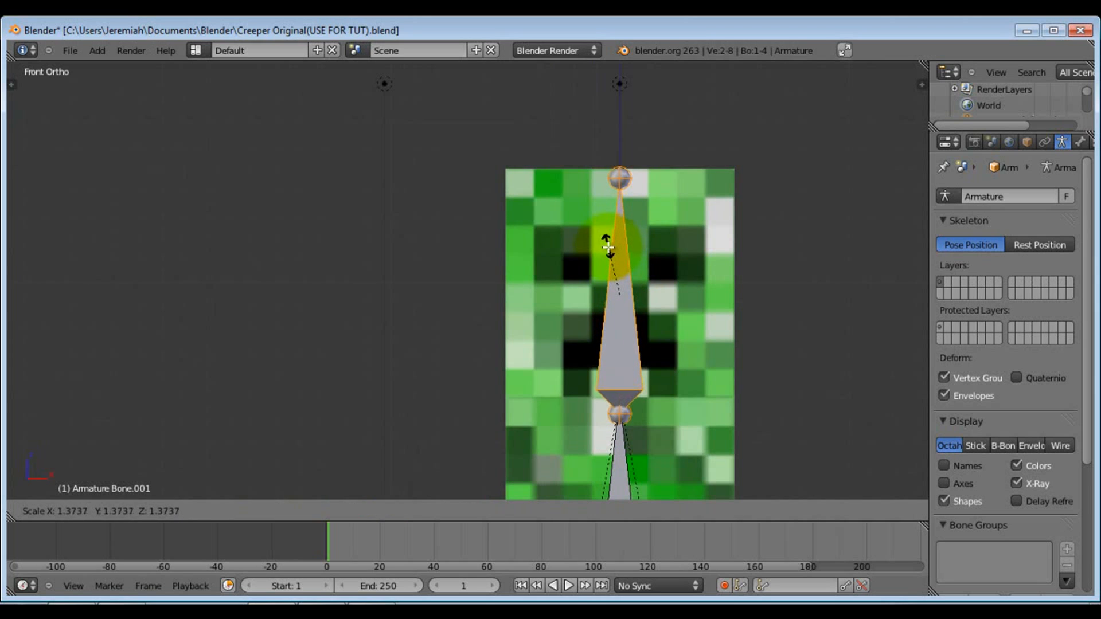
{"action": "left_click", "coordinate": [610, 255]}
{"action": "key", "text": "g"}
{"action": "key", "text": "z"}
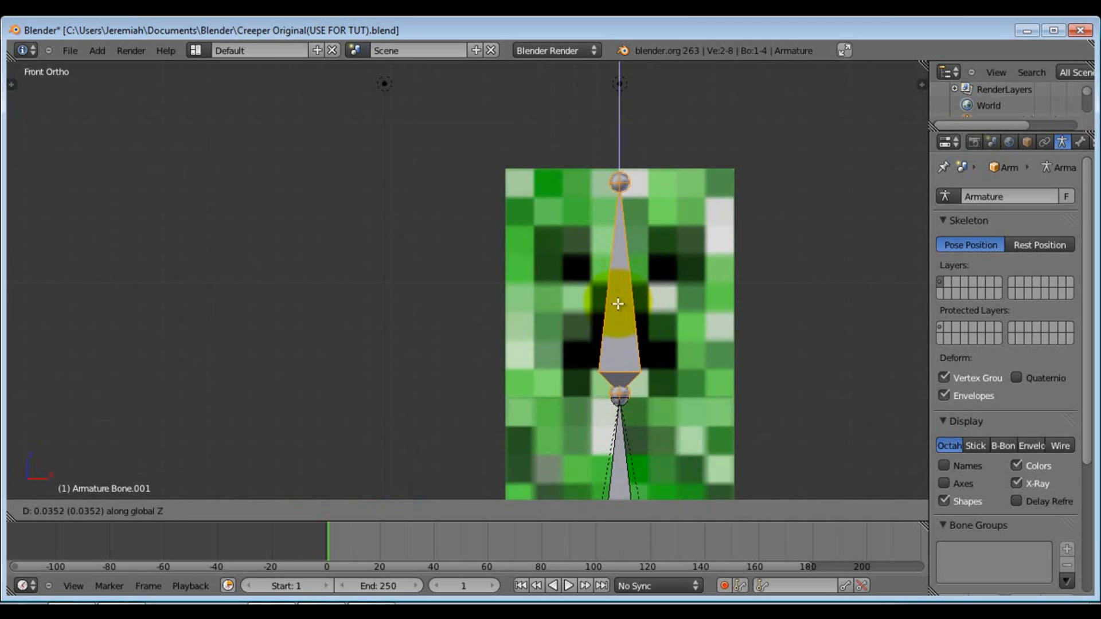
{"action": "left_click", "coordinate": [713, 320]}
Apply Make Parent with the Connected option to the head bone
{"action": "middle_click_drag", "start_coordinate": [713, 320], "coordinate": [641, 358]}
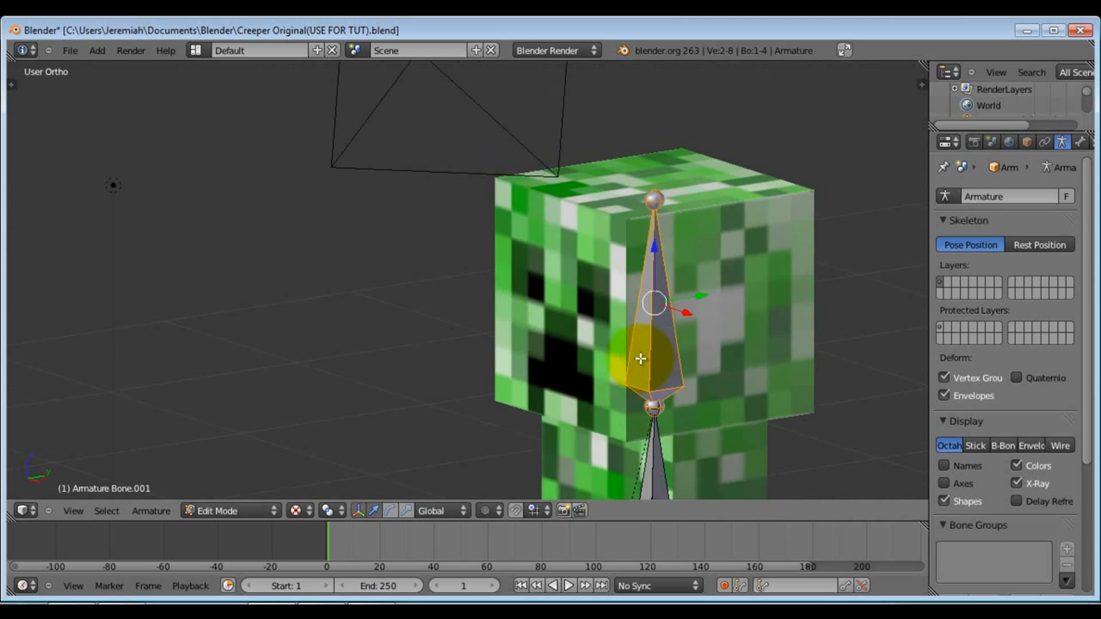
{"action": "key", "text": "ctrl+p"}
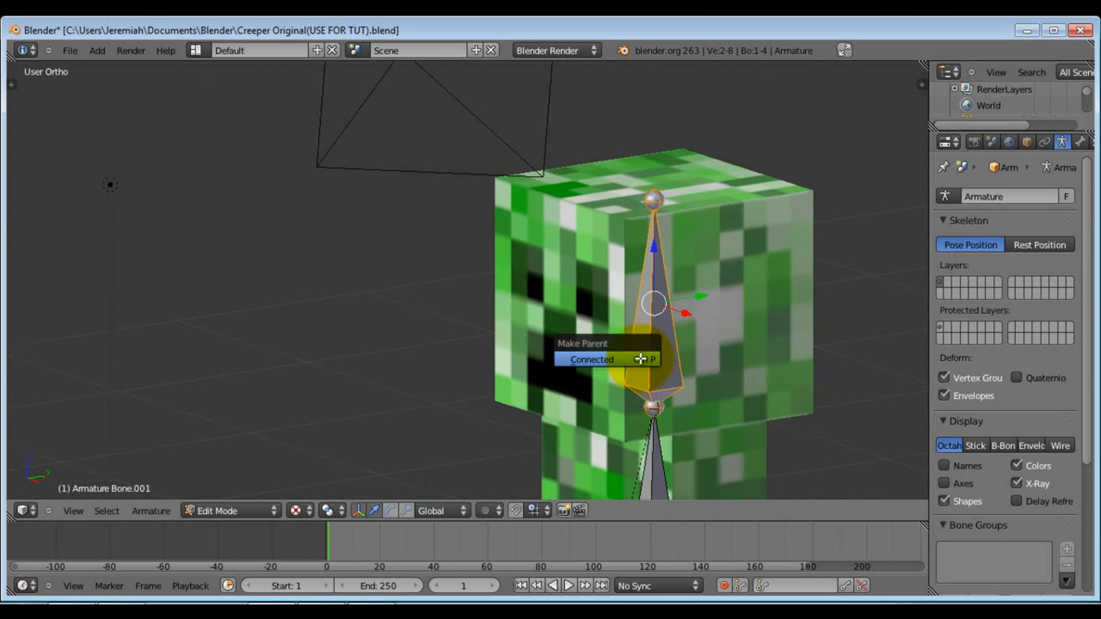
{"action": "left_click", "coordinate": [640, 359]}
{"action": "middle_click_drag", "start_coordinate": [712, 363], "coordinate": [735, 369]}
{"action": "scroll", "coordinate": [734, 368], "scroll_direction": "down", "scroll_amount": 3}
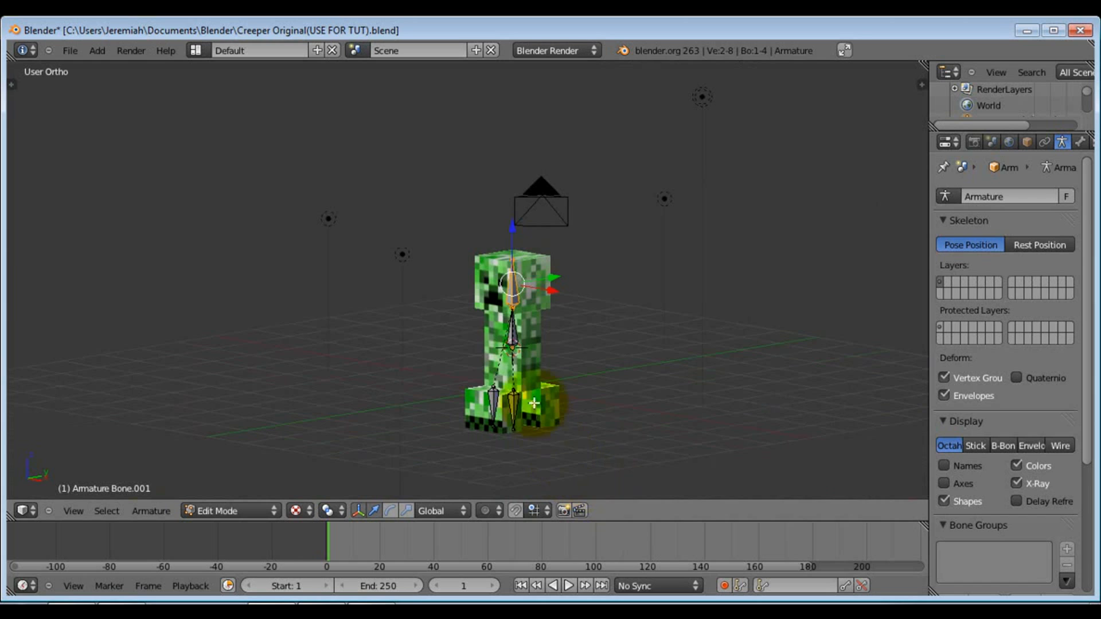
Switch the armature from Edit Mode to Object Mode
{"action": "middle_click_drag", "start_coordinate": [473, 465], "coordinate": [496, 409]}
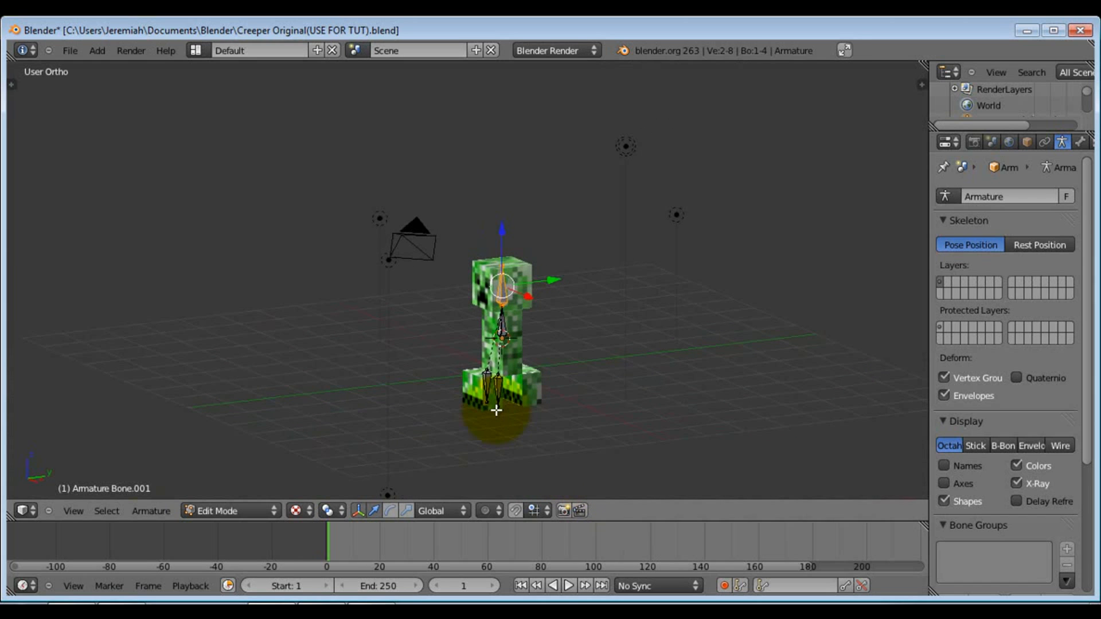
{"action": "middle_click_drag", "start_coordinate": [492, 401], "coordinate": [541, 425]}
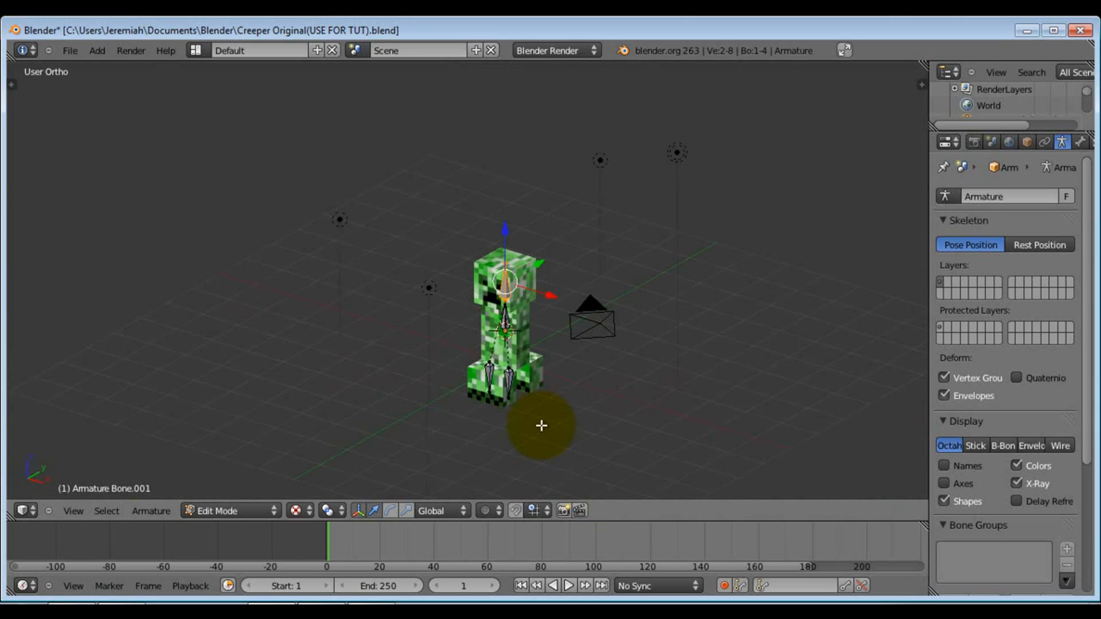
{"action": "middle_click_drag", "start_coordinate": [473, 259], "coordinate": [291, 460]}
{"action": "key", "text": "ctrl+Tab"}
{"action": "key", "text": "ctrl+Tab"}
{"action": "left_click", "coordinate": [256, 510]}
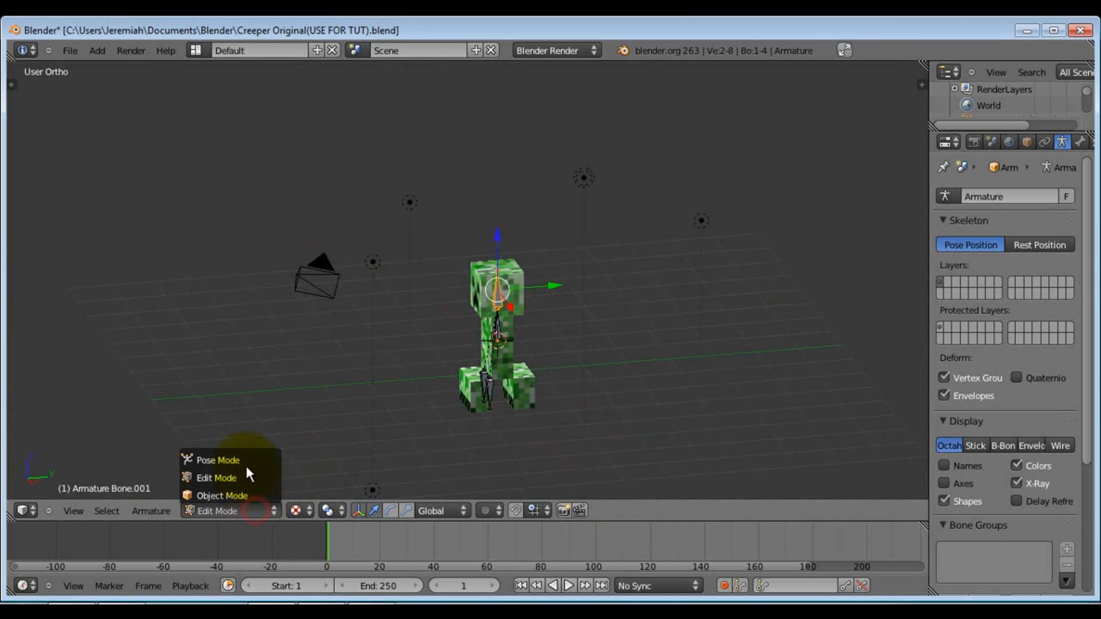
{"action": "left_click", "coordinate": [232, 494]}
Select the creeper mesh, enter Edit Mode and select all of its geometry
{"action": "middle_click_drag", "start_coordinate": [437, 378], "coordinate": [514, 373]}
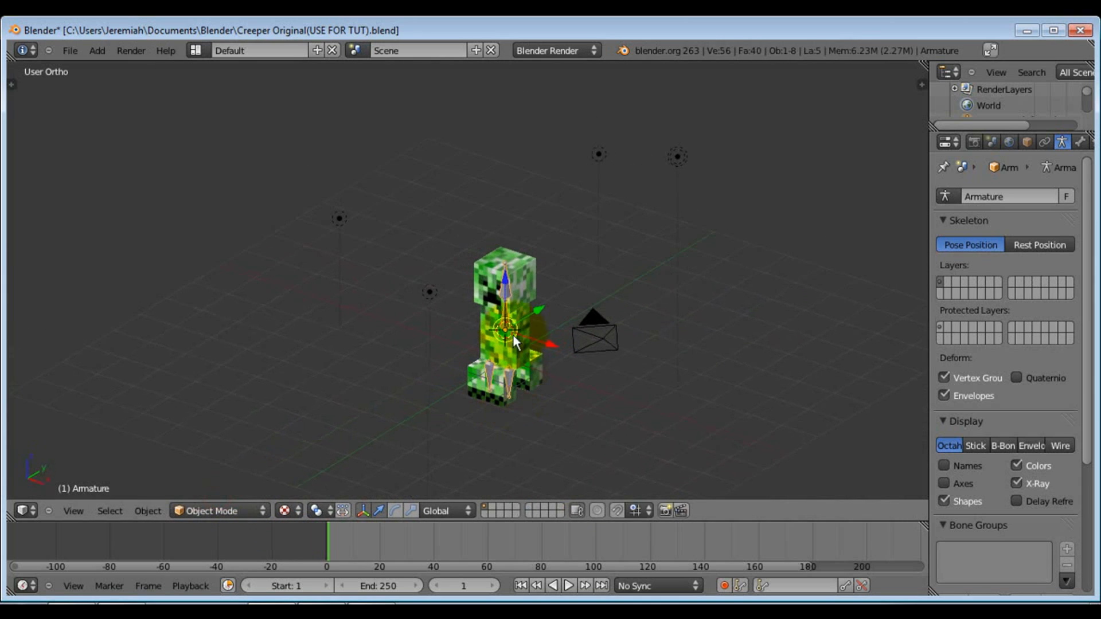
{"action": "right_click", "coordinate": [494, 338]}
{"action": "mouse_move", "coordinate": [529, 297]}
{"action": "middle_mouse_down"}
{"action": "mouse_move", "coordinate": [494, 339]}
{"action": "mouse_move", "coordinate": [538, 300]}
{"action": "middle_mouse_up"}
{"action": "key", "text": "Tab"}
{"action": "scroll", "coordinate": [532, 311], "scroll_direction": "up", "scroll_amount": 4}
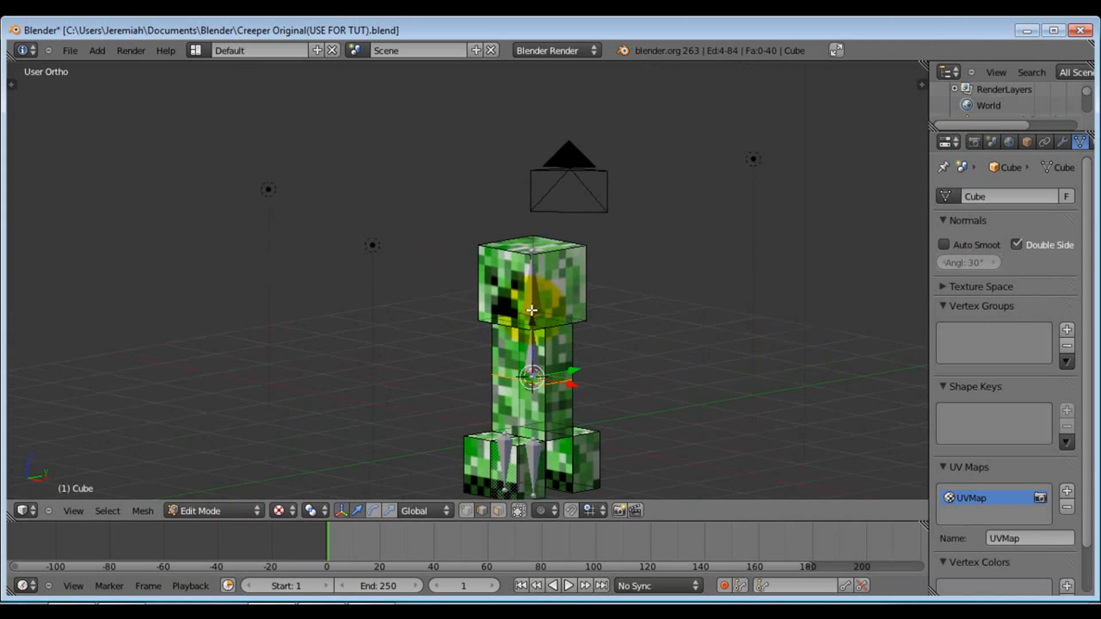
{"action": "key", "text": "a"}
{"action": "middle_click_drag", "start_coordinate": [606, 328], "coordinate": [583, 354]}
{"action": "key", "text": "a"}
{"action": "scroll", "coordinate": [582, 355], "scroll_direction": "down", "scroll_amount": 2}
Try to subdivide the whole creeper mesh from the Specials commands
{"action": "key", "text": "w"}
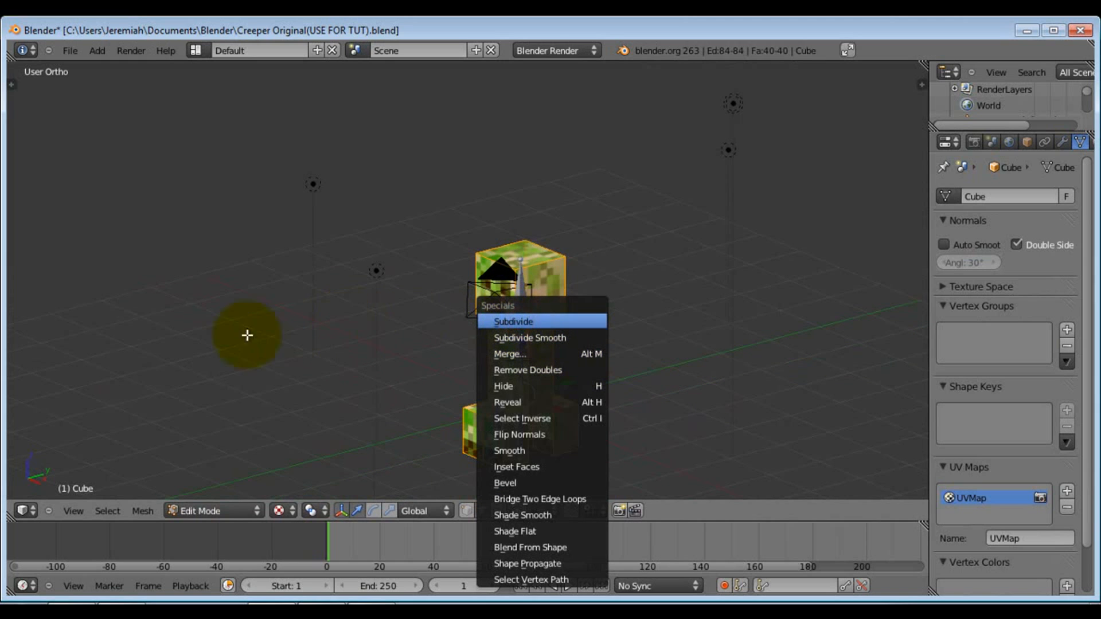
{"action": "key", "text": "Return"}
{"action": "left_click_drag", "start_coordinate": [4, 269], "coordinate": [18, 269]}
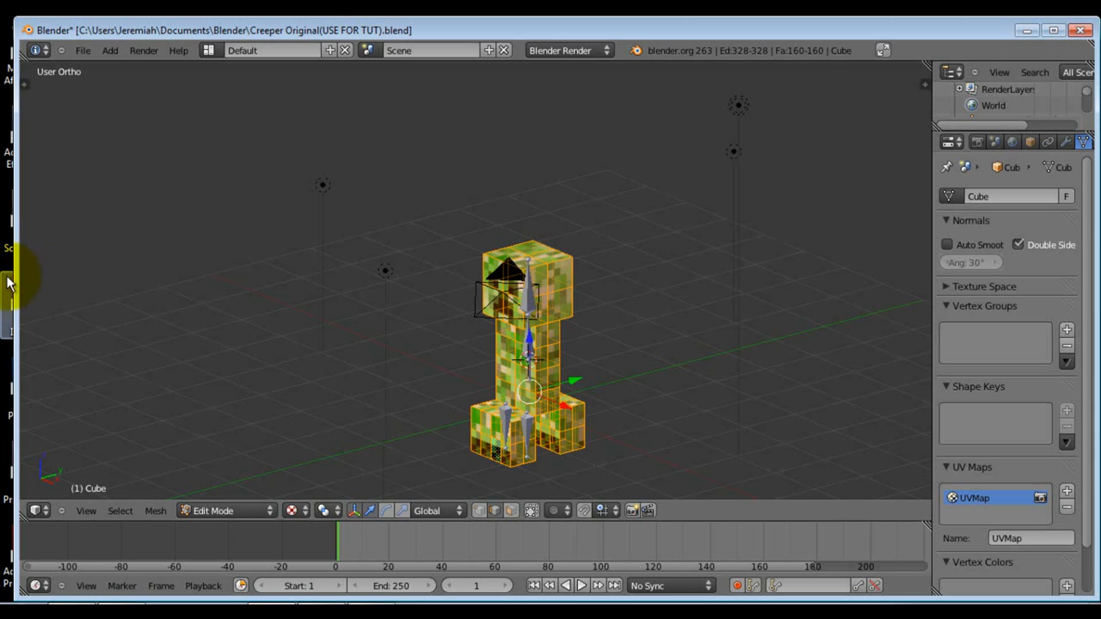
{"action": "left_click_drag", "start_coordinate": [18, 268], "coordinate": [4, 268]}
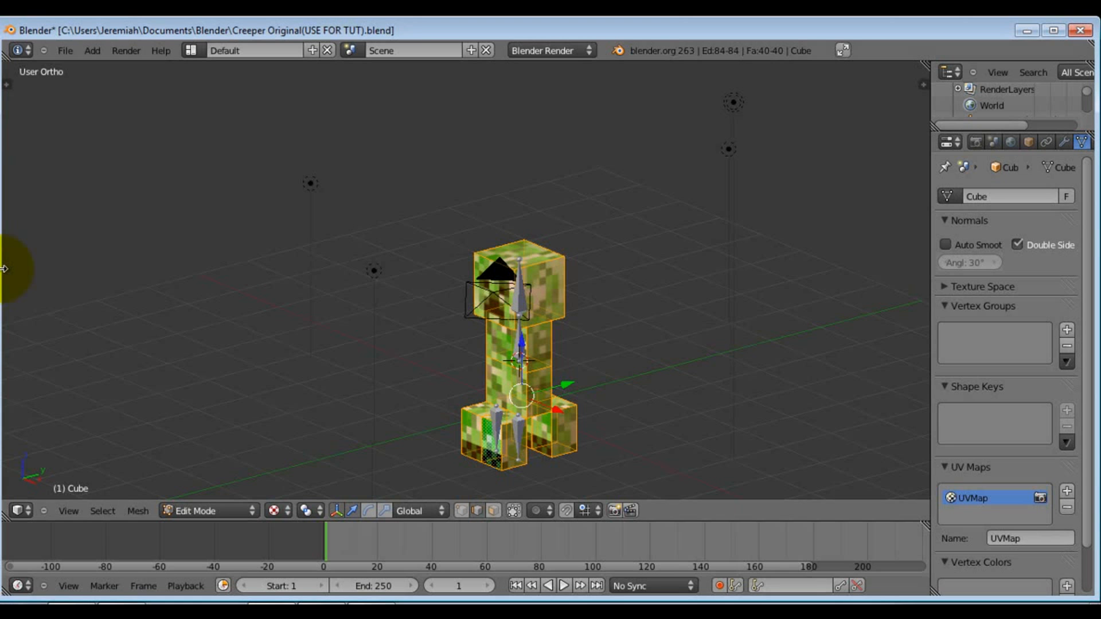
Maximize the window, show the mesh tools and subdivide the whole creeper mesh with 3 cuts
{"action": "left_click", "coordinate": [1047, 30]}
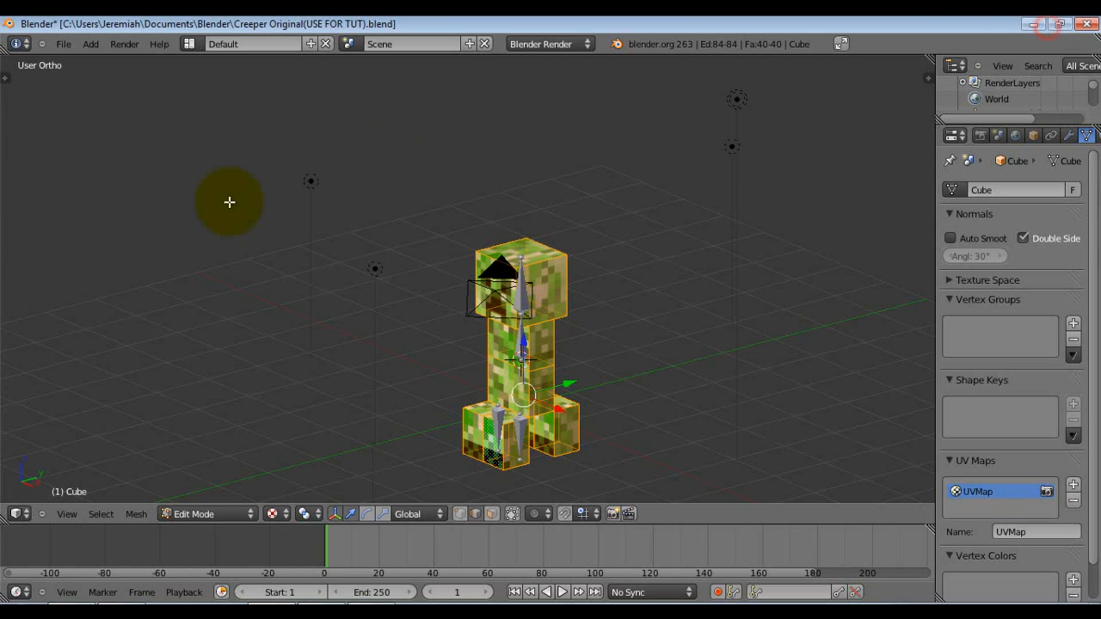
{"action": "left_click", "coordinate": [8, 77]}
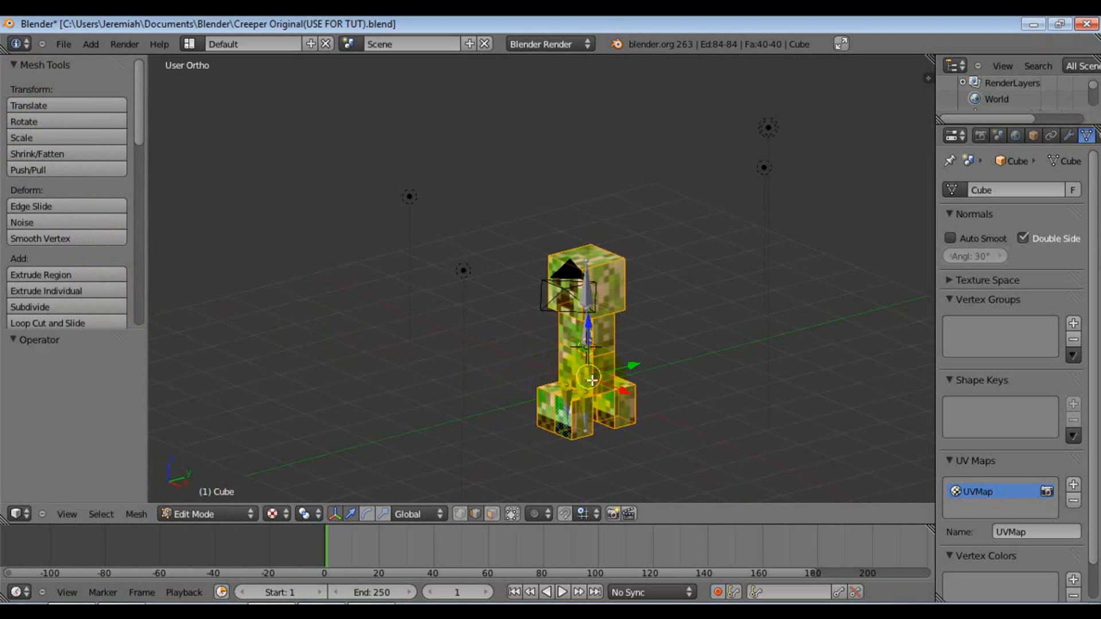
{"action": "scroll", "coordinate": [539, 367], "scroll_direction": "up", "scroll_amount": 3}
{"action": "scroll", "coordinate": [188, 234], "scroll_direction": "up", "scroll_amount": 1}
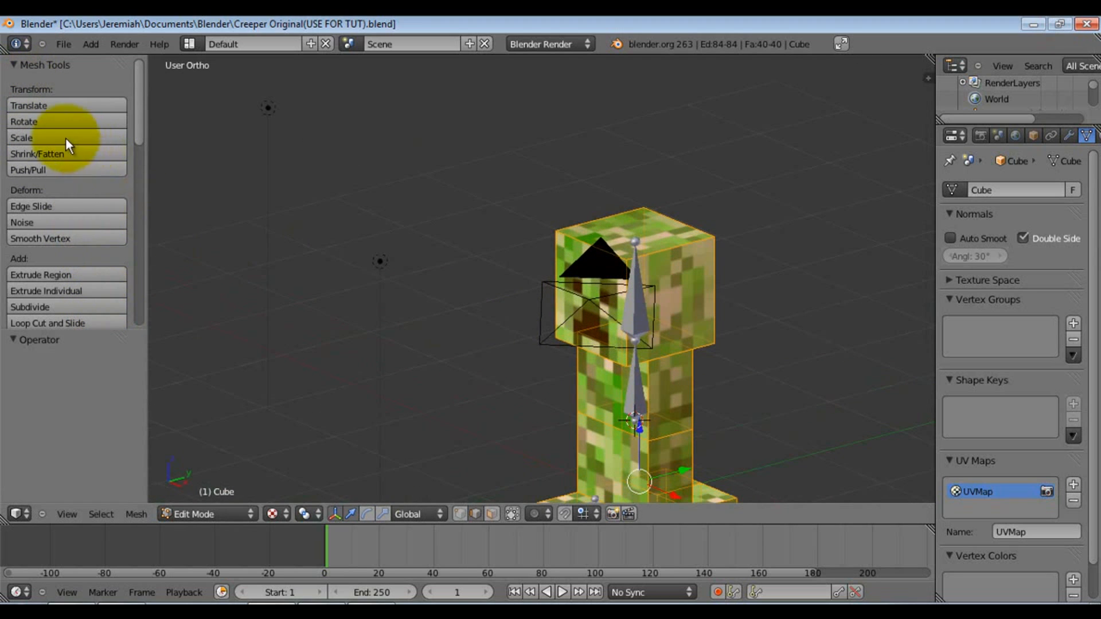
{"action": "scroll", "coordinate": [70, 213], "scroll_direction": "down", "scroll_amount": 3}
{"action": "left_click", "coordinate": [55, 245]}
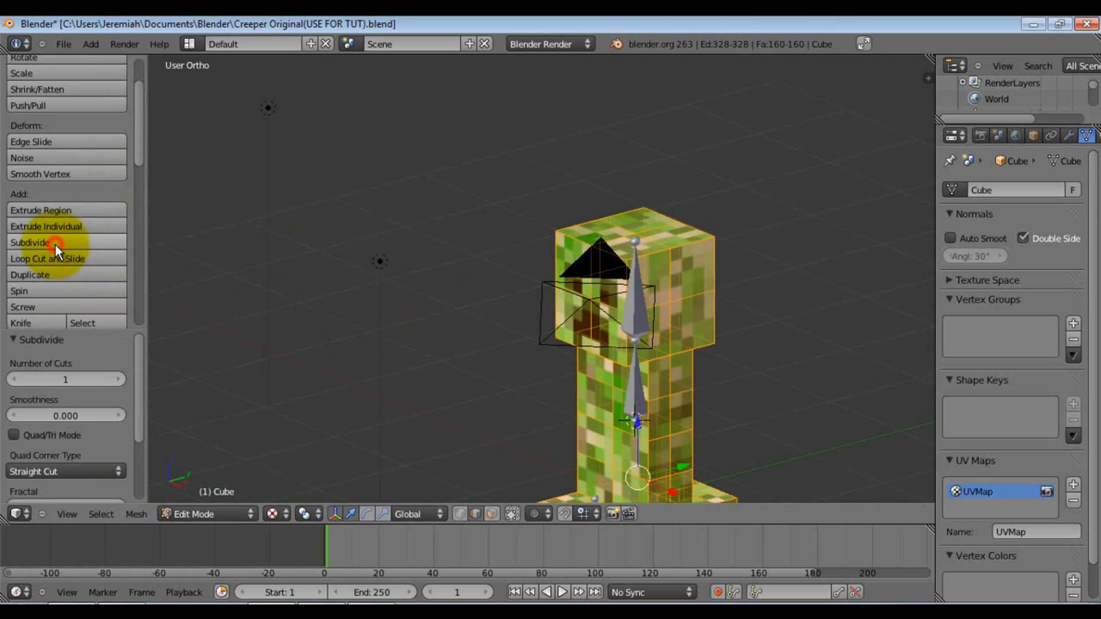
{"action": "left_click_drag", "start_coordinate": [74, 379], "coordinate": [118, 378]}
{"action": "middle_click_drag", "start_coordinate": [470, 358], "coordinate": [528, 344]}
{"action": "scroll", "coordinate": [636, 402], "scroll_direction": "down", "scroll_amount": 1}
{"action": "middle_click_drag", "start_coordinate": [636, 401], "coordinate": [613, 338], "text": "shift"}
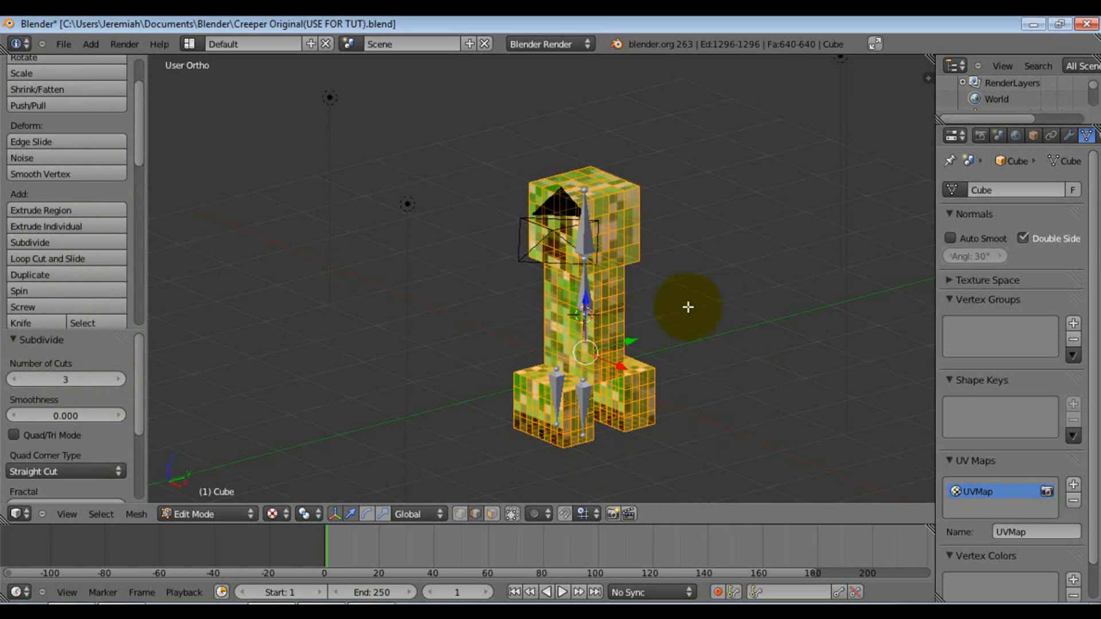
Return to Object Mode, select the armature and enter its Edit Mode
{"action": "key", "text": "Tab"}
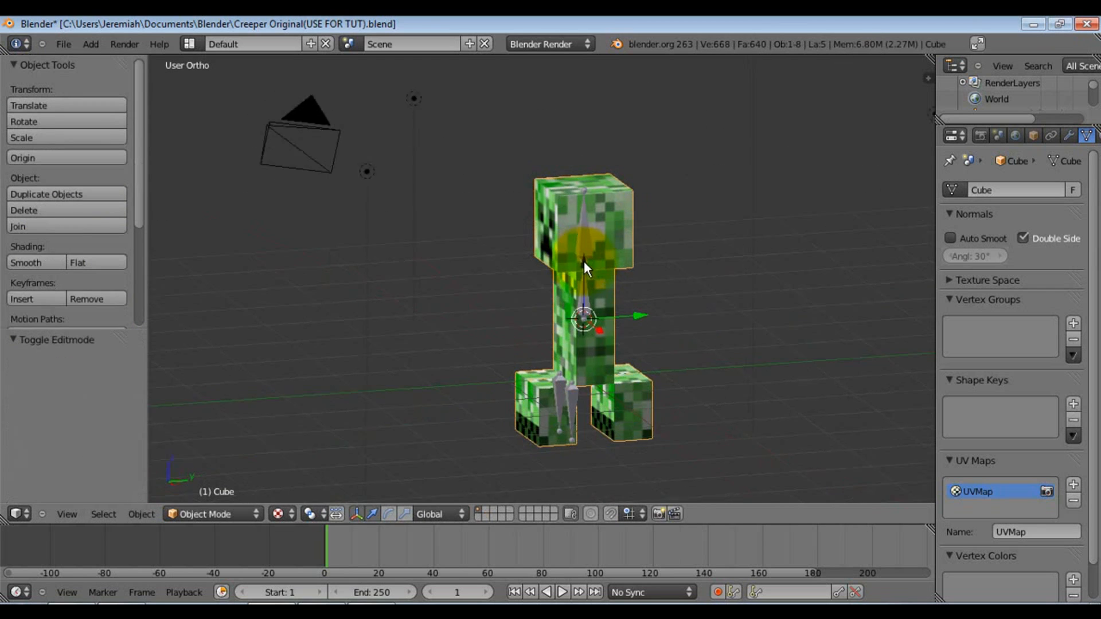
{"action": "right_click", "coordinate": [584, 249]}
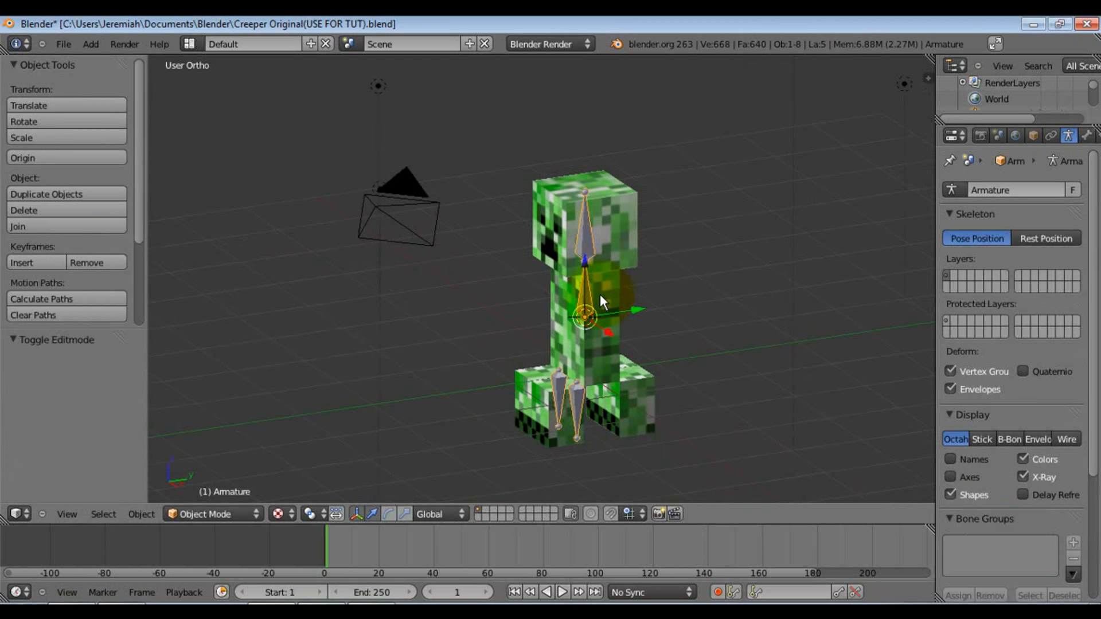
{"action": "key", "text": "Tab"}
Duplicate both front leg bones and move the copies about 0.487 along global Y toward the back legs
{"action": "middle_click_drag", "start_coordinate": [638, 327], "coordinate": [575, 310]}
{"action": "scroll", "coordinate": [575, 311], "scroll_direction": "up", "scroll_amount": 3}
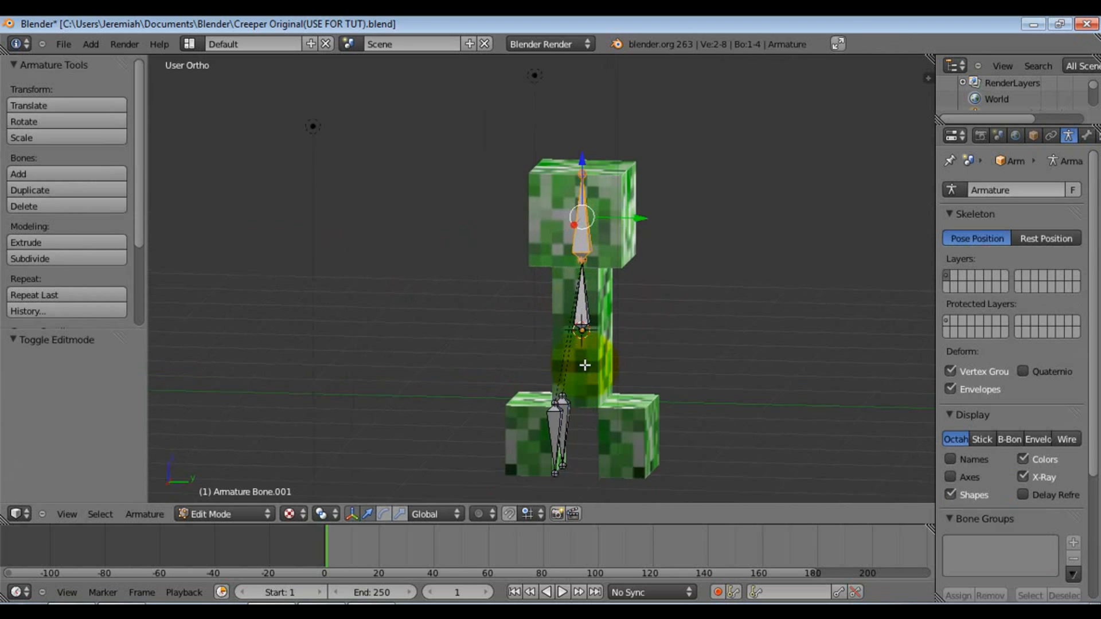
{"action": "scroll", "coordinate": [609, 355], "scroll_direction": "up", "scroll_amount": 1}
{"action": "middle_click_drag", "start_coordinate": [609, 354], "coordinate": [572, 146], "text": "shift"}
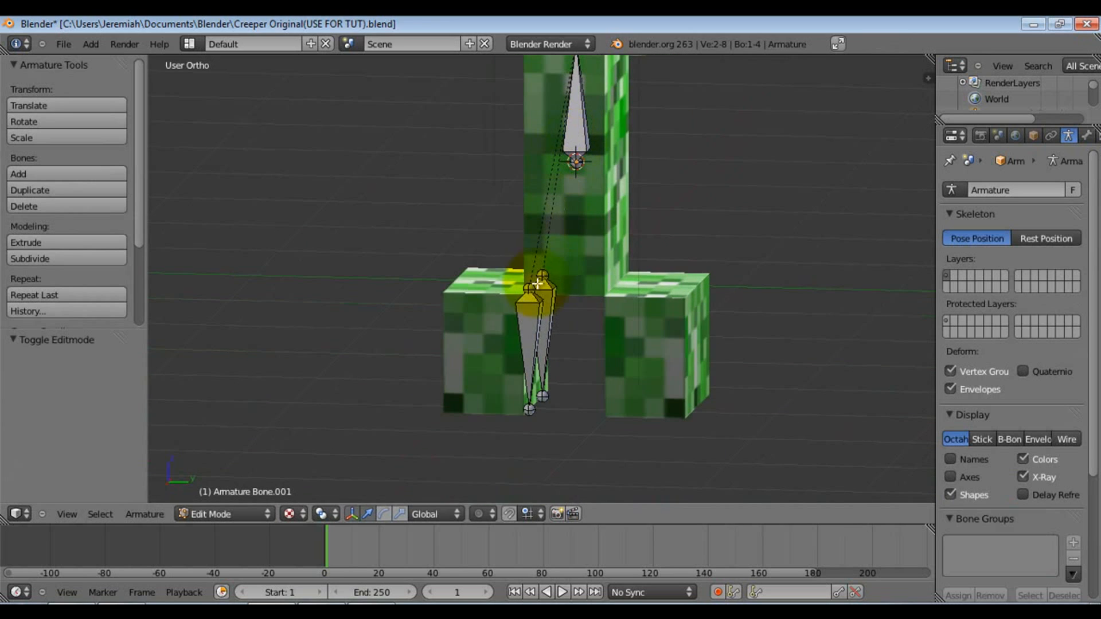
{"action": "right_click", "coordinate": [527, 315]}
{"action": "right_click", "coordinate": [543, 292], "text": "shift"}
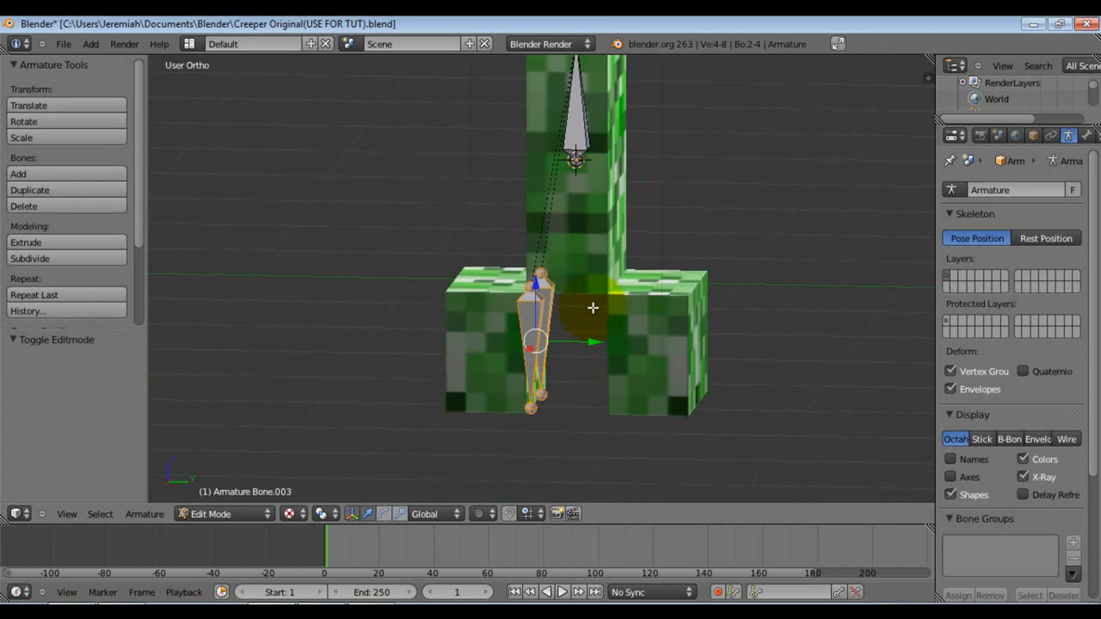
{"action": "key", "text": "shift+d"}
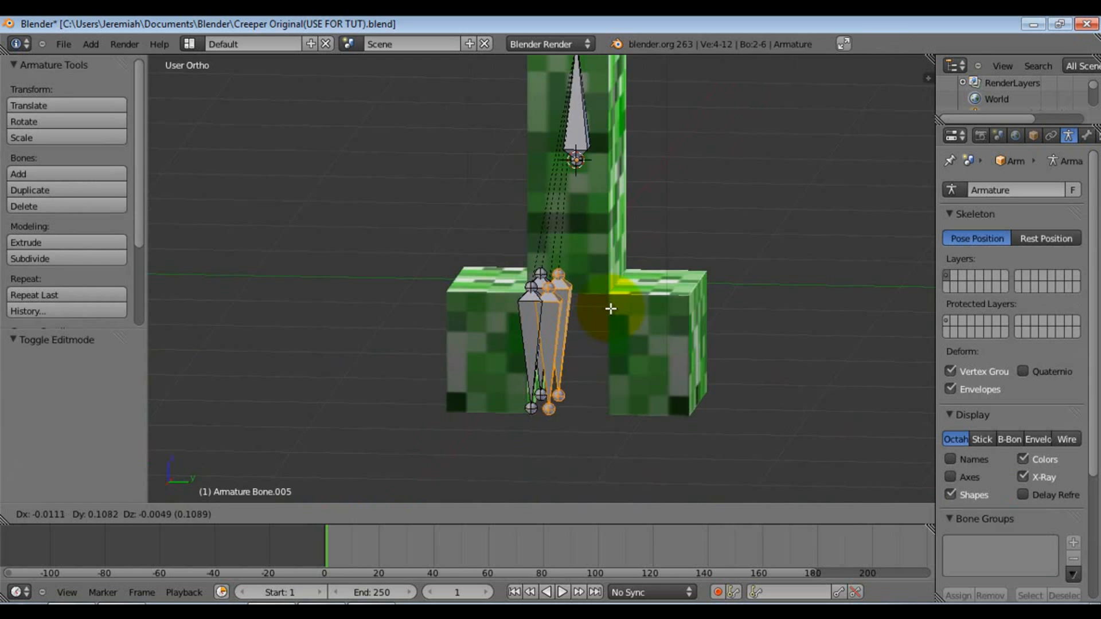
{"action": "key", "text": "y"}
{"action": "left_click", "coordinate": [669, 304]}
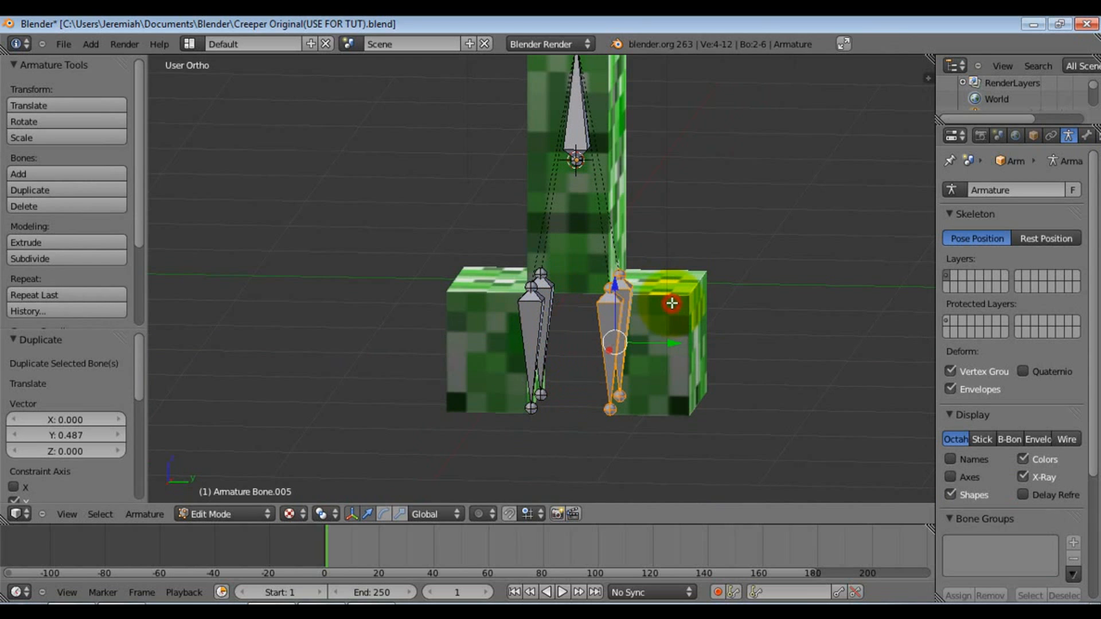
In the right side view, shift the two back leg bones about 0.012 along global Y to align them with the body's back edge
{"action": "key", "text": "KP_3"}
{"action": "scroll", "coordinate": [617, 260], "scroll_direction": "up", "scroll_amount": 5}
{"action": "scroll", "coordinate": [751, 290], "scroll_direction": "up", "scroll_amount": 1}
{"action": "middle_click_drag", "start_coordinate": [744, 293], "coordinate": [533, 334], "text": "shift"}
{"action": "scroll", "coordinate": [483, 262], "scroll_direction": "up", "scroll_amount": 7}
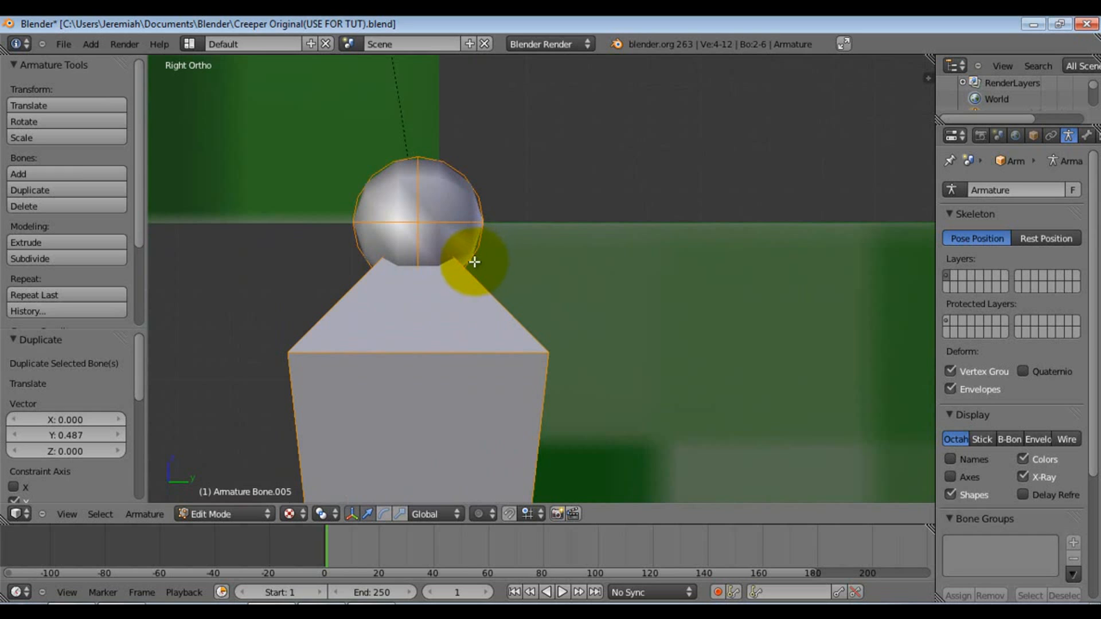
{"action": "key", "text": "g"}
{"action": "key", "text": "y"}
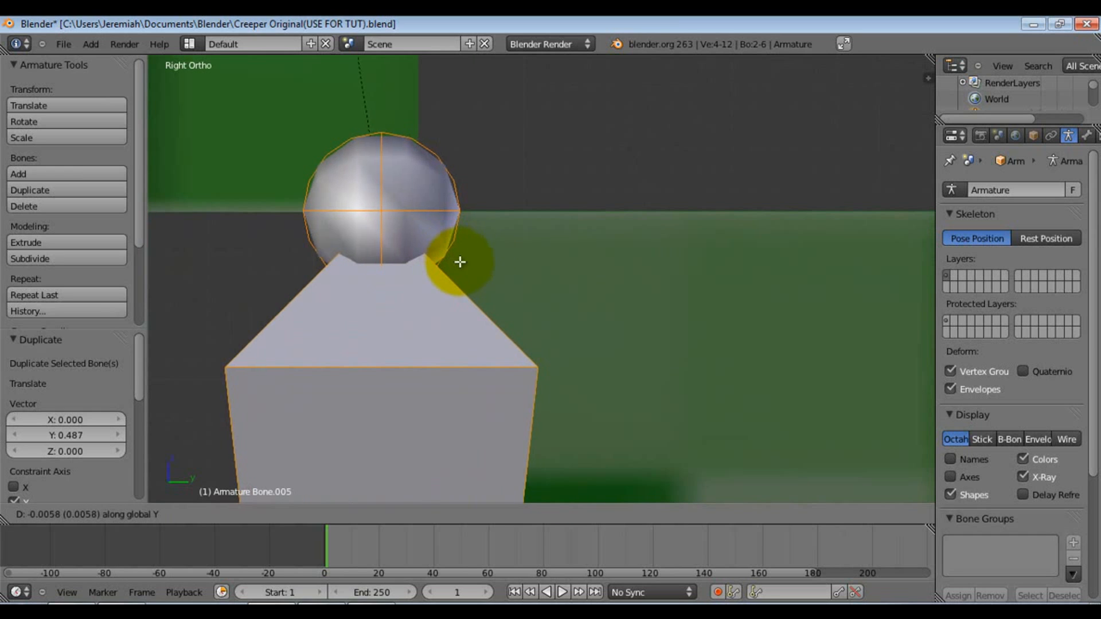
{"action": "left_click", "coordinate": [491, 262]}
{"action": "scroll", "coordinate": [491, 264], "scroll_direction": "down", "scroll_amount": 8}
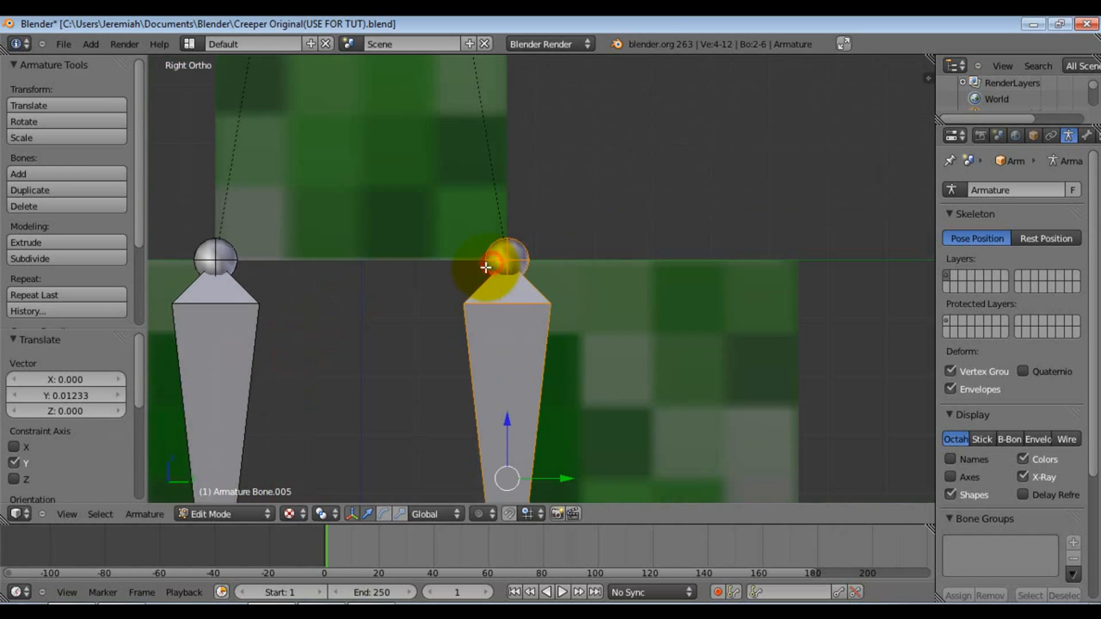
Leave the armature's Edit Mode and select the creeper mesh in Object Mode
{"action": "middle_click_drag", "start_coordinate": [448, 284], "coordinate": [393, 297]}
{"action": "scroll", "coordinate": [457, 305], "scroll_direction": "up", "scroll_amount": 7}
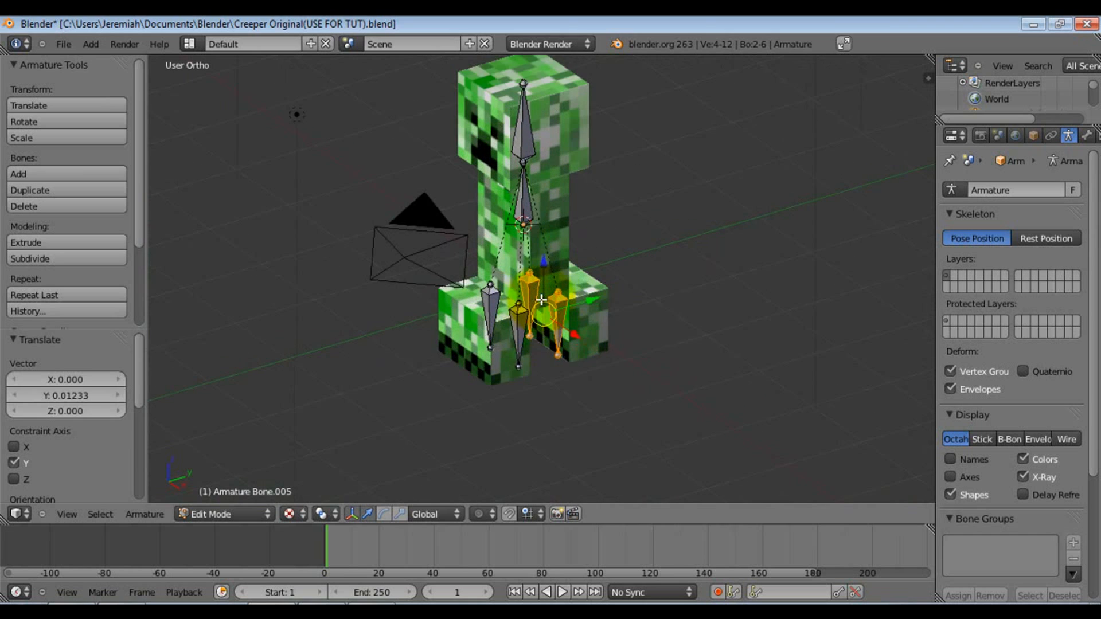
{"action": "middle_click_drag", "start_coordinate": [516, 287], "coordinate": [546, 271]}
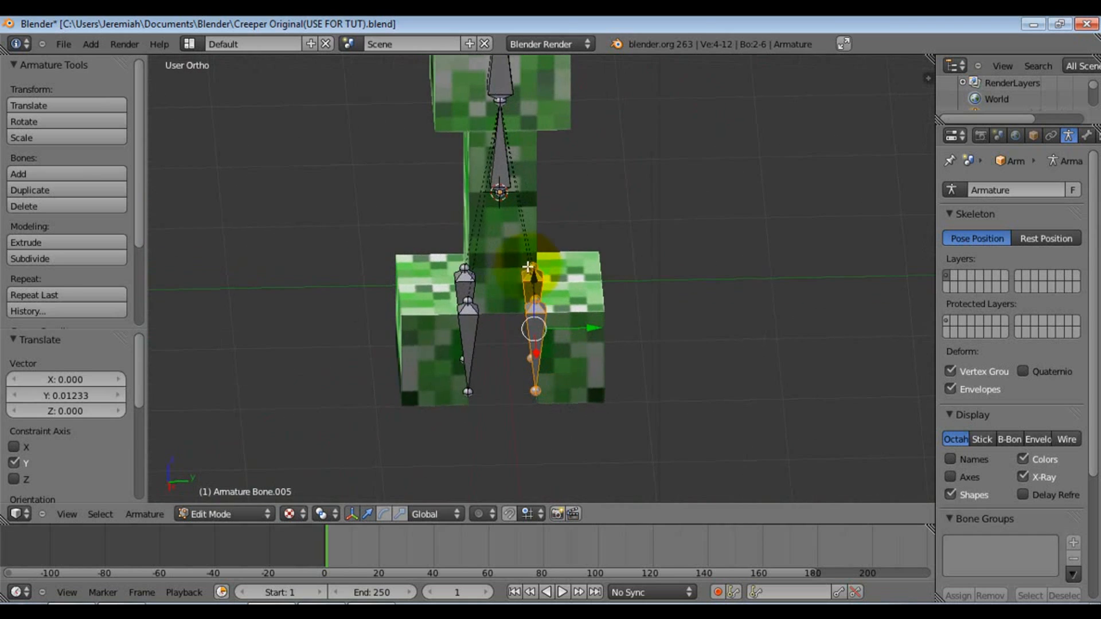
{"action": "key", "text": "Tab"}
{"action": "middle_click_drag", "start_coordinate": [483, 250], "coordinate": [614, 274]}
{"action": "right_click", "coordinate": [458, 188]}
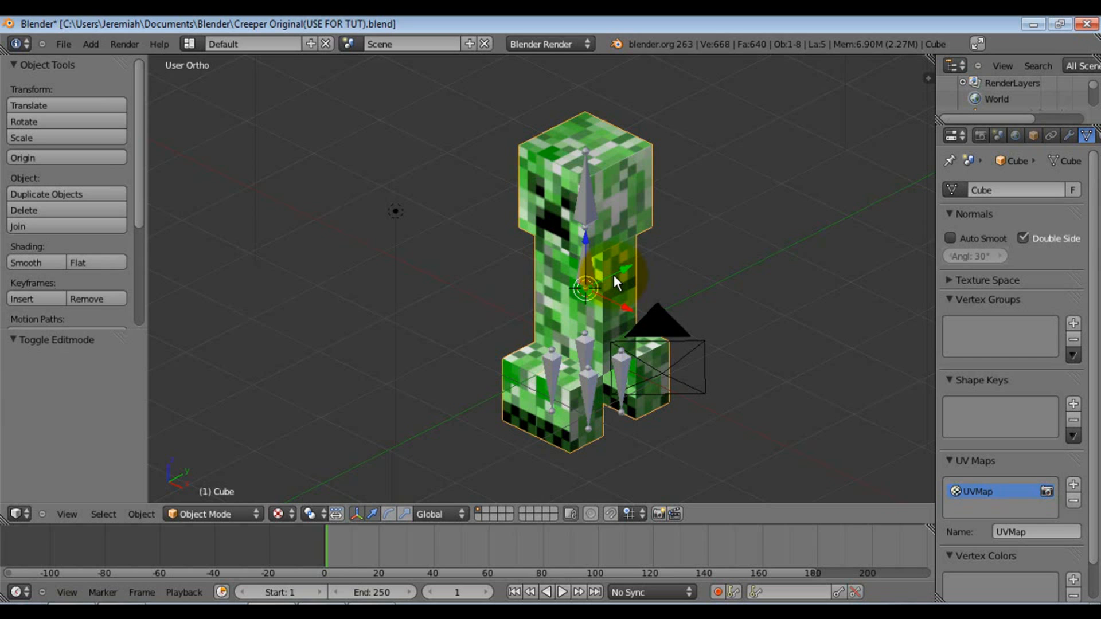
Add the armature to the selection and parent the creeper mesh to it with automatic weights
{"action": "middle_click_drag", "start_coordinate": [540, 259], "coordinate": [569, 263]}
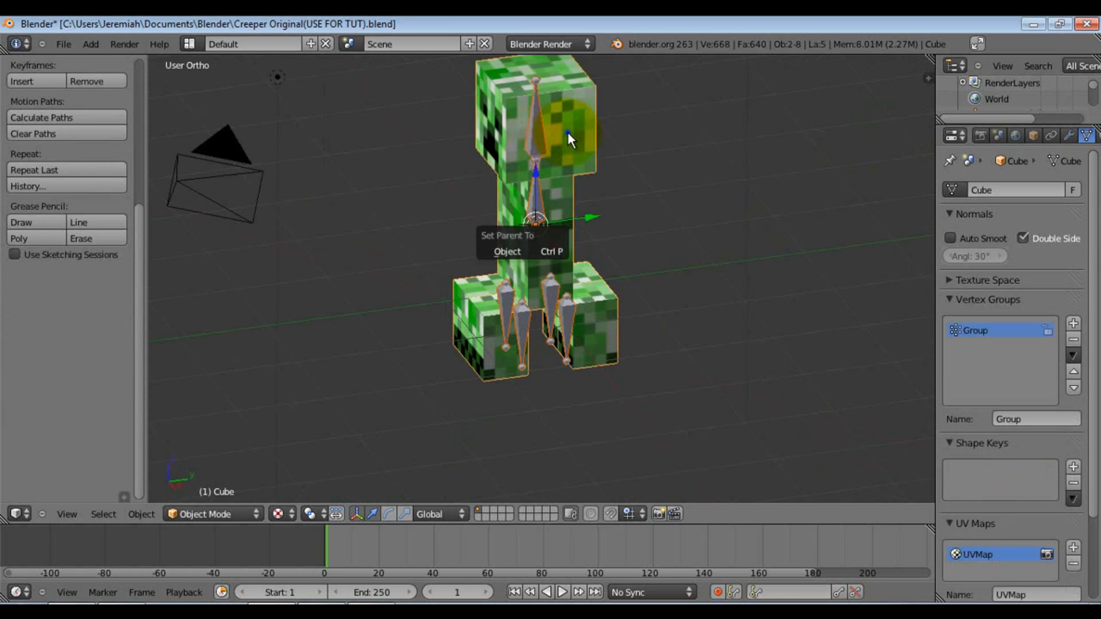
{"action": "left_click", "coordinate": [567, 132]}
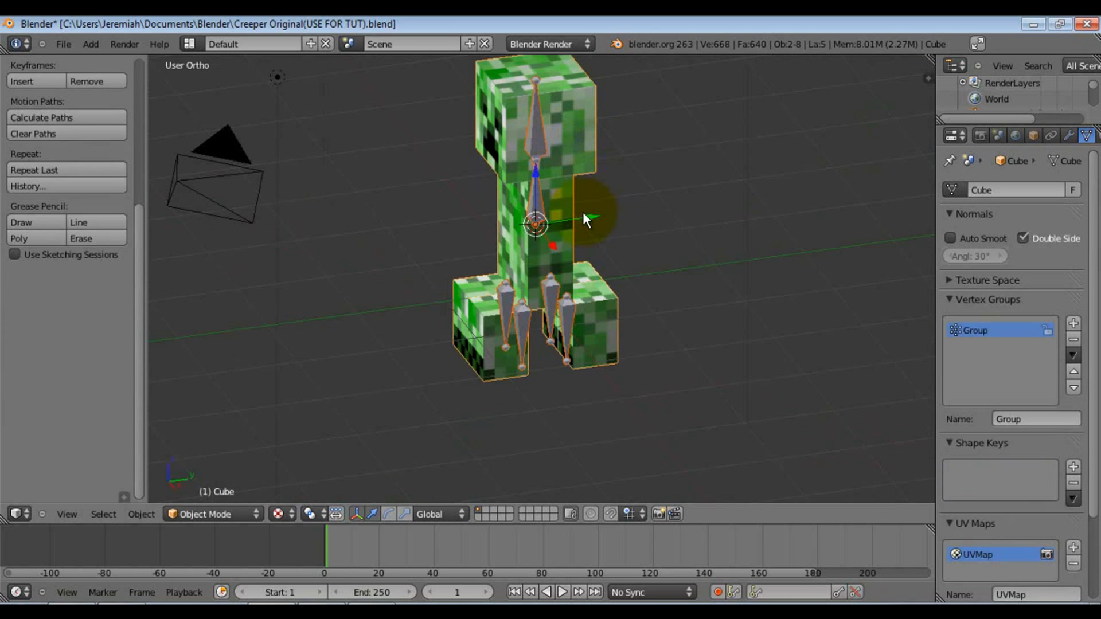
{"action": "right_click", "coordinate": [533, 204], "text": "shift"}
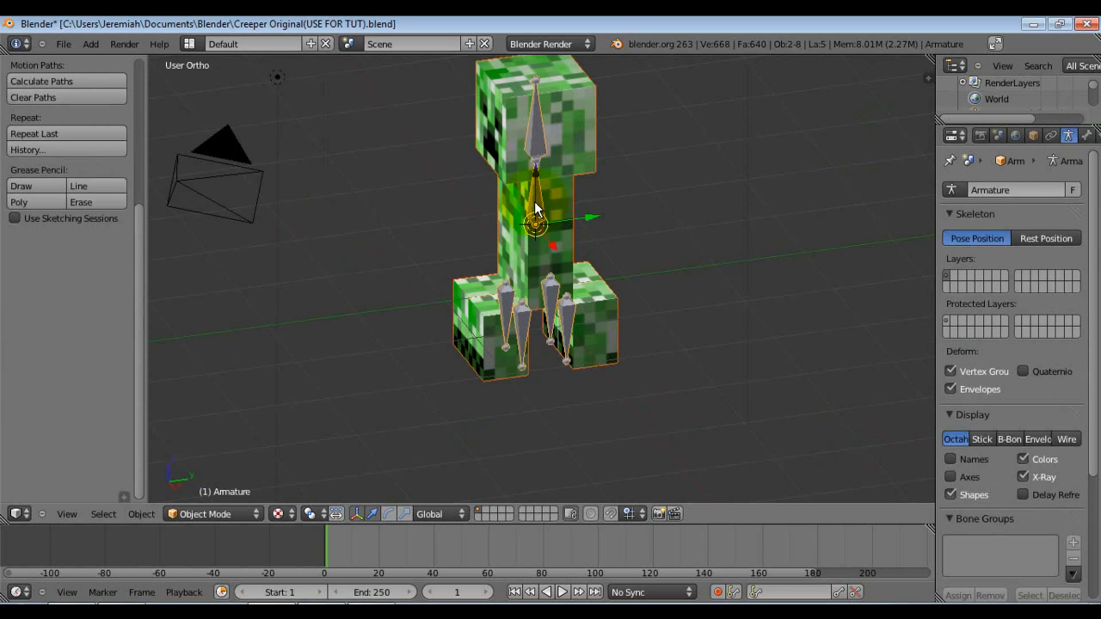
{"action": "key", "text": "ctrl+p"}
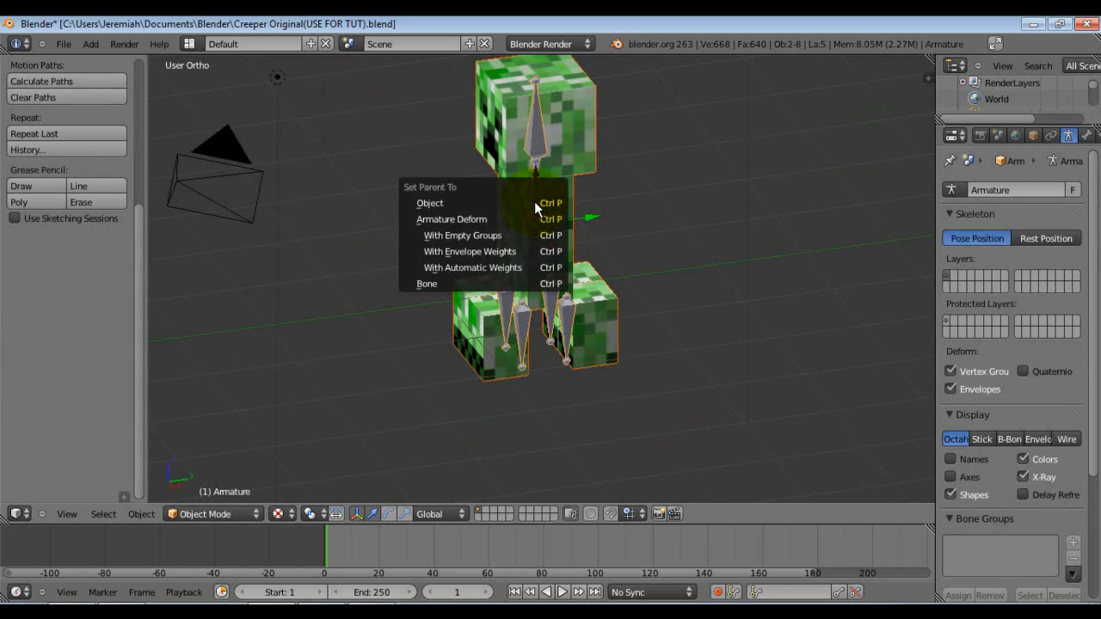
{"action": "left_click", "coordinate": [514, 266]}
{"action": "mouse_move", "coordinate": [625, 304]}
{"action": "middle_mouse_down"}
{"action": "mouse_move", "coordinate": [572, 274]}
{"action": "mouse_move", "coordinate": [594, 259]}
{"action": "mouse_move", "coordinate": [611, 309]}
{"action": "middle_mouse_up"}
Try rotating the Bone.004 back leg bone in Pose Mode to test how the mesh deforms
{"action": "left_click", "coordinate": [254, 510]}
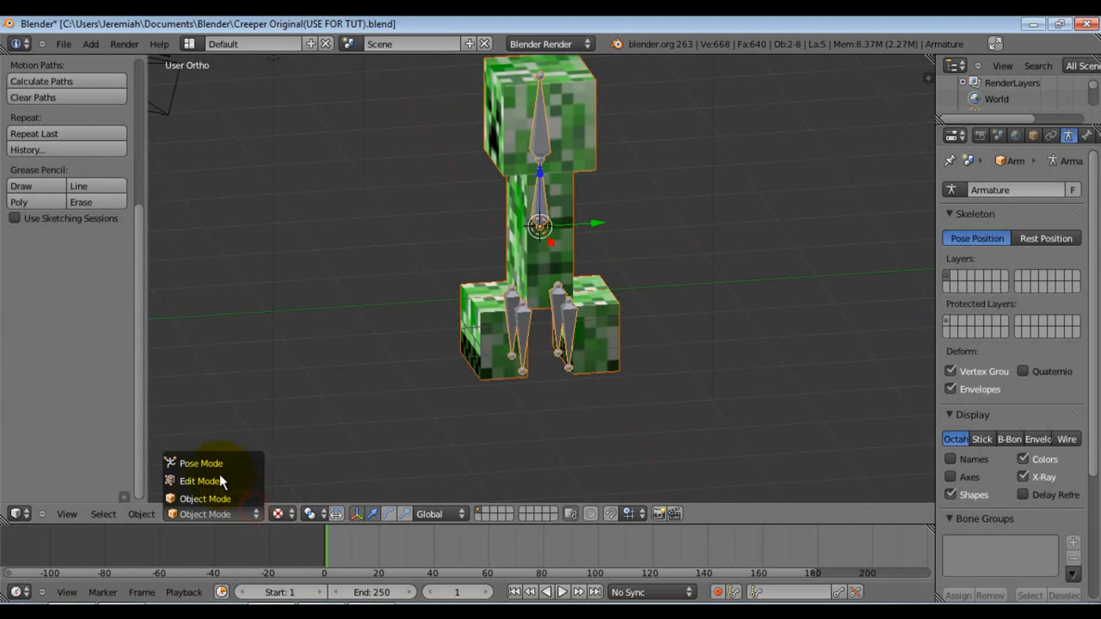
{"action": "left_click", "coordinate": [215, 461]}
{"action": "middle_click_drag", "start_coordinate": [627, 370], "coordinate": [577, 387]}
{"action": "right_click", "coordinate": [576, 344]}
{"action": "key", "text": "r"}
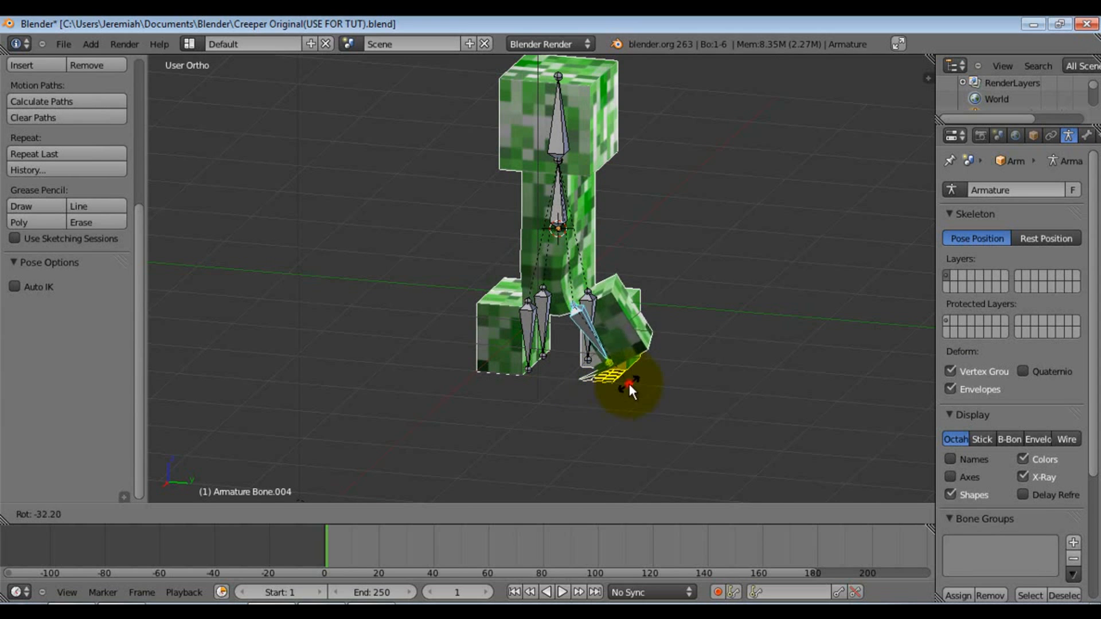
{"action": "left_click", "coordinate": [628, 383]}
{"action": "scroll", "coordinate": [631, 356], "scroll_direction": "up", "scroll_amount": 5}
{"action": "middle_click_drag", "start_coordinate": [655, 334], "coordinate": [604, 380]}
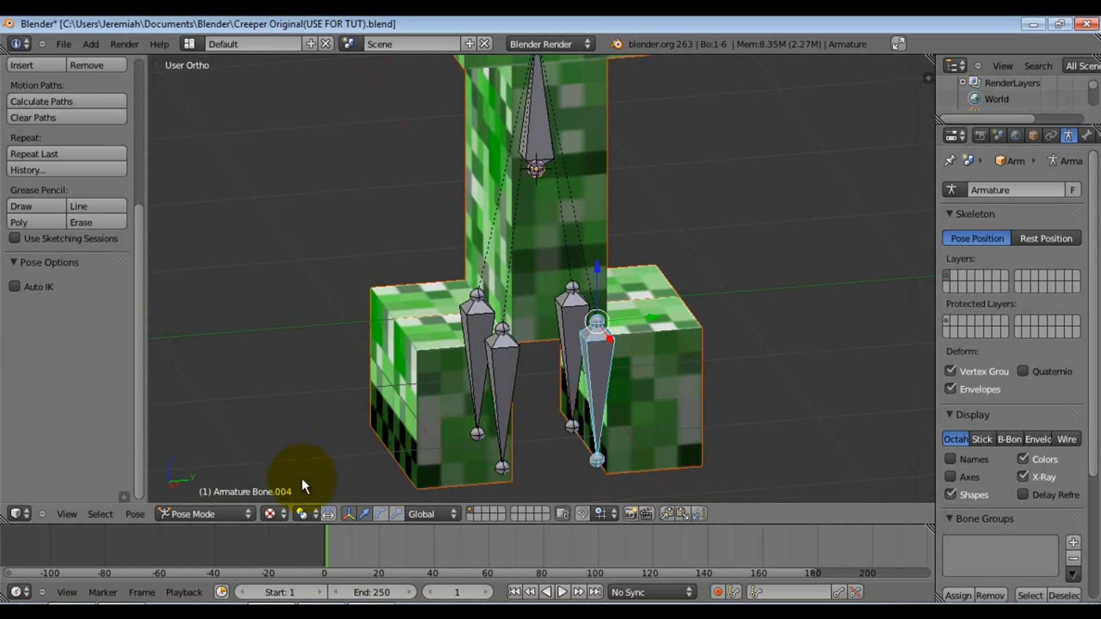
Return to Object Mode, select the creeper mesh and enter Weight Paint with the Bone.002 vertex group active
{"action": "left_click", "coordinate": [243, 509]}
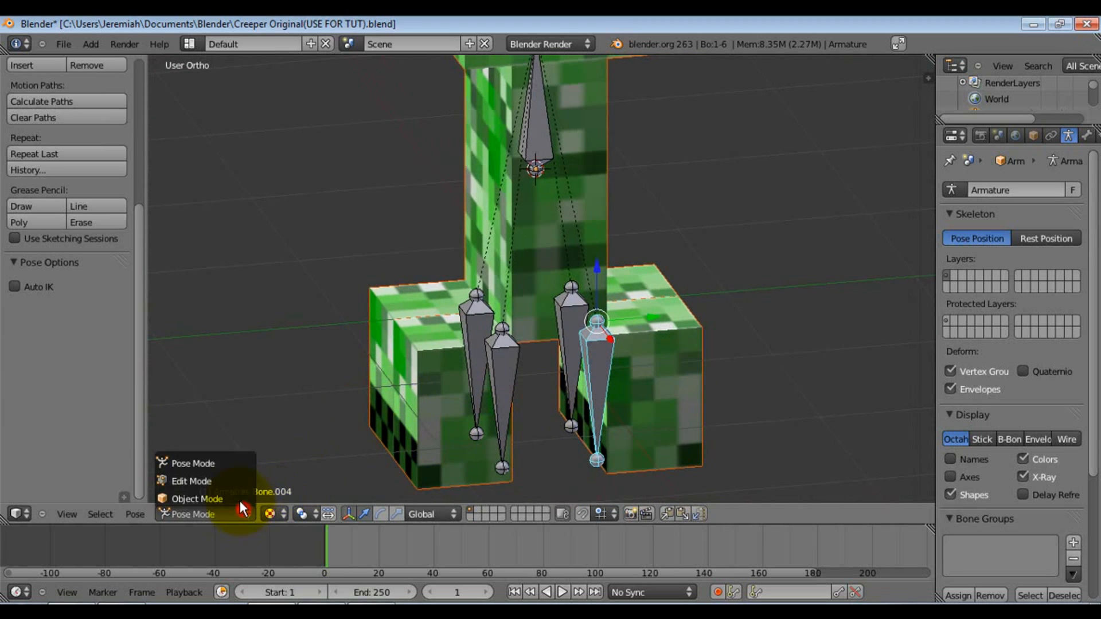
{"action": "left_click", "coordinate": [197, 498]}
{"action": "middle_click_drag", "start_coordinate": [543, 316], "coordinate": [600, 259]}
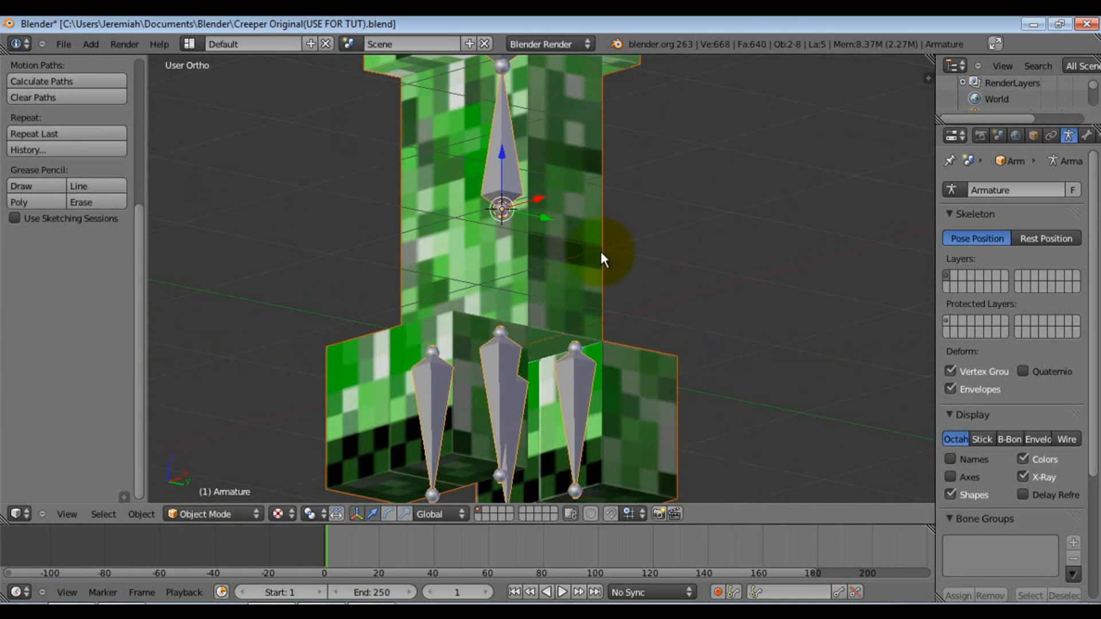
{"action": "left_click", "coordinate": [256, 511]}
{"action": "right_click", "coordinate": [400, 322]}
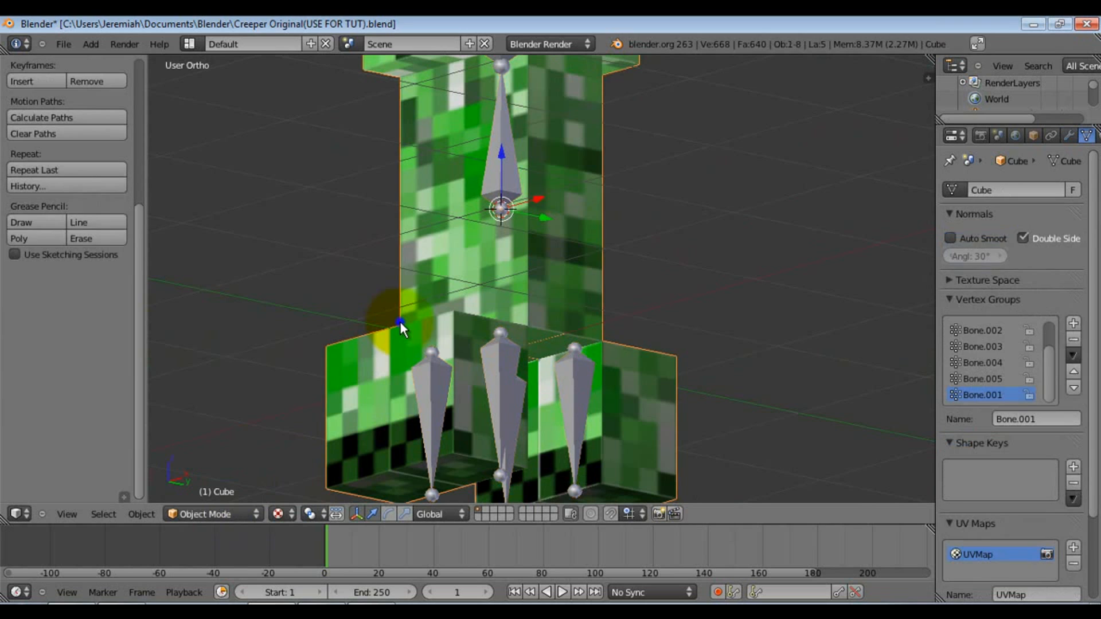
{"action": "left_click", "coordinate": [253, 513]}
{"action": "left_click", "coordinate": [211, 410]}
{"action": "middle_click_drag", "start_coordinate": [531, 335], "coordinate": [518, 319]}
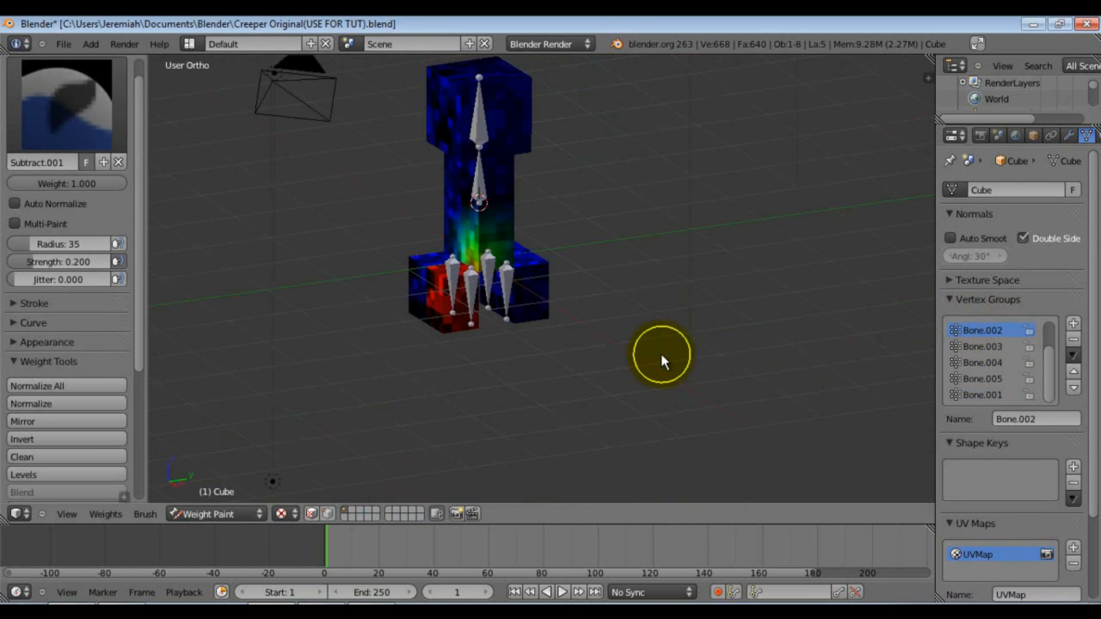
Subtract Bone.002 weight from the body above the legs, using a brush of radius 35 and strength 0.200
{"action": "middle_click_drag", "start_coordinate": [660, 352], "coordinate": [504, 283]}
{"action": "scroll", "coordinate": [500, 281], "scroll_direction": "up", "scroll_amount": 6}
{"action": "middle_click_drag", "start_coordinate": [428, 277], "coordinate": [569, 310], "text": "shift"}
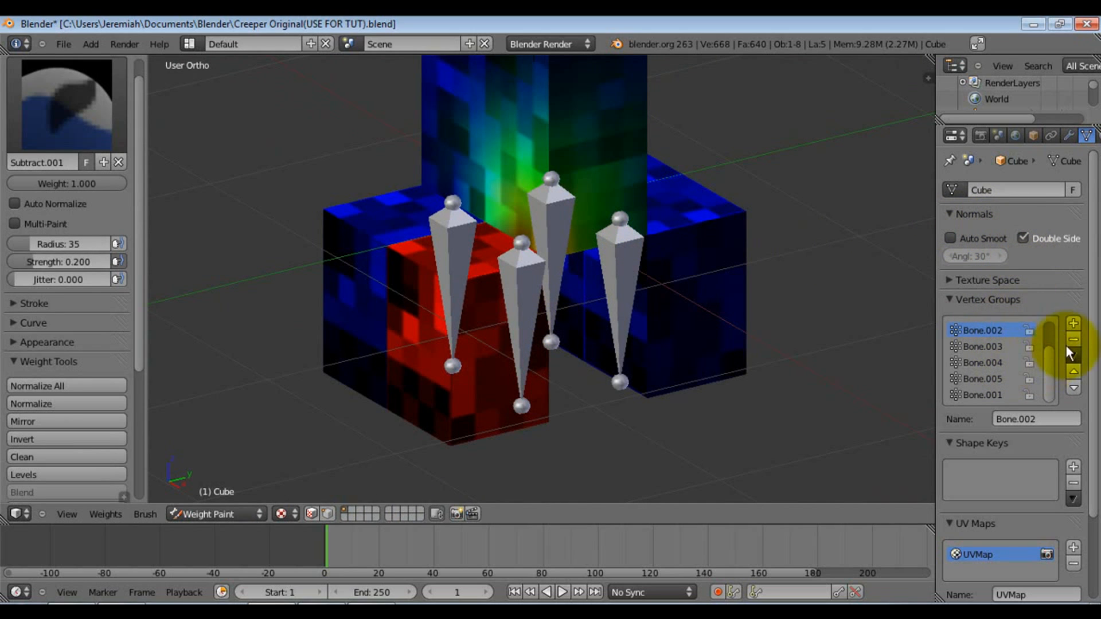
{"action": "mouse_move", "coordinate": [1091, 310]}
{"action": "left_mouse_down"}
{"action": "mouse_move", "coordinate": [1098, 424]}
{"action": "mouse_move", "coordinate": [995, 338]}
{"action": "left_mouse_up"}
{"action": "left_click", "coordinate": [956, 280]}
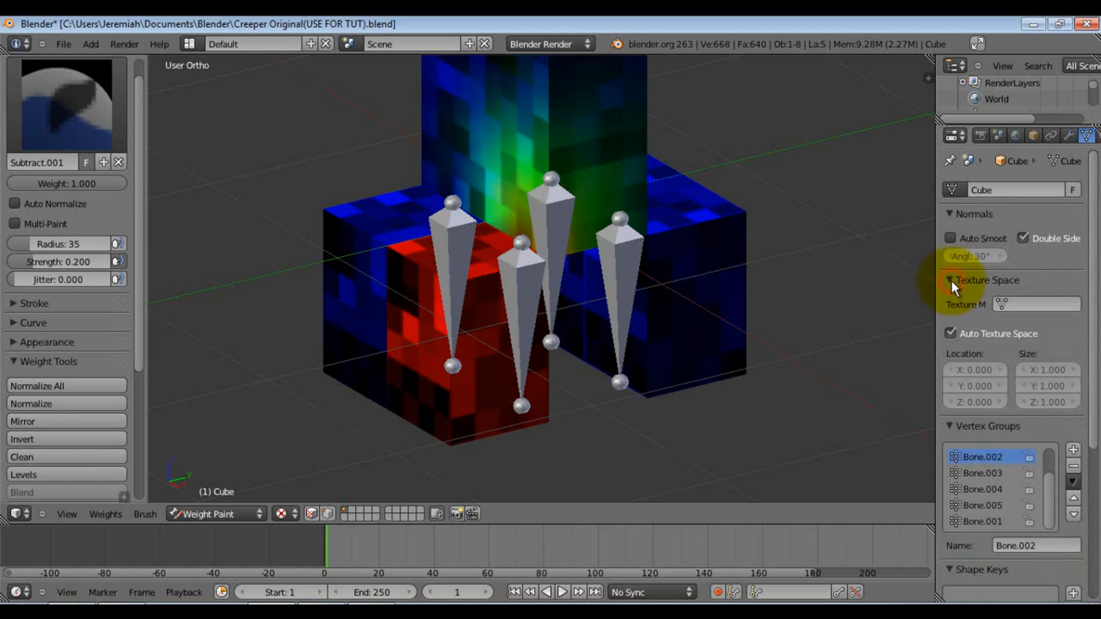
{"action": "left_click", "coordinate": [951, 280]}
{"action": "left_click", "coordinate": [542, 215]}
{"action": "mouse_move", "coordinate": [541, 214]}
{"action": "left_mouse_down"}
{"action": "mouse_move", "coordinate": [551, 212]}
{"action": "mouse_move", "coordinate": [521, 213]}
{"action": "mouse_move", "coordinate": [513, 167]}
{"action": "mouse_move", "coordinate": [528, 136]}
{"action": "mouse_move", "coordinate": [500, 106]}
{"action": "mouse_move", "coordinate": [601, 149]}
{"action": "mouse_move", "coordinate": [600, 188]}
{"action": "mouse_move", "coordinate": [623, 102]}
{"action": "left_mouse_up"}
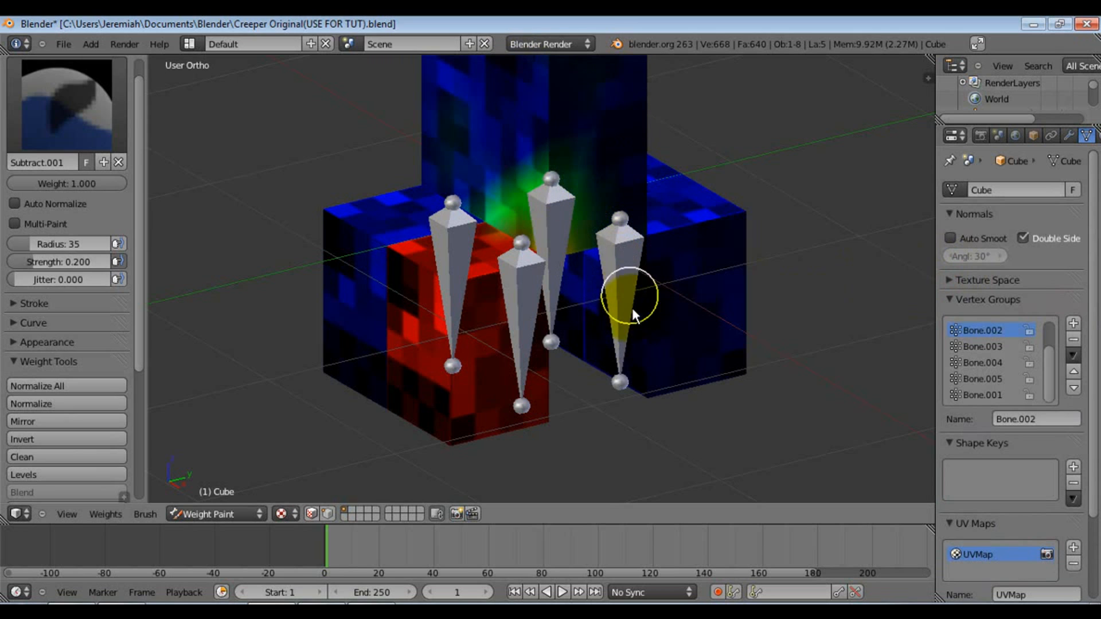
Subtract the Bone.002 influence from the body's underside and the lower parts of its sides
{"action": "scroll", "coordinate": [566, 222], "scroll_direction": "up", "scroll_amount": 5}
{"action": "scroll", "coordinate": [570, 244], "scroll_direction": "up", "scroll_amount": 1}
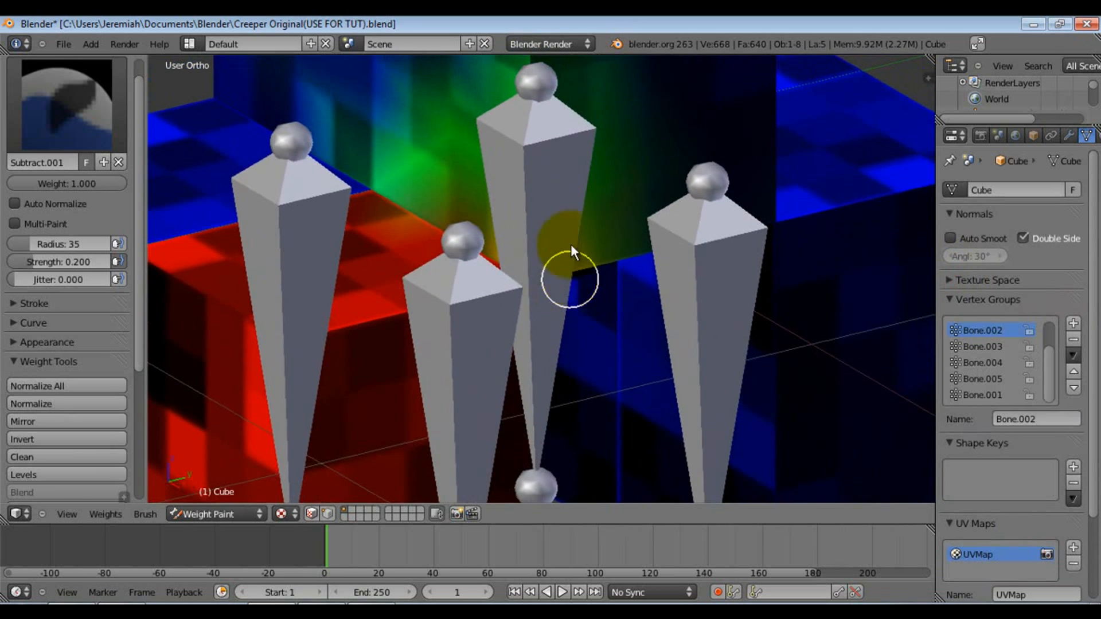
{"action": "middle_click_drag", "start_coordinate": [625, 353], "coordinate": [566, 431]}
{"action": "middle_click_drag", "start_coordinate": [620, 403], "coordinate": [579, 449]}
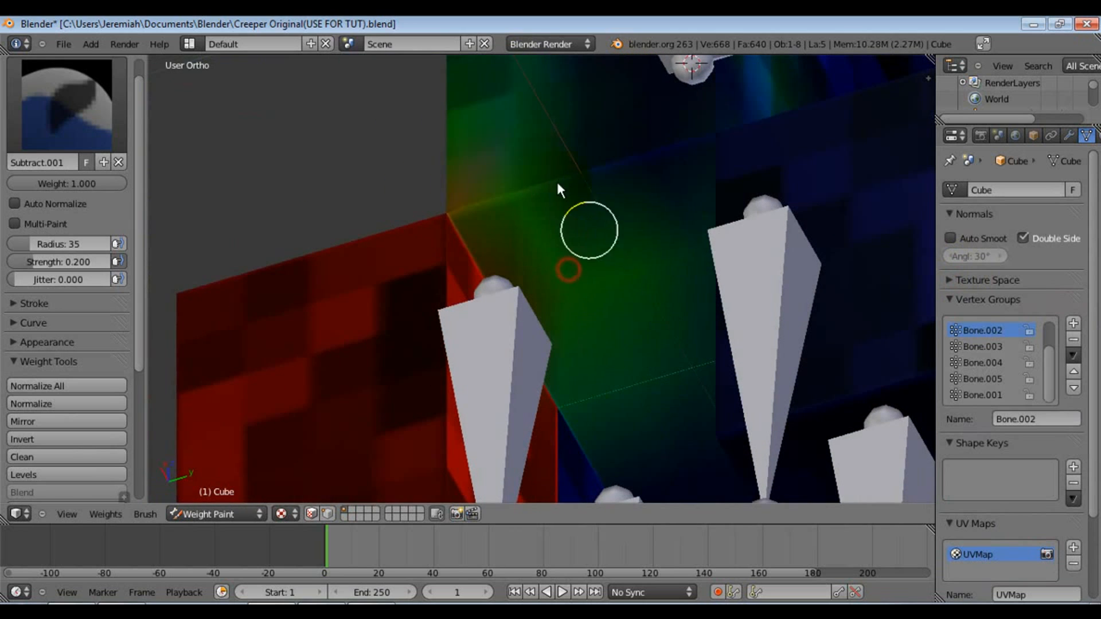
{"action": "scroll", "coordinate": [617, 228], "scroll_direction": "down", "scroll_amount": 2}
{"action": "middle_click_drag", "start_coordinate": [618, 224], "coordinate": [710, 305]}
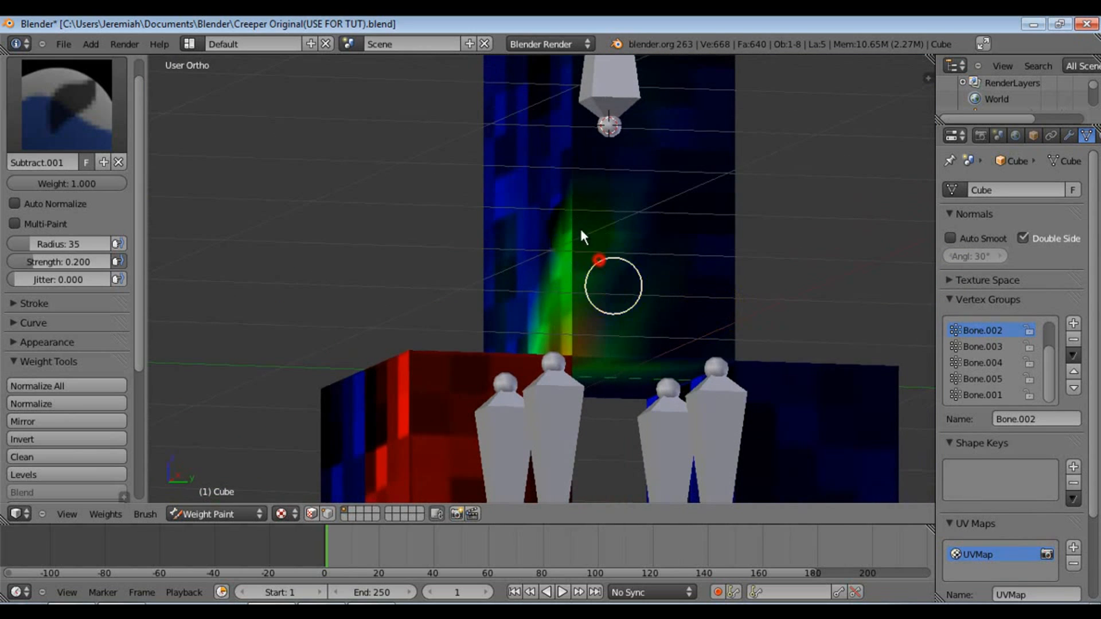
{"action": "mouse_move", "coordinate": [570, 269]}
{"action": "left_mouse_down"}
{"action": "mouse_move", "coordinate": [567, 207]}
{"action": "mouse_move", "coordinate": [555, 236]}
{"action": "mouse_move", "coordinate": [605, 229]}
{"action": "mouse_move", "coordinate": [605, 270]}
{"action": "mouse_move", "coordinate": [578, 276]}
{"action": "mouse_move", "coordinate": [597, 295]}
{"action": "mouse_move", "coordinate": [588, 315]}
{"action": "mouse_move", "coordinate": [558, 283]}
{"action": "mouse_move", "coordinate": [624, 281]}
{"action": "mouse_move", "coordinate": [671, 318]}
{"action": "mouse_move", "coordinate": [648, 344]}
{"action": "left_mouse_up"}
{"action": "left_click_drag", "start_coordinate": [617, 310], "coordinate": [628, 400]}
{"action": "mouse_move", "coordinate": [566, 254]}
{"action": "middle_mouse_down"}
{"action": "mouse_move", "coordinate": [628, 298]}
{"action": "mouse_move", "coordinate": [504, 297]}
{"action": "mouse_move", "coordinate": [476, 243]}
{"action": "mouse_move", "coordinate": [565, 247]}
{"action": "mouse_move", "coordinate": [575, 266]}
{"action": "middle_mouse_up"}
{"action": "mouse_move", "coordinate": [433, 340]}
{"action": "left_mouse_down"}
{"action": "mouse_move", "coordinate": [385, 378]}
{"action": "mouse_move", "coordinate": [371, 433]}
{"action": "mouse_move", "coordinate": [353, 374]}
{"action": "left_mouse_up"}
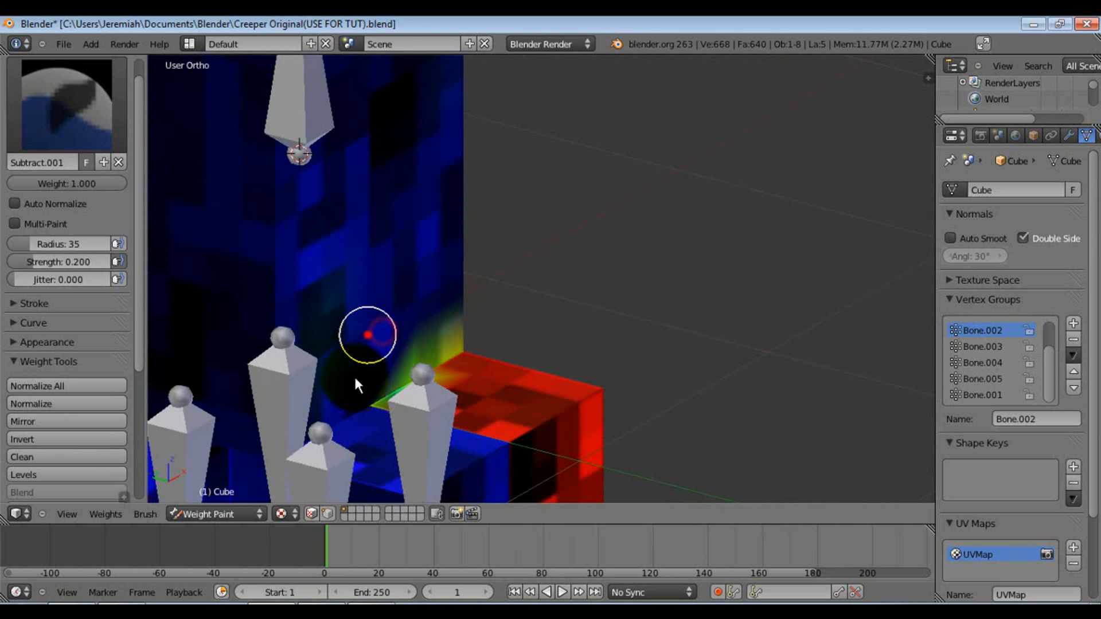
Remove Bone.002 weight from the body's base along its seam with the front leg
{"action": "mouse_move", "coordinate": [568, 386]}
{"action": "middle_mouse_down"}
{"action": "mouse_move", "coordinate": [384, 423]}
{"action": "mouse_move", "coordinate": [435, 228]}
{"action": "middle_mouse_up"}
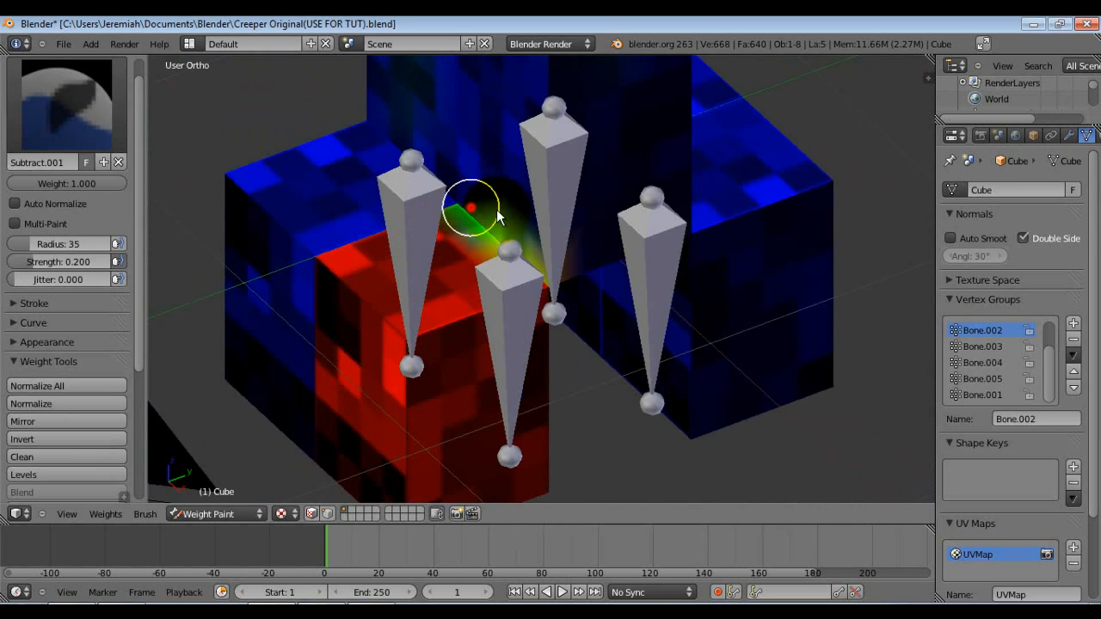
{"action": "mouse_move", "coordinate": [597, 300]}
{"action": "middle_mouse_down"}
{"action": "mouse_move", "coordinate": [479, 189]}
{"action": "mouse_move", "coordinate": [742, 221]}
{"action": "mouse_move", "coordinate": [761, 132]}
{"action": "mouse_move", "coordinate": [689, 311]}
{"action": "mouse_move", "coordinate": [643, 259]}
{"action": "middle_mouse_up"}
{"action": "mouse_move", "coordinate": [653, 236]}
{"action": "left_mouse_down"}
{"action": "mouse_move", "coordinate": [696, 327]}
{"action": "mouse_move", "coordinate": [656, 298]}
{"action": "left_mouse_up"}
{"action": "mouse_move", "coordinate": [611, 241]}
{"action": "left_mouse_down"}
{"action": "mouse_move", "coordinate": [595, 173]}
{"action": "mouse_move", "coordinate": [599, 234]}
{"action": "mouse_move", "coordinate": [621, 223]}
{"action": "mouse_move", "coordinate": [610, 212]}
{"action": "left_mouse_up"}
{"action": "mouse_move", "coordinate": [607, 204]}
{"action": "middle_mouse_down"}
{"action": "mouse_move", "coordinate": [625, 248]}
{"action": "mouse_move", "coordinate": [669, 298]}
{"action": "mouse_move", "coordinate": [680, 371]}
{"action": "mouse_move", "coordinate": [594, 245]}
{"action": "mouse_move", "coordinate": [631, 285]}
{"action": "mouse_move", "coordinate": [492, 248]}
{"action": "mouse_move", "coordinate": [613, 286]}
{"action": "mouse_move", "coordinate": [670, 259]}
{"action": "mouse_move", "coordinate": [650, 209]}
{"action": "middle_mouse_up"}
{"action": "mouse_move", "coordinate": [601, 200]}
{"action": "left_mouse_down"}
{"action": "mouse_move", "coordinate": [645, 239]}
{"action": "mouse_move", "coordinate": [597, 207]}
{"action": "mouse_move", "coordinate": [647, 223]}
{"action": "left_mouse_up"}
{"action": "mouse_move", "coordinate": [647, 224]}
{"action": "middle_mouse_down"}
{"action": "mouse_move", "coordinate": [710, 211]}
{"action": "mouse_move", "coordinate": [671, 247]}
{"action": "mouse_move", "coordinate": [665, 139]}
{"action": "middle_mouse_up"}
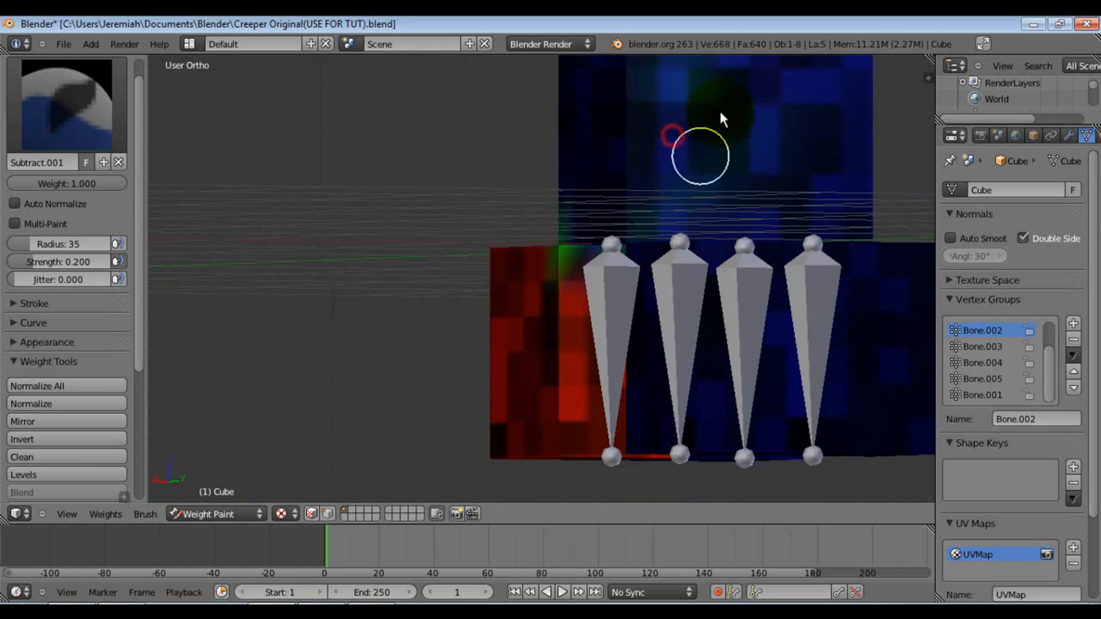
Subtract the leftover Bone.002 weight at the body's lower corner and between the legs on the underside
{"action": "scroll", "coordinate": [731, 183], "scroll_direction": "up", "scroll_amount": 2}
{"action": "scroll", "coordinate": [739, 184], "scroll_direction": "down", "scroll_amount": 6}
{"action": "scroll", "coordinate": [734, 181], "scroll_direction": "down", "scroll_amount": 3}
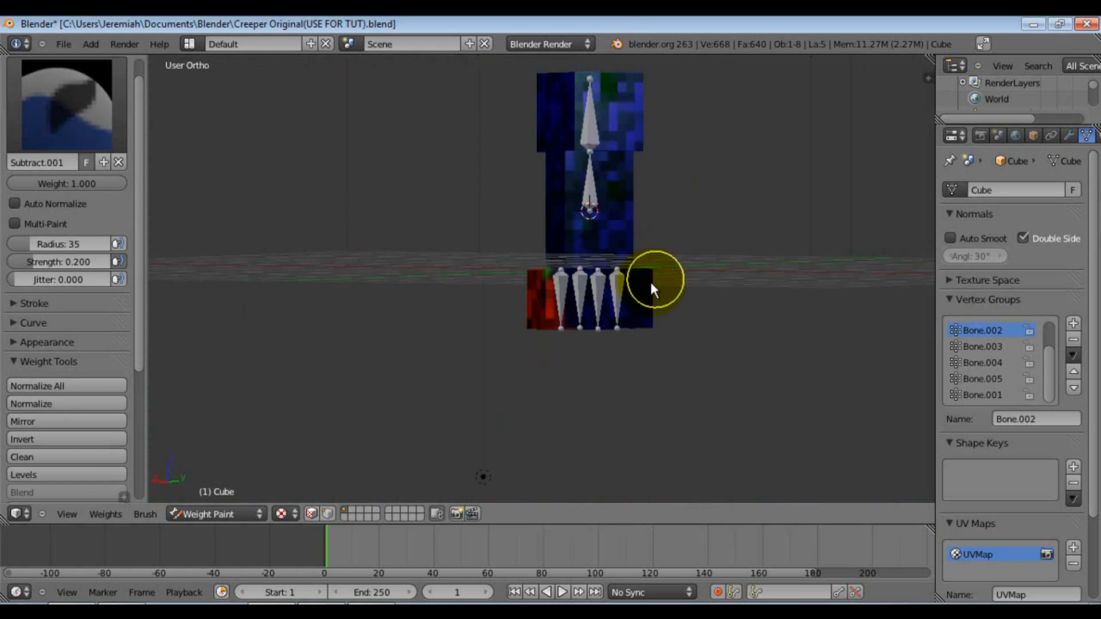
{"action": "middle_click_drag", "start_coordinate": [553, 270], "coordinate": [590, 258]}
{"action": "middle_click_drag", "start_coordinate": [648, 288], "coordinate": [517, 238]}
{"action": "middle_click_drag", "start_coordinate": [765, 255], "coordinate": [562, 263]}
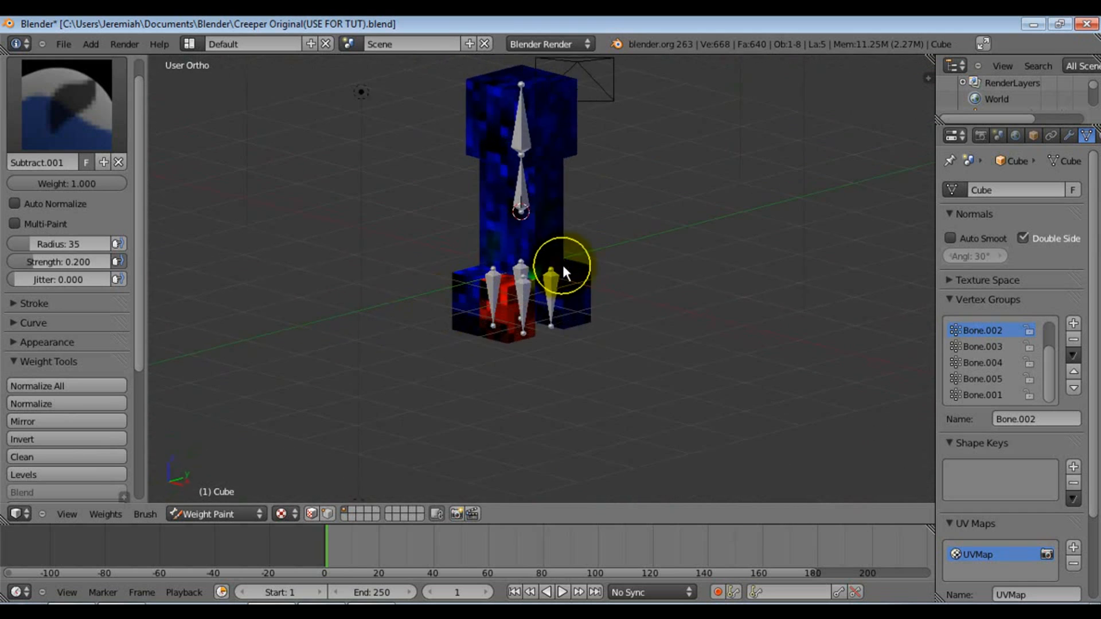
{"action": "scroll", "coordinate": [561, 273], "scroll_direction": "up", "scroll_amount": 6}
{"action": "scroll", "coordinate": [504, 227], "scroll_direction": "up", "scroll_amount": 6}
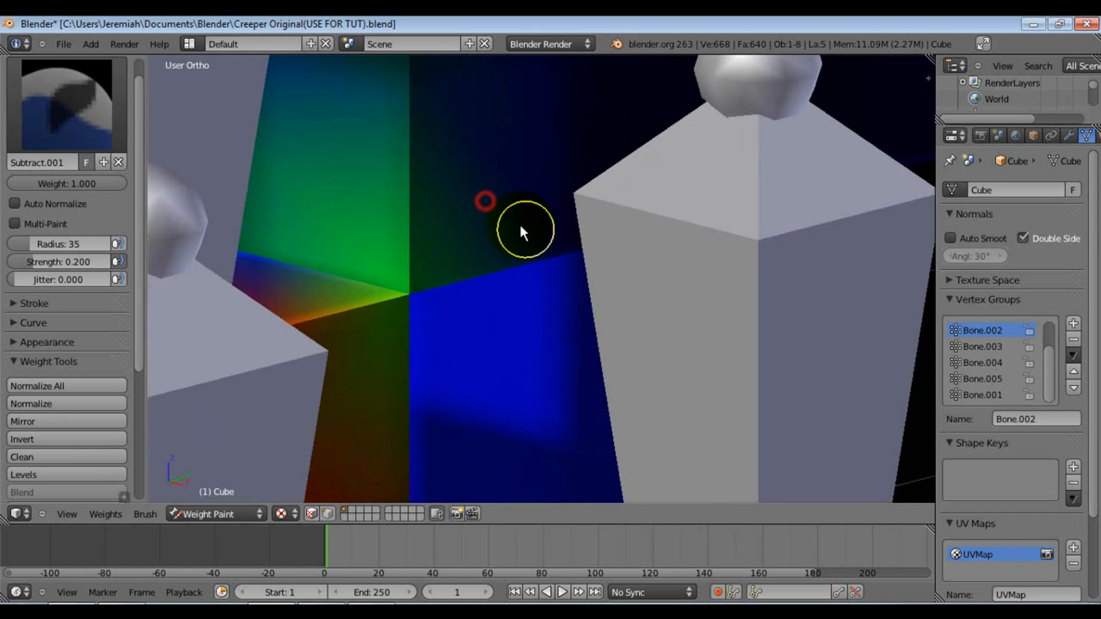
{"action": "scroll", "coordinate": [410, 205], "scroll_direction": "up", "scroll_amount": 2}
{"action": "scroll", "coordinate": [480, 306], "scroll_direction": "down", "scroll_amount": 6}
{"action": "middle_click_drag", "start_coordinate": [552, 348], "coordinate": [529, 205]}
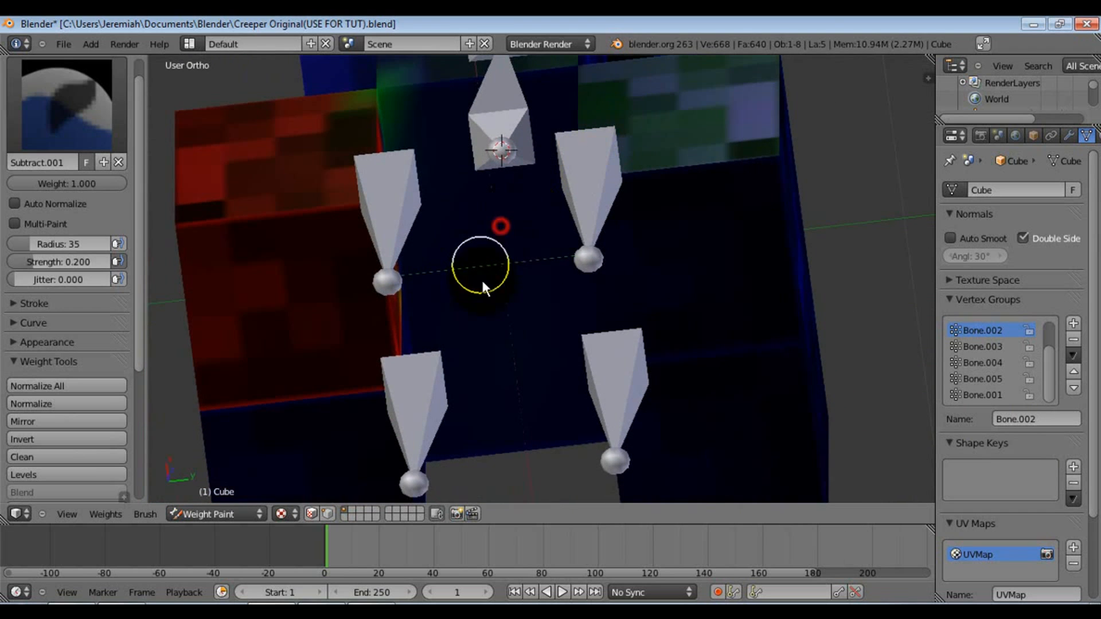
{"action": "mouse_move", "coordinate": [607, 278]}
{"action": "middle_mouse_down"}
{"action": "mouse_move", "coordinate": [519, 300]}
{"action": "mouse_move", "coordinate": [622, 364]}
{"action": "mouse_move", "coordinate": [533, 188]}
{"action": "mouse_move", "coordinate": [604, 267]}
{"action": "middle_mouse_up"}
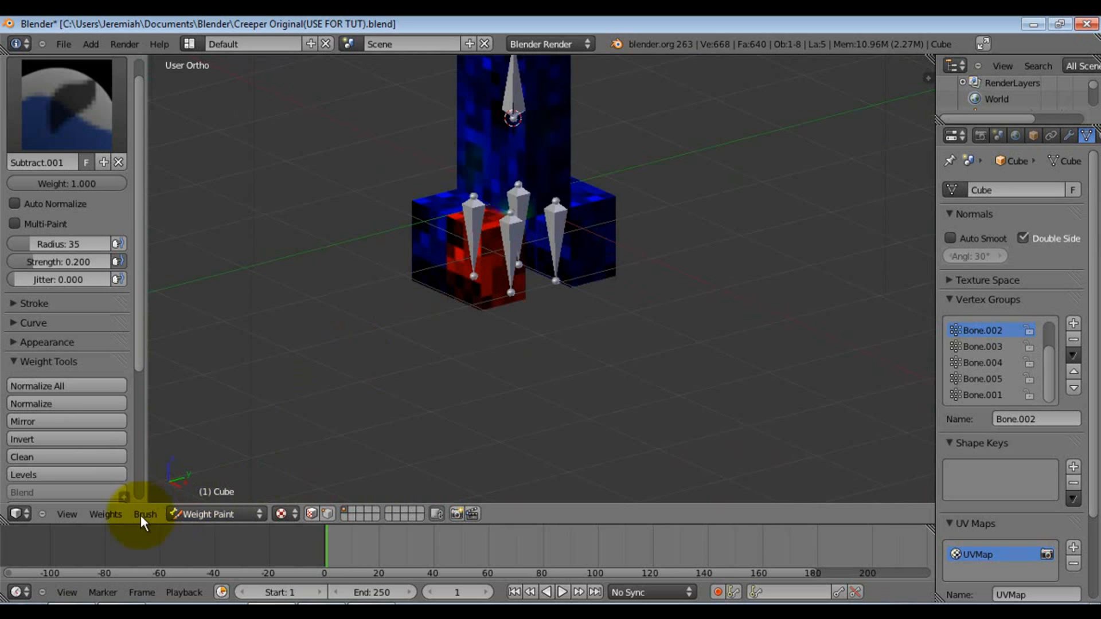
Leave Weight Paint, return to Object Mode, select the armature and enter Pose Mode
{"action": "left_click", "coordinate": [115, 514]}
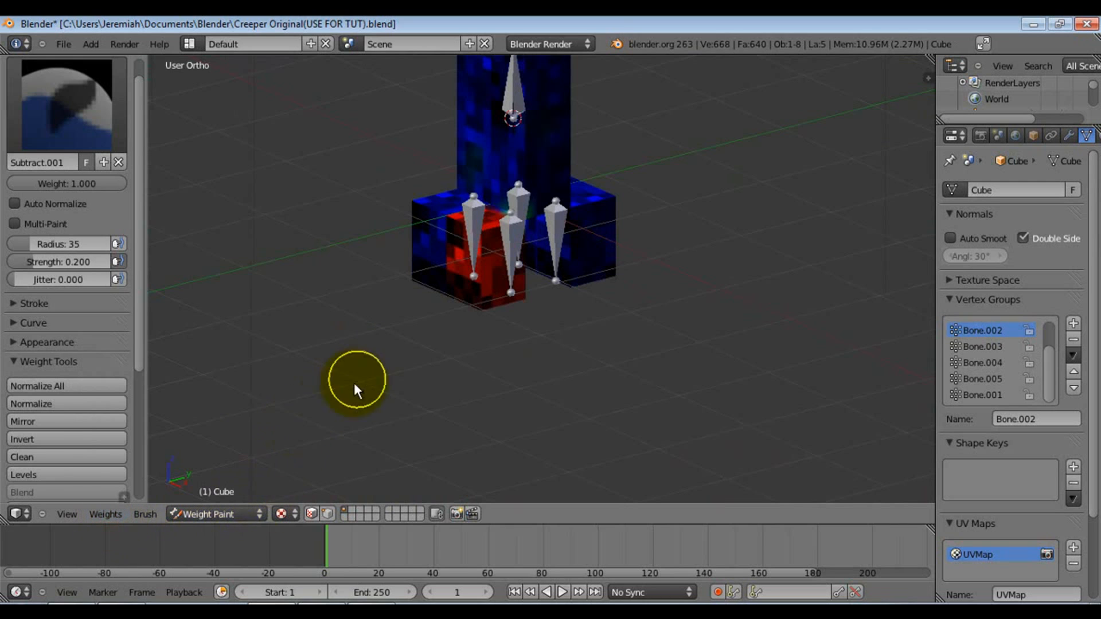
{"action": "key", "text": "Tab"}
{"action": "mouse_move", "coordinate": [518, 280]}
{"action": "middle_mouse_down"}
{"action": "mouse_move", "coordinate": [553, 290]}
{"action": "mouse_move", "coordinate": [557, 327]}
{"action": "middle_mouse_up"}
{"action": "left_click", "coordinate": [212, 514]}
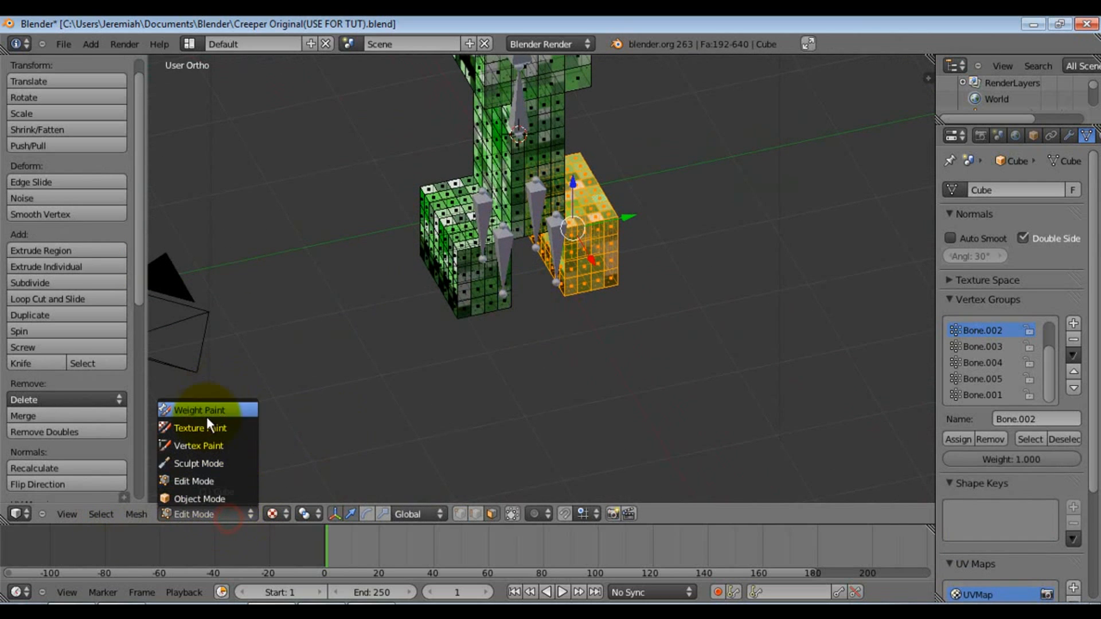
{"action": "left_click", "coordinate": [206, 498]}
{"action": "middle_click_drag", "start_coordinate": [462, 342], "coordinate": [473, 245]}
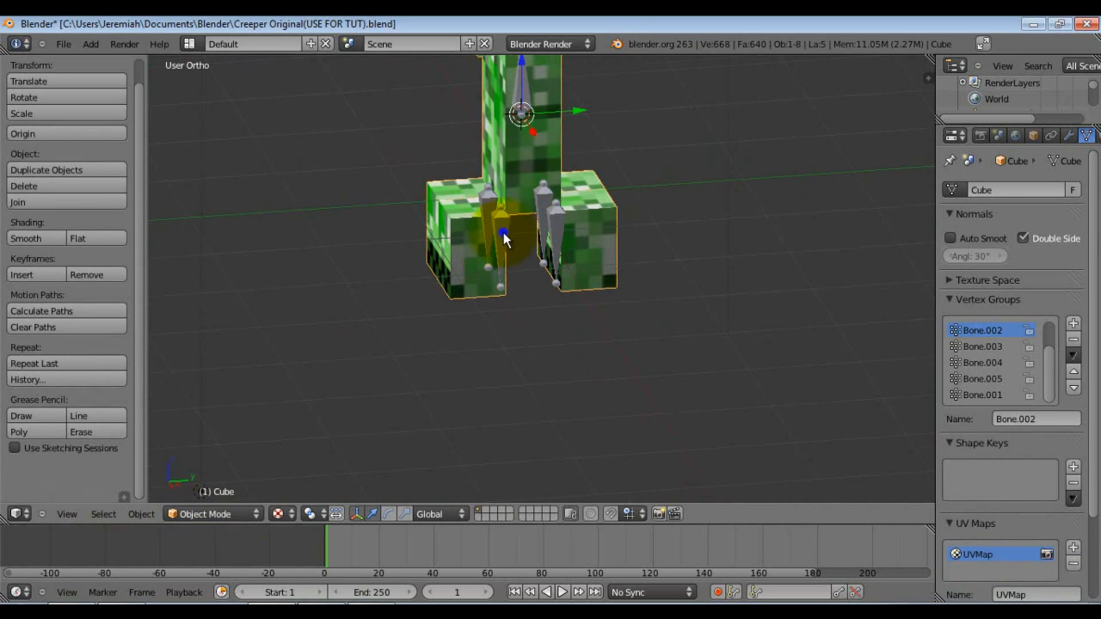
{"action": "right_click", "coordinate": [503, 231]}
{"action": "middle_click_drag", "start_coordinate": [504, 346], "coordinate": [487, 373]}
{"action": "left_click", "coordinate": [215, 514]}
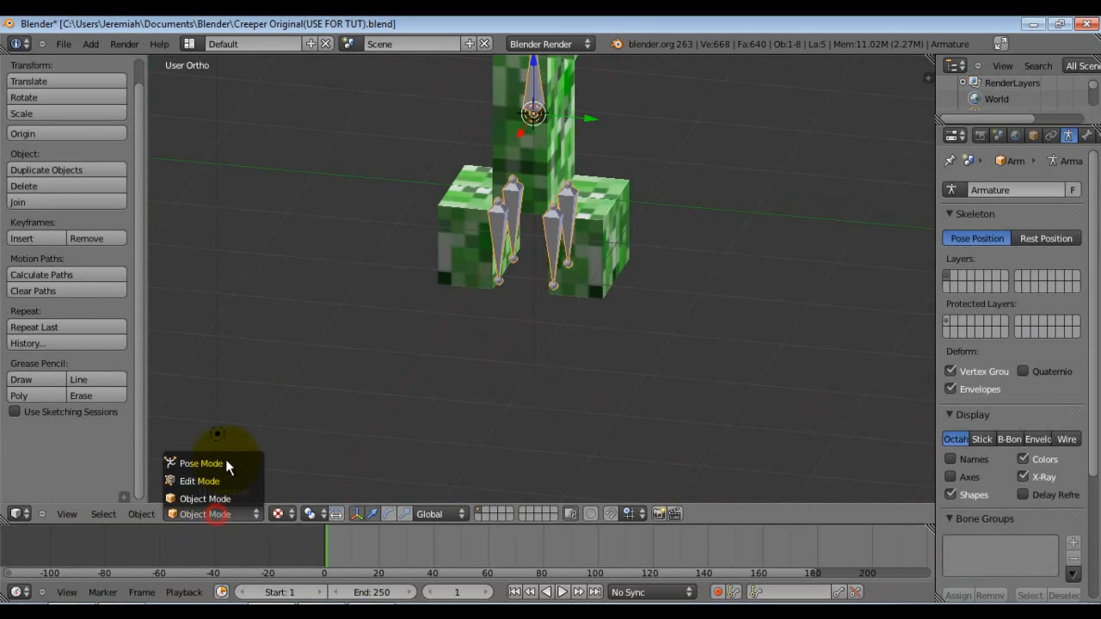
{"action": "left_click", "coordinate": [218, 464]}
Try rotating the Bone.002 front leg bone to test the repainted weights, then cancel the rotation
{"action": "right_click", "coordinate": [499, 229]}
{"action": "middle_click_drag", "start_coordinate": [499, 229], "coordinate": [542, 317]}
{"action": "key", "text": "r"}
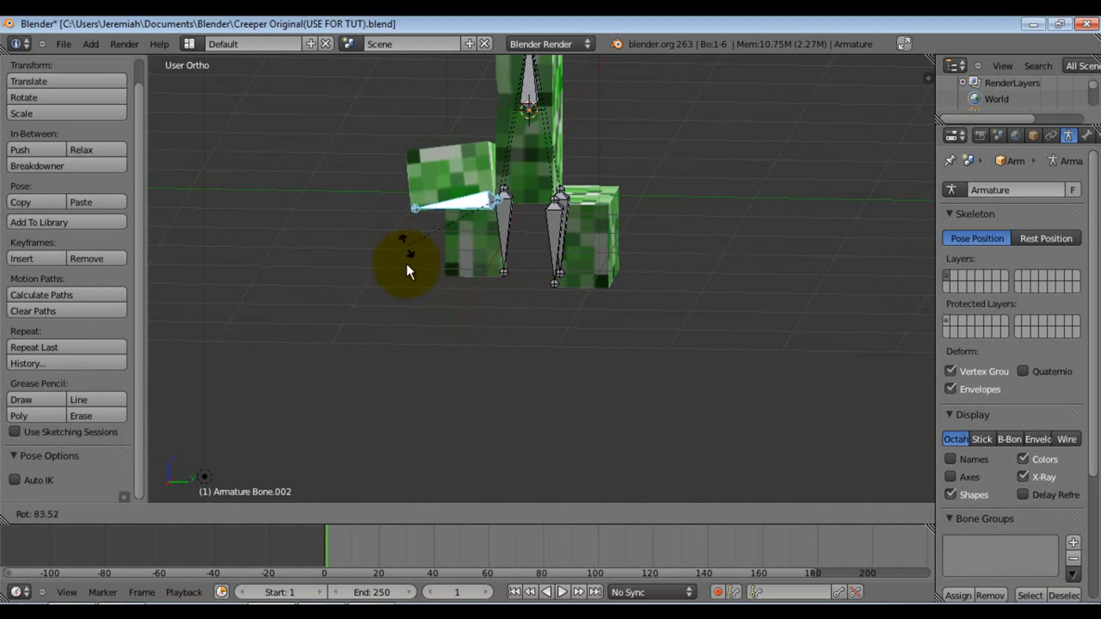
{"action": "left_click", "coordinate": [407, 267]}
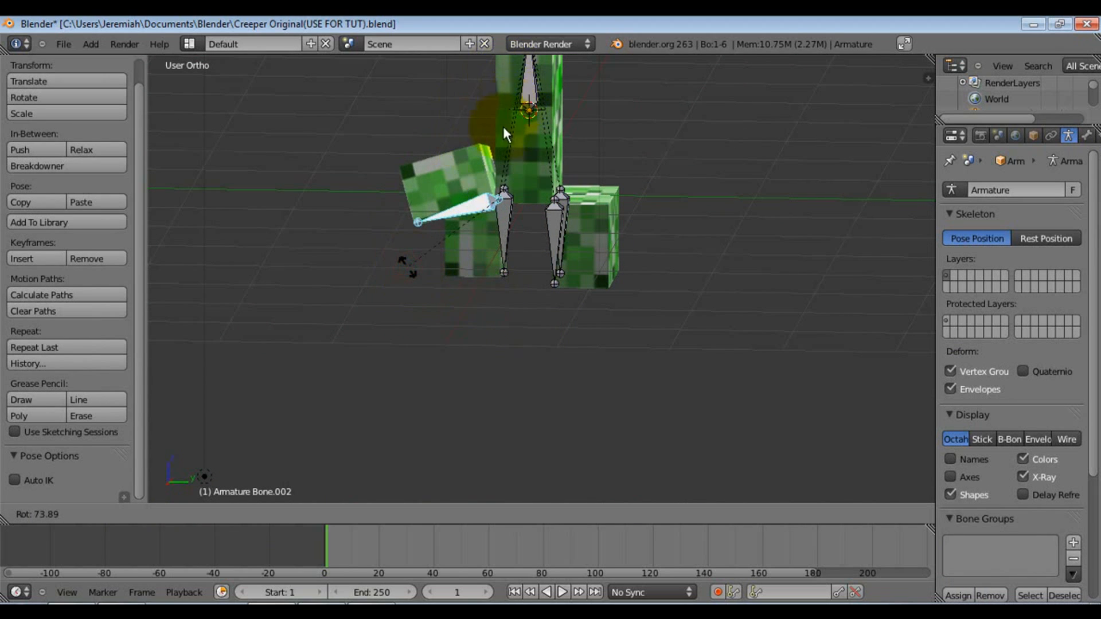
{"action": "right_click", "coordinate": [496, 241]}
{"action": "middle_click_drag", "start_coordinate": [477, 244], "coordinate": [570, 219]}
{"action": "scroll", "coordinate": [525, 236], "scroll_direction": "down", "scroll_amount": 5}
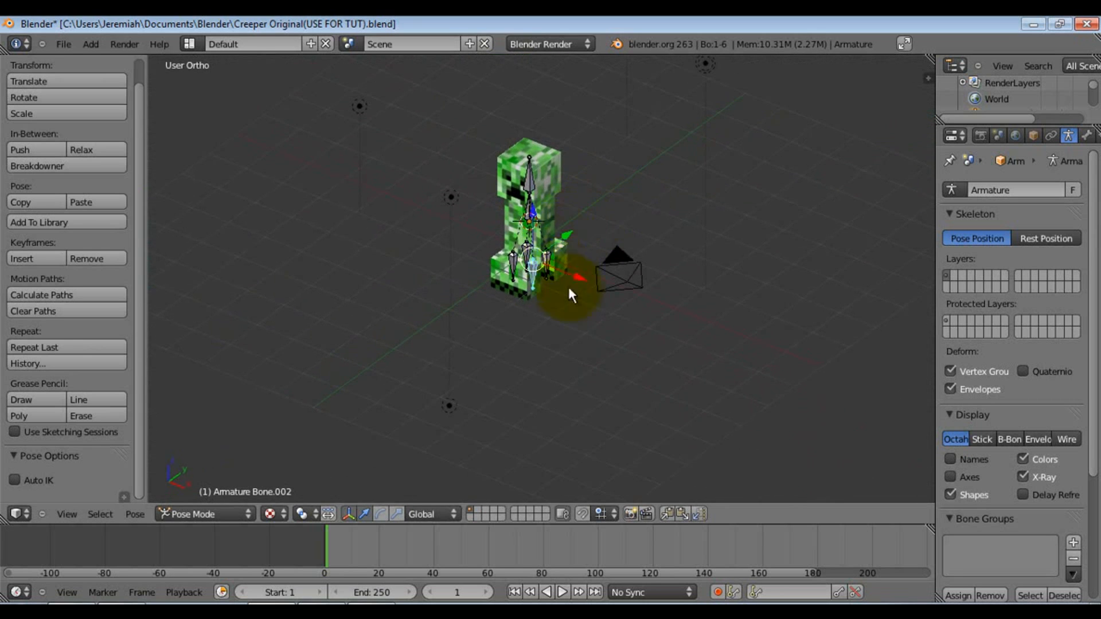
Select leg bone Bone.004 and the lower body bone to examine the finished rig's bone layout
{"action": "middle_click_drag", "start_coordinate": [569, 287], "coordinate": [569, 290]}
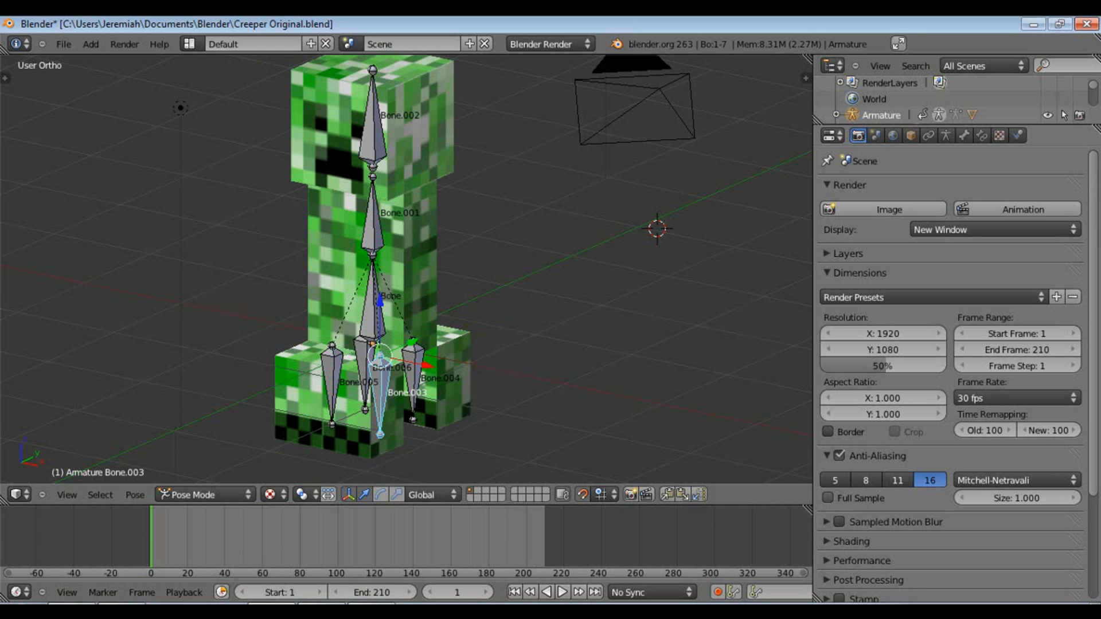
{"action": "middle_click_drag", "start_coordinate": [455, 162], "coordinate": [426, 338]}
{"action": "right_click", "coordinate": [396, 355]}
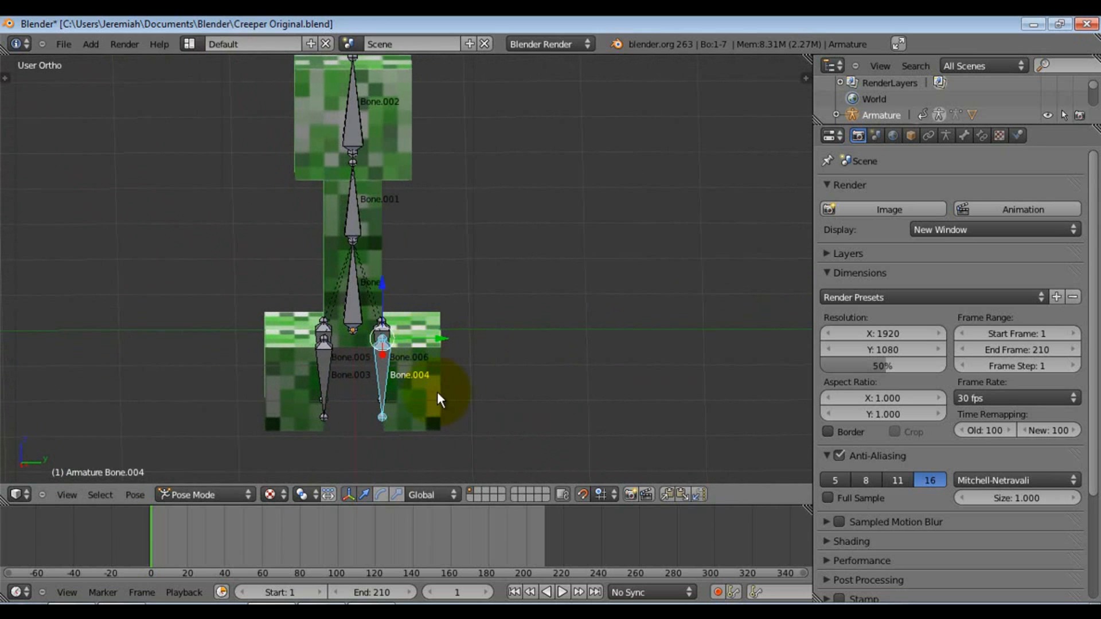
{"action": "middle_click_drag", "start_coordinate": [433, 387], "coordinate": [404, 257]}
{"action": "right_click", "coordinate": [383, 293]}
{"action": "middle_click_drag", "start_coordinate": [466, 364], "coordinate": [411, 353]}
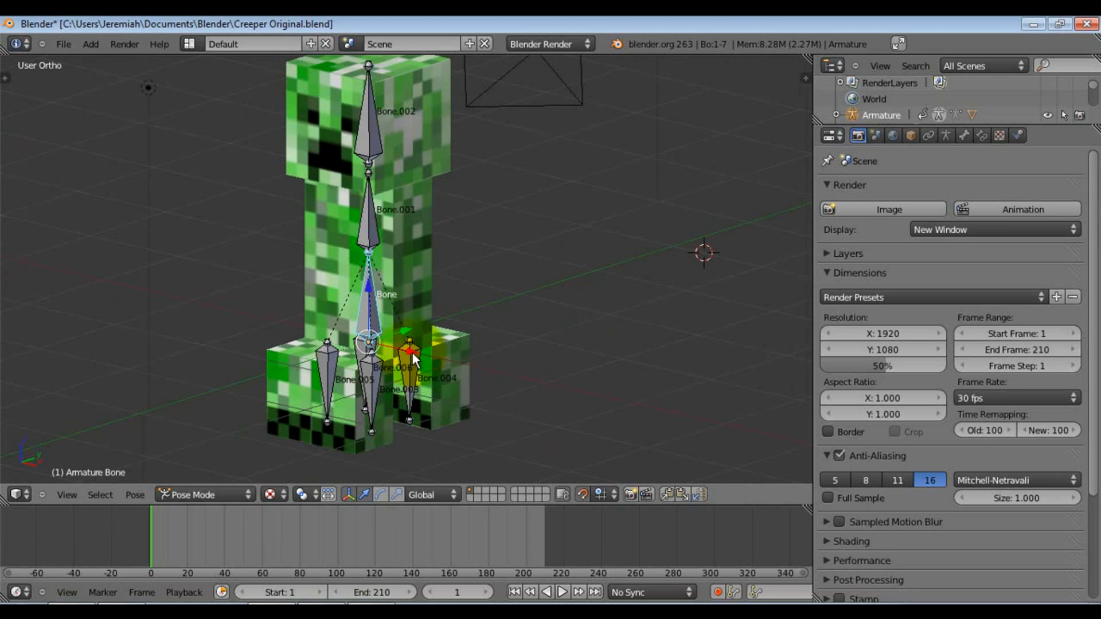
Switch the screen layout from Default to Animation and turn the creeper in the 3D view
{"action": "left_click", "coordinate": [197, 43]}
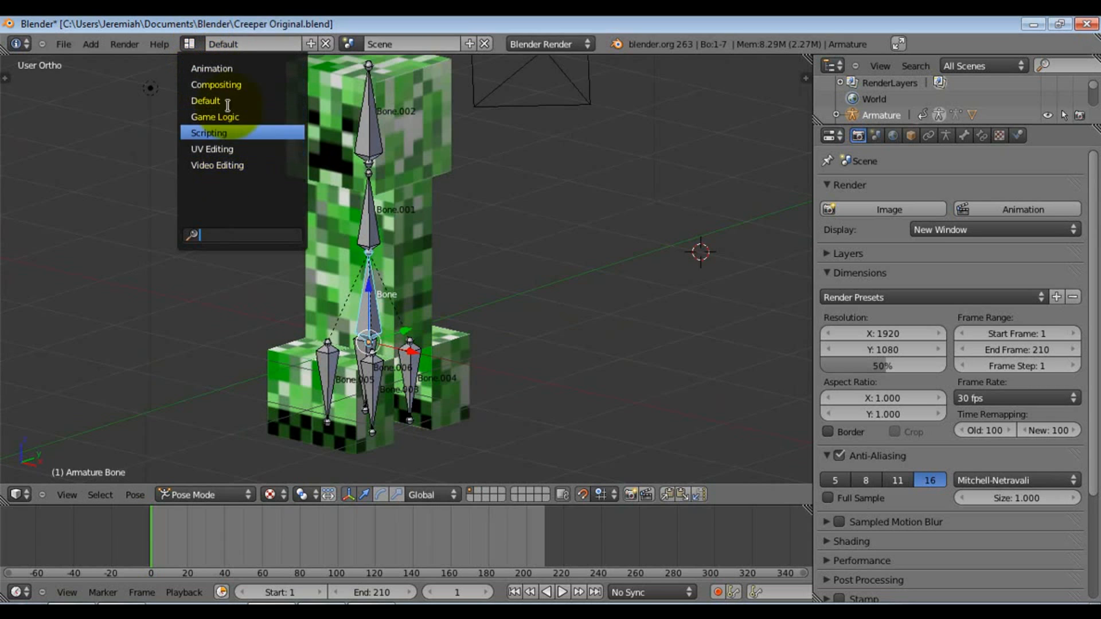
{"action": "left_click", "coordinate": [219, 70]}
{"action": "middle_click_drag", "start_coordinate": [560, 277], "coordinate": [300, 302]}
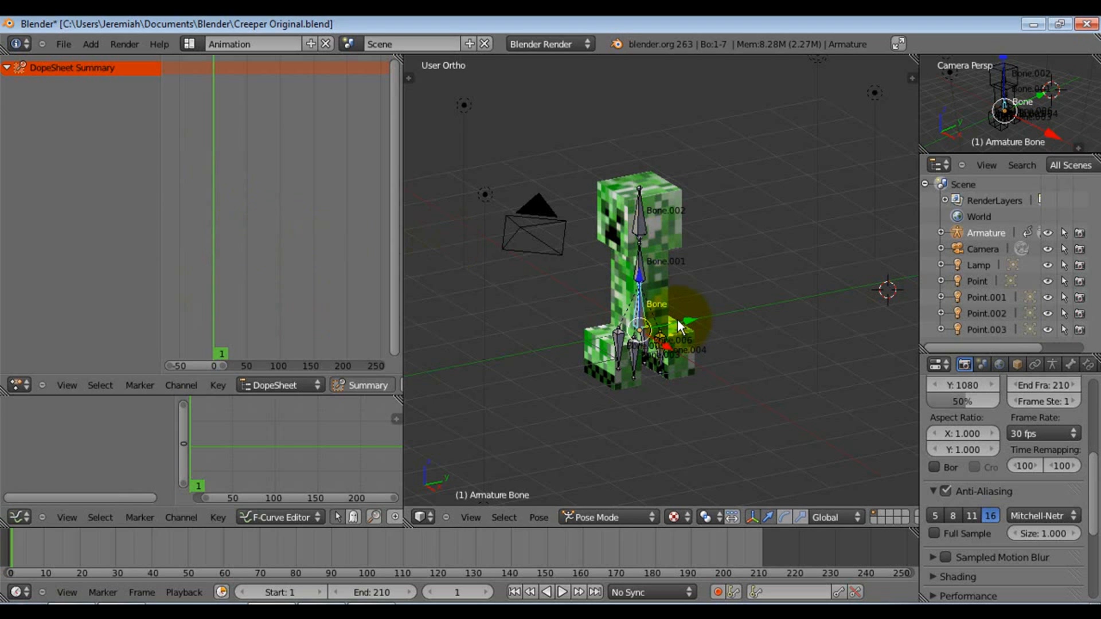
Select all bones of the armature and save the file over Creeper Original.blend
{"action": "key", "text": "a"}
{"action": "key", "text": "a"}
{"action": "middle_click_drag", "start_coordinate": [821, 328], "coordinate": [708, 344]}
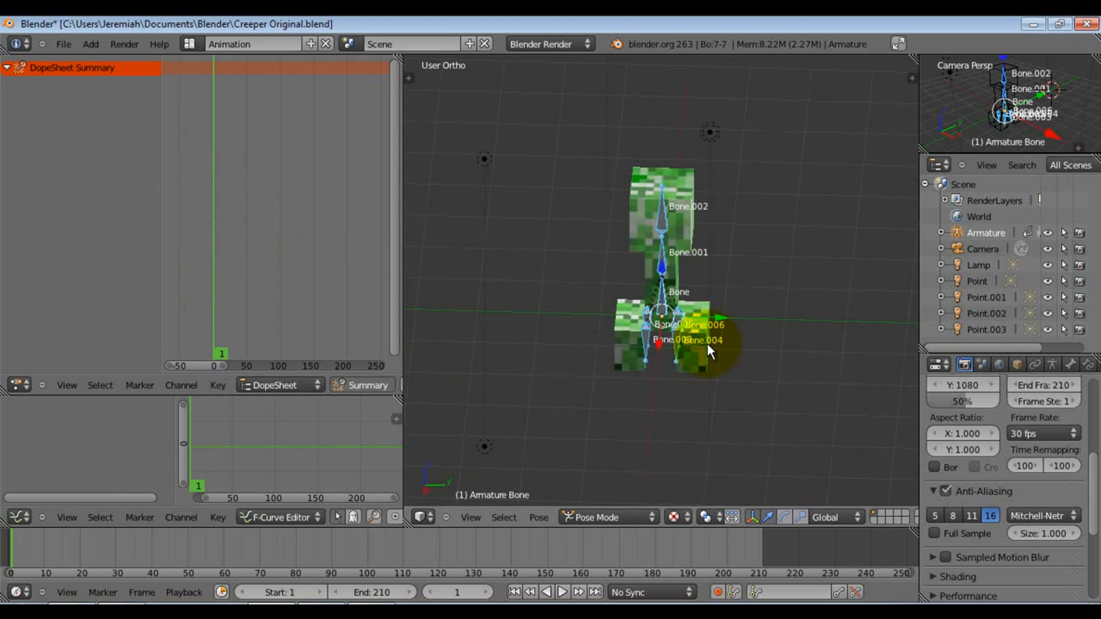
{"action": "key", "text": "ctrl+s"}
{"action": "left_click", "coordinate": [724, 346]}
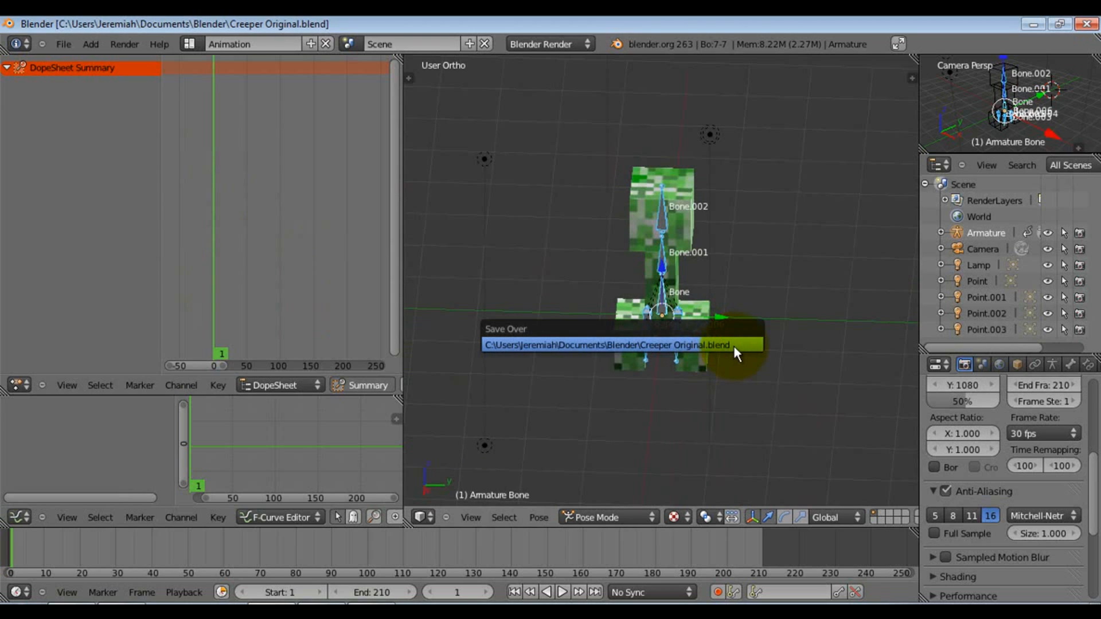
Try rotating all bones -10° about the global X axis and move to frame 92
{"action": "middle_click_drag", "start_coordinate": [823, 269], "coordinate": [683, 239]}
{"action": "scroll", "coordinate": [682, 239], "scroll_direction": "up", "scroll_amount": 2}
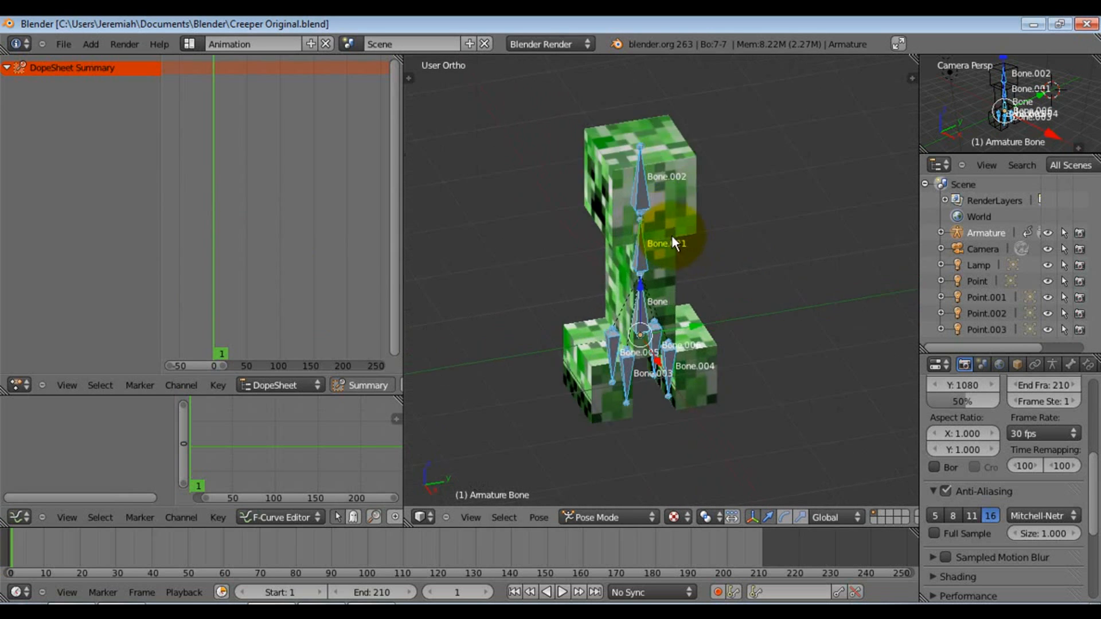
{"action": "scroll", "coordinate": [680, 242], "scroll_direction": "up", "scroll_amount": 2}
{"action": "scroll", "coordinate": [591, 184], "scroll_direction": "up", "scroll_amount": 1}
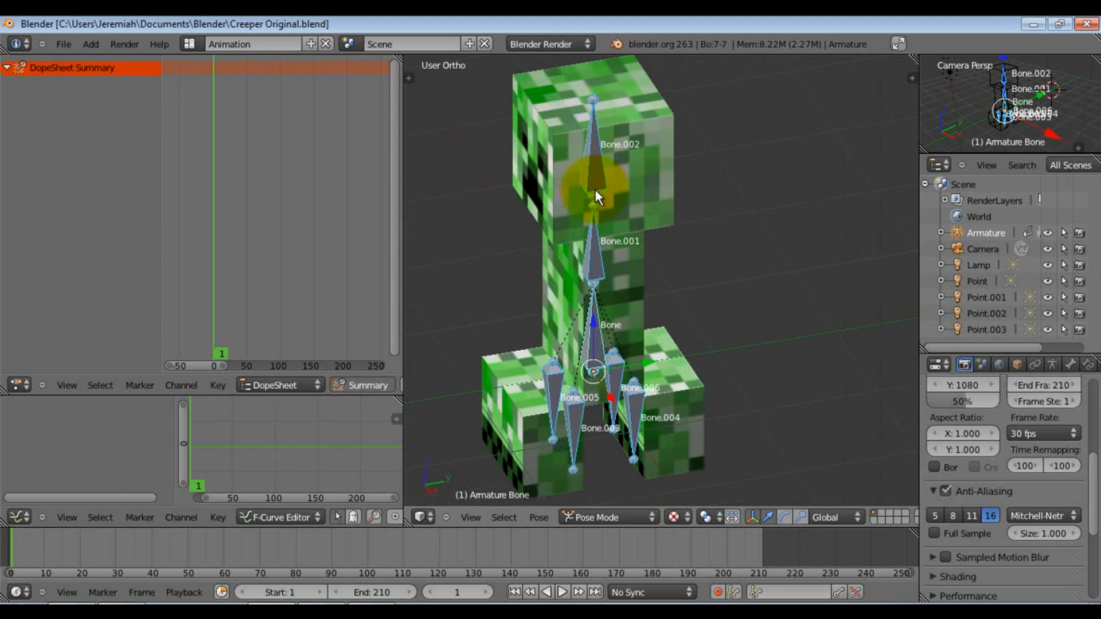
{"action": "key", "text": "r"}
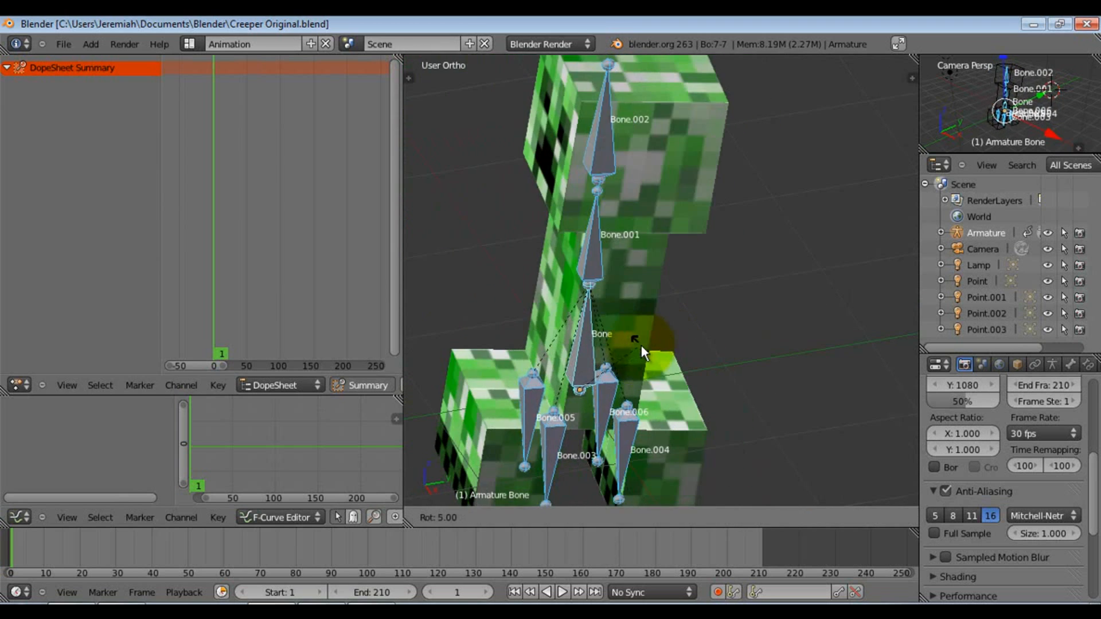
{"action": "key", "text": "x"}
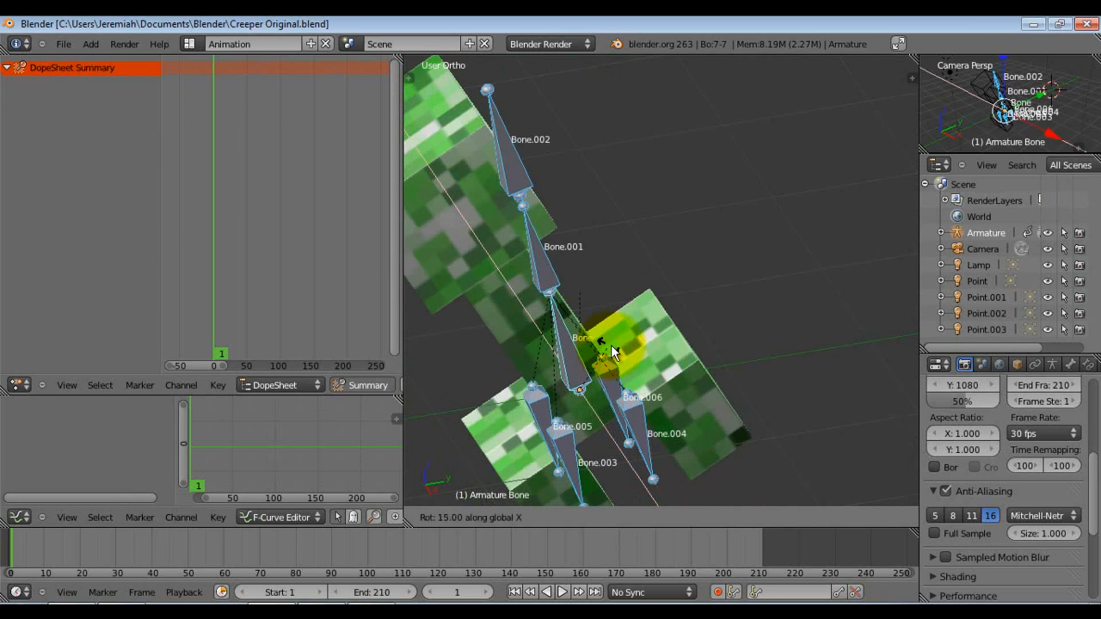
{"action": "left_click", "coordinate": [653, 347]}
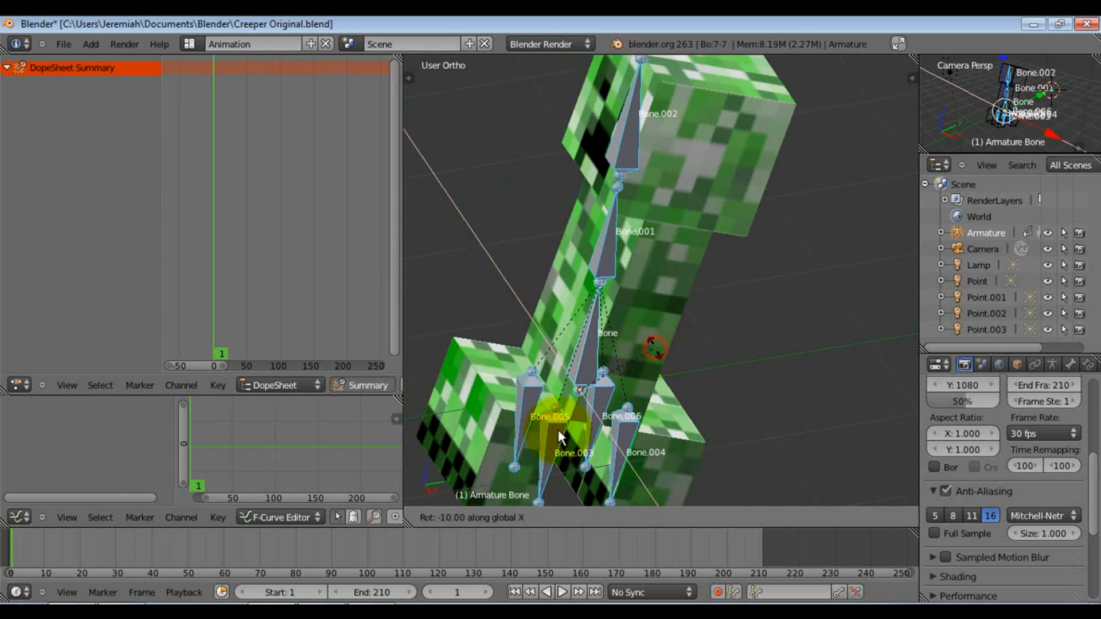
{"action": "left_click", "coordinate": [339, 555]}
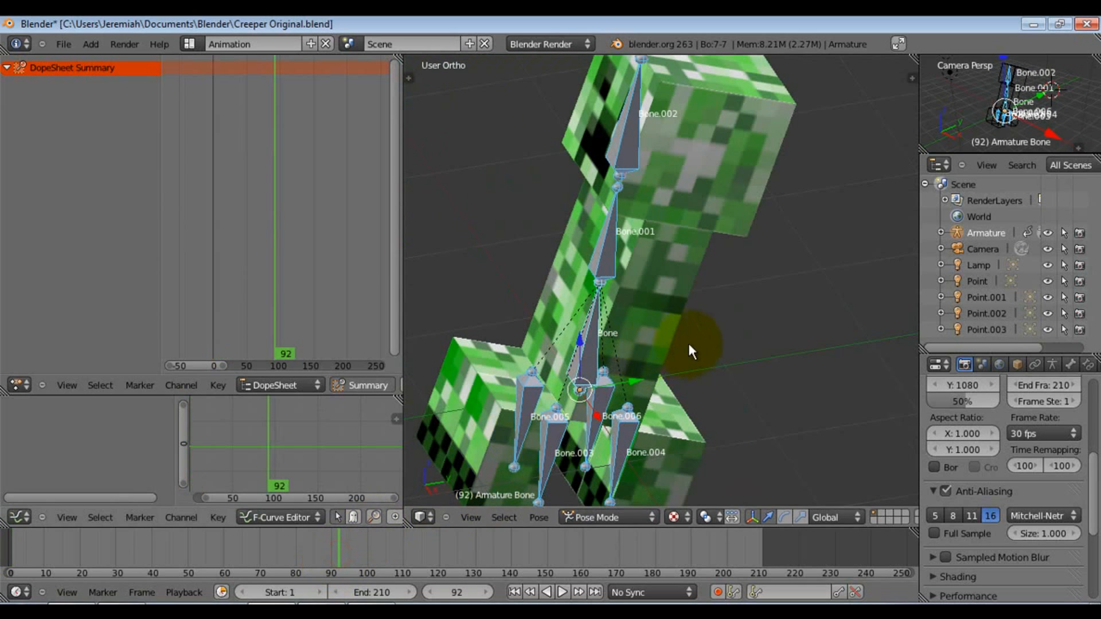
Try a second rotation at frame 92, cancel it, then return to frame 1 and clear all bone rotations
{"action": "key", "text": "r"}
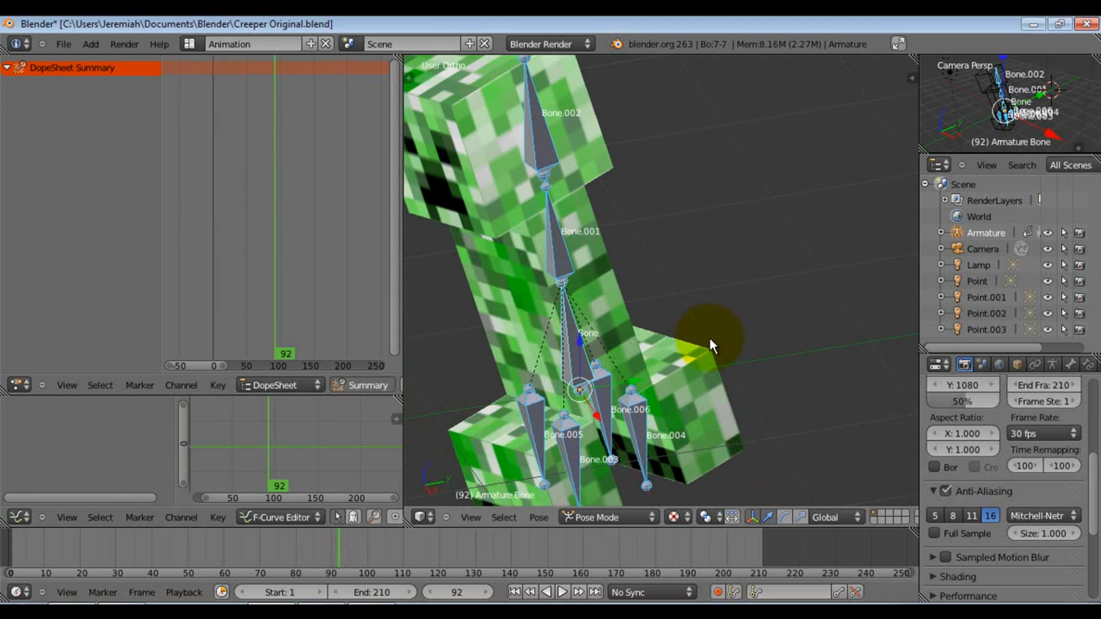
{"action": "right_click", "coordinate": [710, 339]}
{"action": "key", "text": "shift+Left"}
{"action": "scroll", "coordinate": [697, 323], "scroll_direction": "down", "scroll_amount": 1}
{"action": "mouse_move", "coordinate": [685, 322]}
{"action": "middle_mouse_down"}
{"action": "mouse_move", "coordinate": [655, 312]}
{"action": "mouse_move", "coordinate": [692, 315]}
{"action": "middle_mouse_up"}
{"action": "key", "text": "alt+r"}
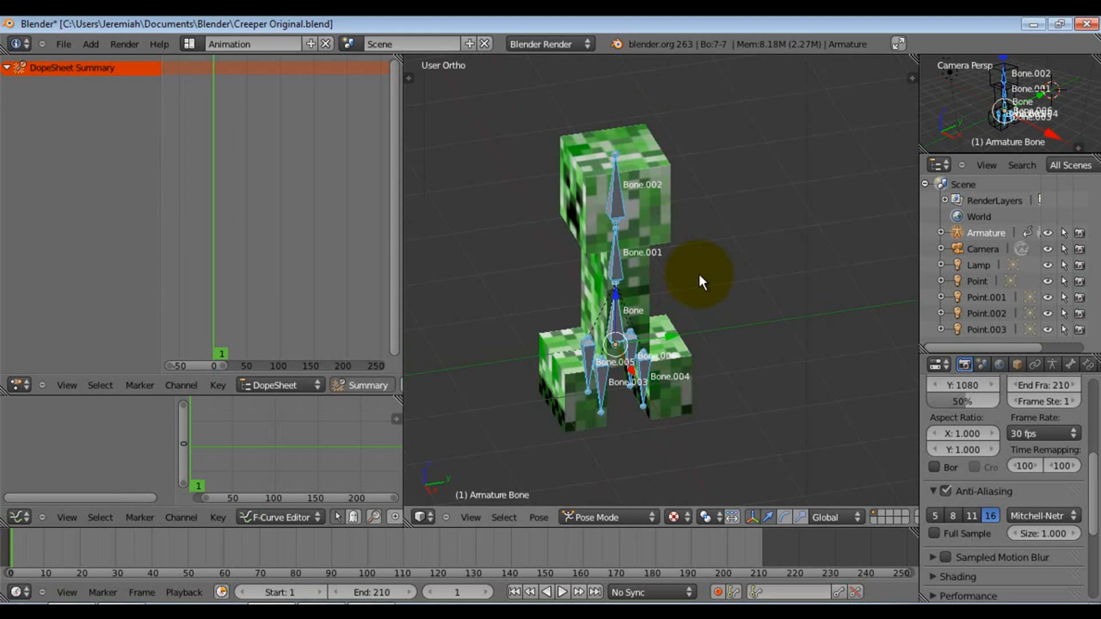
Look through the render frame rate presets and keep 30 fps
{"action": "left_click", "coordinate": [1036, 434]}
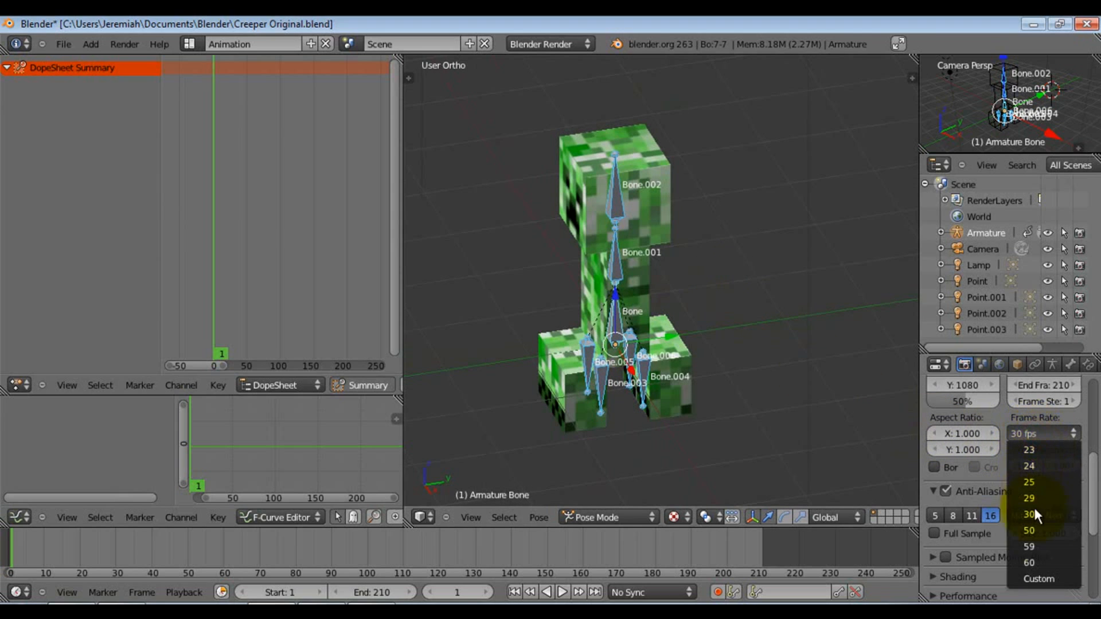
{"action": "left_click", "coordinate": [1043, 436]}
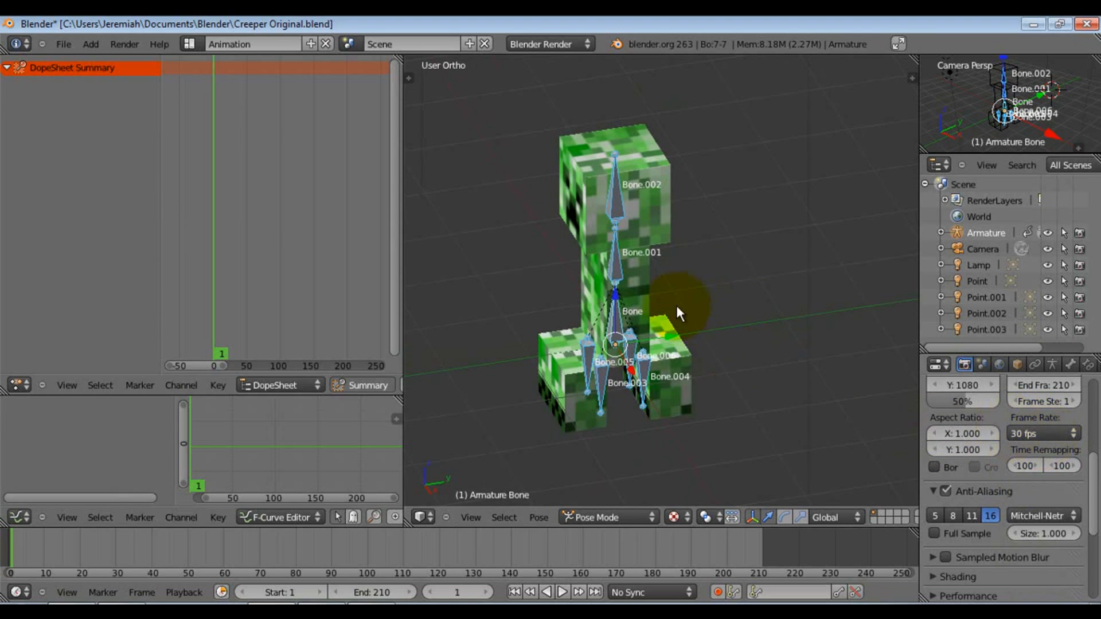
{"action": "middle_click_drag", "start_coordinate": [611, 294], "coordinate": [638, 297]}
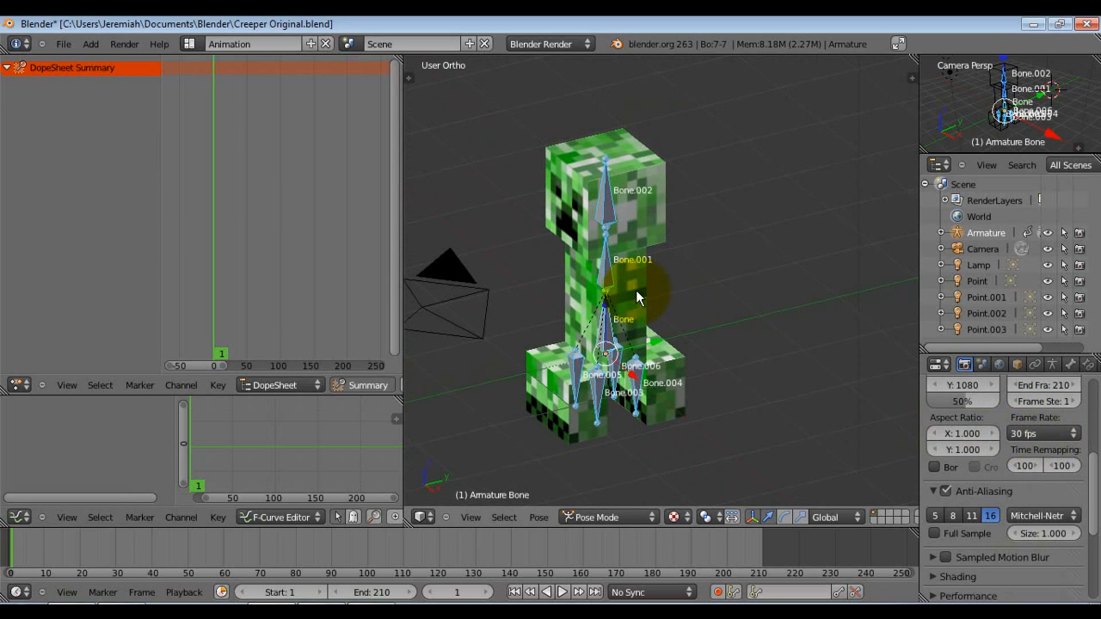
Select the front leg bone Bone.003 and try rotating it about the global X axis
{"action": "right_click", "coordinate": [598, 387]}
{"action": "middle_click_drag", "start_coordinate": [598, 387], "coordinate": [651, 368]}
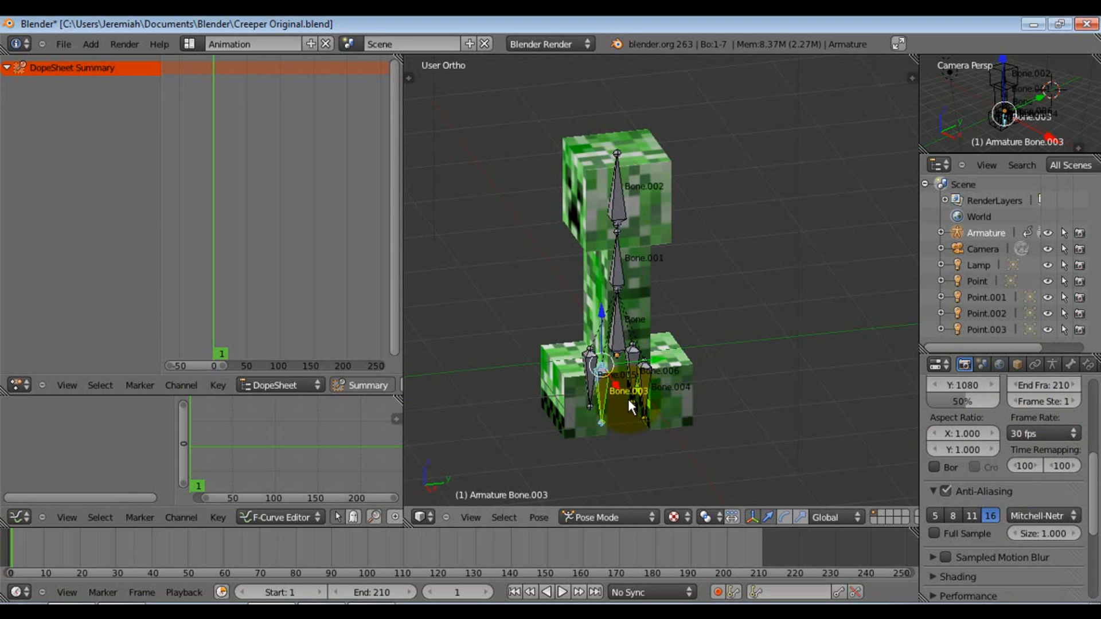
{"action": "key", "text": "r"}
{"action": "key", "text": "x"}
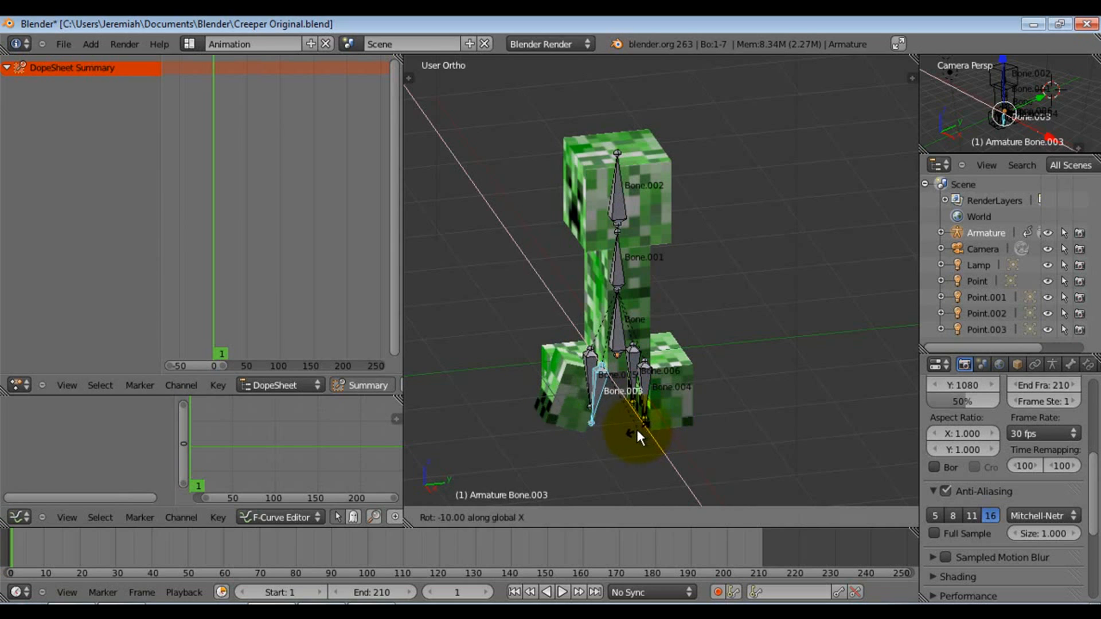
{"action": "left_click", "coordinate": [652, 425]}
Insert a LocRot keyframe for Bone.003 at frame 1
{"action": "middle_click_drag", "start_coordinate": [634, 373], "coordinate": [662, 394]}
{"action": "key", "text": "i"}
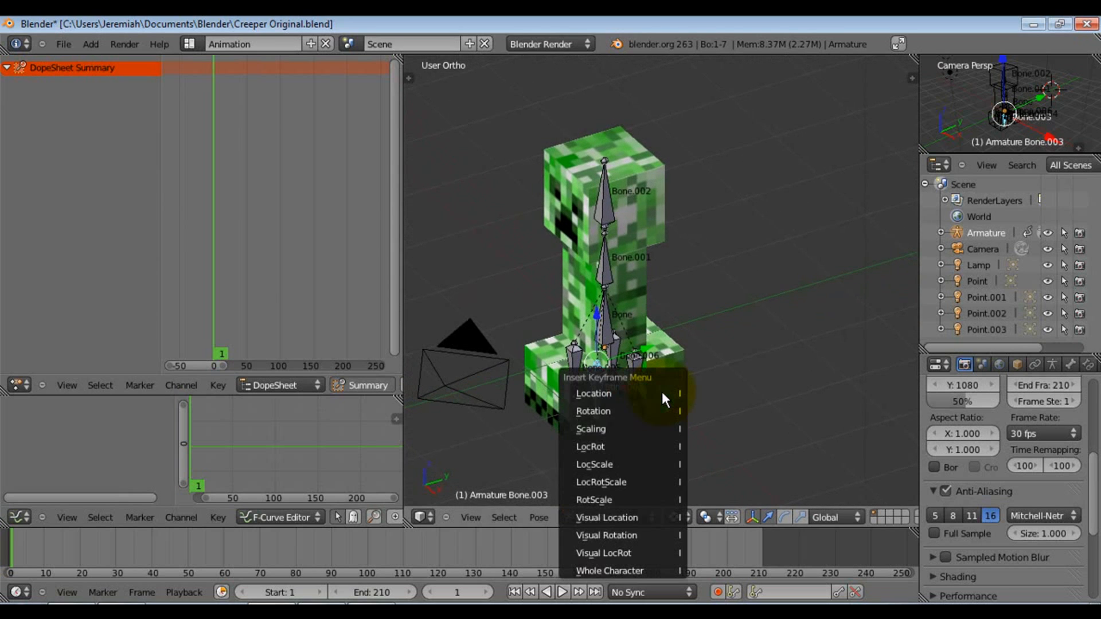
{"action": "left_click", "coordinate": [606, 446]}
{"action": "middle_click_drag", "start_coordinate": [809, 401], "coordinate": [721, 420]}
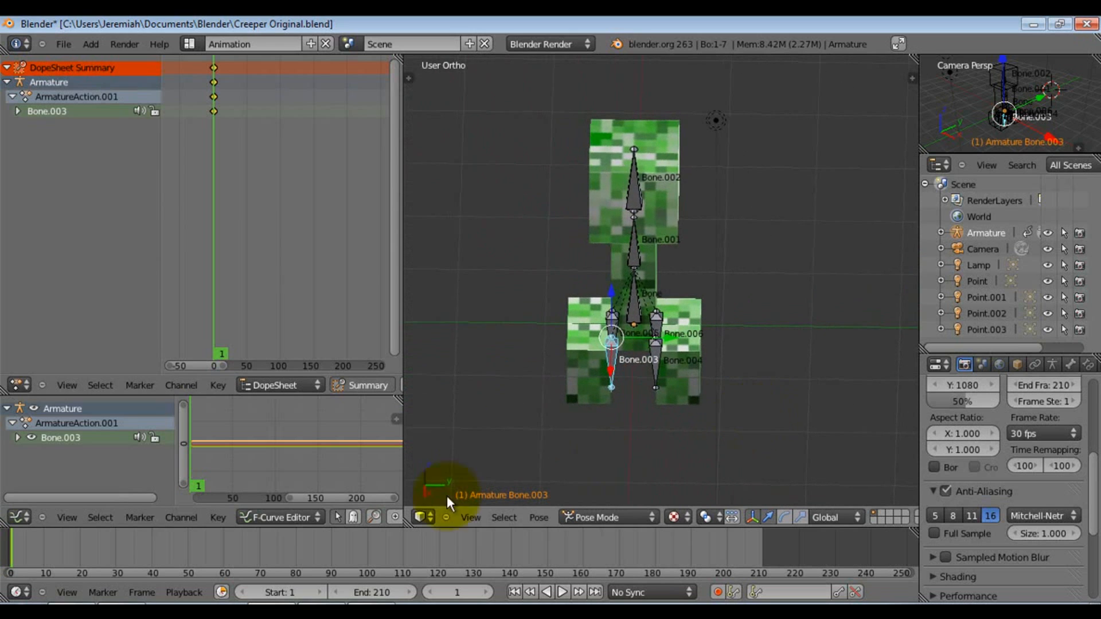
Move to frame 30 and rotate Bone.003 about the global X axis to swing the leg forward
{"action": "left_click", "coordinate": [43, 548]}
{"action": "middle_click_drag", "start_coordinate": [568, 384], "coordinate": [622, 387]}
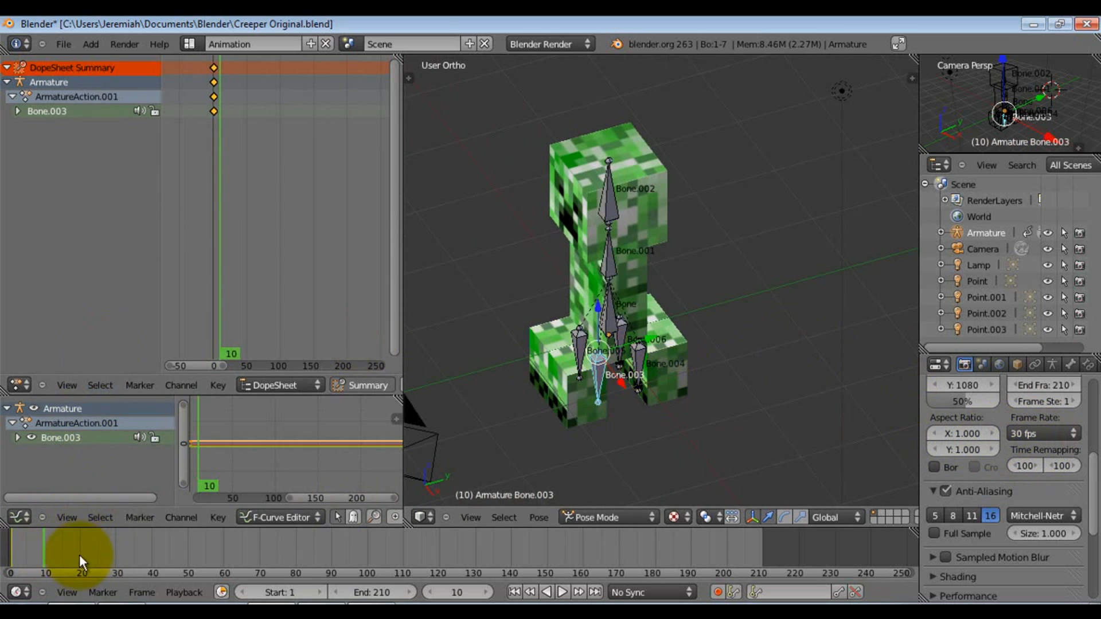
{"action": "left_click", "coordinate": [117, 549]}
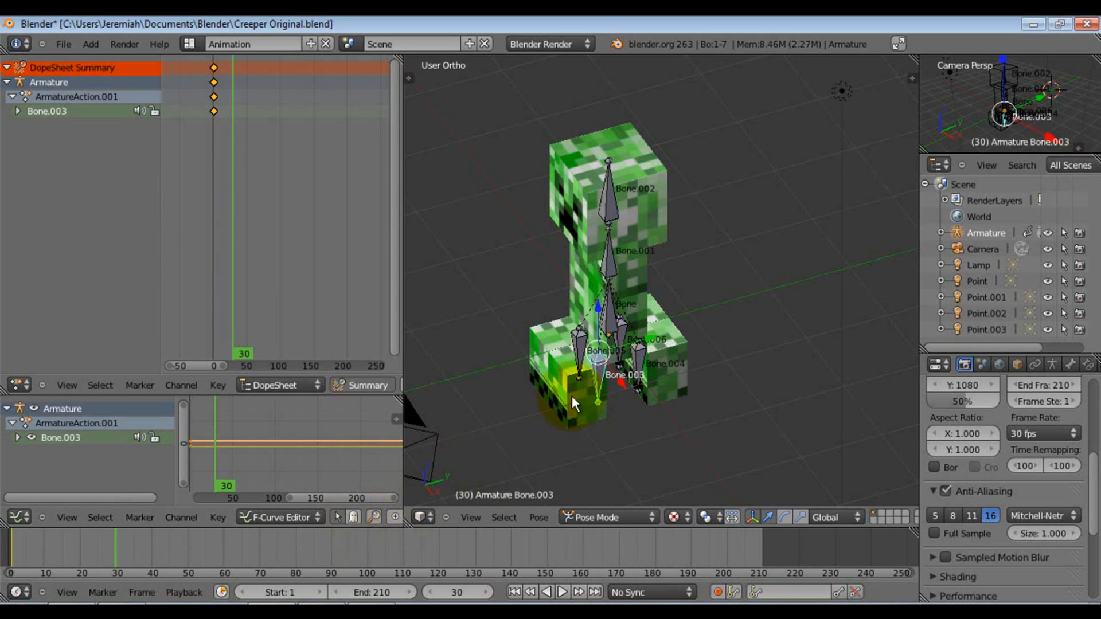
{"action": "mouse_move", "coordinate": [646, 423]}
{"action": "middle_mouse_down"}
{"action": "mouse_move", "coordinate": [643, 394]}
{"action": "mouse_move", "coordinate": [642, 418]}
{"action": "middle_mouse_up"}
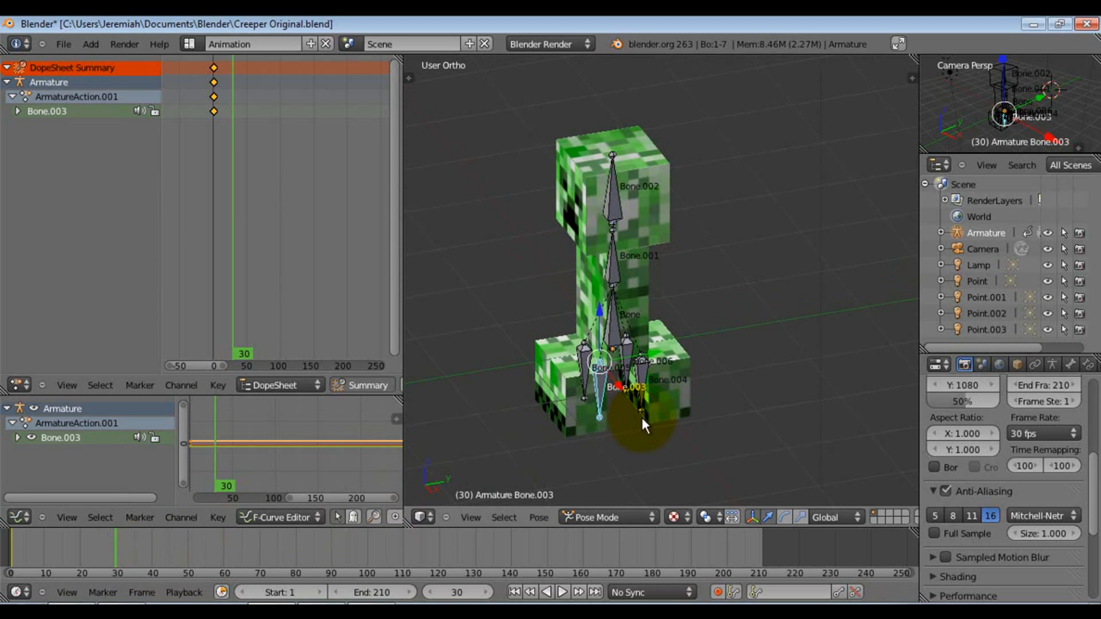
{"action": "key", "text": "r"}
{"action": "key", "text": "x"}
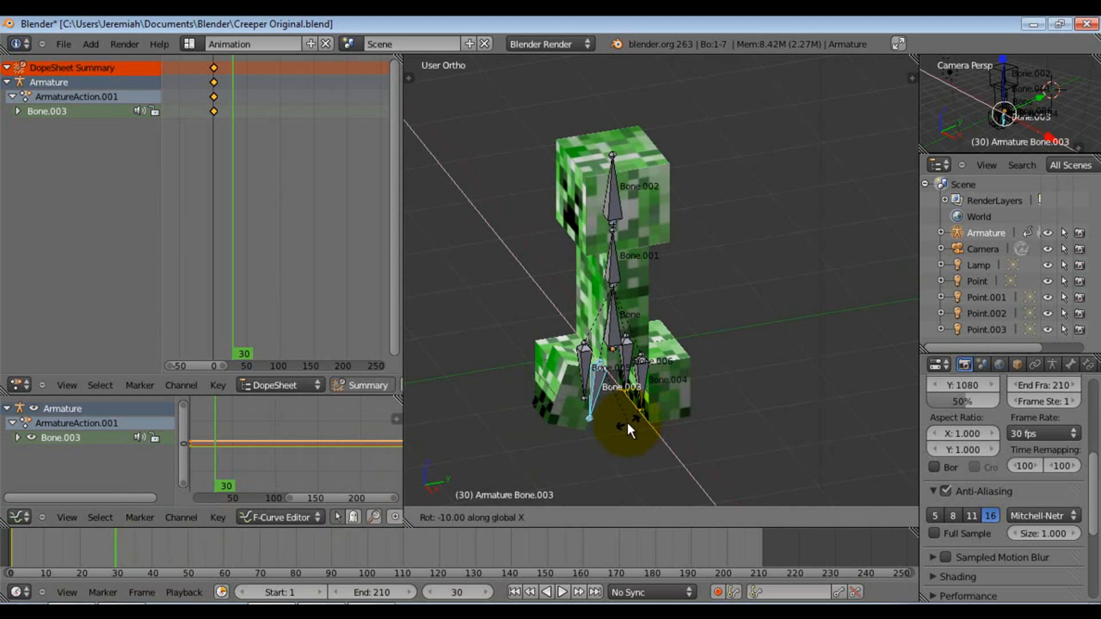
{"action": "left_click", "coordinate": [624, 416]}
{"action": "middle_click_drag", "start_coordinate": [624, 417], "coordinate": [657, 360]}
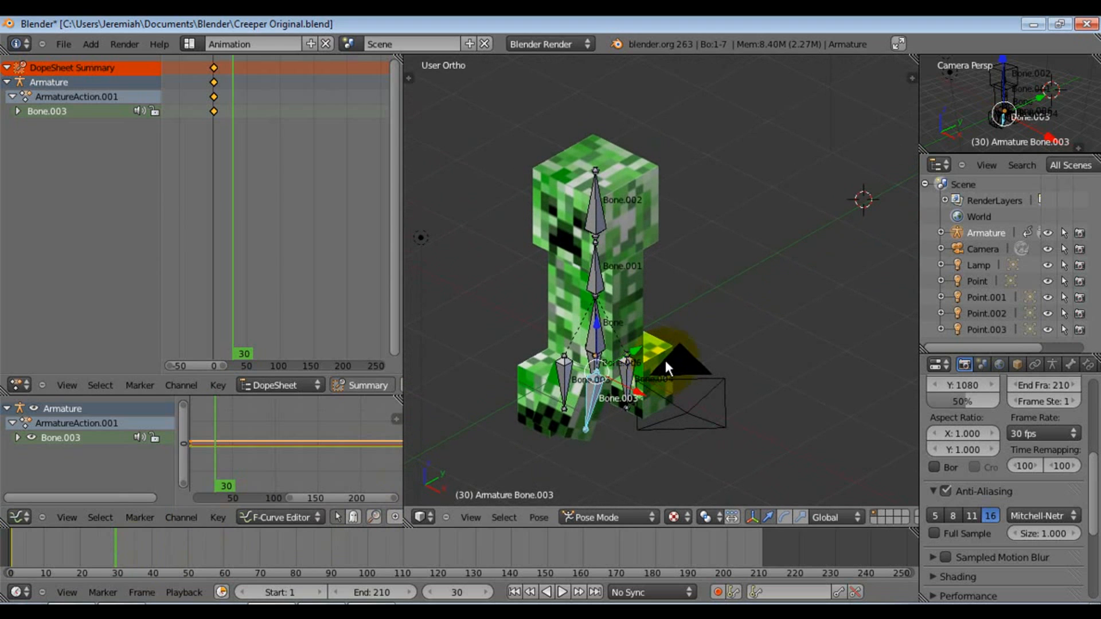
Insert a LocRot keyframe for the rotated Bone.003 at frame 30
{"action": "middle_click_drag", "start_coordinate": [681, 317], "coordinate": [641, 339]}
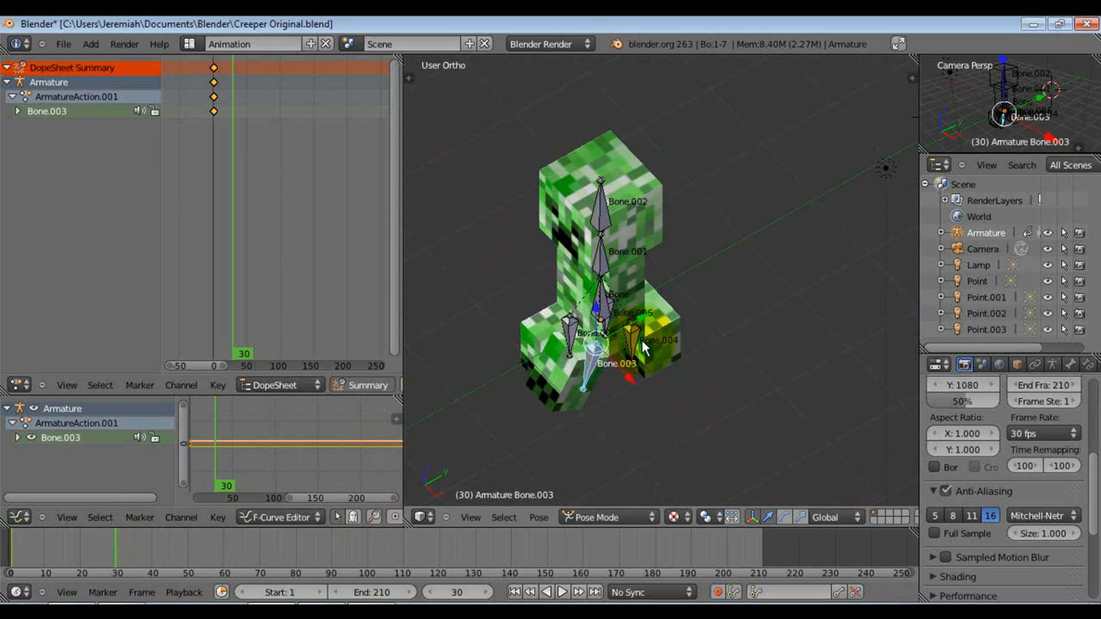
{"action": "key", "text": "i"}
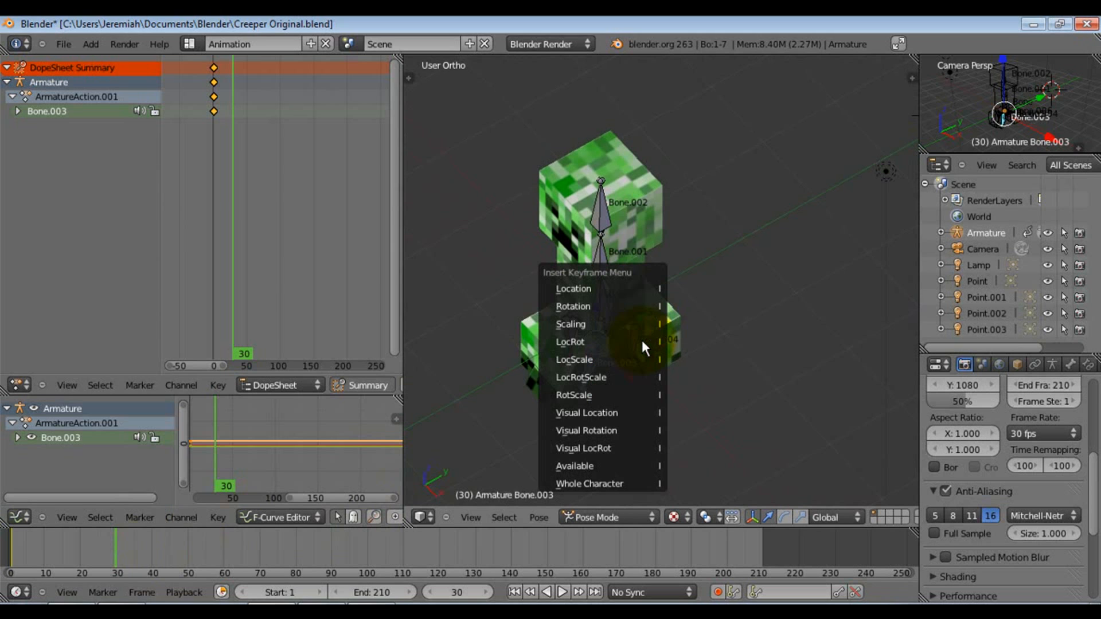
{"action": "left_click", "coordinate": [642, 339]}
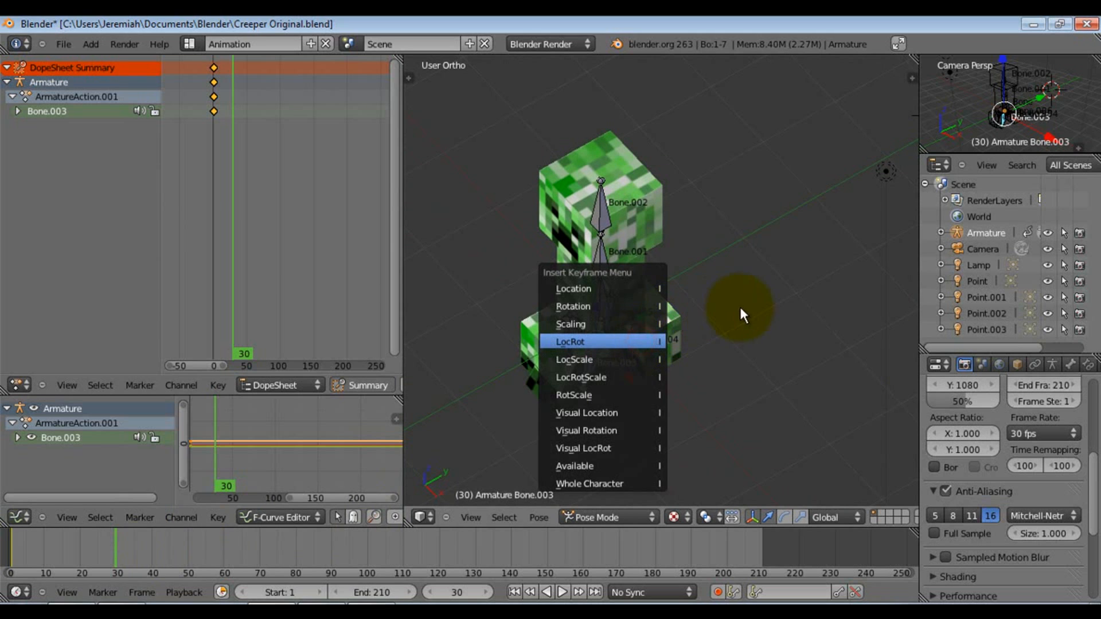
{"action": "middle_click_drag", "start_coordinate": [738, 304], "coordinate": [697, 319]}
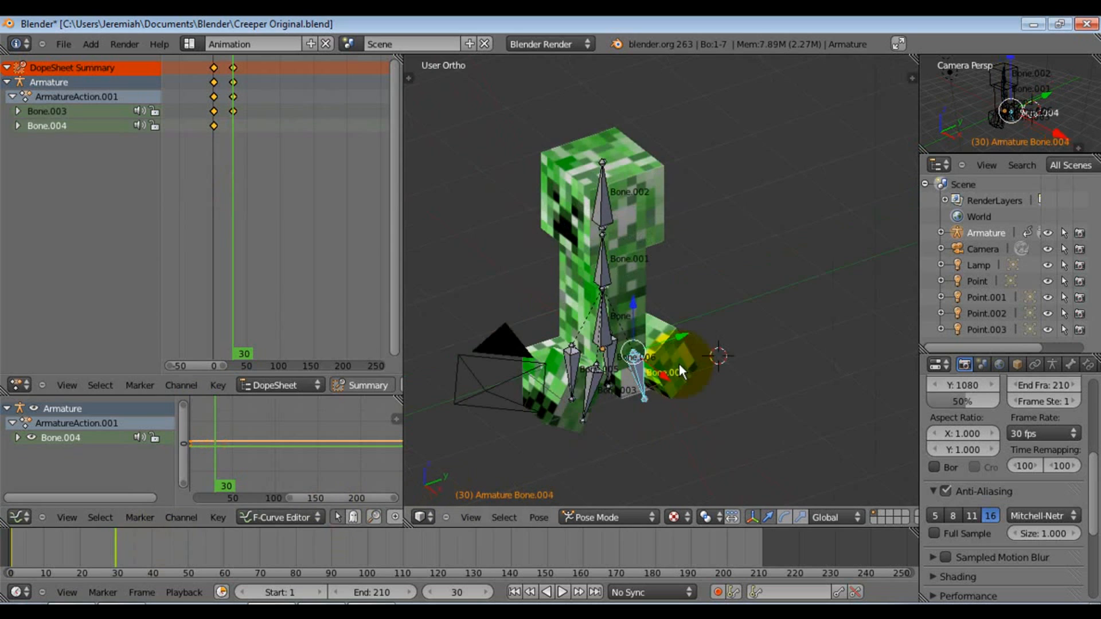
{"action": "mouse_move", "coordinate": [680, 365]}
{"action": "middle_mouse_down"}
{"action": "mouse_move", "coordinate": [665, 368]}
{"action": "mouse_move", "coordinate": [673, 377]}
{"action": "middle_mouse_up"}
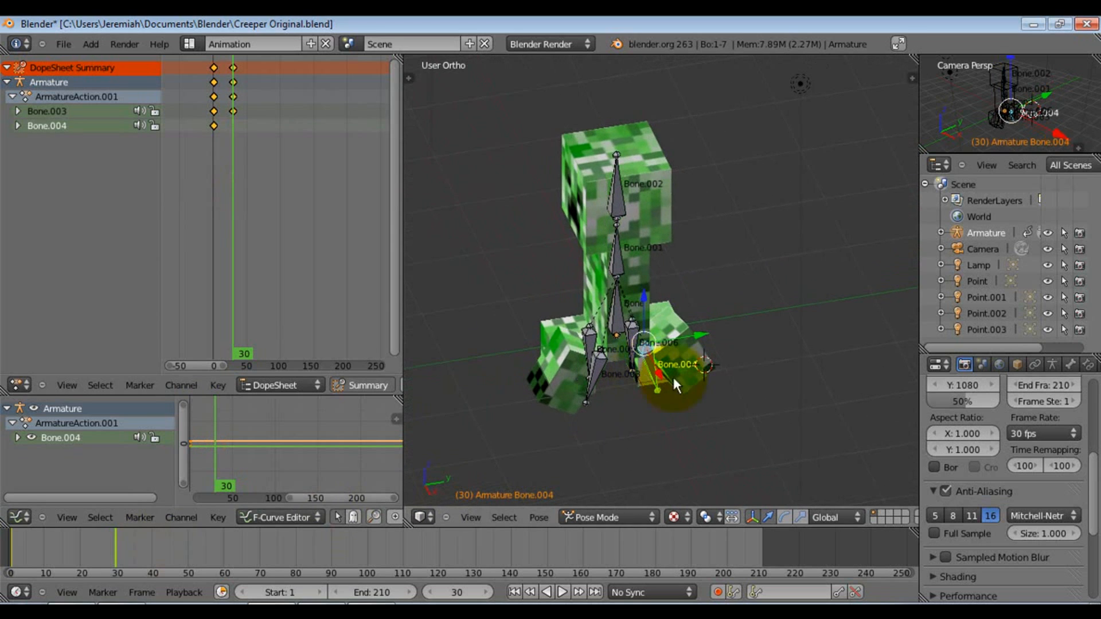
{"action": "middle_click_drag", "start_coordinate": [532, 410], "coordinate": [533, 410]}
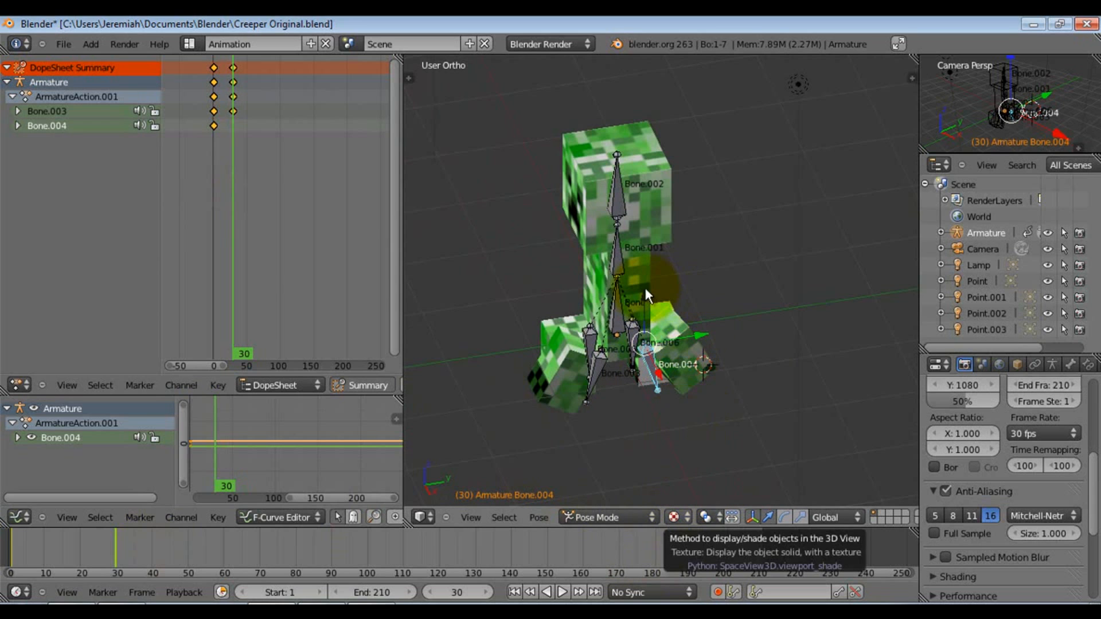
{"action": "middle_click_drag", "start_coordinate": [645, 289], "coordinate": [692, 293]}
{"action": "key", "text": "KP_0"}
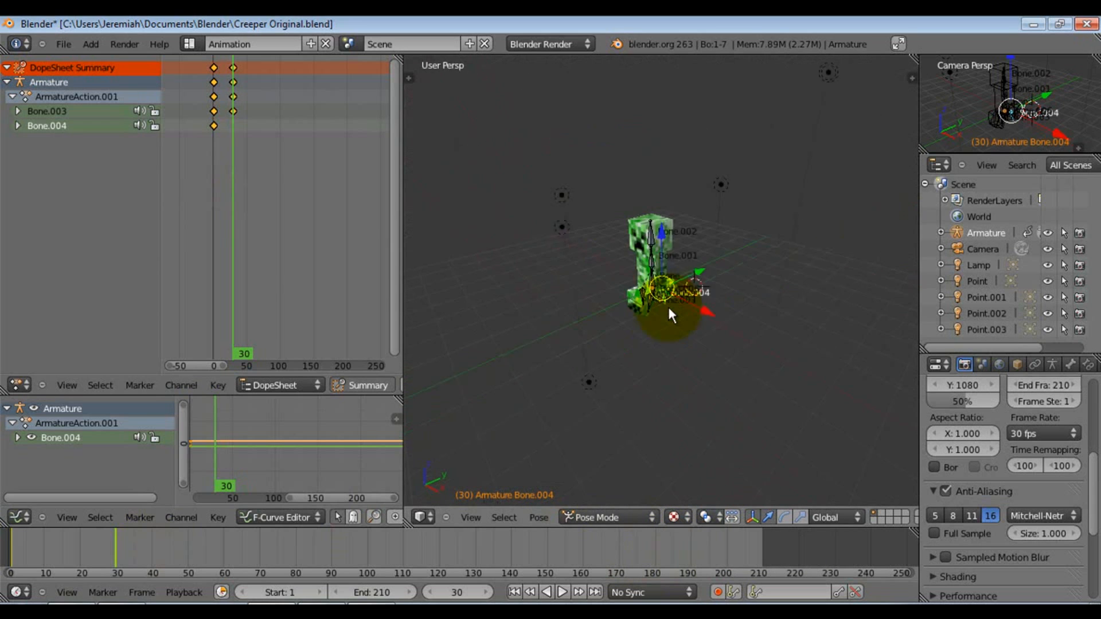
{"action": "key", "text": "KP_0"}
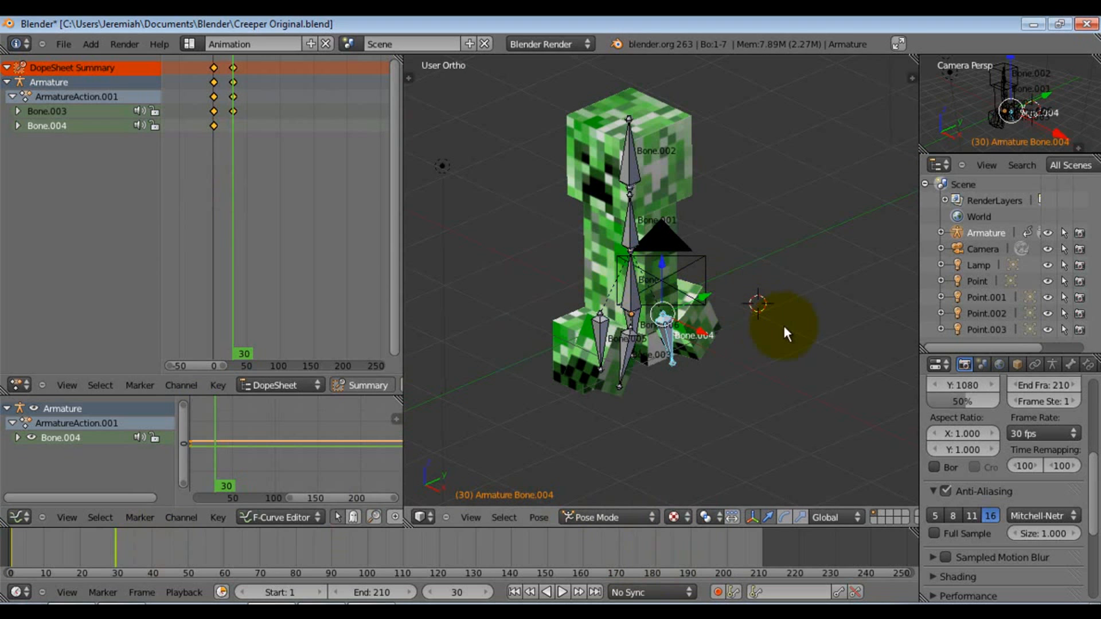
Switch the screen layout from Animation to Default and view the posed creeper from the side
{"action": "left_click", "coordinate": [197, 45]}
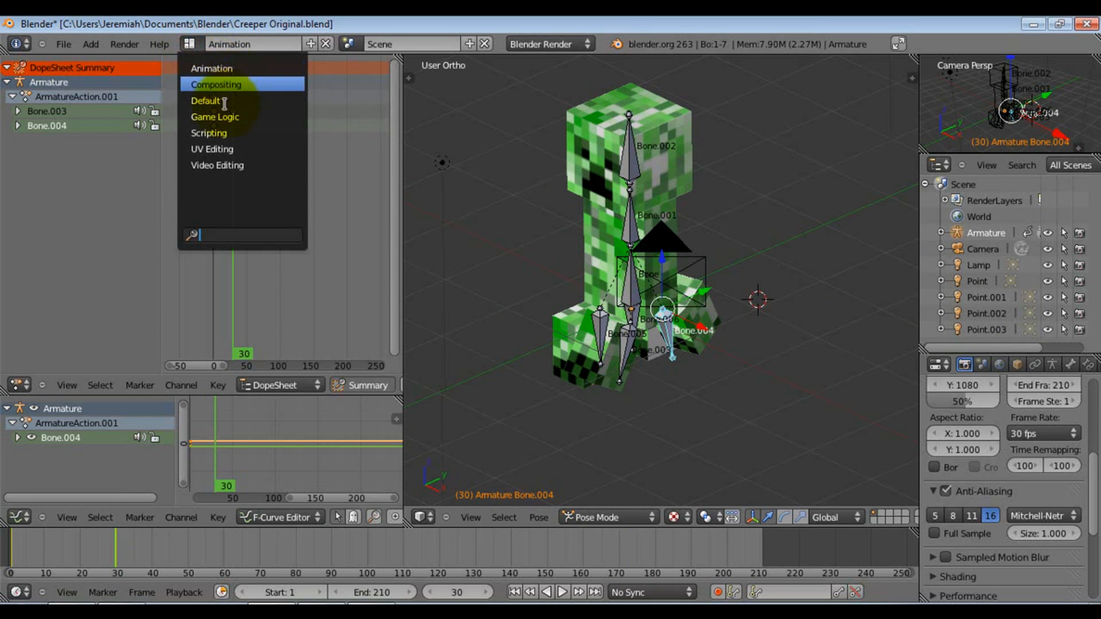
{"action": "left_click", "coordinate": [206, 100]}
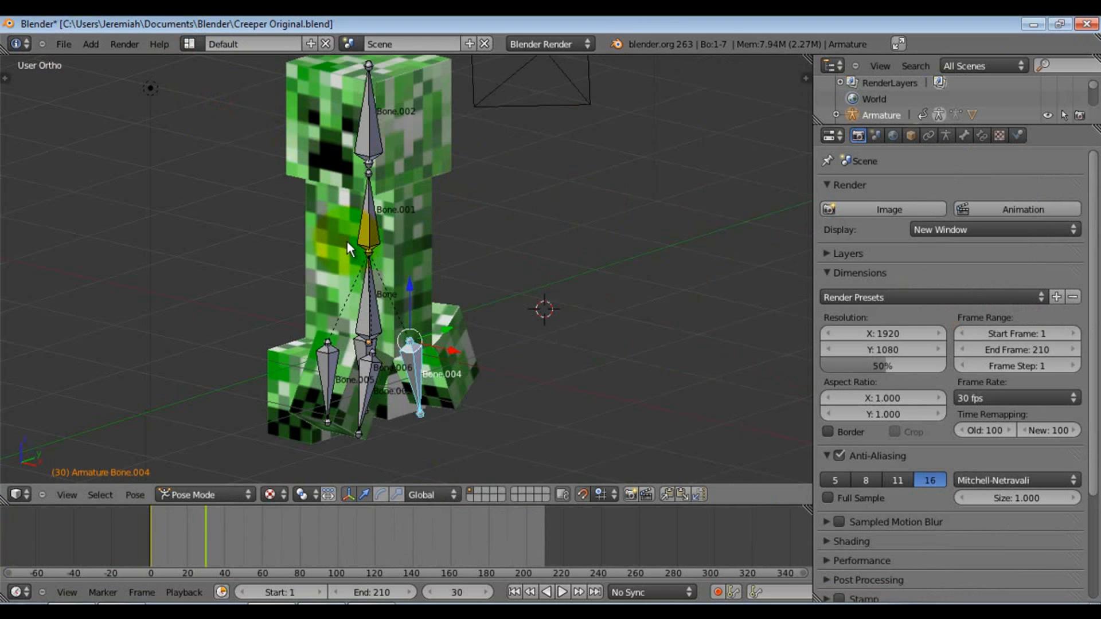
{"action": "middle_click_drag", "start_coordinate": [336, 222], "coordinate": [229, 240]}
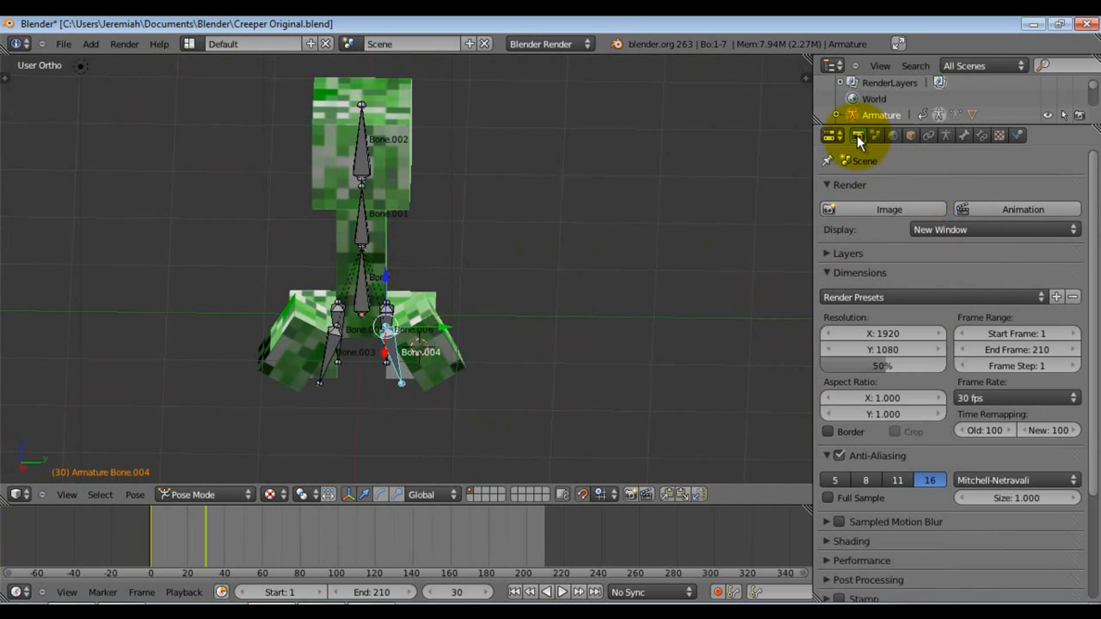
Select the creeper mesh and show the Face Textures option in its material settings
{"action": "left_click", "coordinate": [999, 138]}
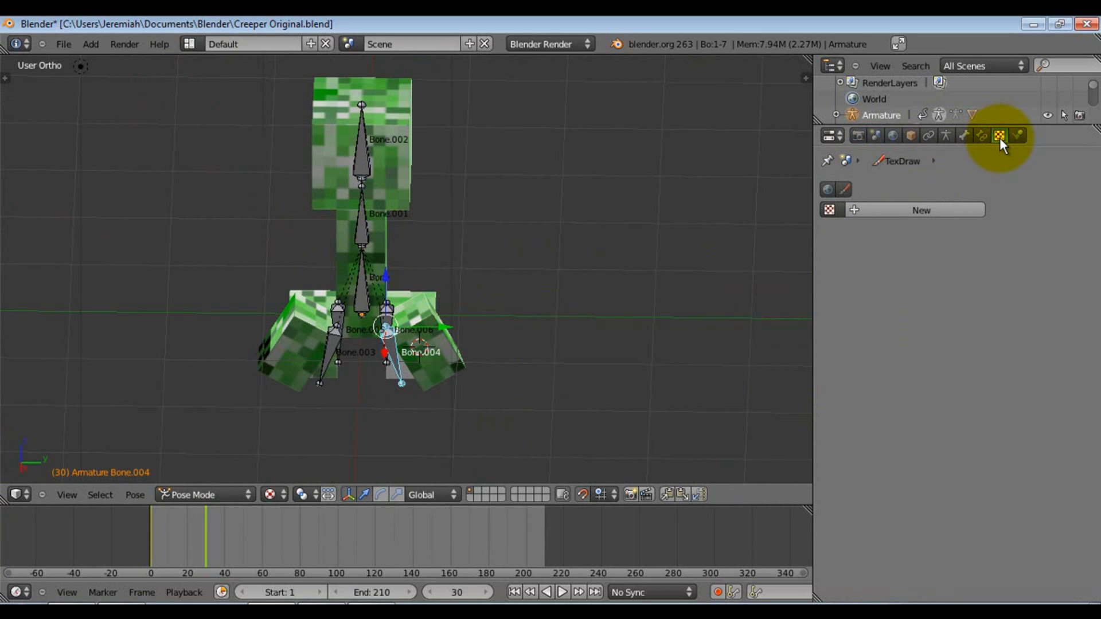
{"action": "right_click", "coordinate": [401, 184]}
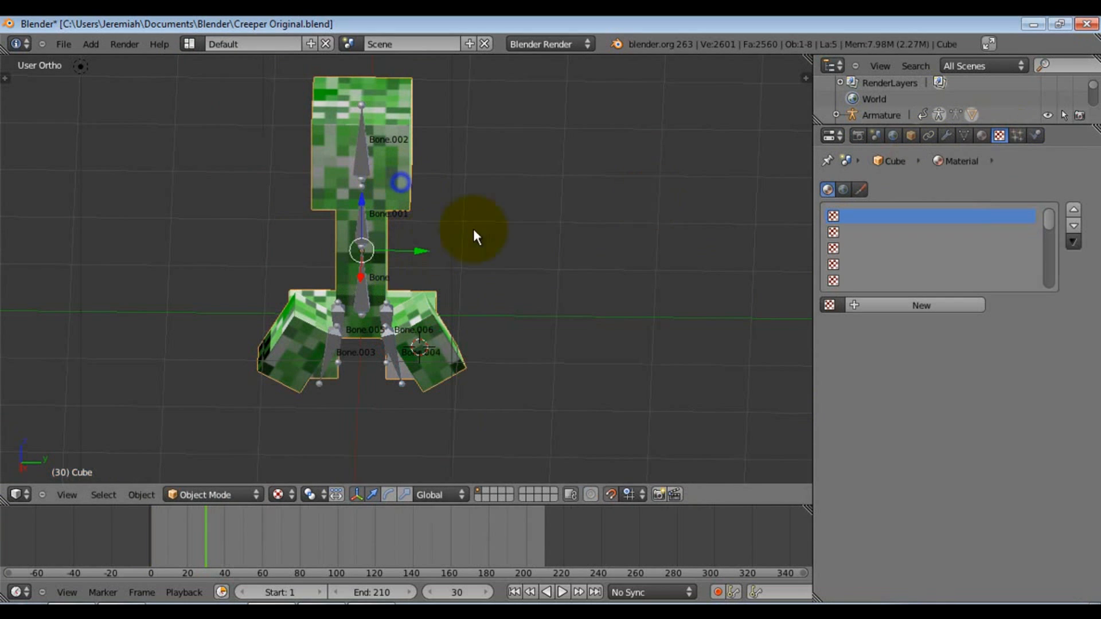
{"action": "left_click", "coordinate": [980, 134]}
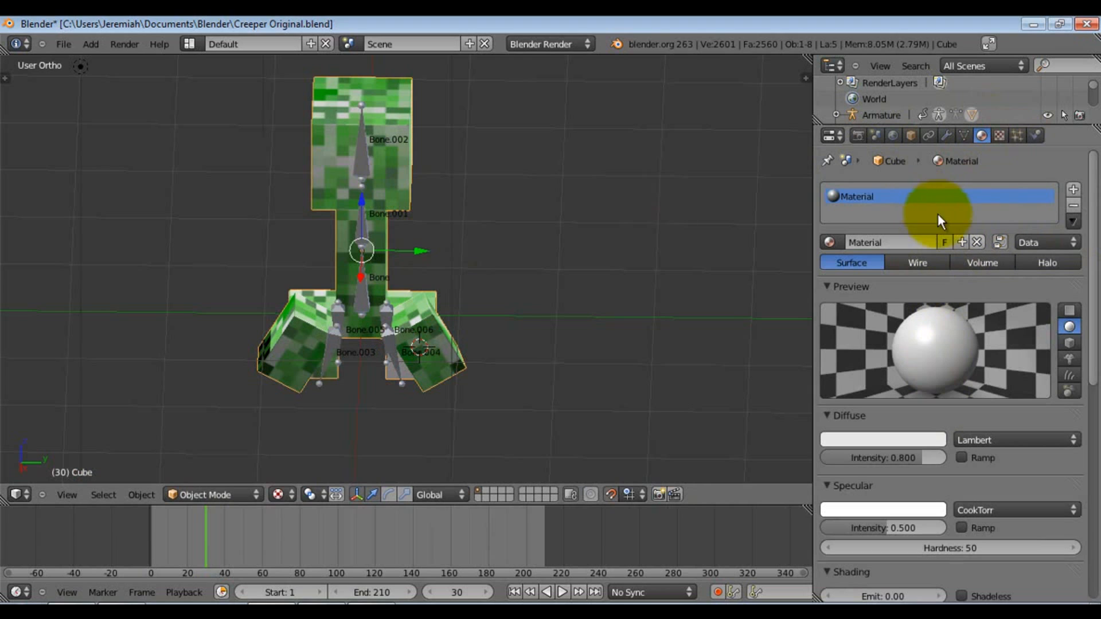
{"action": "scroll", "coordinate": [986, 293], "scroll_direction": "down", "scroll_amount": 3}
{"action": "scroll", "coordinate": [984, 300], "scroll_direction": "down", "scroll_amount": 10}
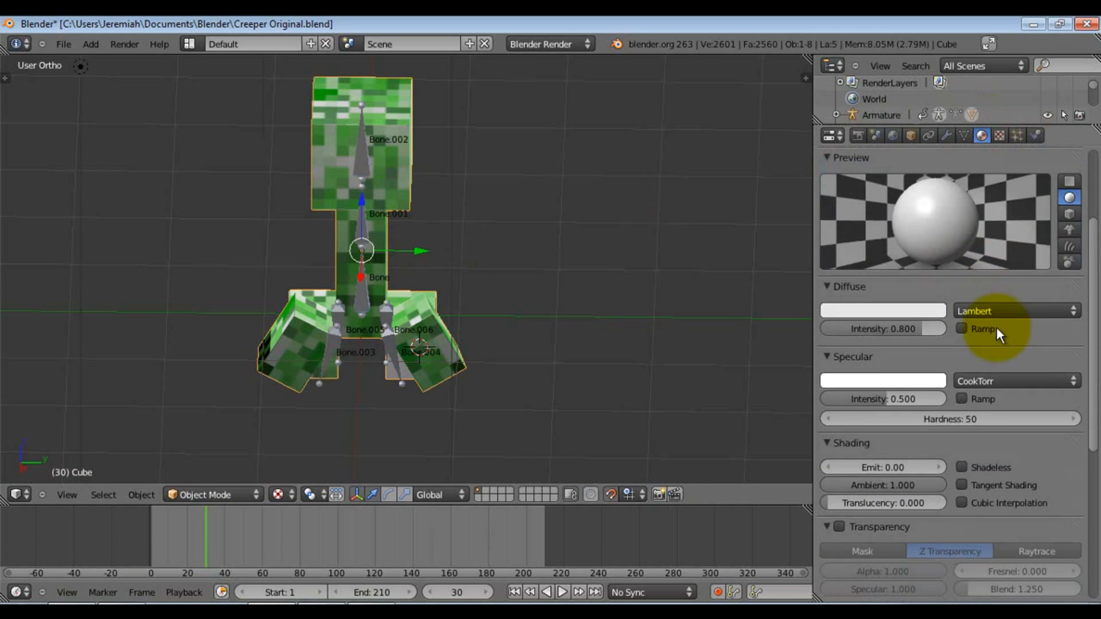
{"action": "scroll", "coordinate": [974, 379], "scroll_direction": "down", "scroll_amount": 2}
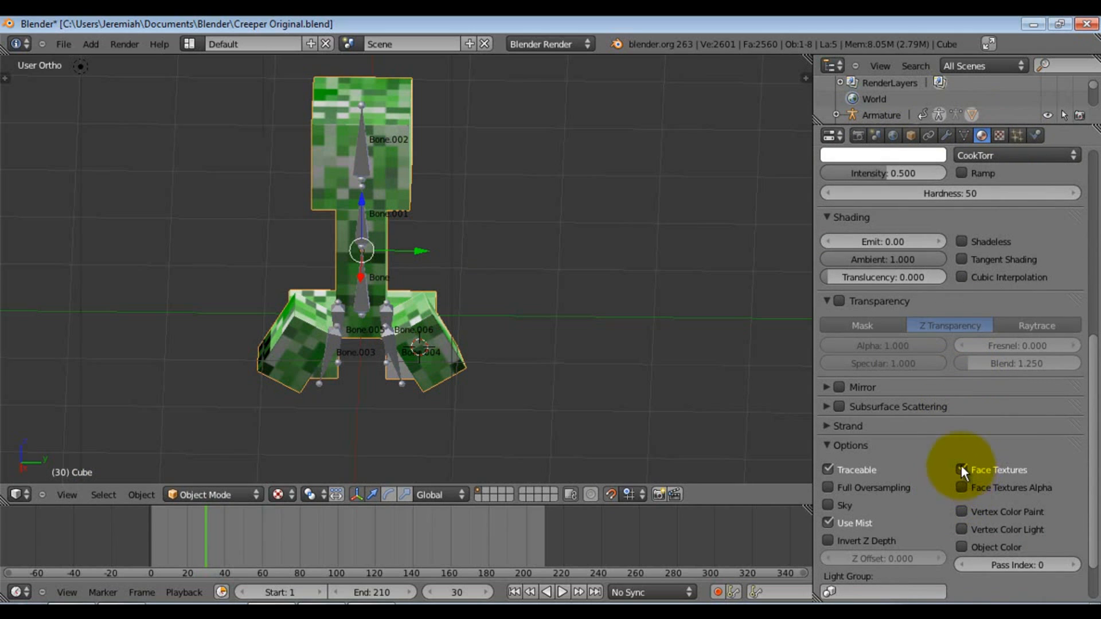
Render the current frame to check the creeper's textures, and close the render window
{"action": "middle_click_drag", "start_coordinate": [411, 263], "coordinate": [462, 278]}
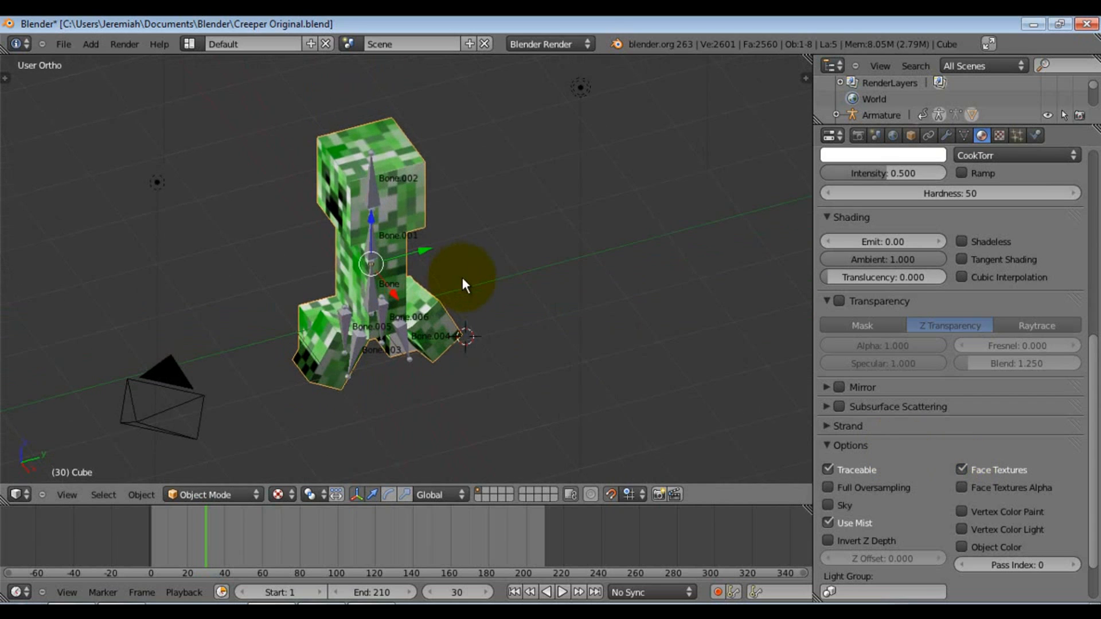
{"action": "key", "text": "F12"}
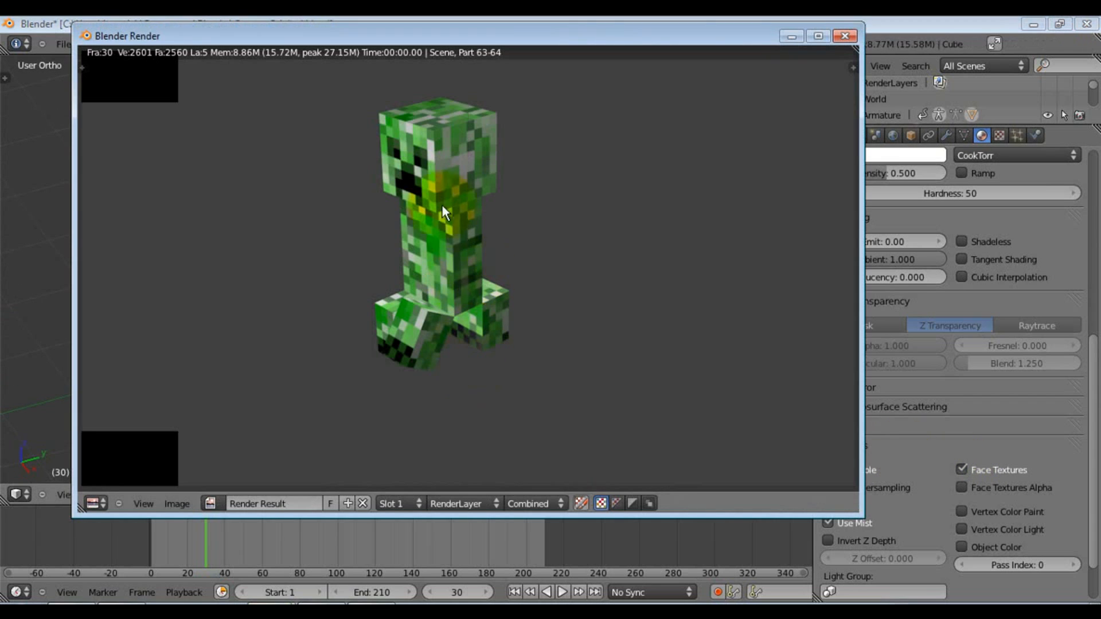
{"action": "left_click", "coordinate": [844, 35]}
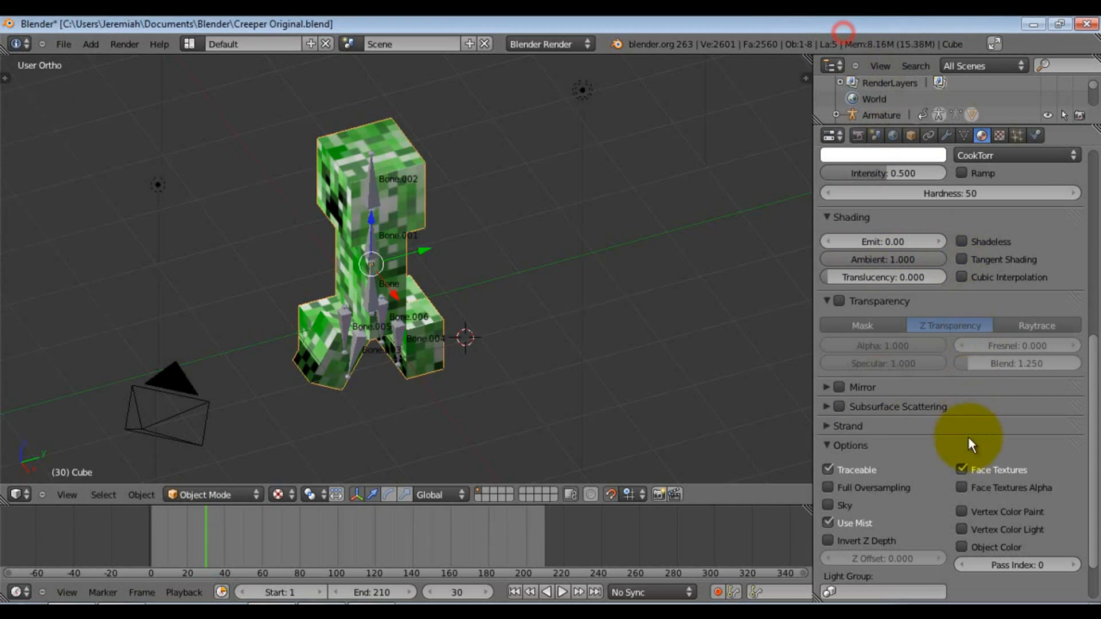
Turn off Face Textures in the creeper's material, test-render the frame and close the render window
{"action": "left_click", "coordinate": [965, 467]}
{"action": "key", "text": "F12"}
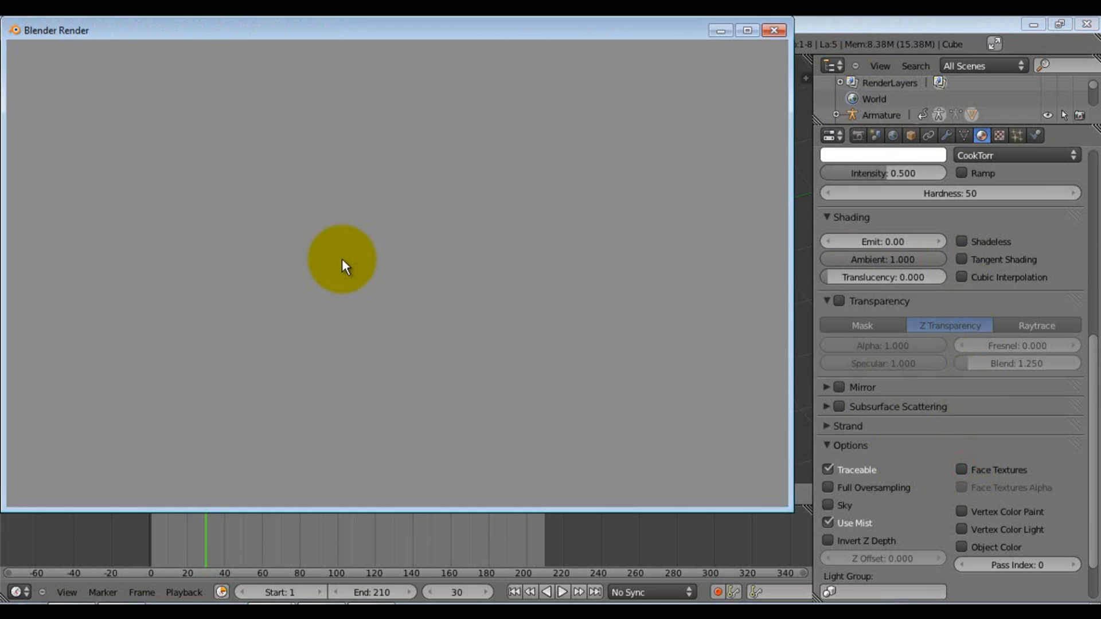
{"action": "left_click", "coordinate": [774, 30]}
Turn Face Textures back on for the creeper's material, render the frame again and close the render window
{"action": "left_click", "coordinate": [962, 468]}
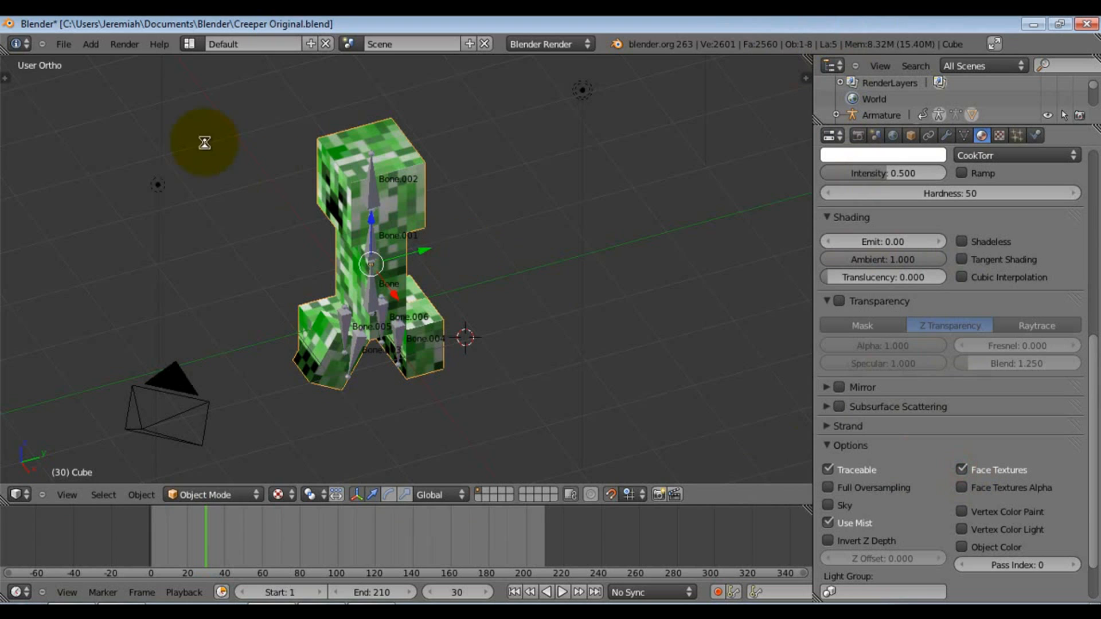
{"action": "key", "text": "F12"}
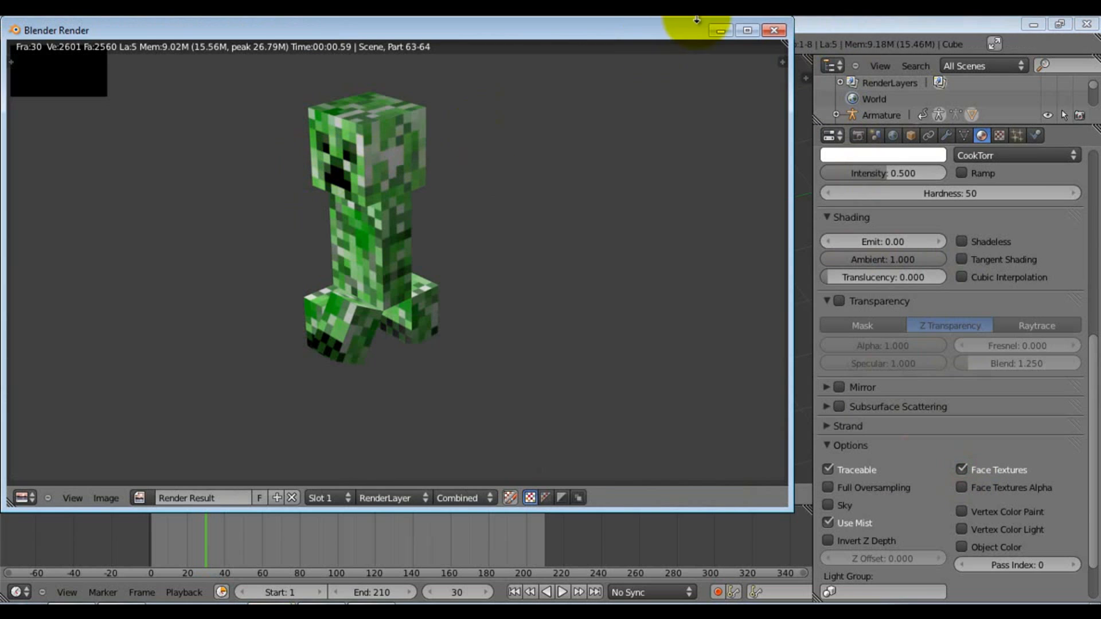
{"action": "left_click", "coordinate": [775, 29]}
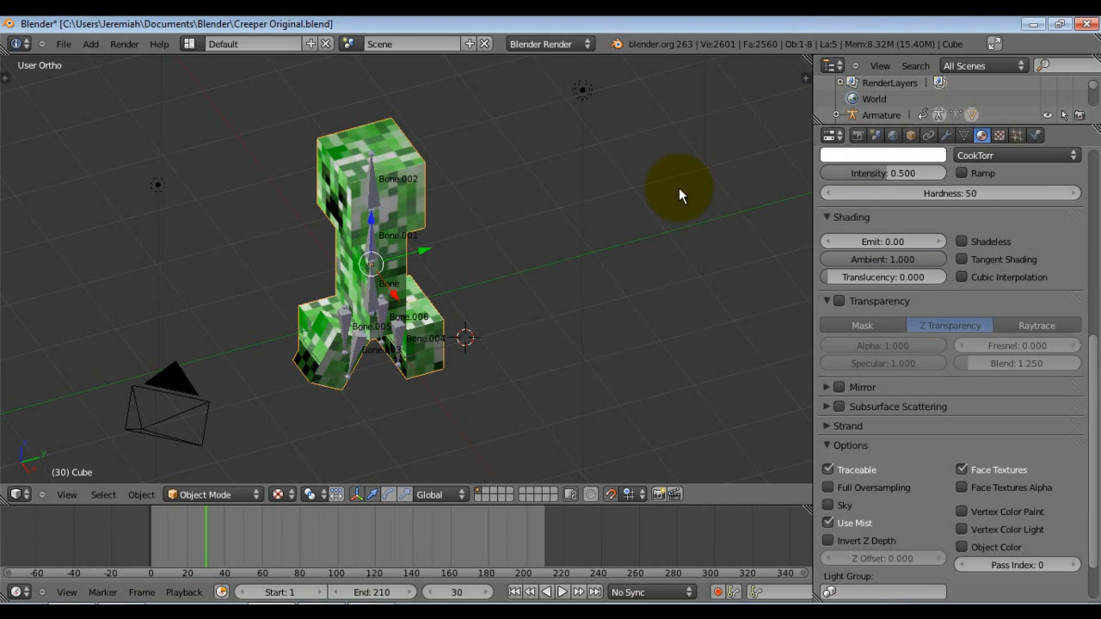
Save the creeper scene over the existing Creeper Original.blend file and view the model from several angles
{"action": "key", "text": "ctrl+s"}
{"action": "left_click", "coordinate": [679, 190]}
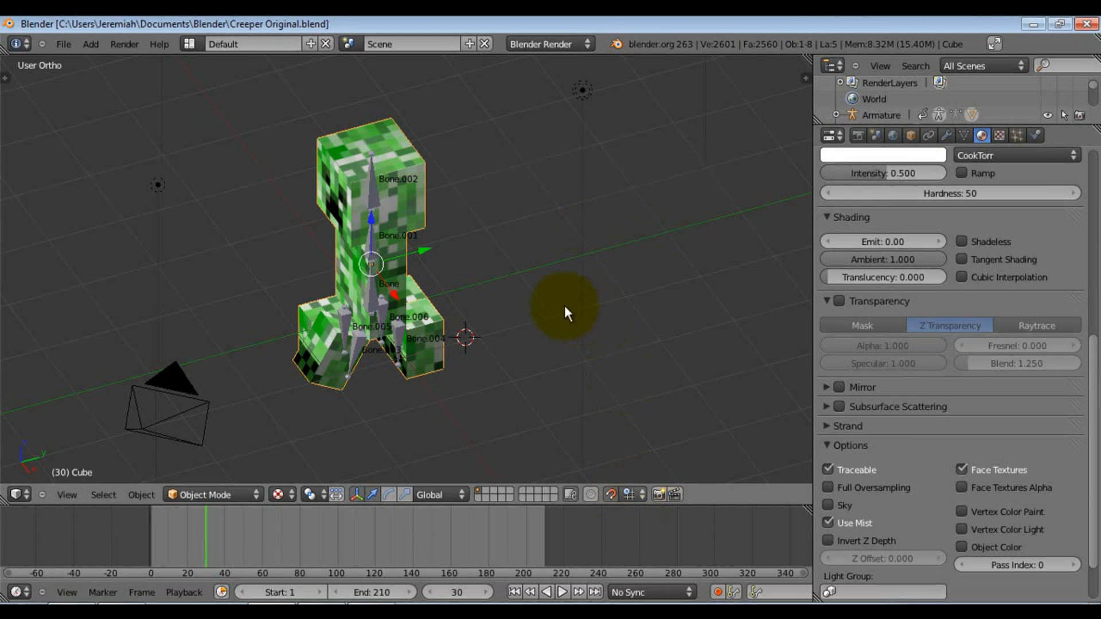
{"action": "middle_click_drag", "start_coordinate": [390, 264], "coordinate": [614, 218]}
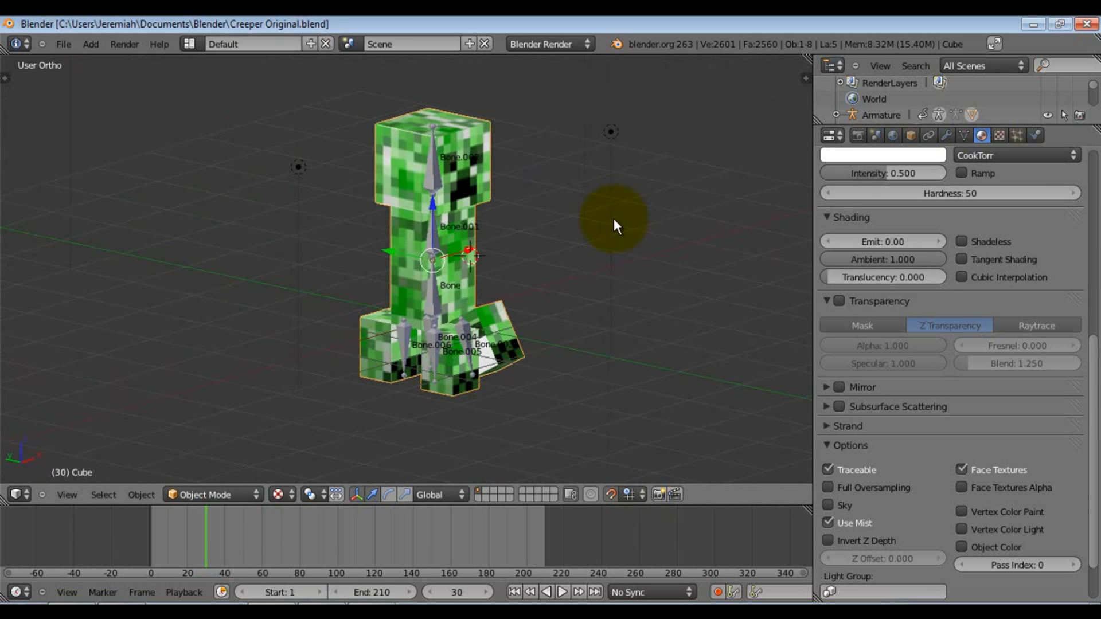
{"action": "middle_click_drag", "start_coordinate": [582, 271], "coordinate": [391, 259]}
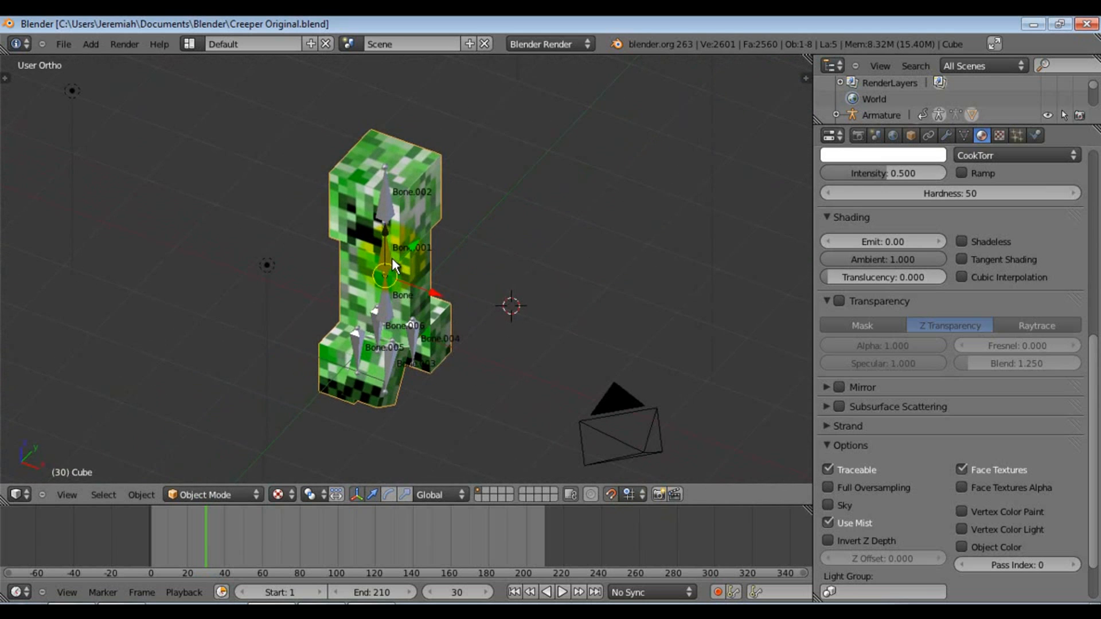